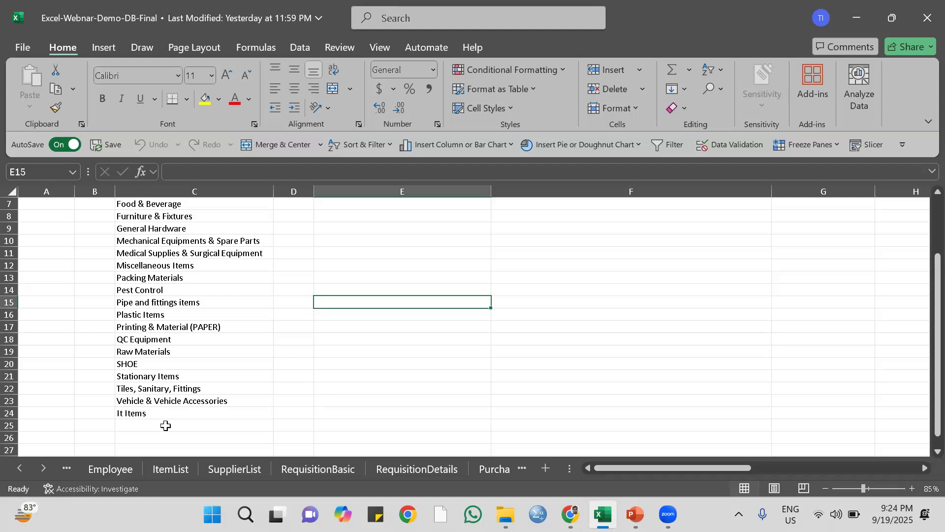
# Review the employee names on the Employee sheet and the item names on the ItemList sheet.
pyautogui.click(111, 468)
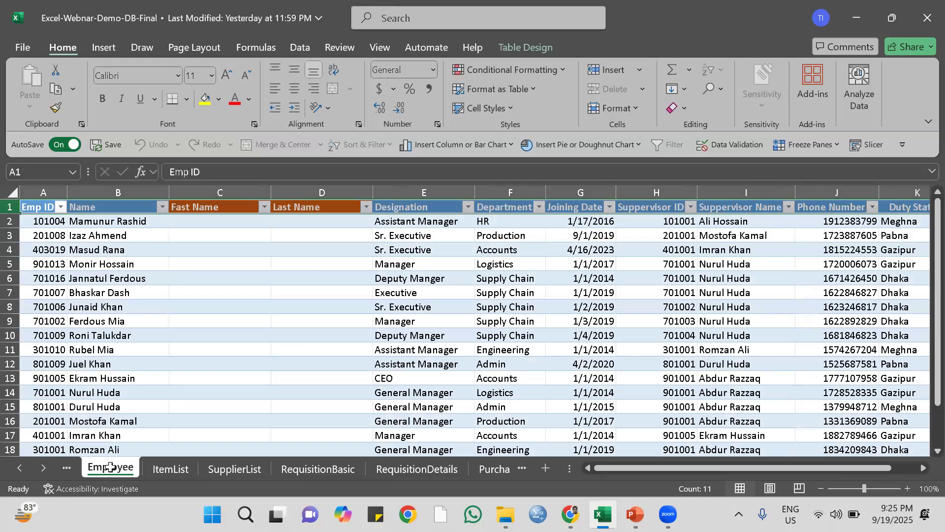
pyautogui.click(95, 220)
pyautogui.click(119, 264)
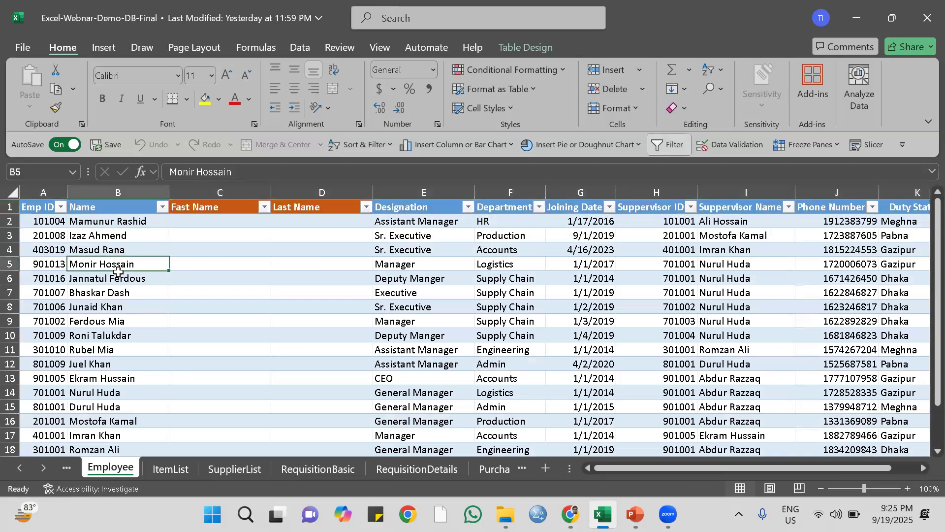
pyautogui.click(171, 470)
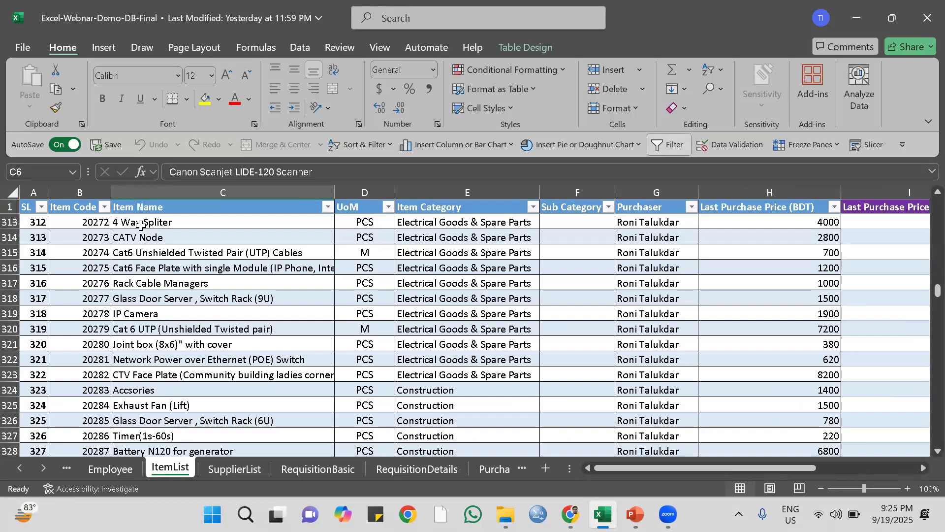
pyautogui.click(140, 224)
pyautogui.click(141, 254)
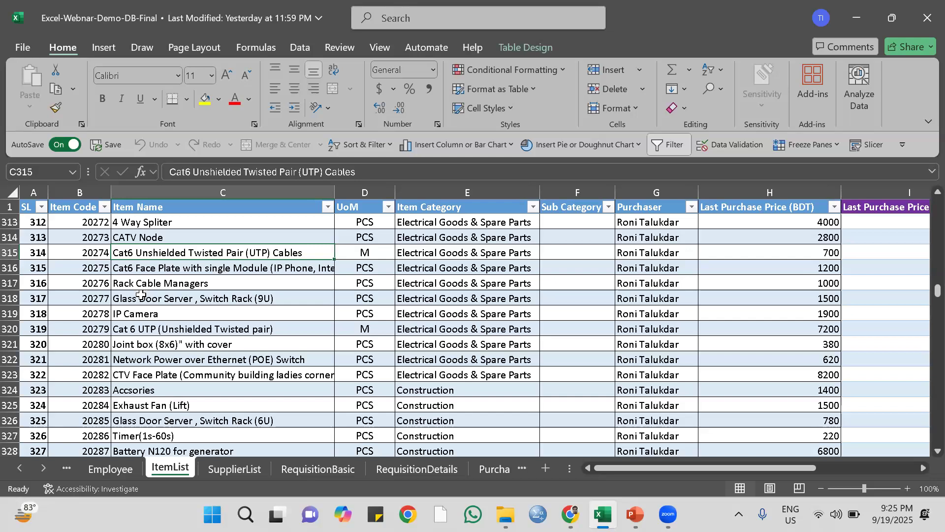
# Look through the SupplierList, RequisitionBasic and RequisitionDetails sheets, including the first columns of the requisition details.
pyautogui.click(229, 468)
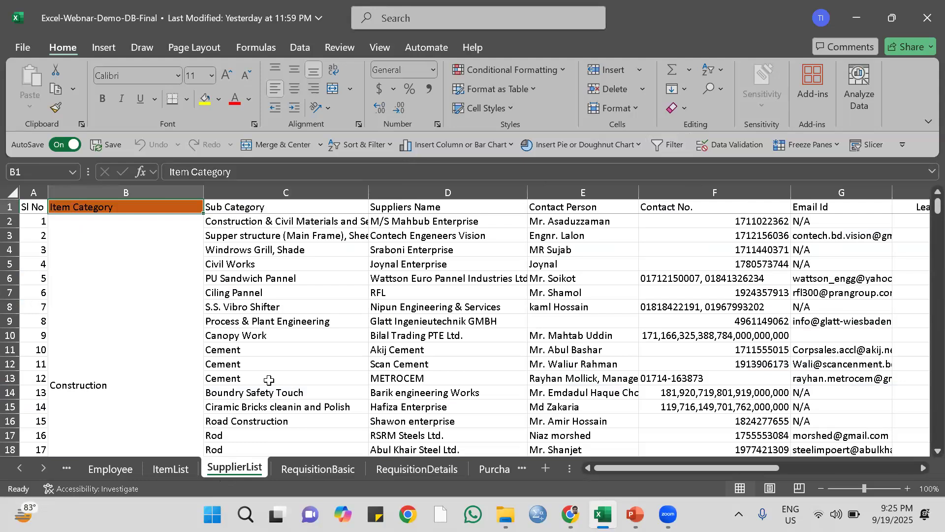
pyautogui.click(312, 469)
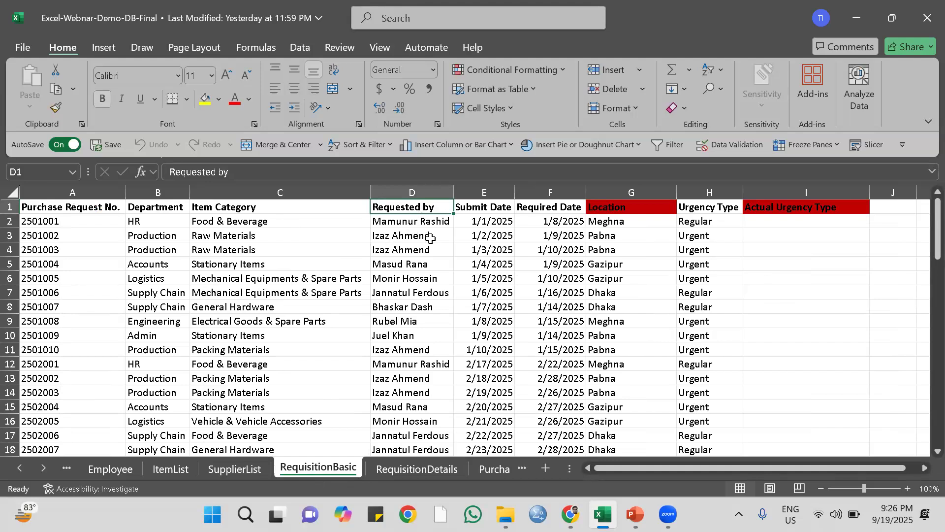
pyautogui.click(403, 468)
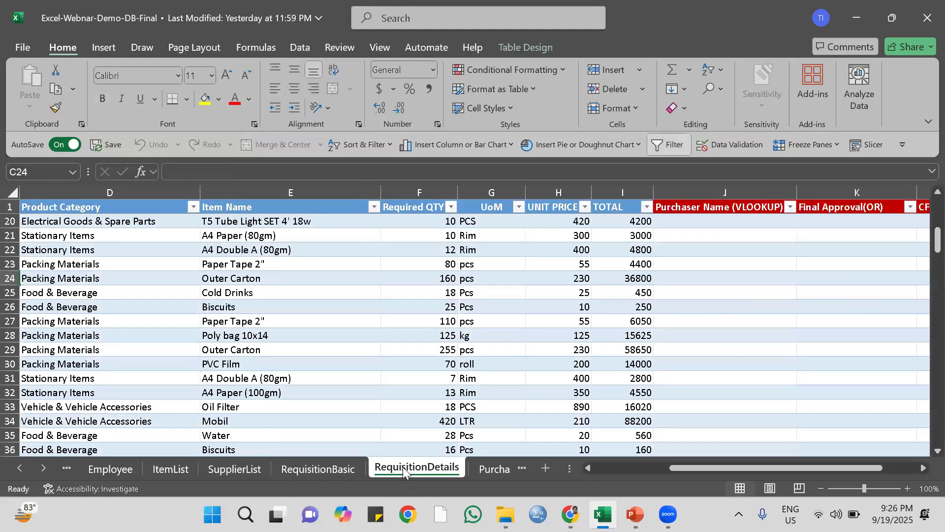
pyautogui.moveTo(675, 468); pyautogui.dragTo(586, 474)
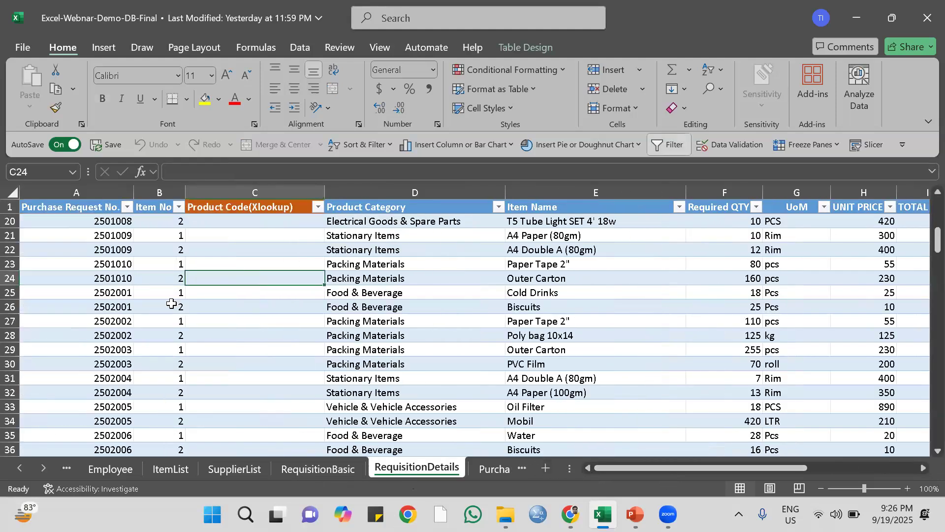
pyautogui.scroll(3, 171, 303)
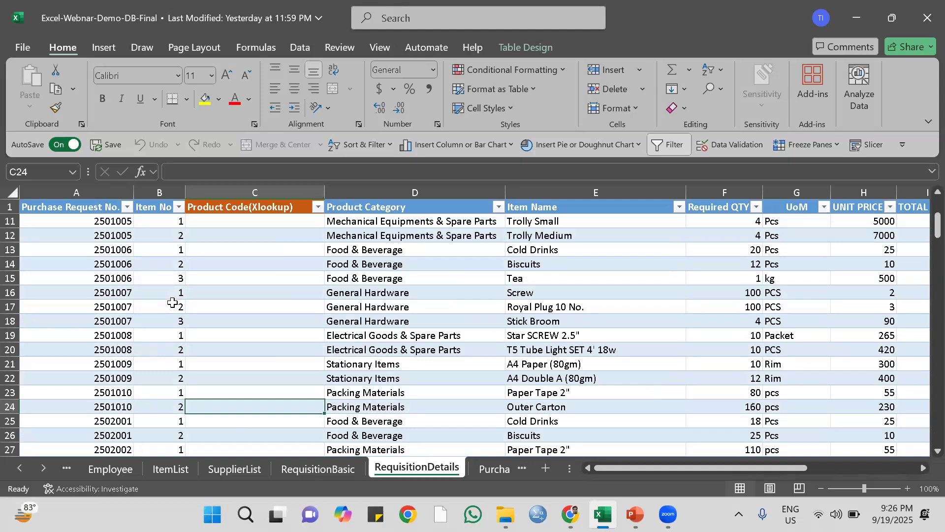
# Review the purchase order records on the Purchase Details sheet from the first row.
pyautogui.click(492, 470)
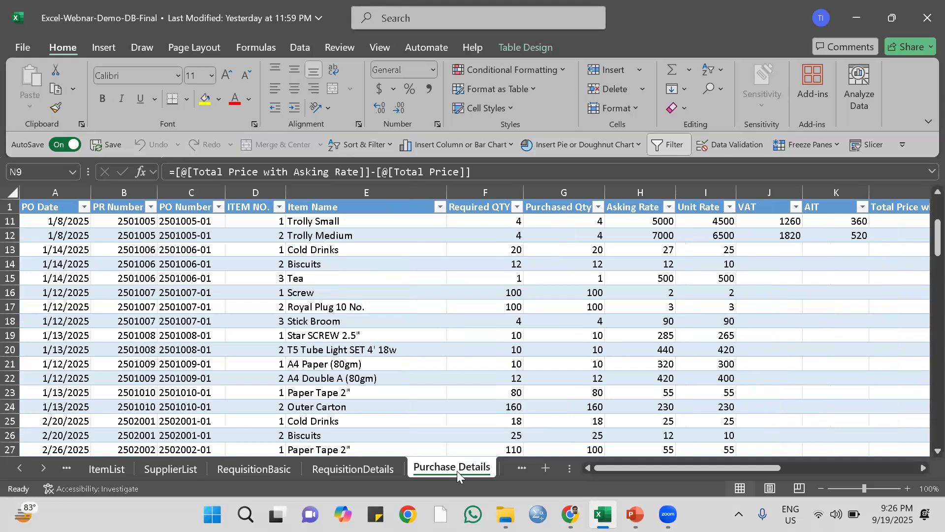
pyautogui.scroll(2, 265, 279)
pyautogui.scroll(1, 265, 278)
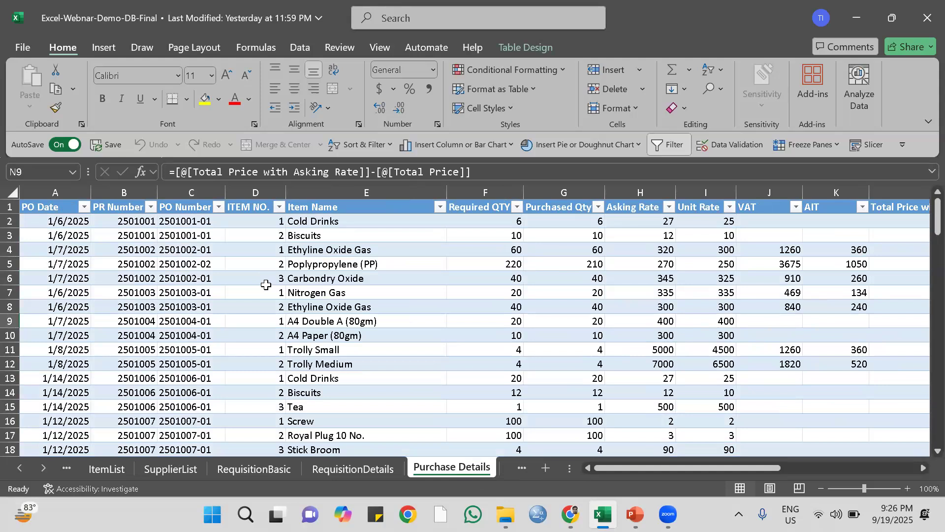
pyautogui.click(44, 467)
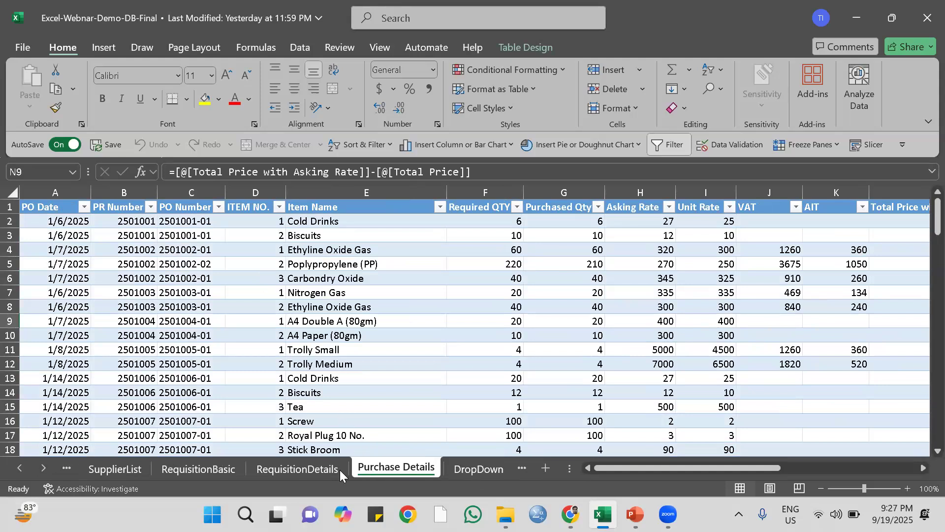
# Return to the RequisitionBasic sheet and look over its purchase request rows.
pyautogui.click(300, 471)
pyautogui.click(195, 470)
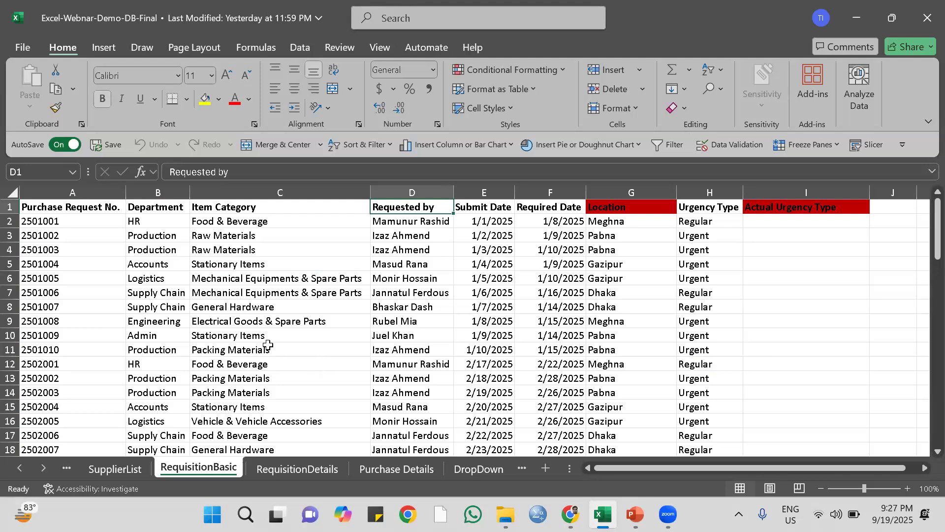
pyautogui.scroll(-1, 267, 345)
pyautogui.scroll(1, 268, 345)
pyautogui.scroll(-1, 268, 344)
pyautogui.scroll(1, 267, 344)
# Examine how the merged Item Category cells group the suppliers on the SupplierList sheet.
pyautogui.click(67, 468)
pyautogui.click(118, 470)
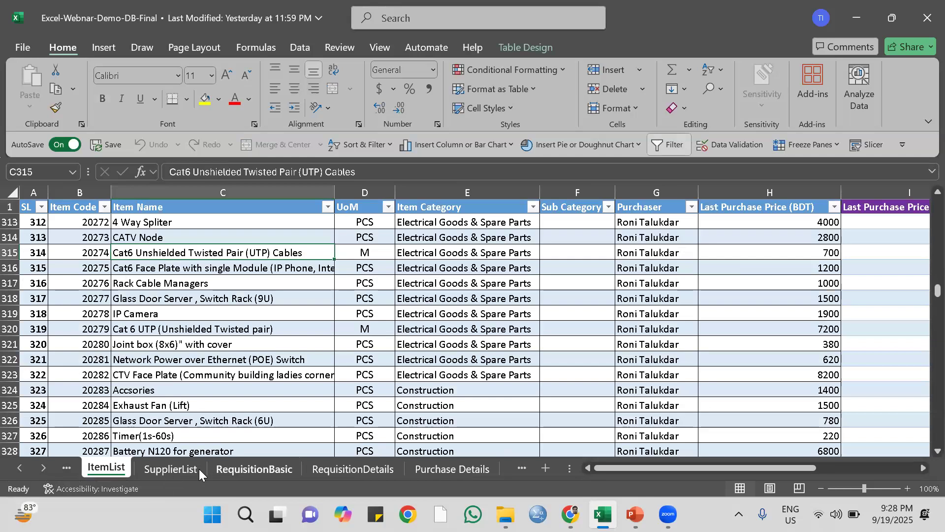
pyautogui.click(175, 471)
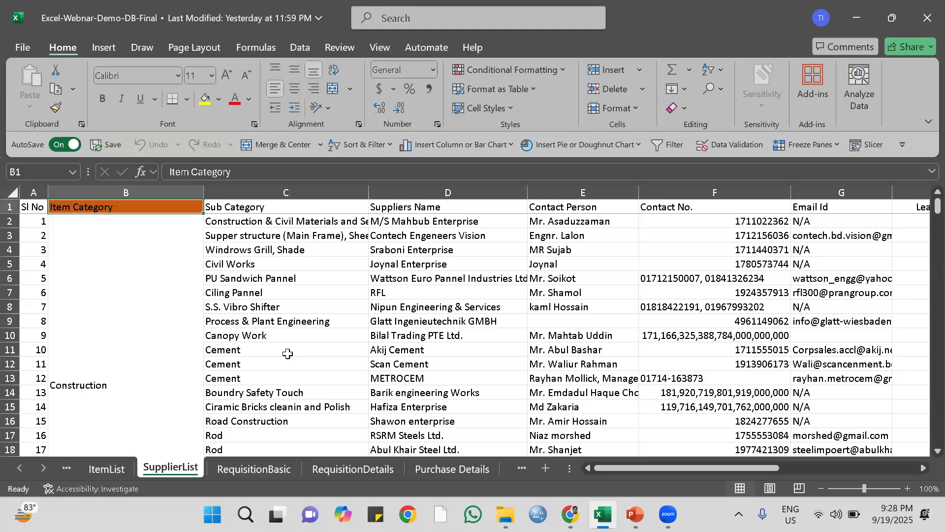
pyautogui.click(140, 279)
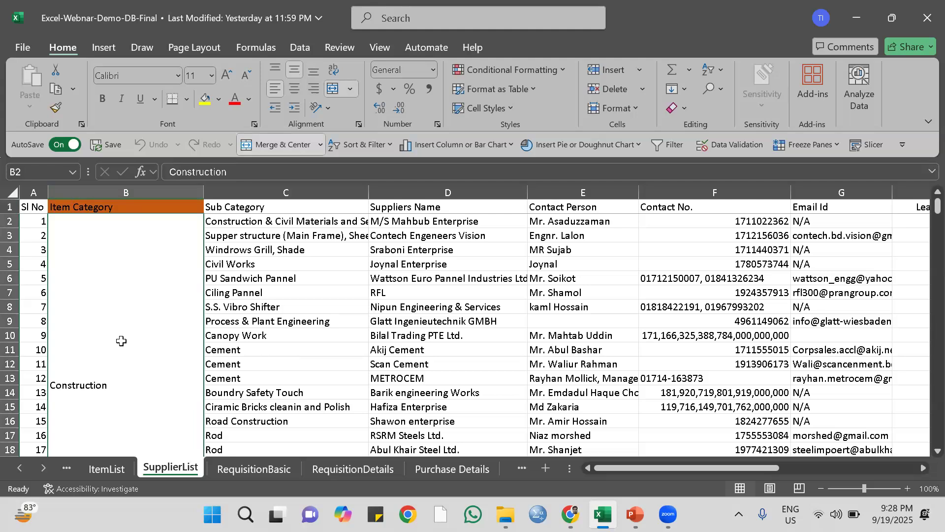
pyautogui.scroll(-5, 121, 340)
pyautogui.scroll(-1, 121, 340)
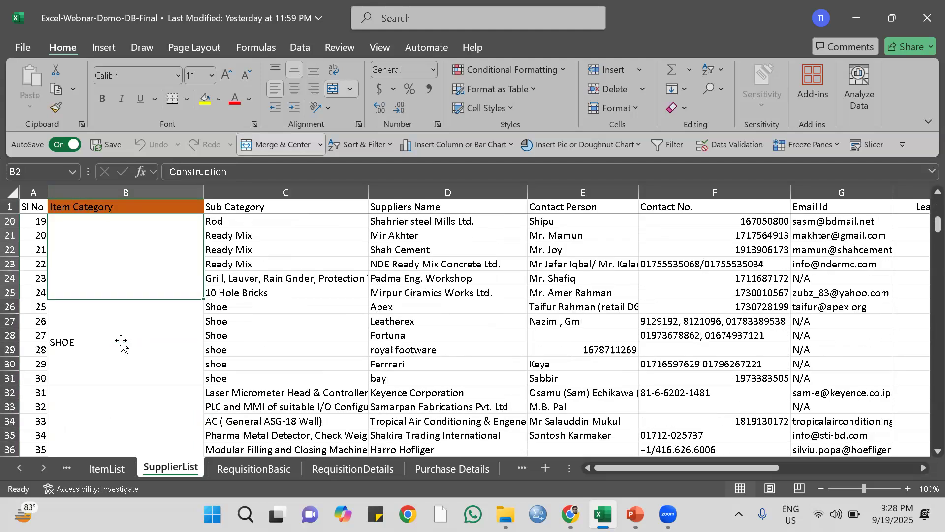
pyautogui.scroll(6, 121, 341)
pyautogui.scroll(-8, 121, 341)
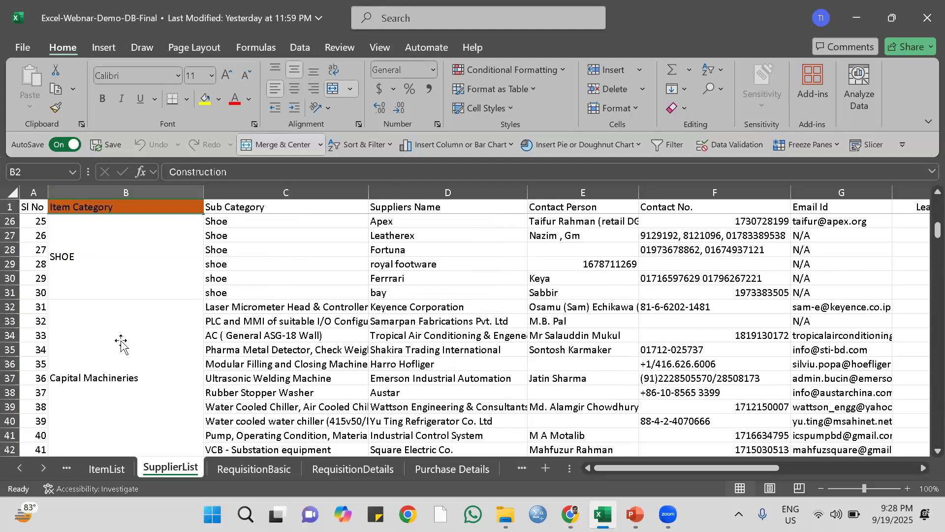
pyautogui.scroll(-2, 121, 340)
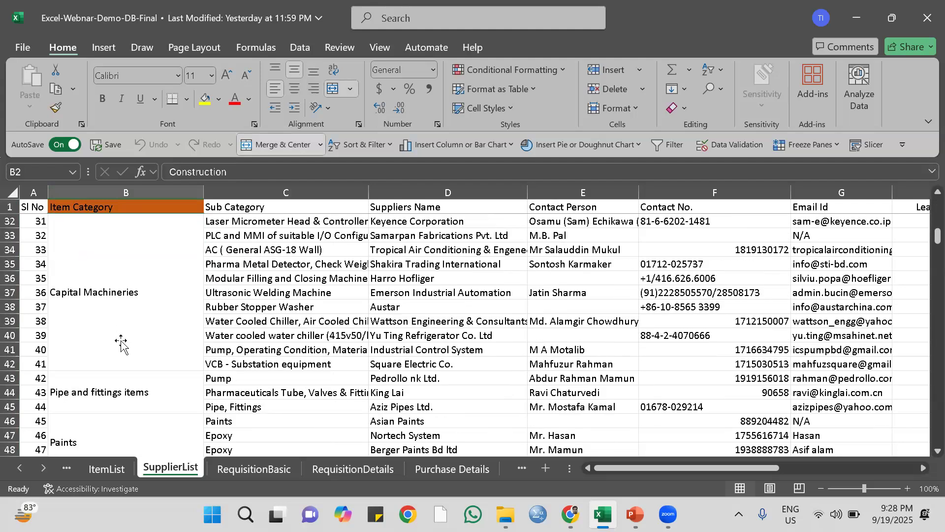
pyautogui.scroll(-2, 121, 341)
pyautogui.scroll(-4, 121, 341)
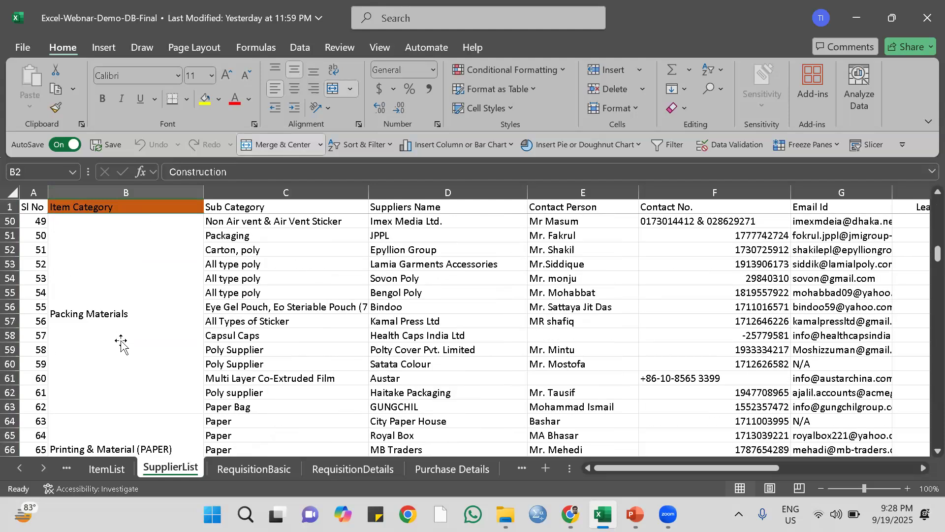
pyautogui.scroll(-3, 121, 341)
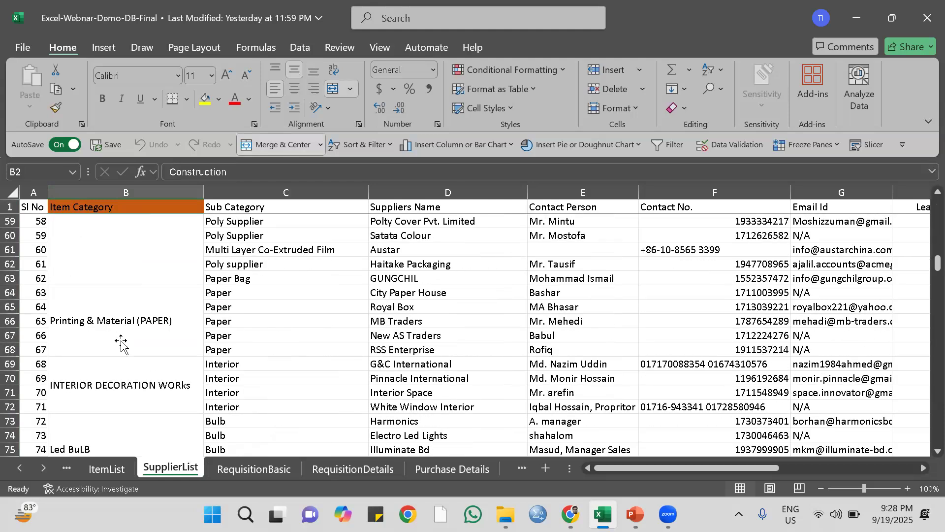
pyautogui.scroll(-2, 122, 340)
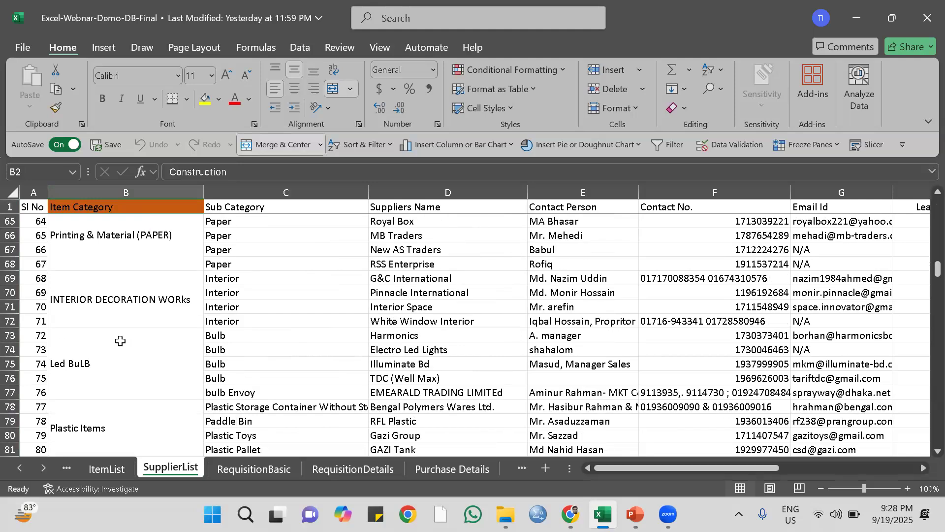
pyautogui.scroll(15, 122, 340)
pyautogui.scroll(4, 121, 341)
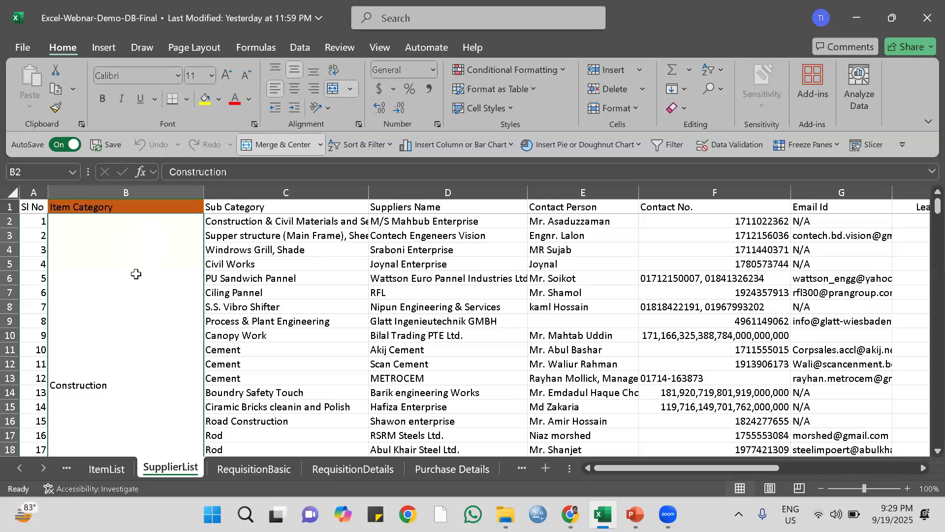
# Try to select the blank cells in the Item Category column, from Construction through IT, using Go To Special with Blanks.
pyautogui.scroll(-20, 254, 353)
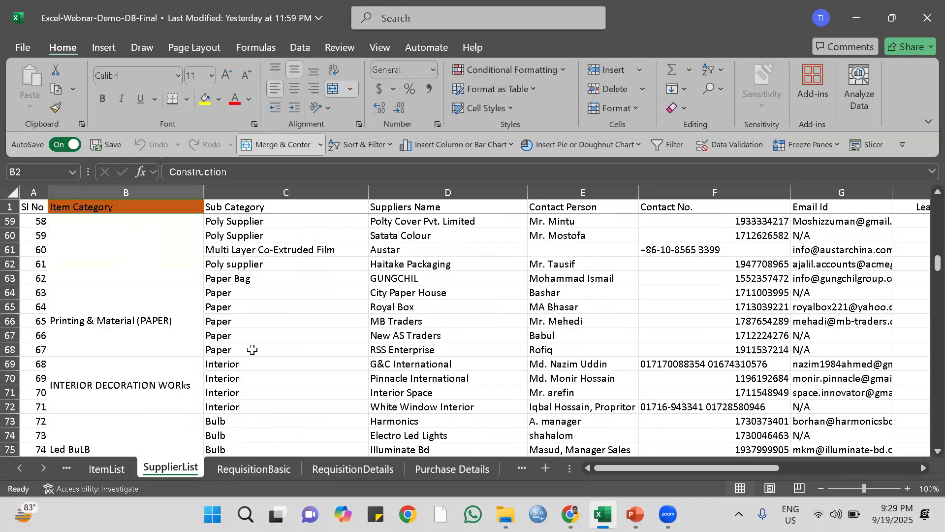
pyautogui.moveTo(938, 306); pyautogui.dragTo(922, 470)
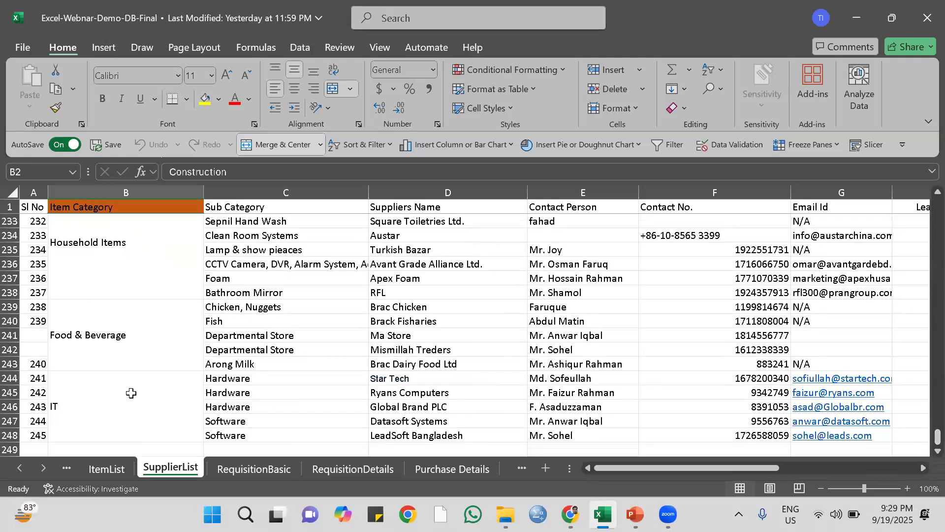
pyautogui.keyDown('shift'); pyautogui.click(128, 392); pyautogui.keyUp('shift')
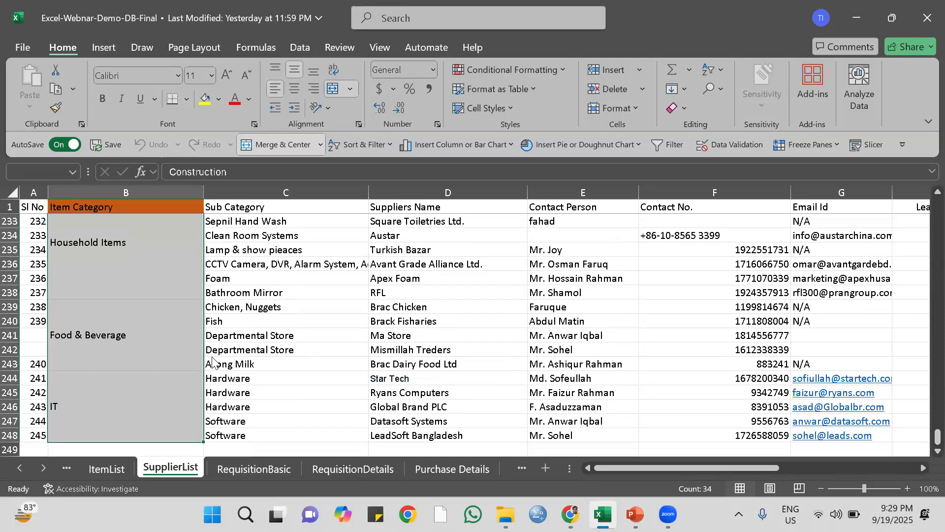
pyautogui.hotkey('ctrl', 'g')
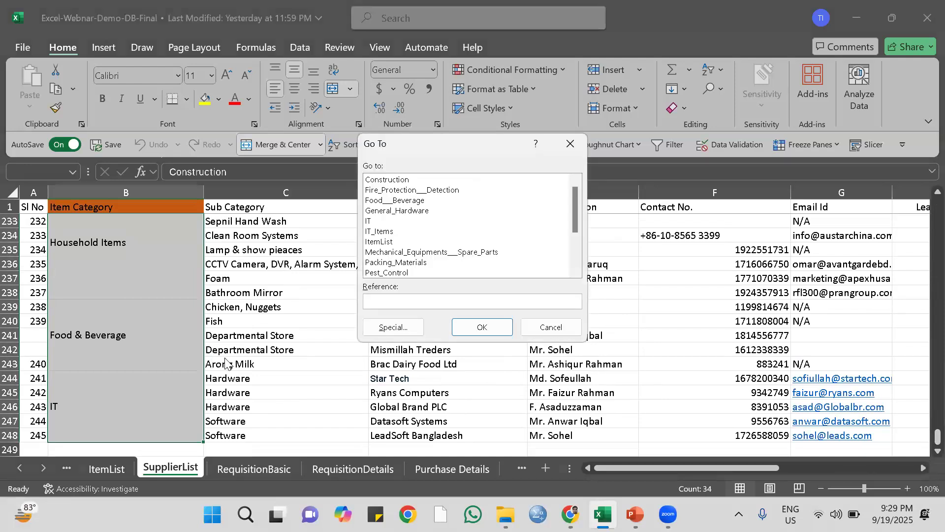
pyautogui.click(394, 328)
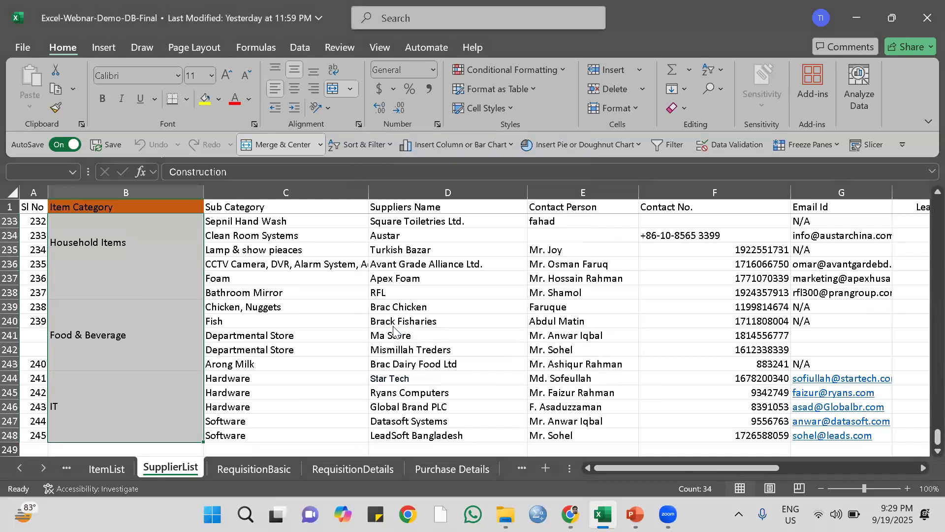
pyautogui.click(382, 264)
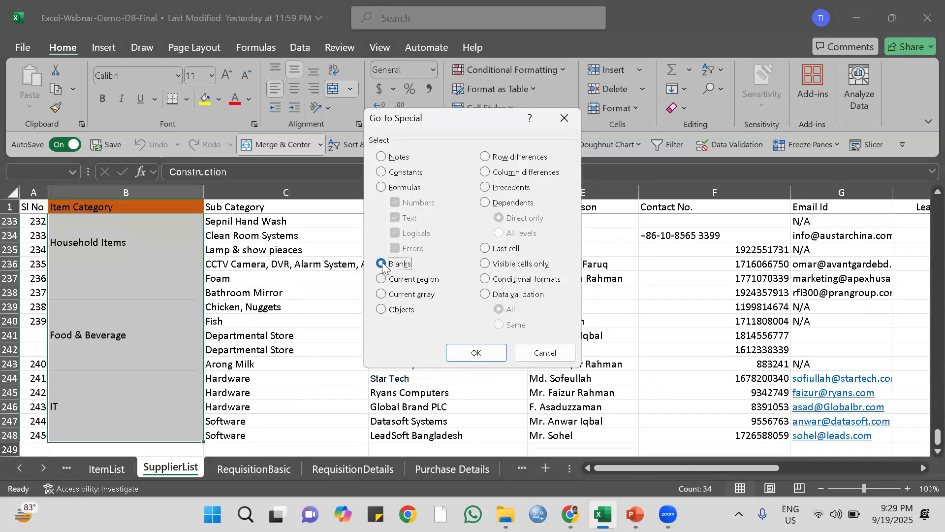
pyautogui.click(475, 352)
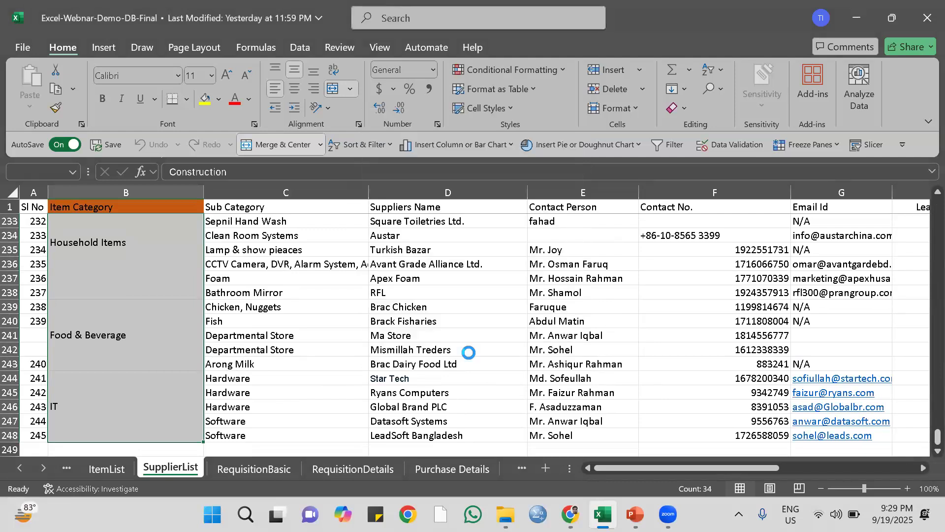
pyautogui.scroll(-5, 178, 300)
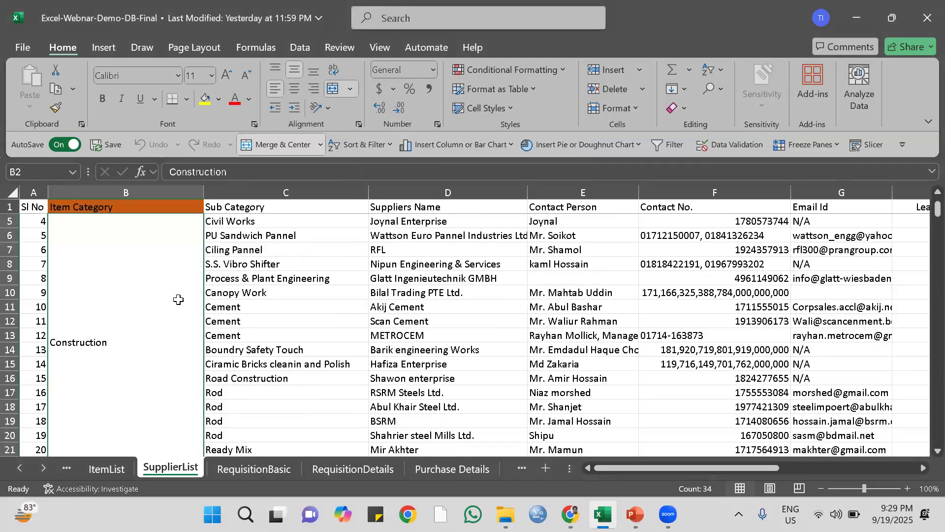
pyautogui.scroll(5, 178, 299)
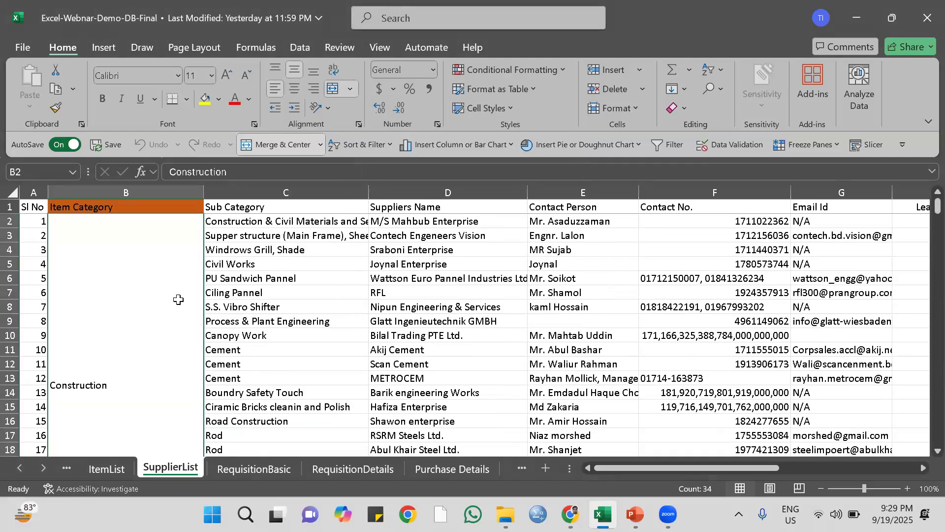
# Check the merged Construction cell and the categories below it in the Item Category column.
pyautogui.click(155, 285)
pyautogui.scroll(-2, 156, 285)
pyautogui.scroll(2, 155, 285)
pyautogui.scroll(-7, 161, 295)
pyautogui.scroll(1, 162, 297)
pyautogui.scroll(6, 163, 295)
pyautogui.press('Down')
pyautogui.press('Up')
pyautogui.press('Up')
# Reselect the merged Item Category cells from Construction through IT and try Go To Special with Blanks again.
pyautogui.moveTo(144, 257); pyautogui.dragTo(154, 253)
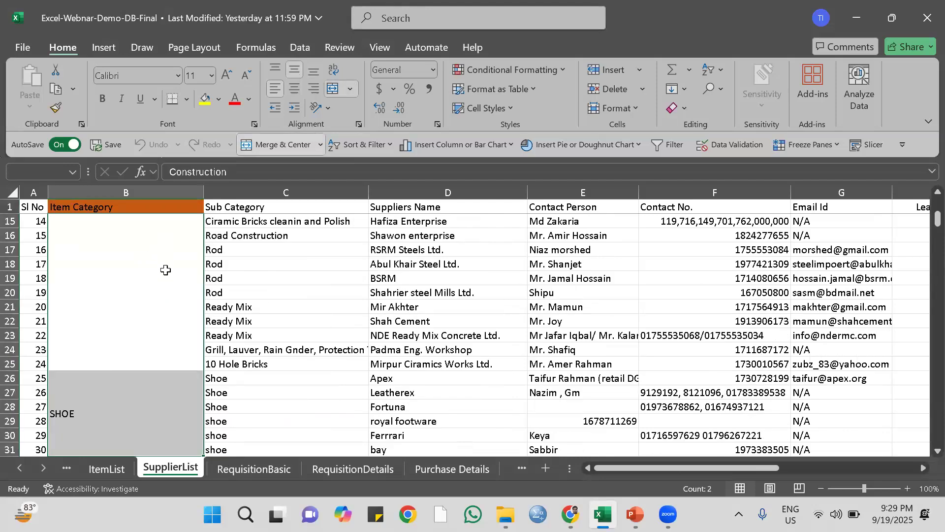
pyautogui.scroll(-14, 162, 272)
pyautogui.scroll(-20, 167, 281)
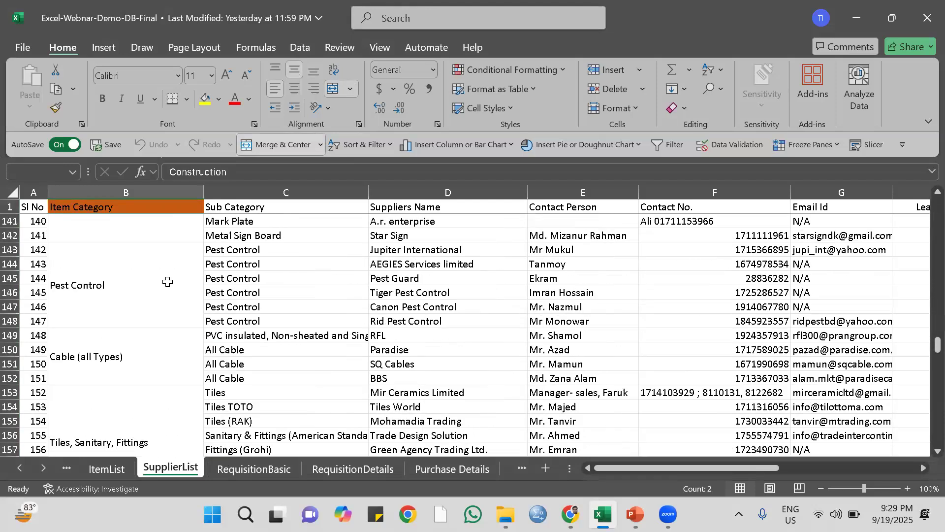
pyautogui.scroll(-20, 166, 347)
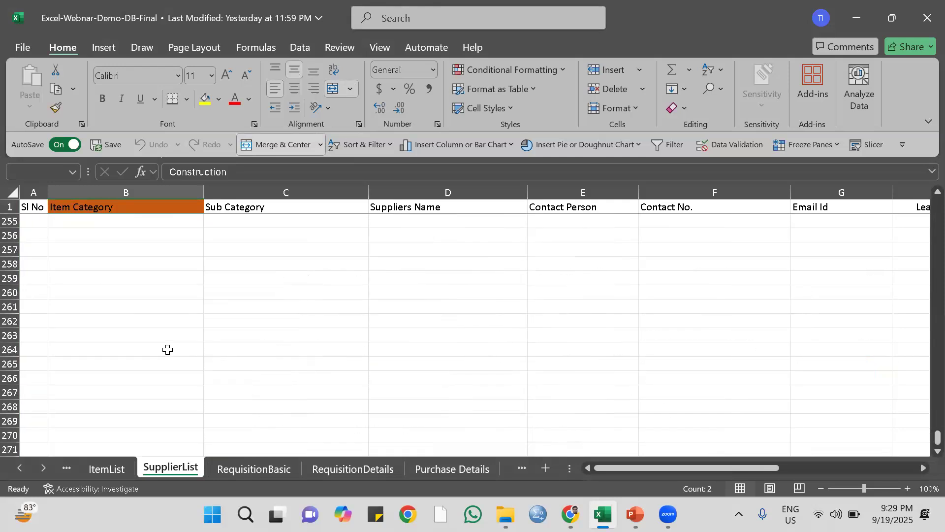
pyautogui.scroll(7, 158, 348)
pyautogui.keyDown('shift'); pyautogui.click(138, 416); pyautogui.keyUp('shift')
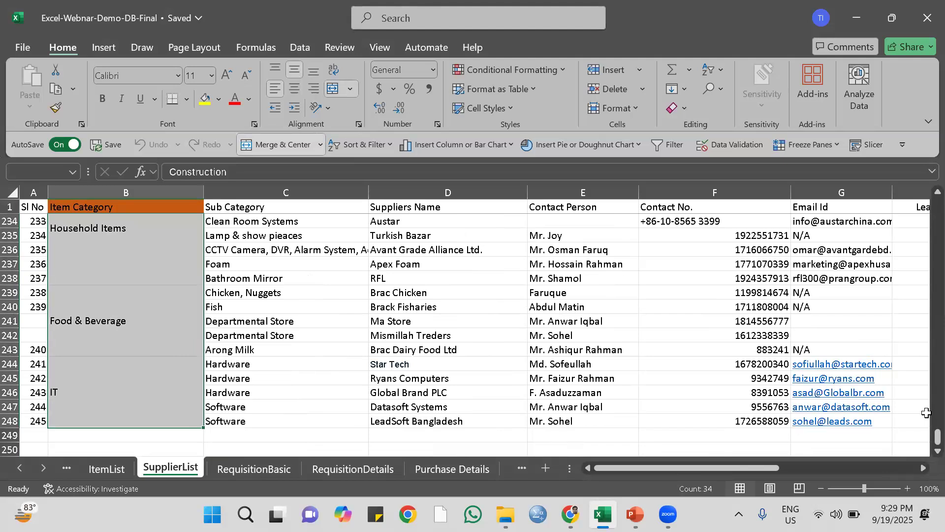
pyautogui.press('F5')
pyautogui.click(400, 327)
pyautogui.click(394, 264)
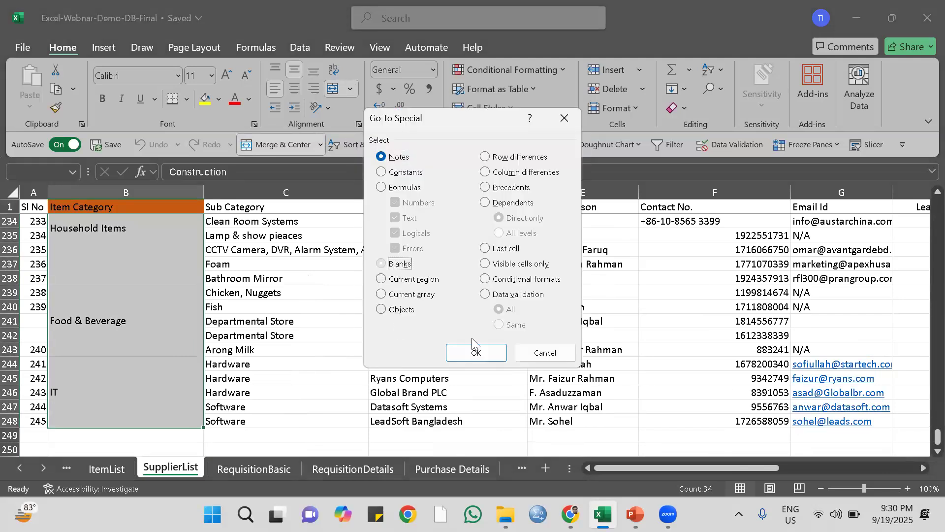
pyautogui.click(475, 352)
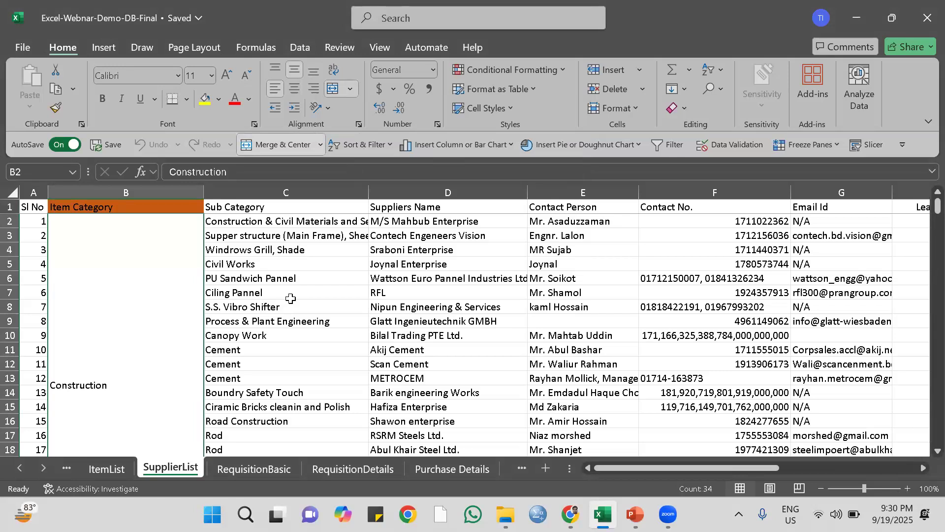
# Unmerge all Item Category cells on the SupplierList sheet, from Construction through IT.
pyautogui.click(241, 262)
pyautogui.click(144, 245)
pyautogui.scroll(-16, 144, 245)
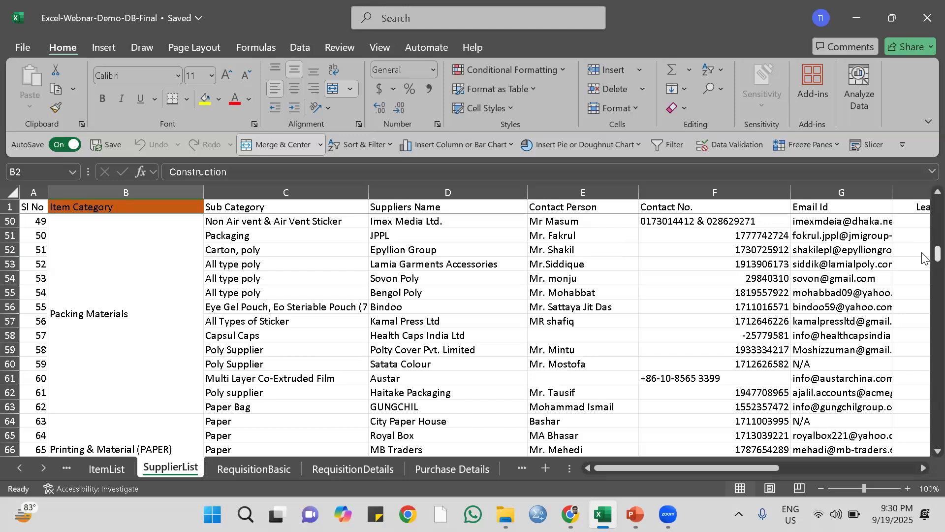
pyautogui.scroll(-20, 925, 447)
pyautogui.keyDown('shift'); pyautogui.click(107, 412); pyautogui.keyUp('shift')
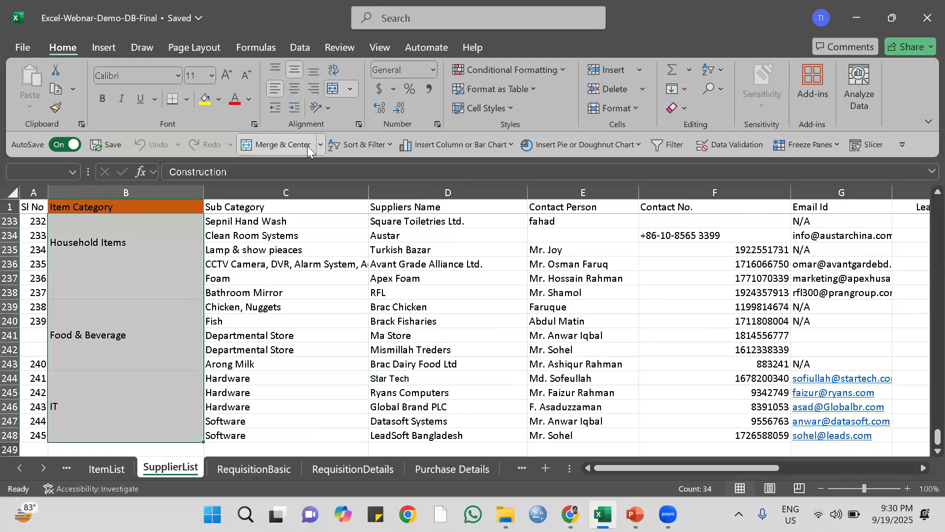
pyautogui.click(321, 146)
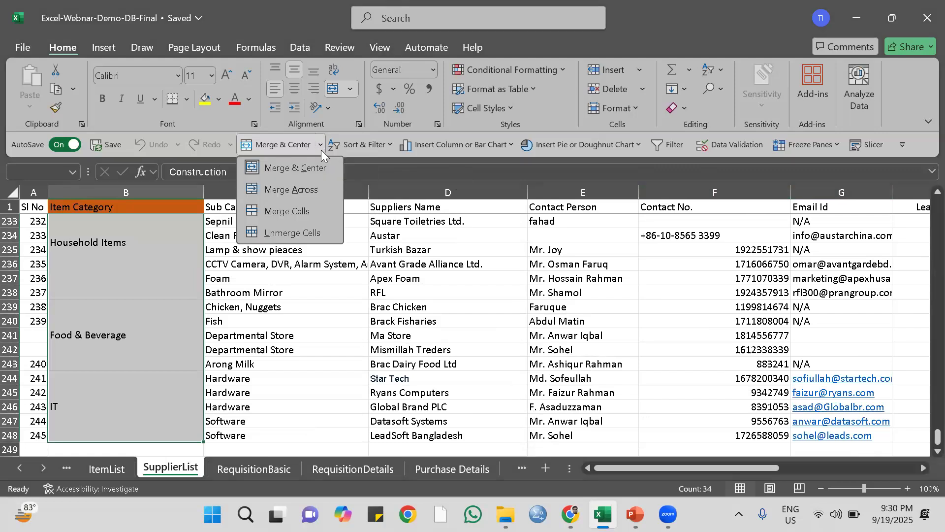
pyautogui.click(296, 233)
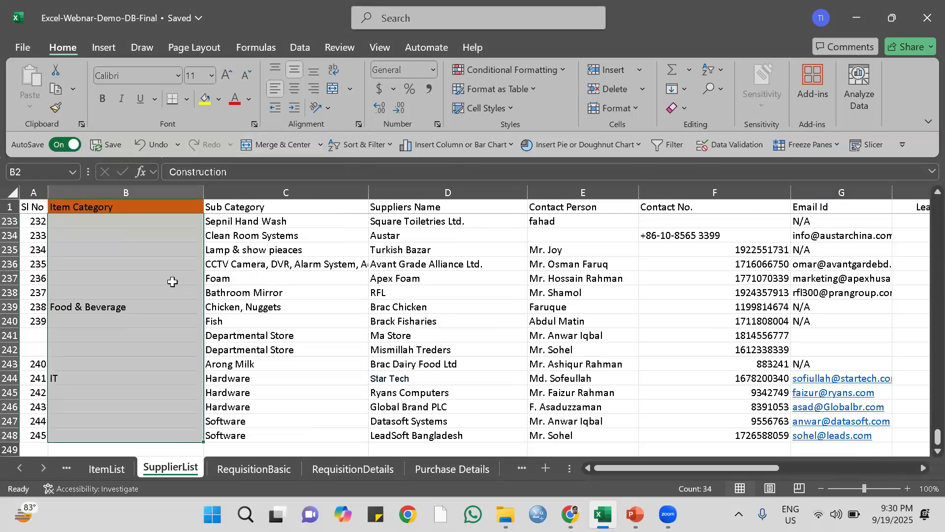
# Select only the blank cells in the unmerged Item Category range using Go To Special with Blanks.
pyautogui.scroll(20, 173, 282)
pyautogui.scroll(20, 176, 275)
pyautogui.scroll(20, 226, 272)
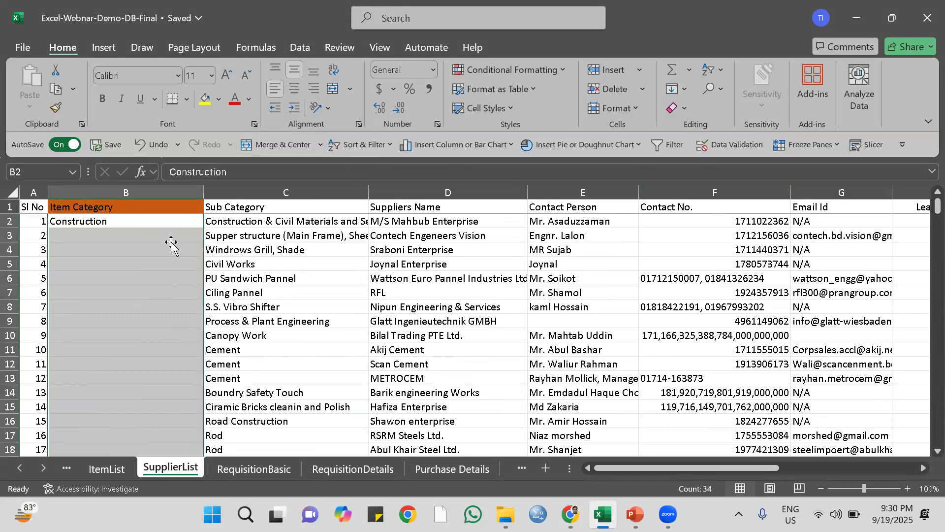
pyautogui.scroll(-5, 172, 242)
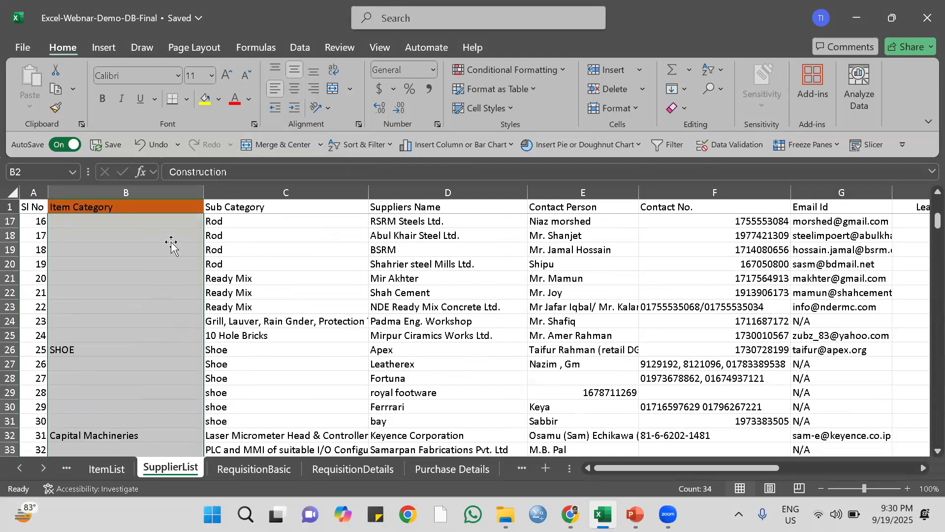
pyautogui.scroll(-3, 171, 243)
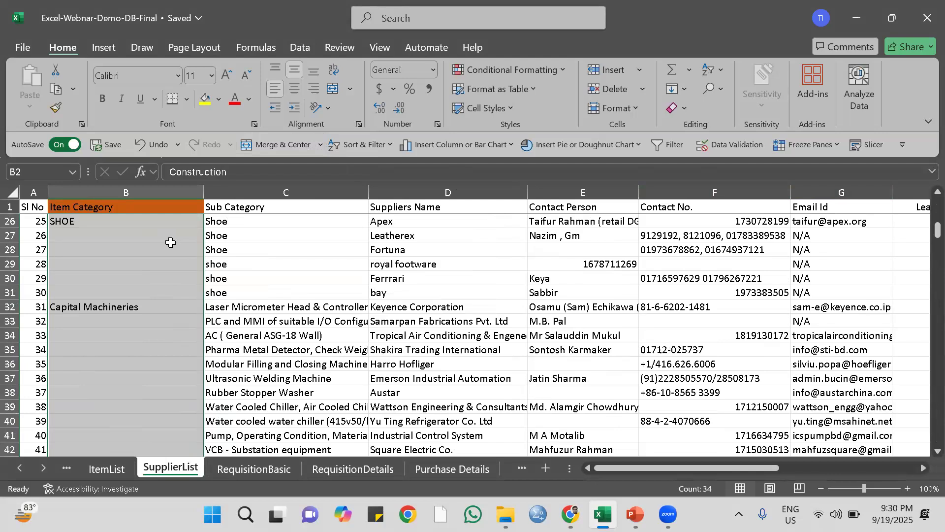
pyautogui.scroll(8, 170, 242)
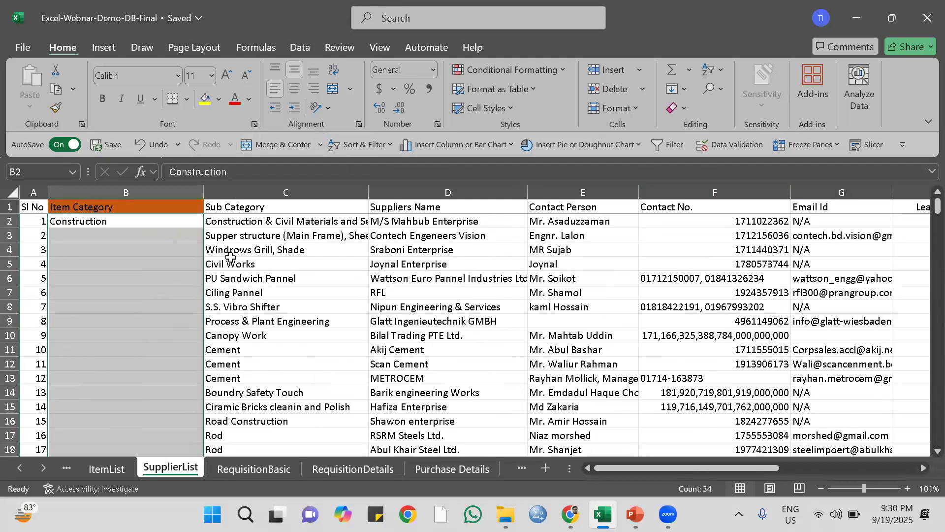
pyautogui.hotkey('ctrl', 'g')
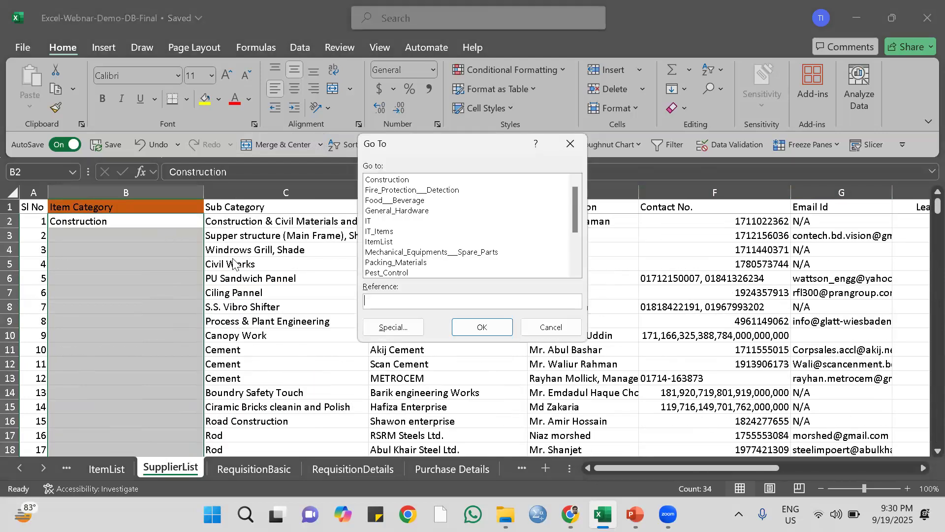
pyautogui.click(394, 327)
pyautogui.click(383, 265)
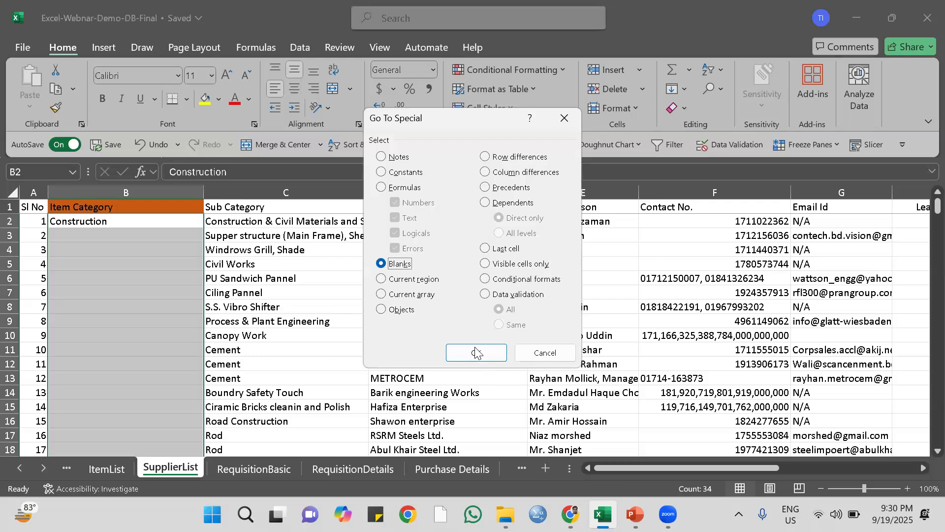
pyautogui.click(476, 353)
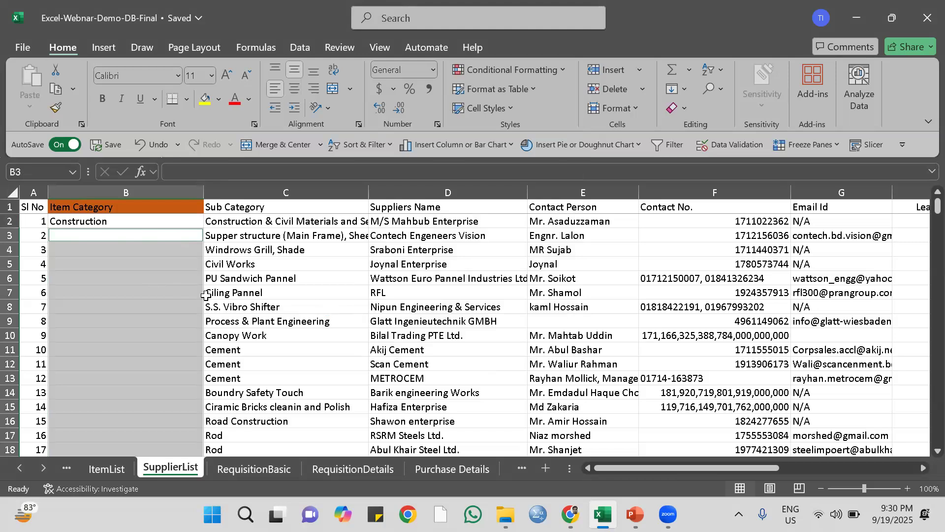
# Fill all selected blank Item Category cells with the category above them, using the formula =B2 from cell B3.
pyautogui.write('=')
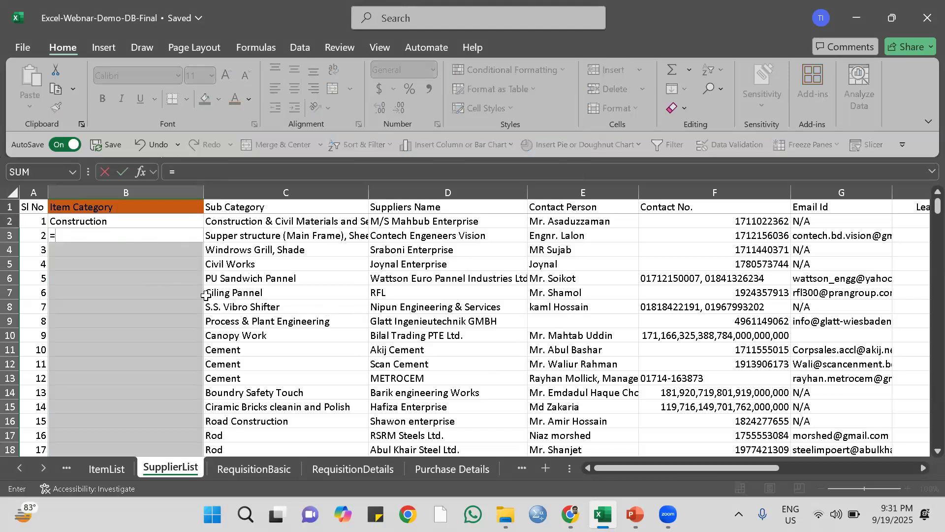
pyautogui.click(91, 221)
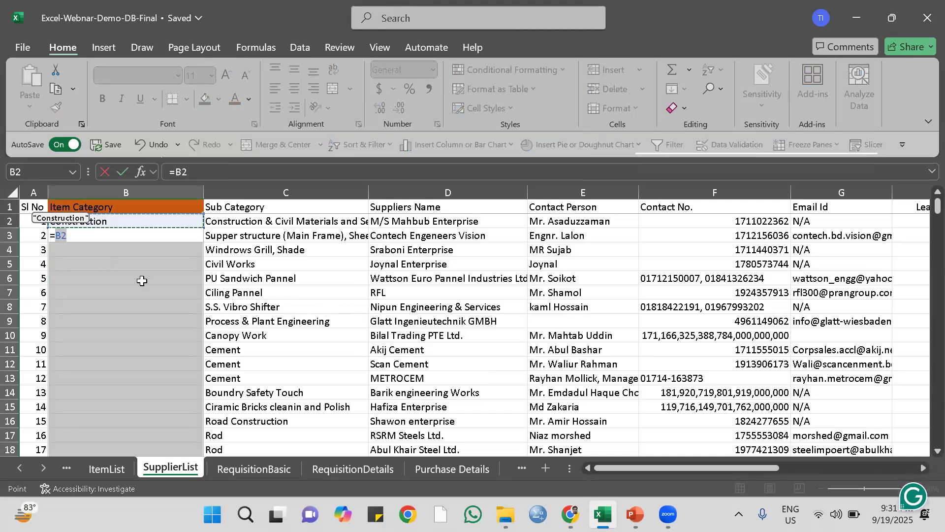
pyautogui.hotkey('ctrl', 'Return')
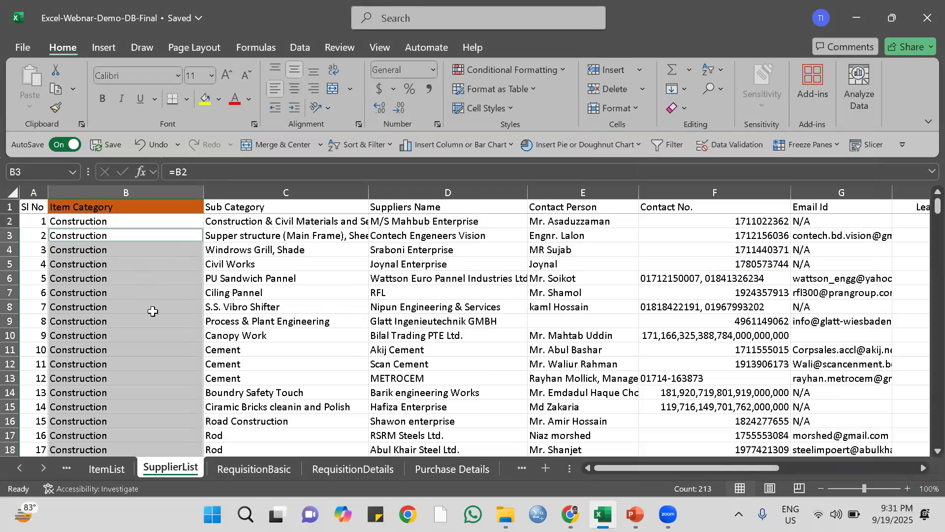
# Check the filled Item Category values row by row down the supplier list, from Construction to the printing and interior categories.
pyautogui.scroll(-7, 152, 311)
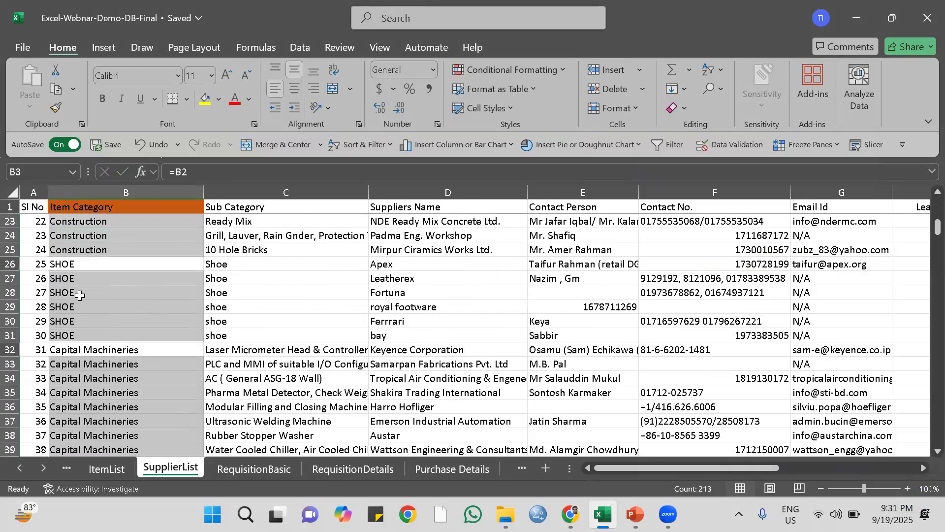
pyautogui.scroll(-1, 85, 318)
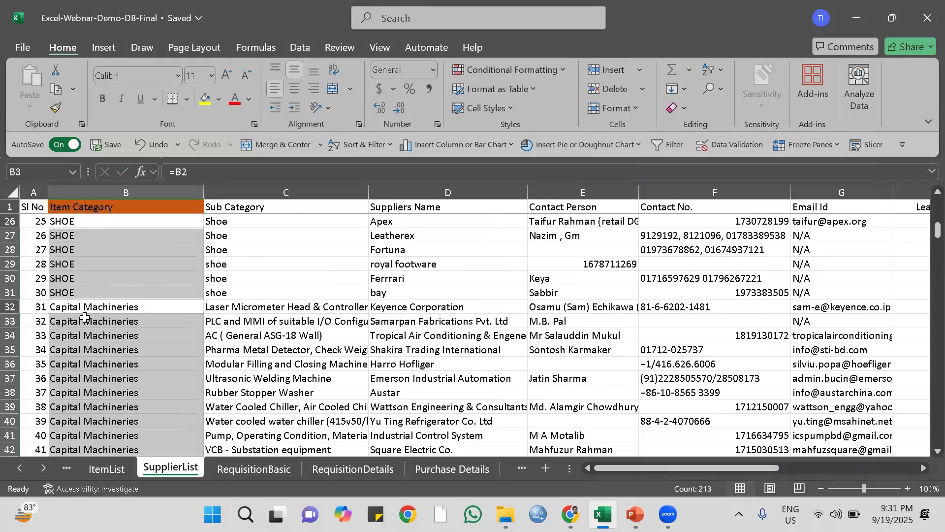
pyautogui.scroll(-3, 85, 318)
pyautogui.scroll(-1, 84, 319)
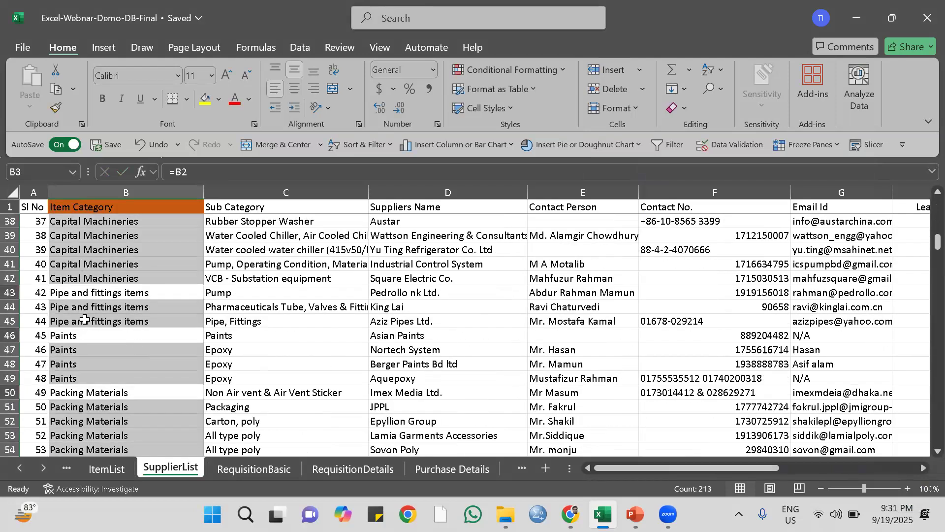
pyautogui.scroll(-1, 85, 319)
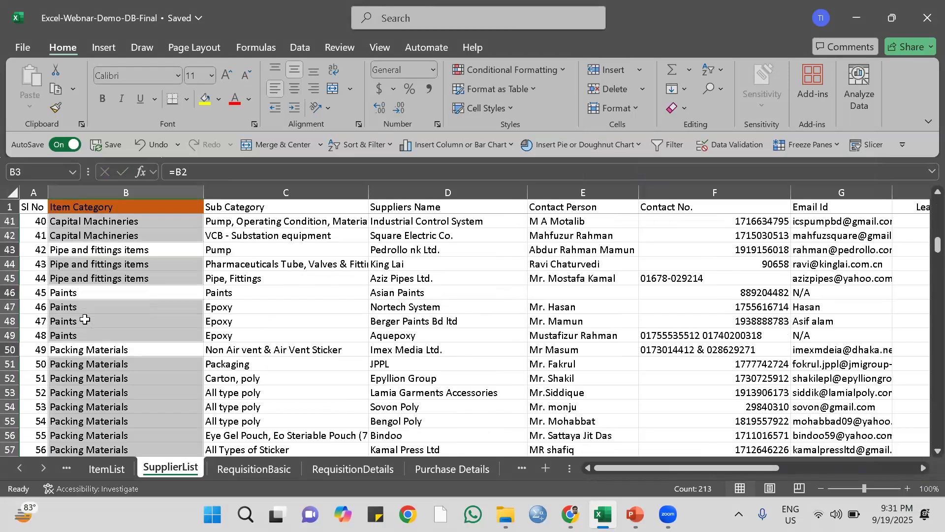
pyautogui.scroll(-4, 85, 320)
pyautogui.click(283, 236)
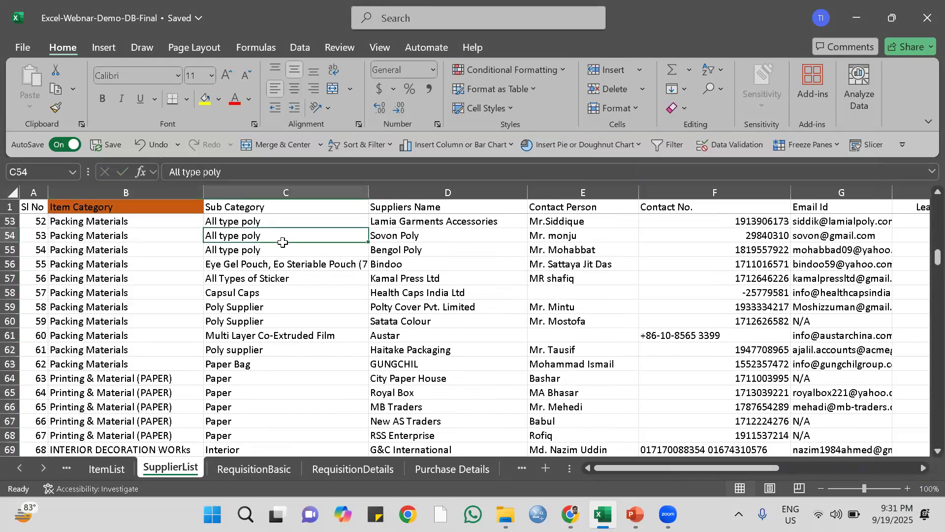
pyautogui.scroll(17, 192, 311)
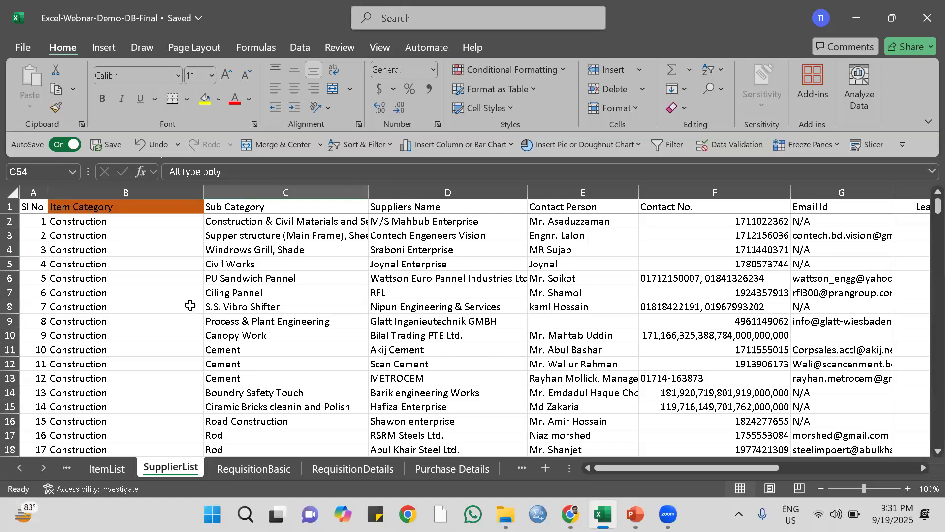
# Compare the data layout of the RequisitionBasic, Purchase Details and RequisitionDetails sheets.
pyautogui.click(272, 470)
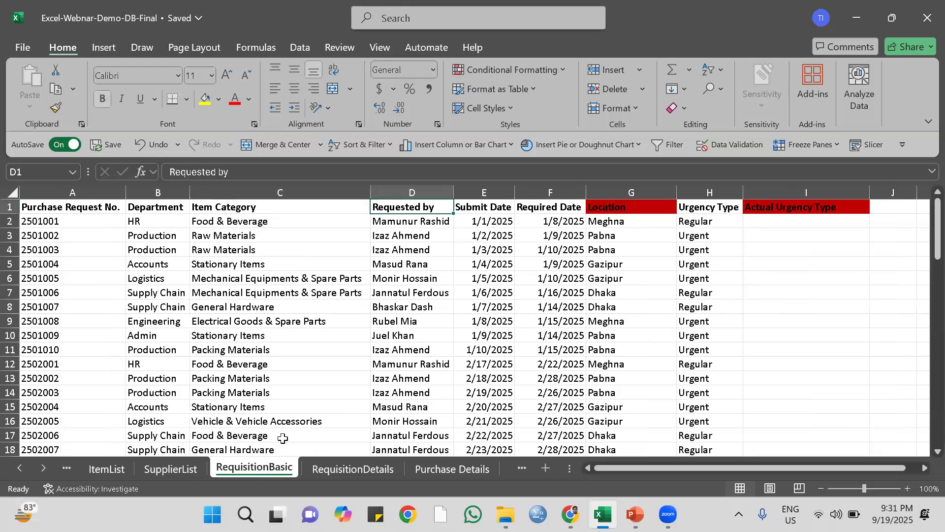
pyautogui.click(97, 224)
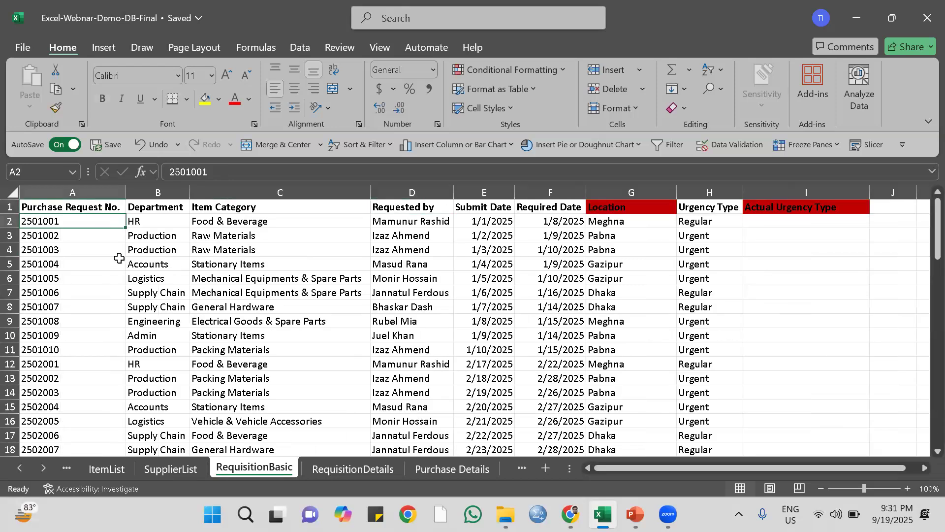
pyautogui.scroll(-1, 147, 285)
pyautogui.scroll(1, 147, 284)
pyautogui.click(436, 469)
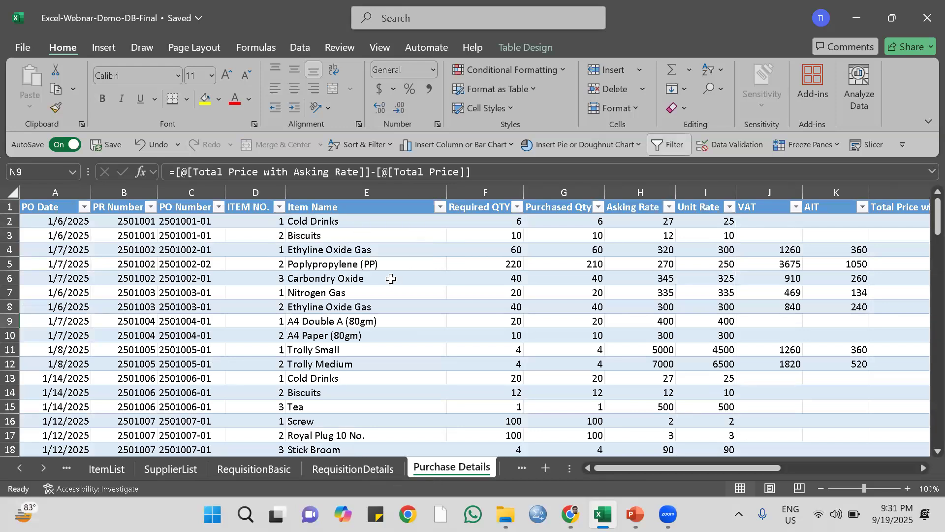
pyautogui.click(353, 468)
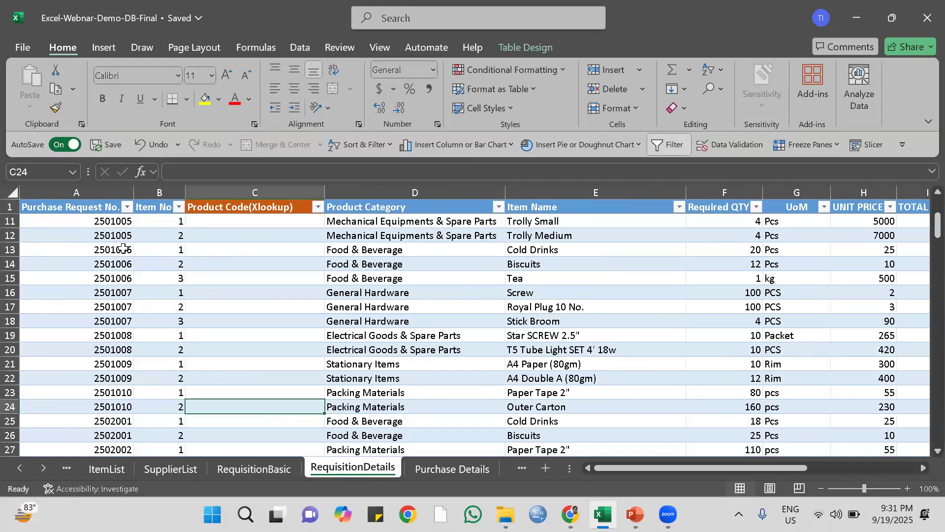
pyautogui.scroll(3, 106, 249)
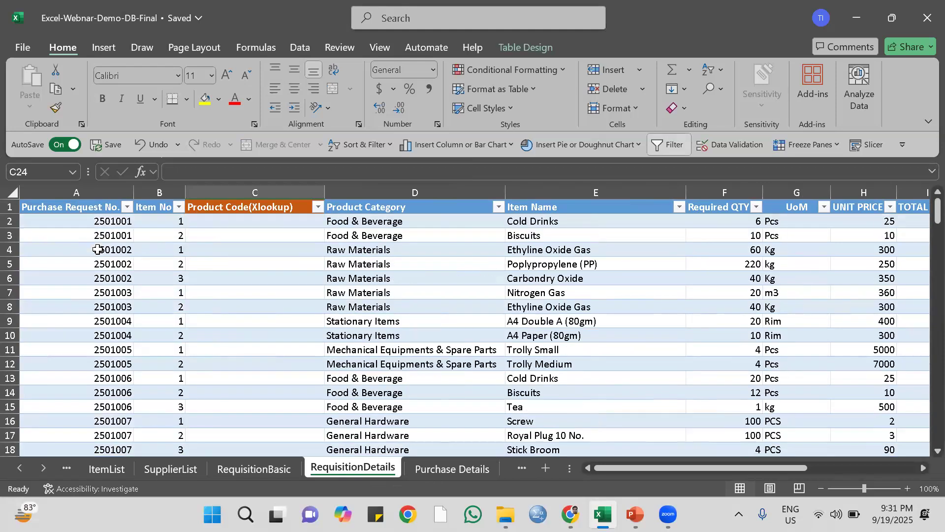
# Convert the RequisitionBasic data range A1:I68 into a table with headers.
pyautogui.click(247, 468)
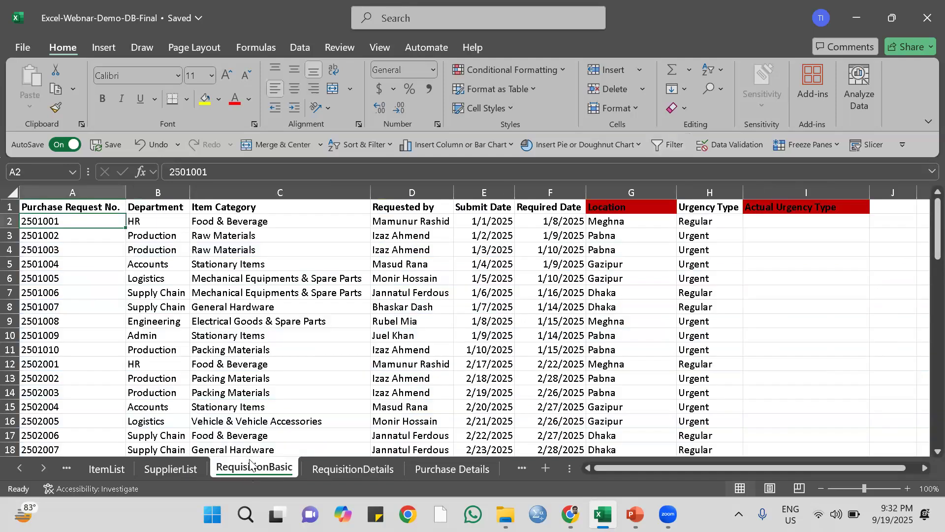
pyautogui.click(76, 251)
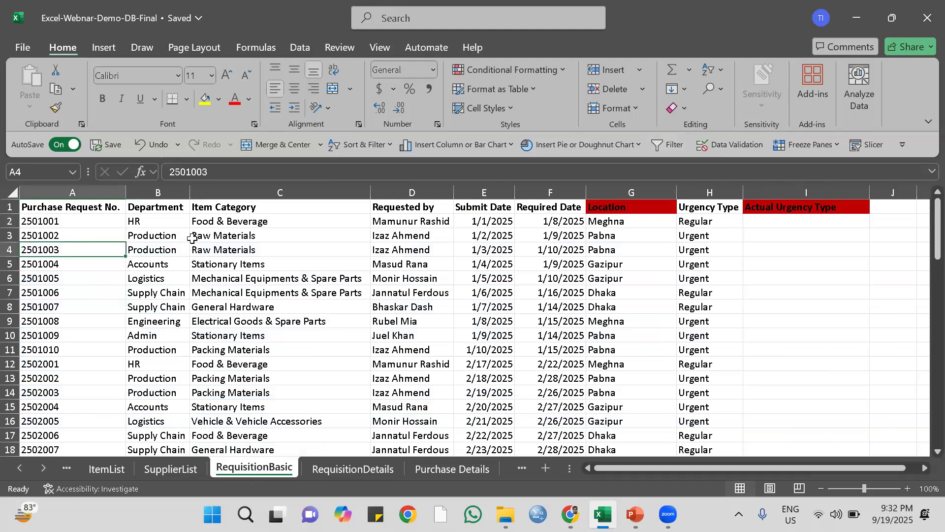
pyautogui.click(157, 252)
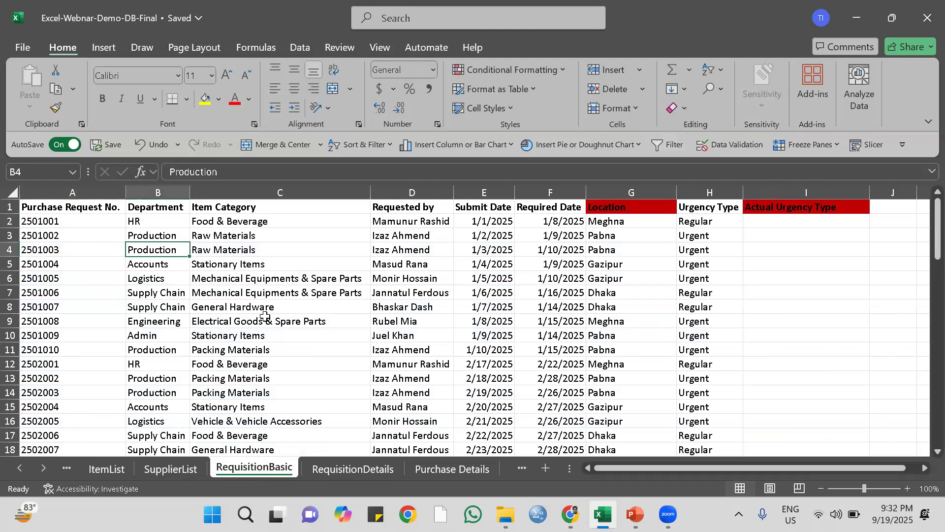
pyautogui.hotkey('ctrl', 't')
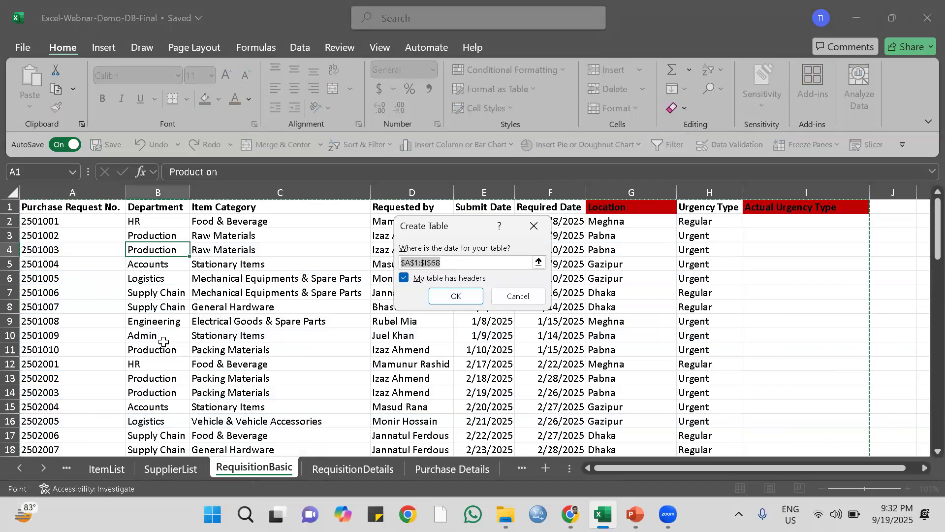
pyautogui.scroll(-19, 145, 261)
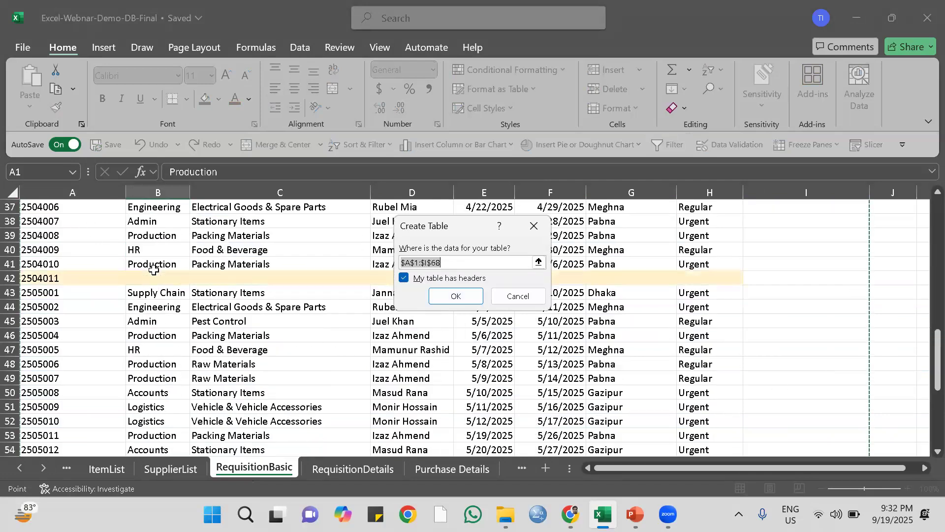
pyautogui.scroll(1, 156, 269)
pyautogui.scroll(5, 156, 268)
pyautogui.scroll(-5, 156, 269)
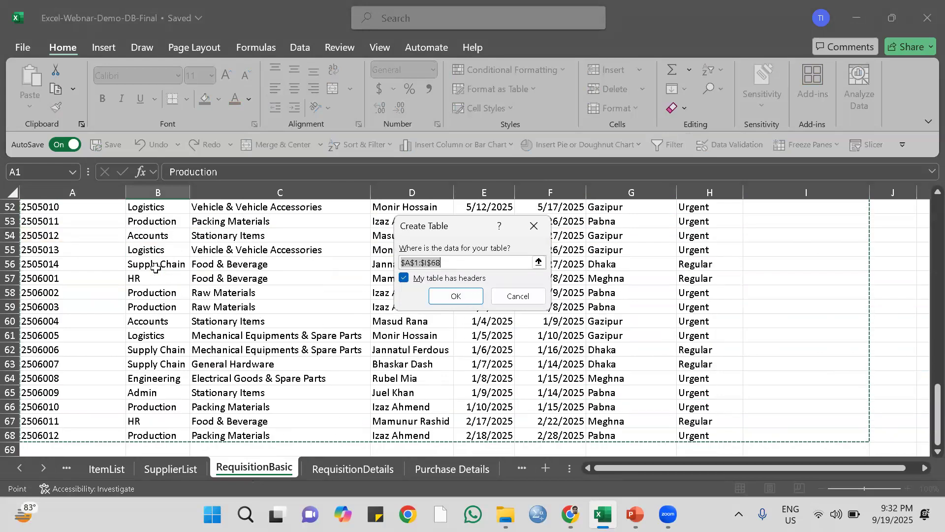
pyautogui.scroll(18, 155, 268)
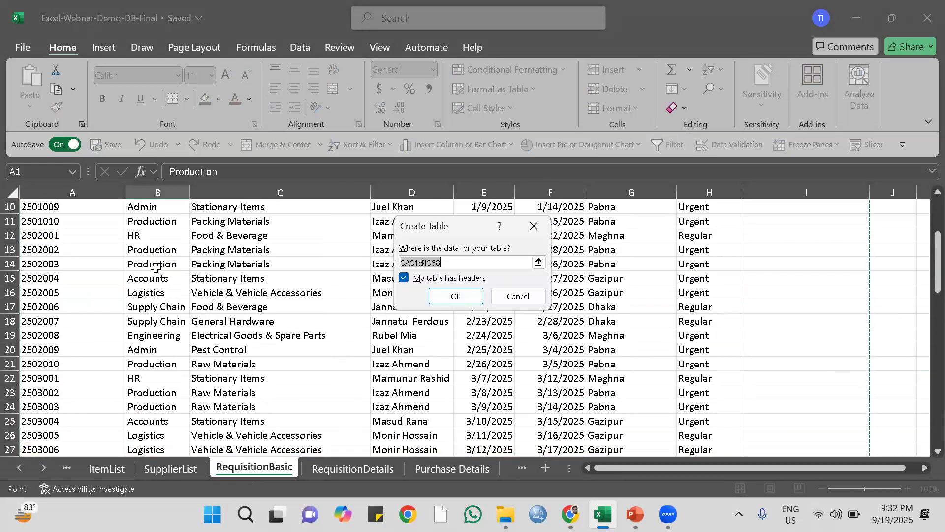
pyautogui.click(447, 297)
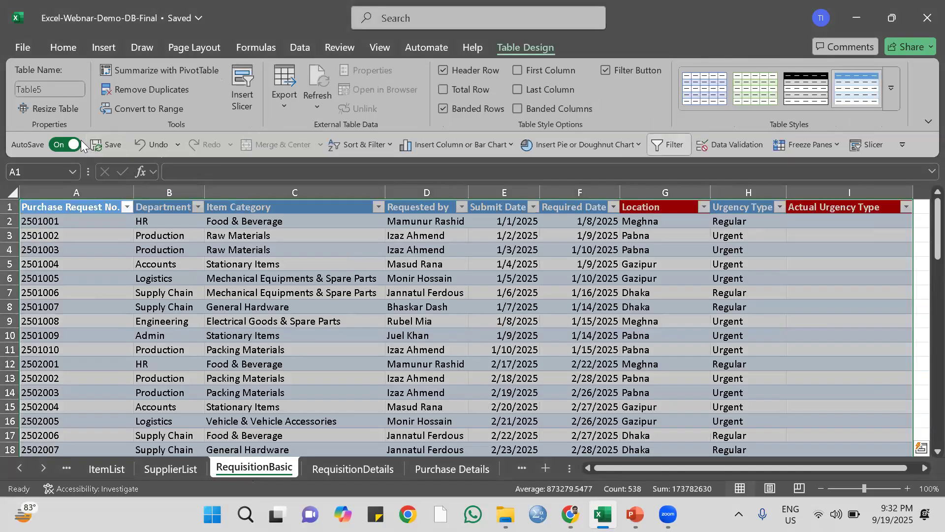
# Name the new requisition table ReqBasic.
pyautogui.click(50, 89)
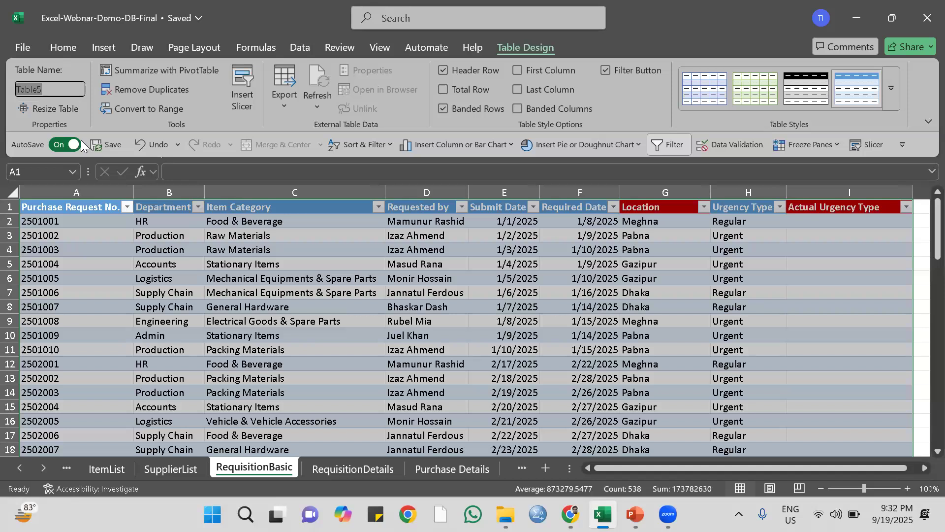
pyautogui.write('ReqBasic')
pyautogui.press('Return')
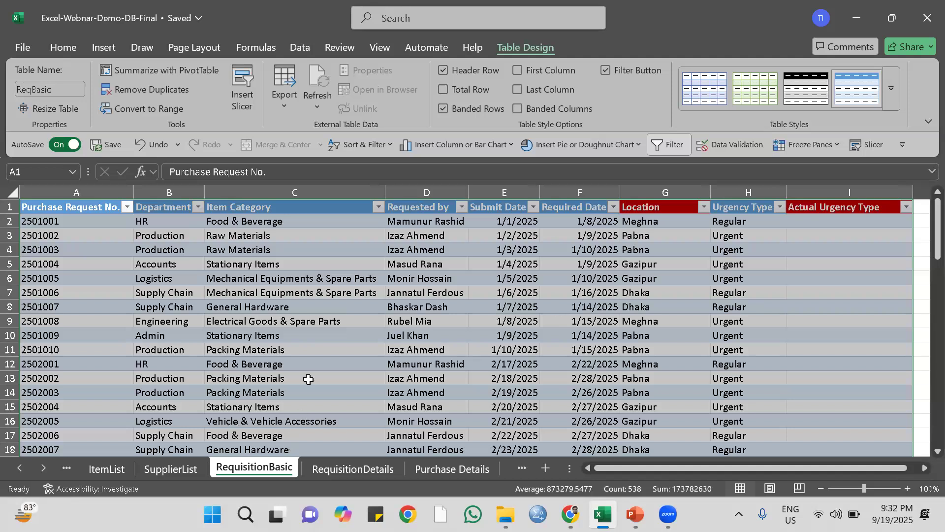
pyautogui.click(294, 336)
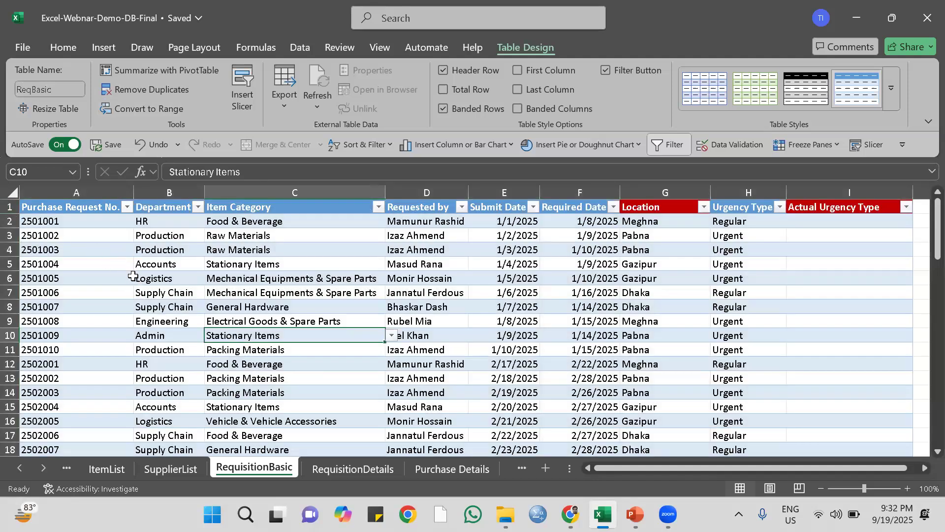
# Freeze the top header row of the RequisitionBasic sheet and check it while moving through the records.
pyautogui.click(10, 207)
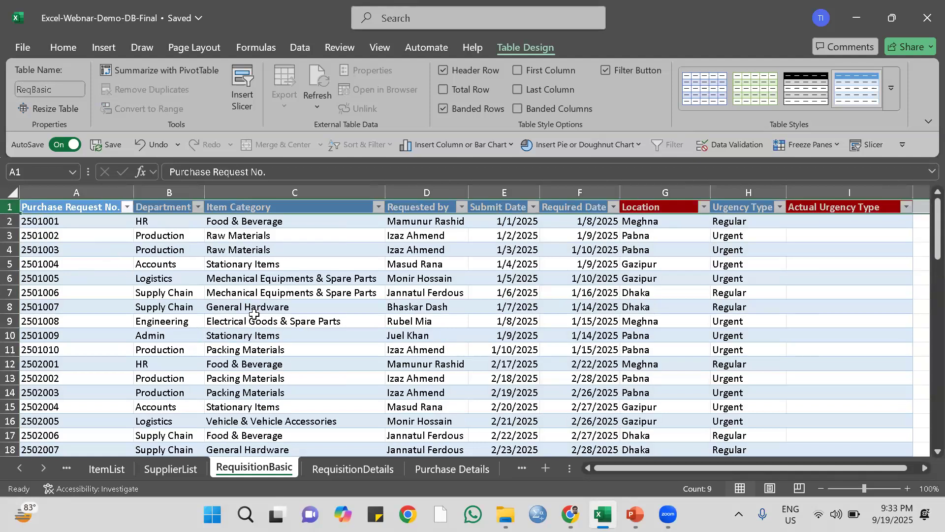
pyautogui.scroll(-2, 254, 314)
pyautogui.scroll(2, 254, 313)
pyautogui.scroll(-12, 254, 314)
pyautogui.scroll(-4, 255, 314)
pyautogui.scroll(12, 254, 313)
pyautogui.scroll(4, 254, 314)
pyautogui.click(10, 207)
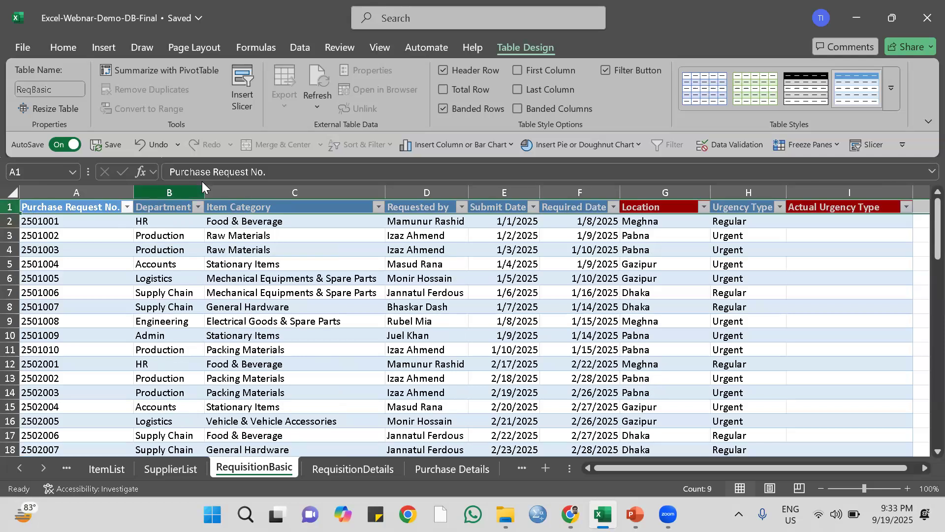
pyautogui.click(836, 147)
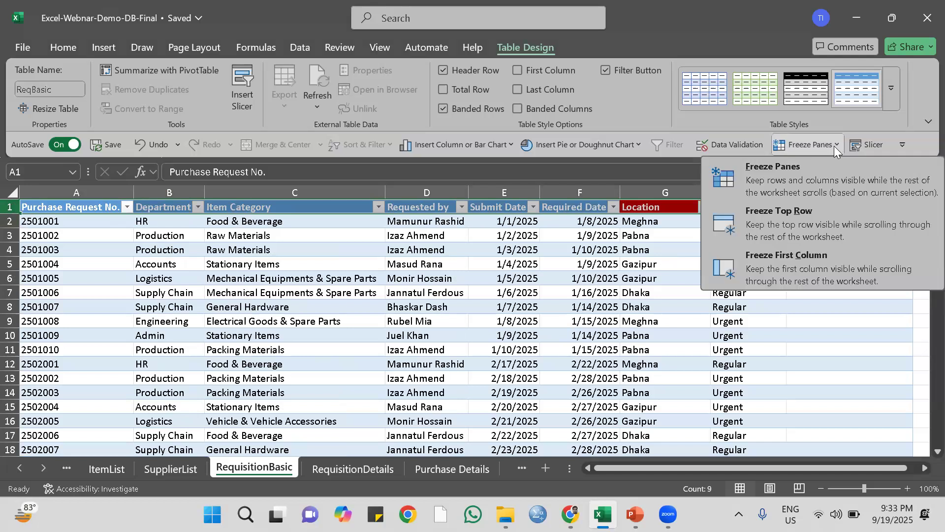
pyautogui.click(791, 220)
pyautogui.scroll(-4, 358, 292)
pyautogui.scroll(2, 358, 292)
pyautogui.scroll(-6, 358, 291)
pyautogui.scroll(3, 359, 292)
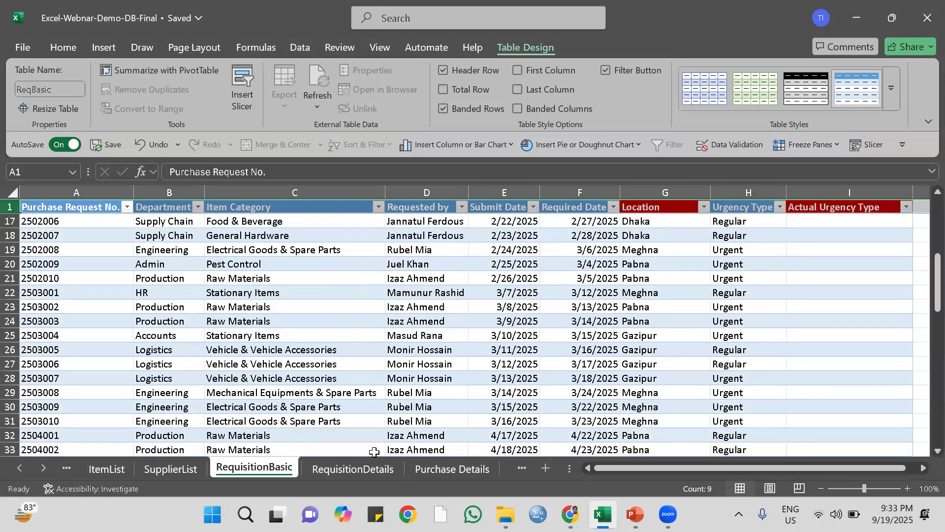
# Turn on filtering for the header row of the SupplierList sheet.
pyautogui.click(434, 469)
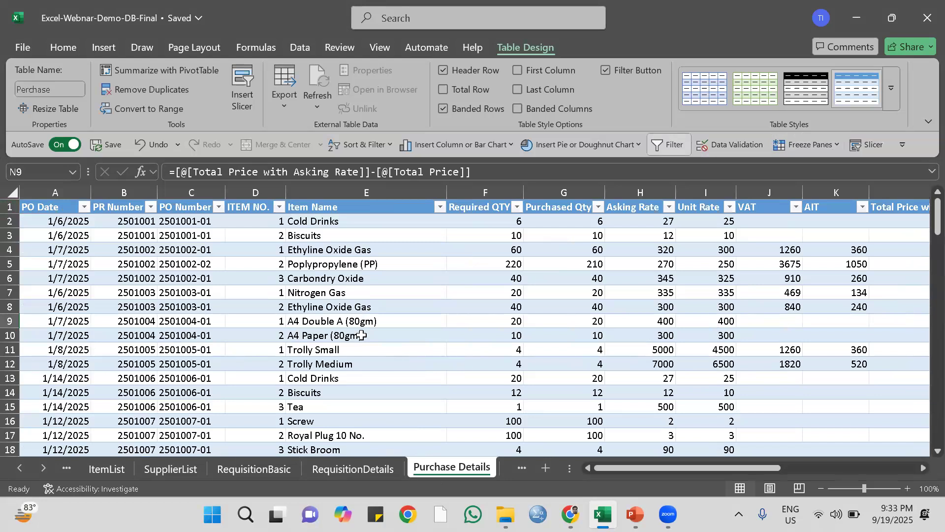
pyautogui.click(181, 471)
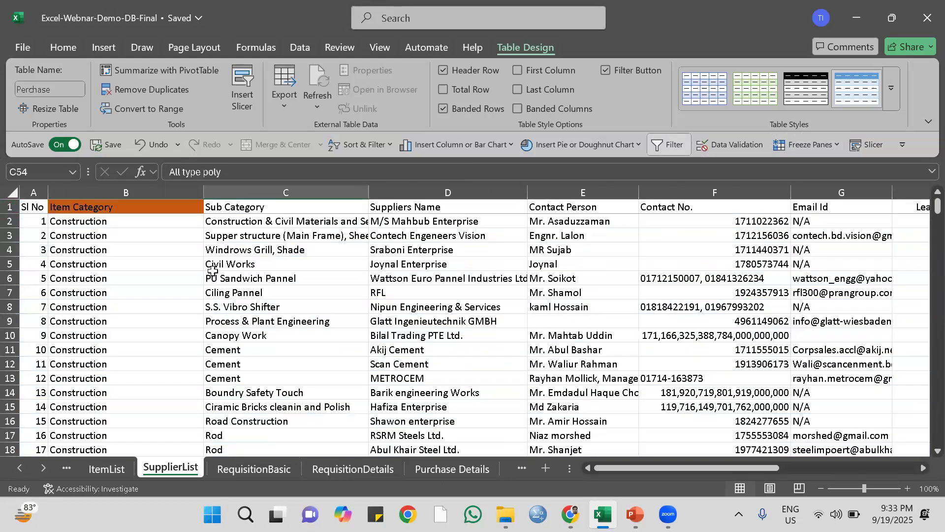
pyautogui.click(8, 206)
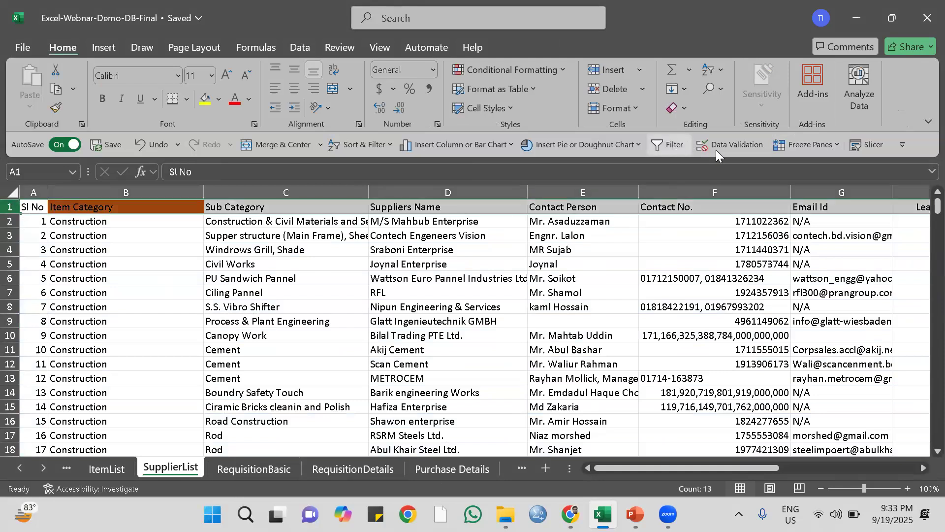
pyautogui.click(676, 146)
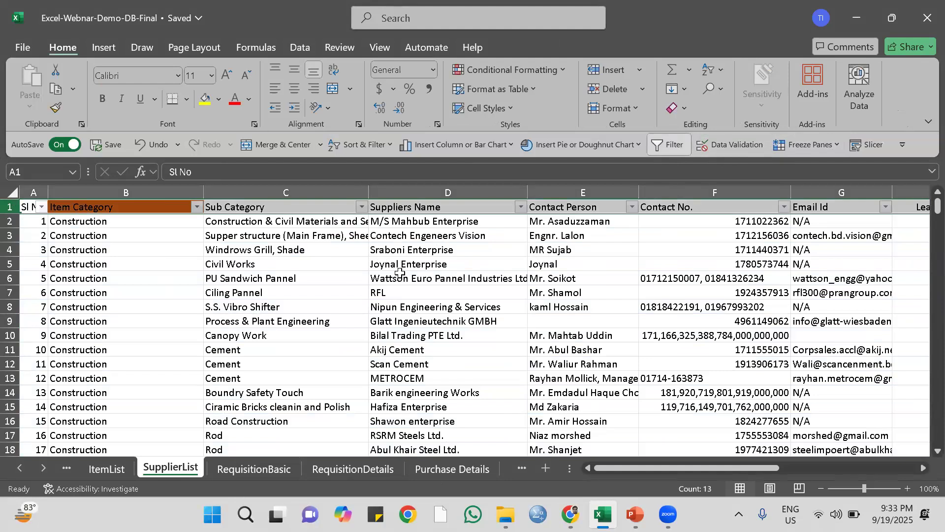
# Convert the SupplierList data range A1:M248 into a table with headers.
pyautogui.click(330, 264)
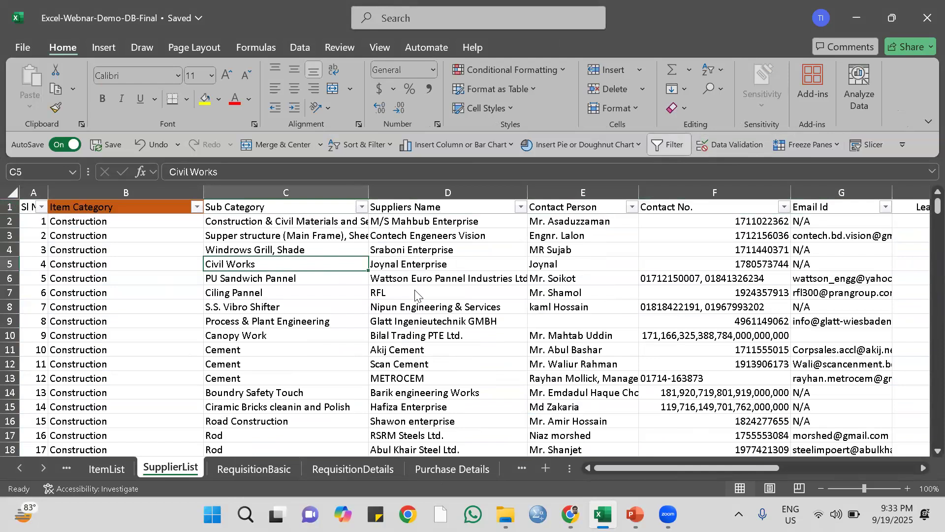
pyautogui.hotkey('ctrl', 't')
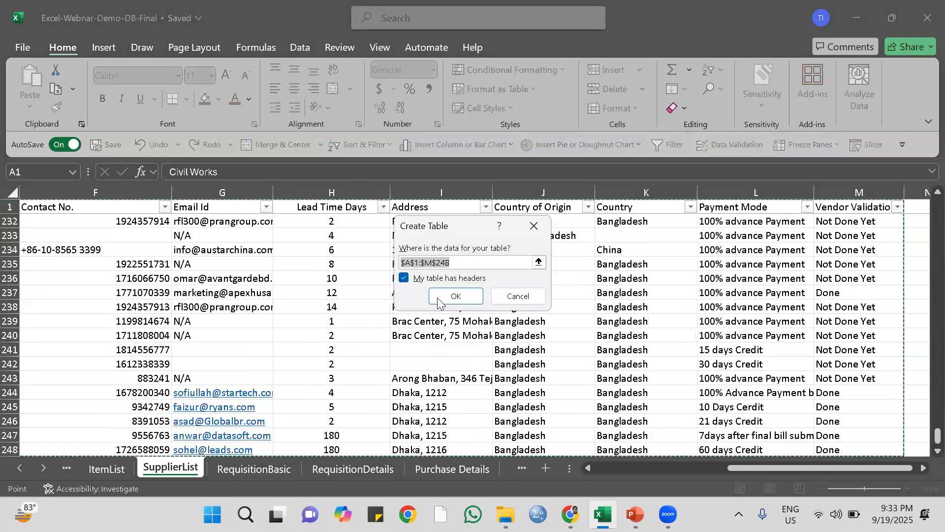
pyautogui.scroll(-1, 359, 357)
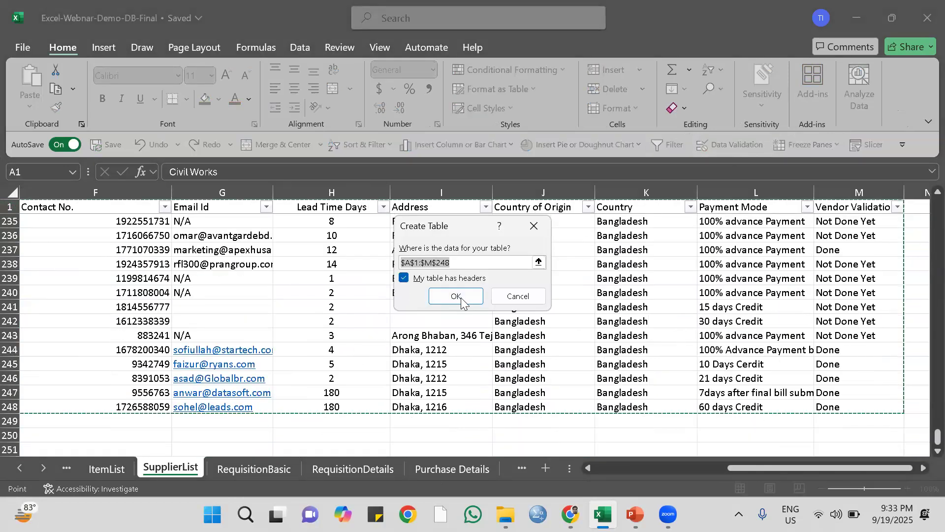
pyautogui.click(458, 297)
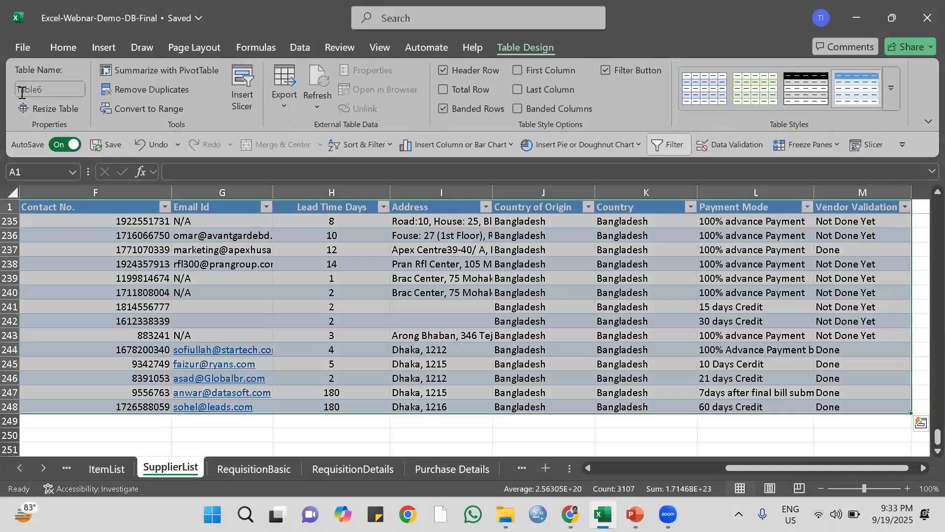
# Name the new supplier list table Supplier.
pyautogui.click(21, 92)
pyautogui.write('Supplier')
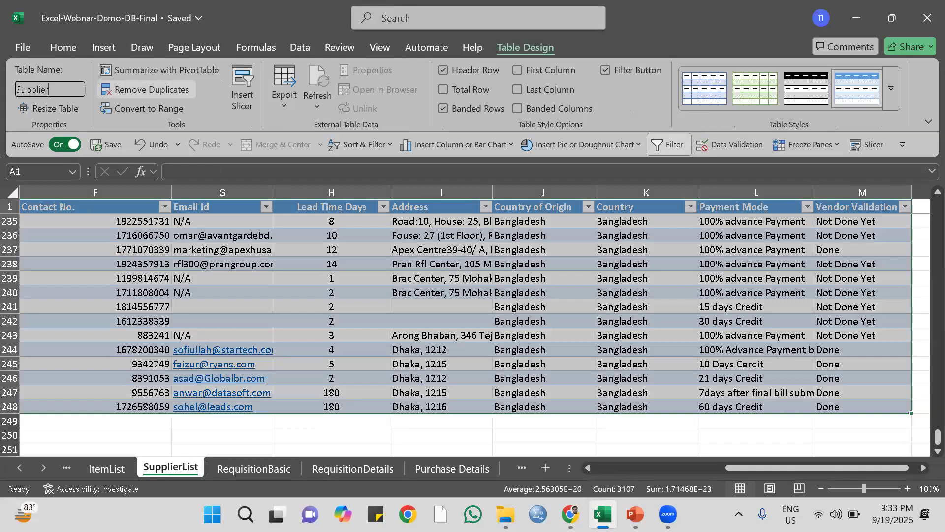
pyautogui.press('Return')
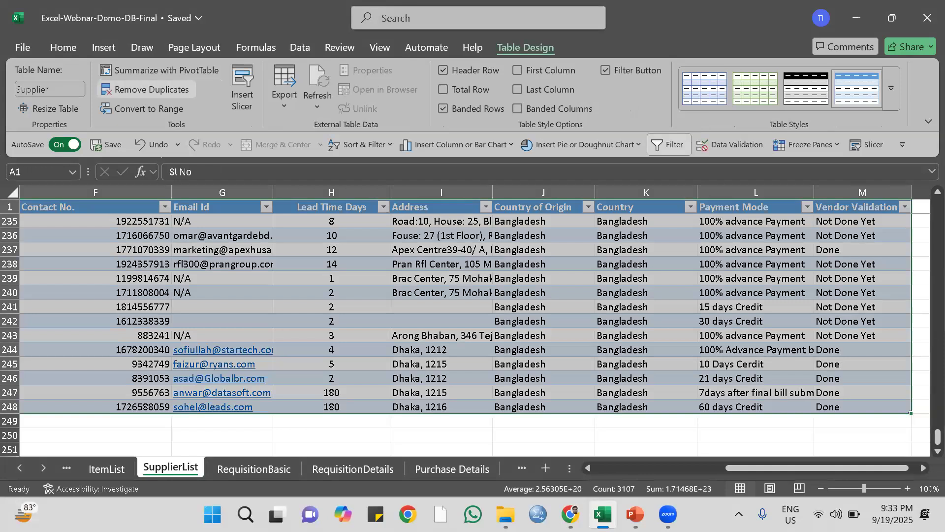
pyautogui.click(321, 335)
pyautogui.scroll(-2, 327, 298)
pyautogui.scroll(9, 327, 298)
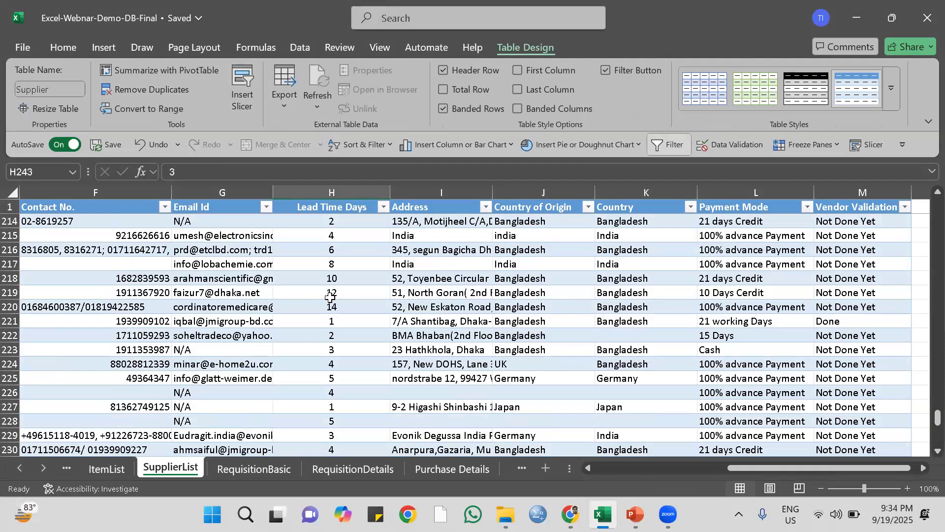
# Filter the Item Category column of the RequisitionBasic table to show only blank entries.
pyautogui.click(263, 469)
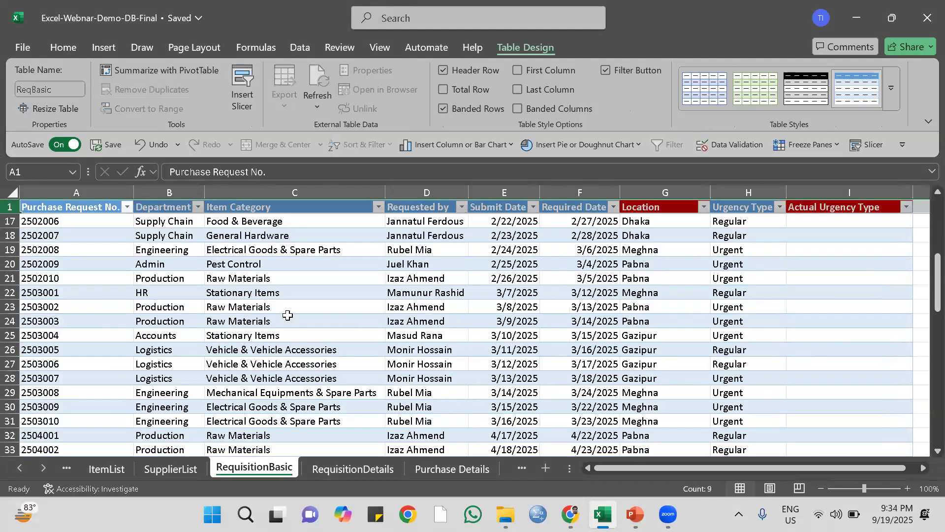
pyautogui.scroll(5, 288, 315)
pyautogui.scroll(-11, 288, 315)
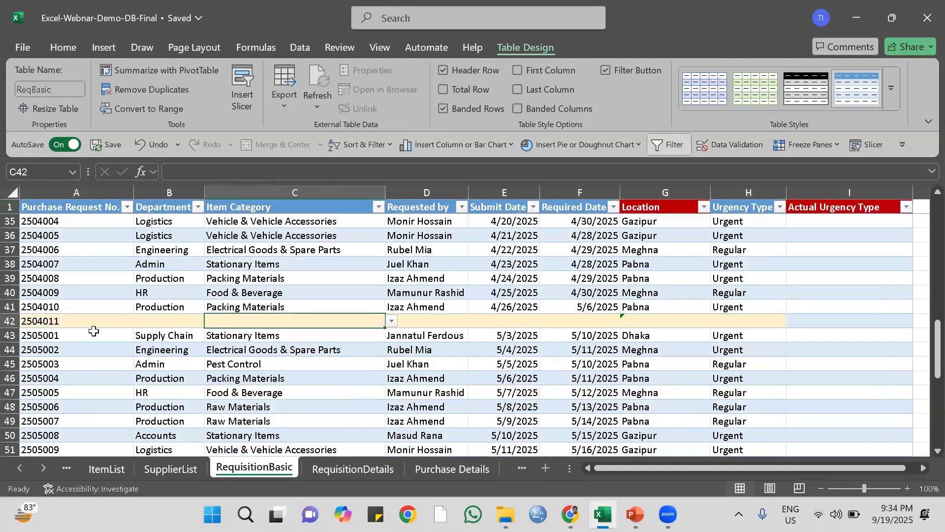
pyautogui.click(24, 321)
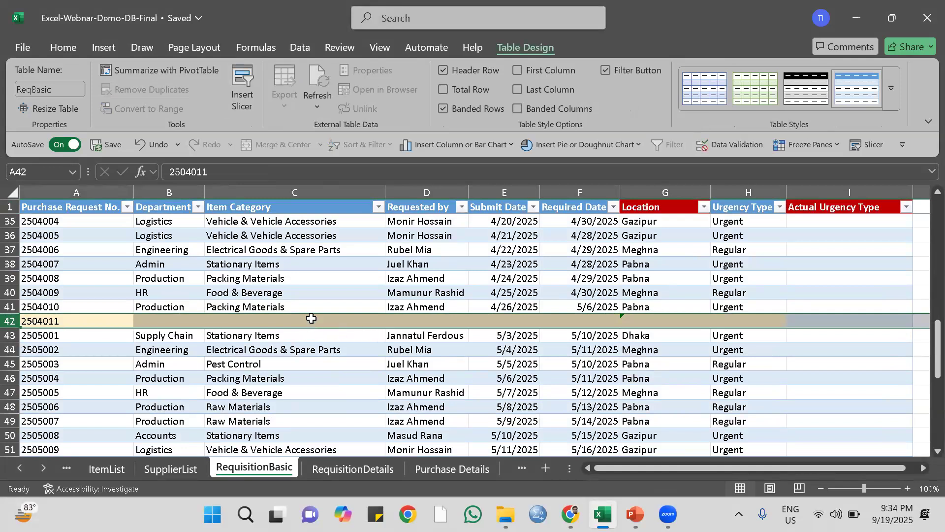
pyautogui.click(379, 207)
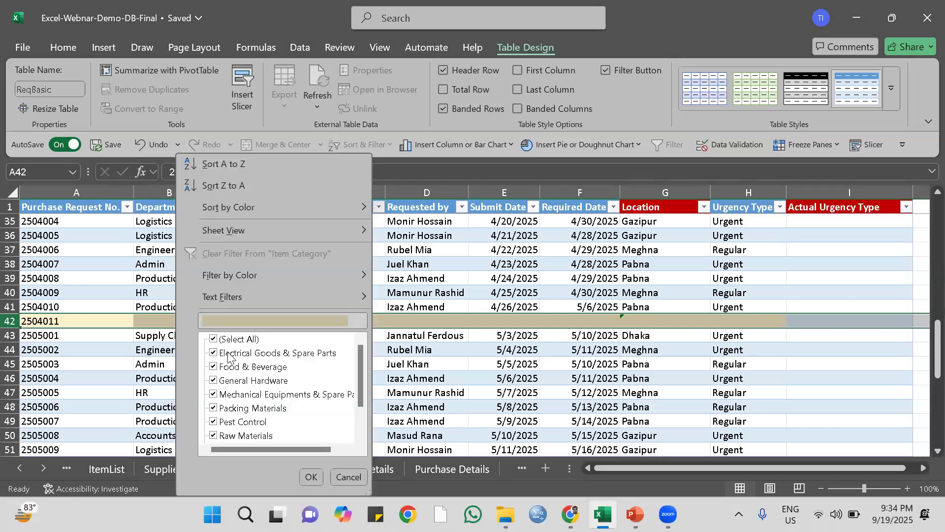
pyautogui.click(213, 339)
pyautogui.scroll(-1, 237, 394)
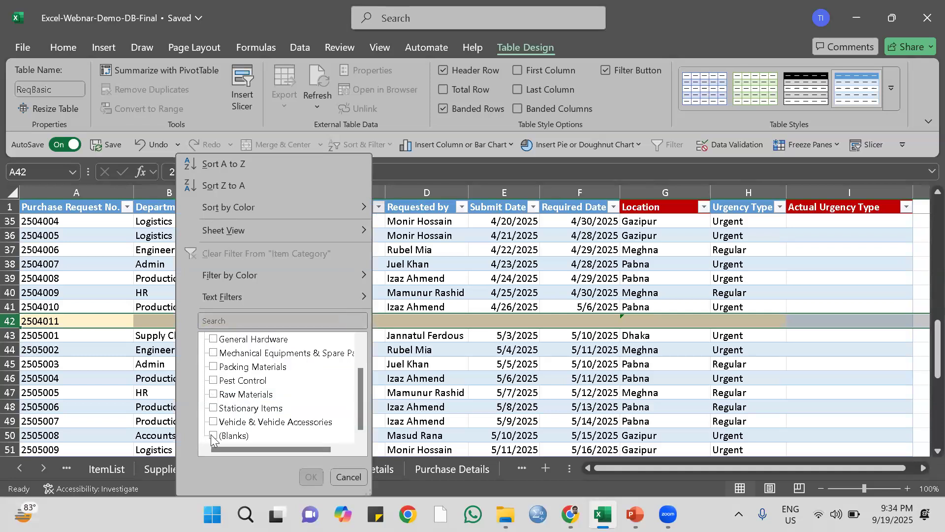
pyautogui.click(306, 477)
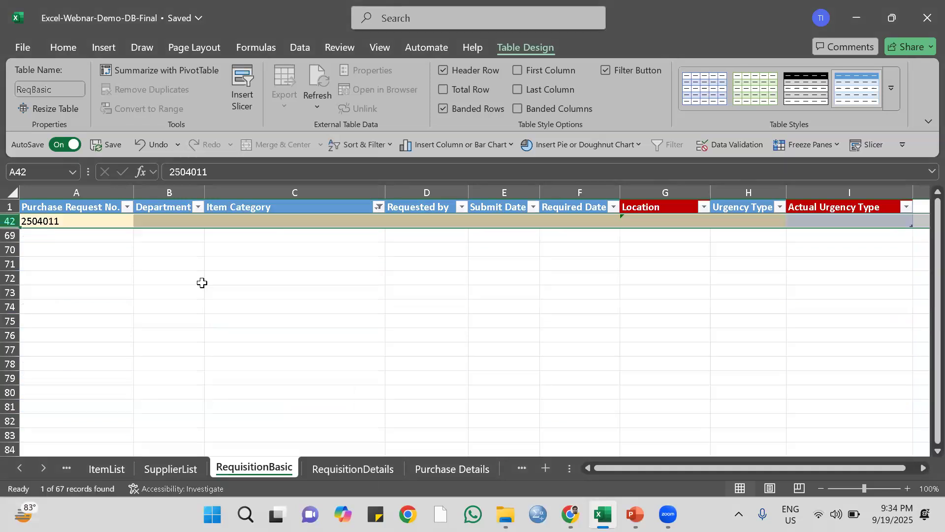
# Delete the filtered requisition row with the blank item category and show all item categories again.
pyautogui.rightClick(10, 220)
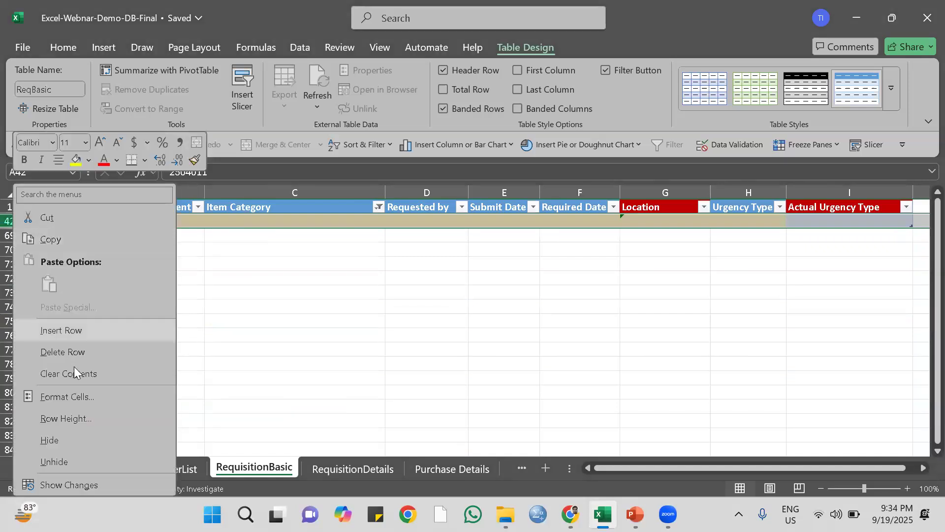
pyautogui.click(67, 352)
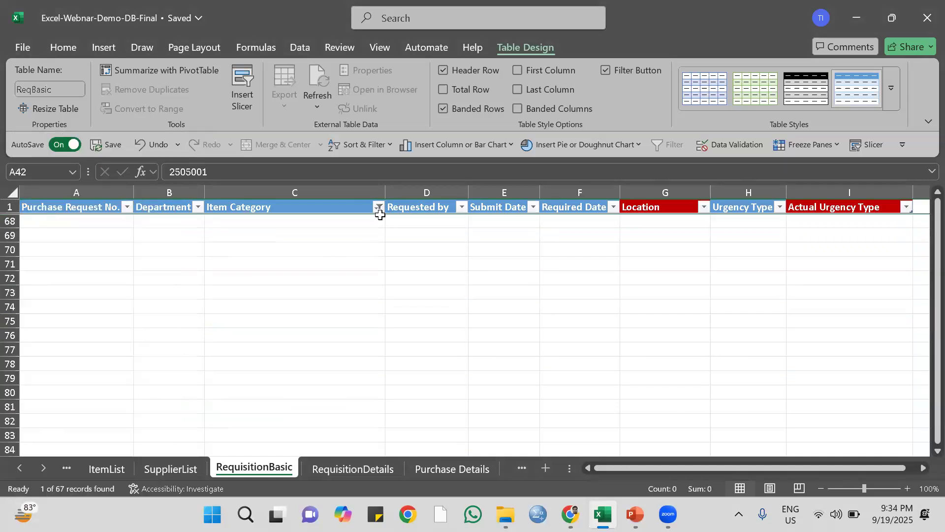
pyautogui.click(378, 207)
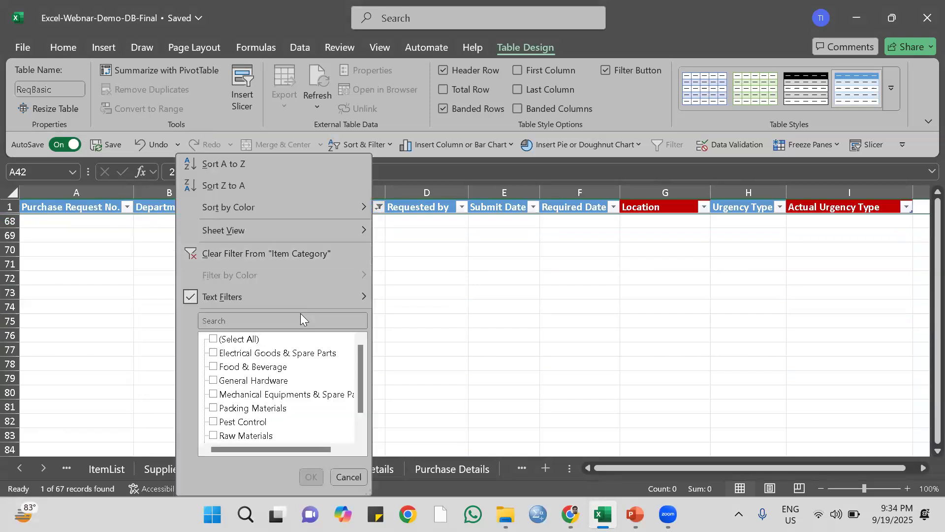
pyautogui.click(213, 338)
pyautogui.click(310, 477)
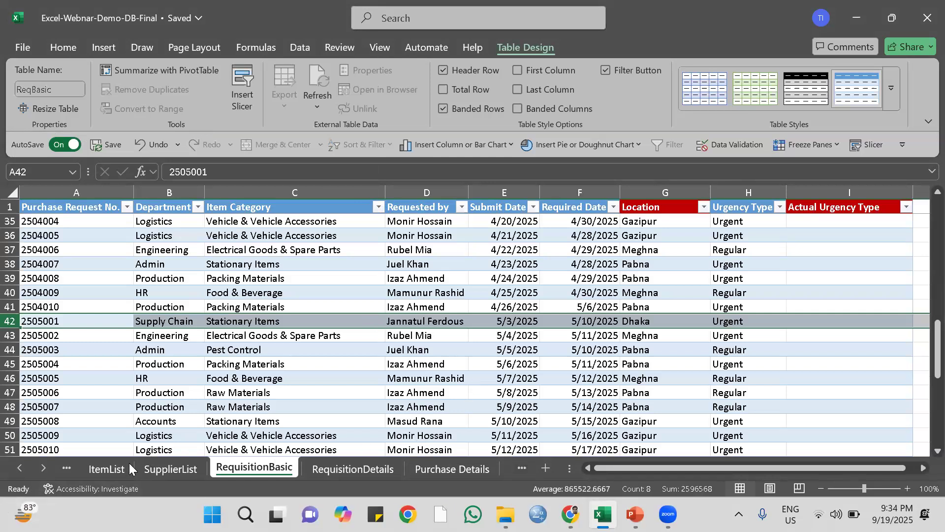
pyautogui.click(104, 466)
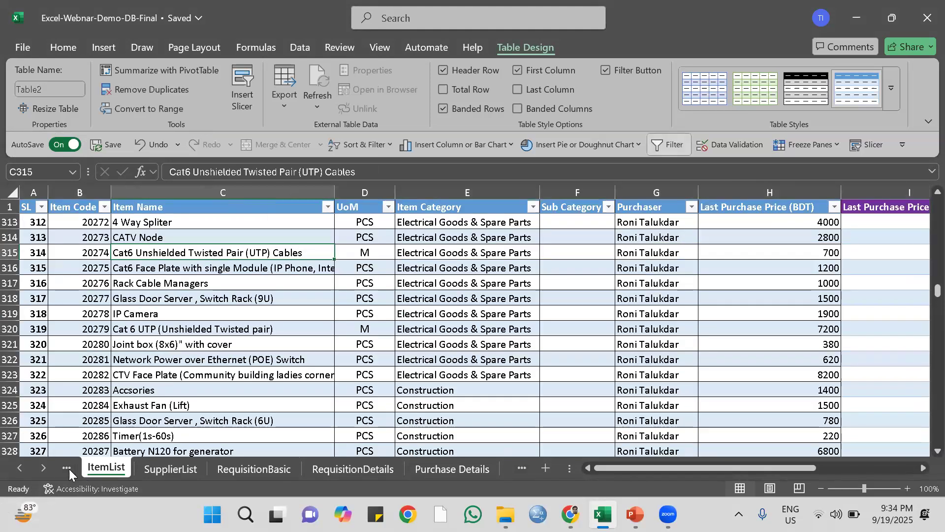
pyautogui.click(106, 468)
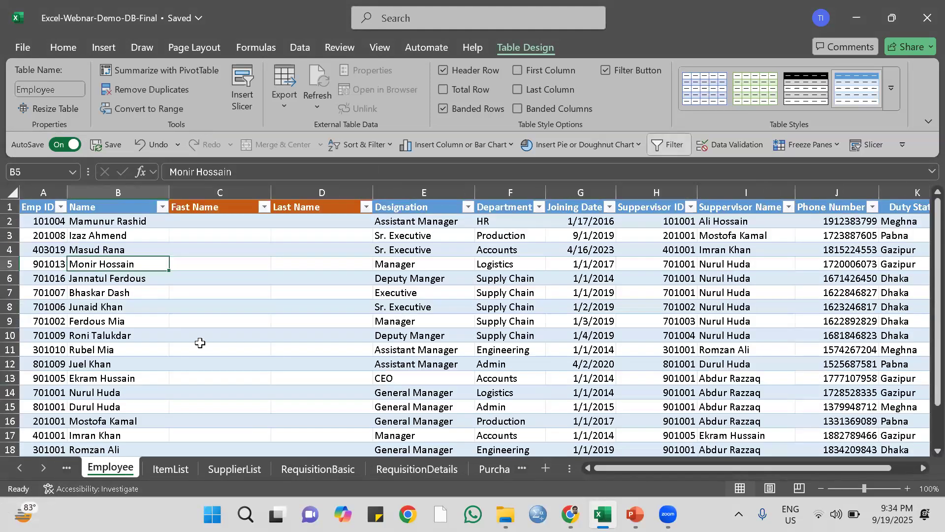
pyautogui.click(207, 222)
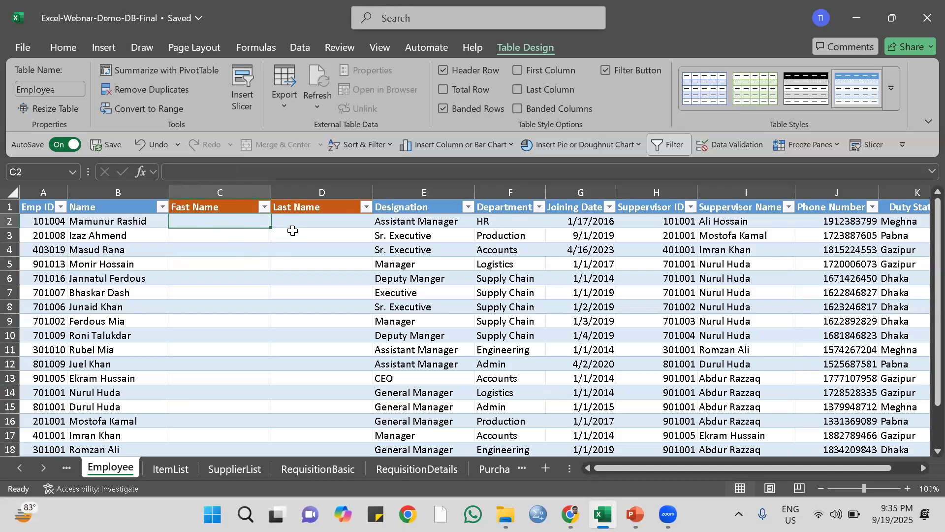
pyautogui.write('=')
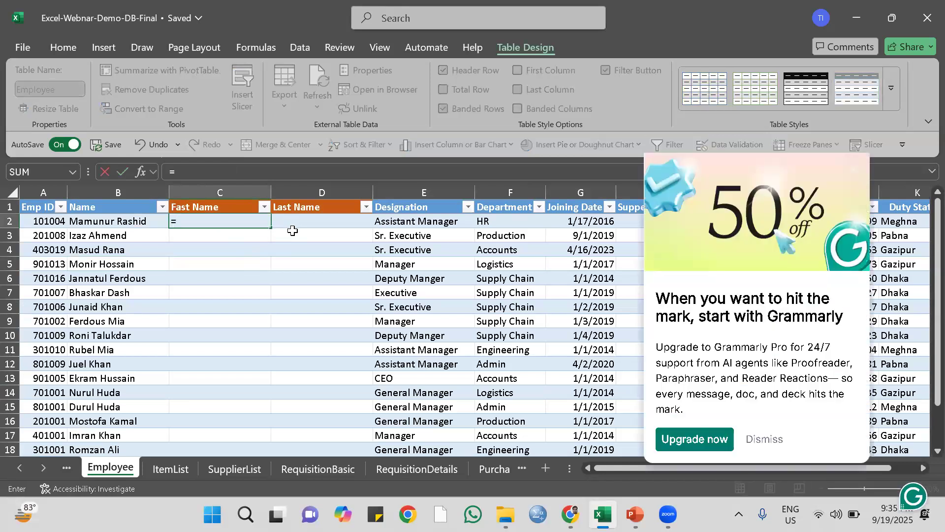
pyautogui.write('text')
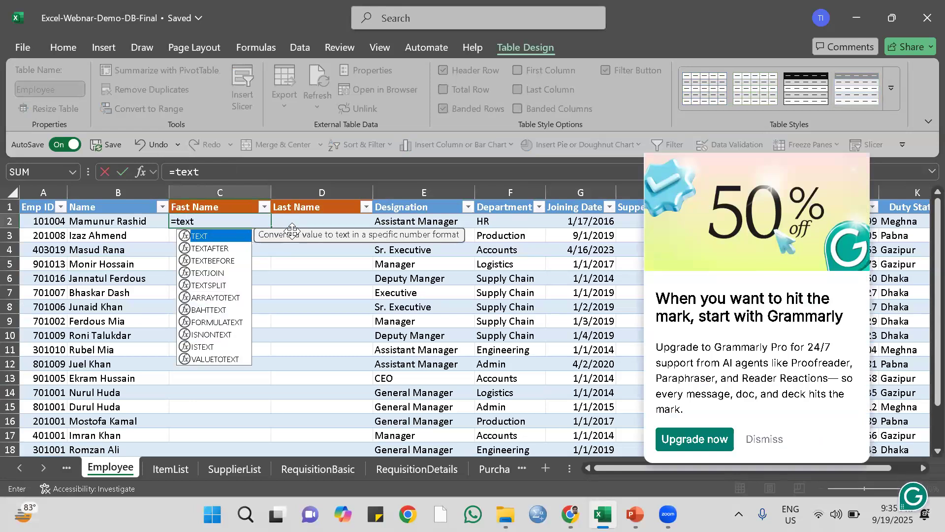
pyautogui.doubleClick(222, 260)
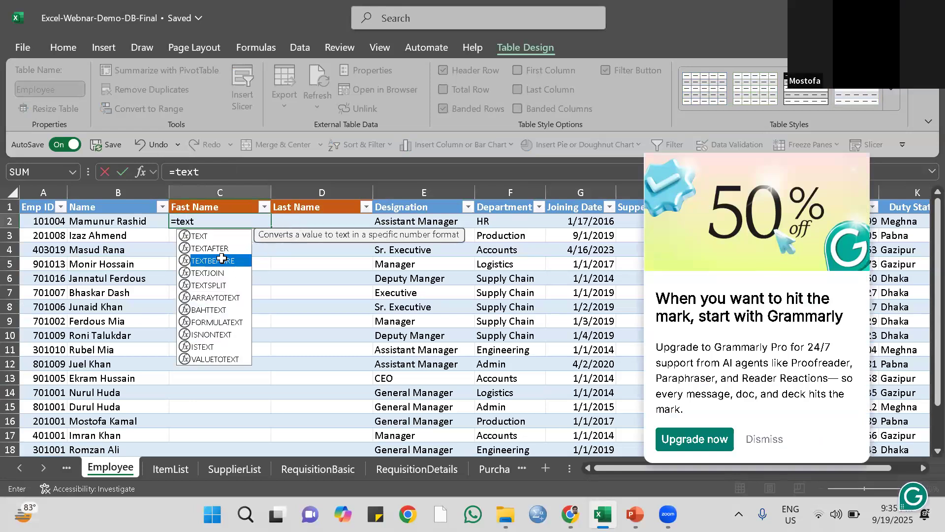
pyautogui.click(112, 223)
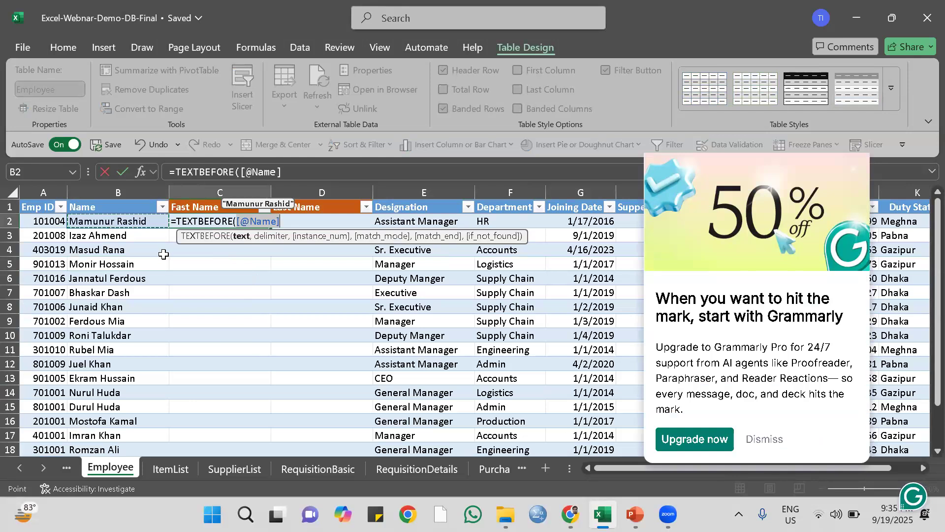
pyautogui.write(',')
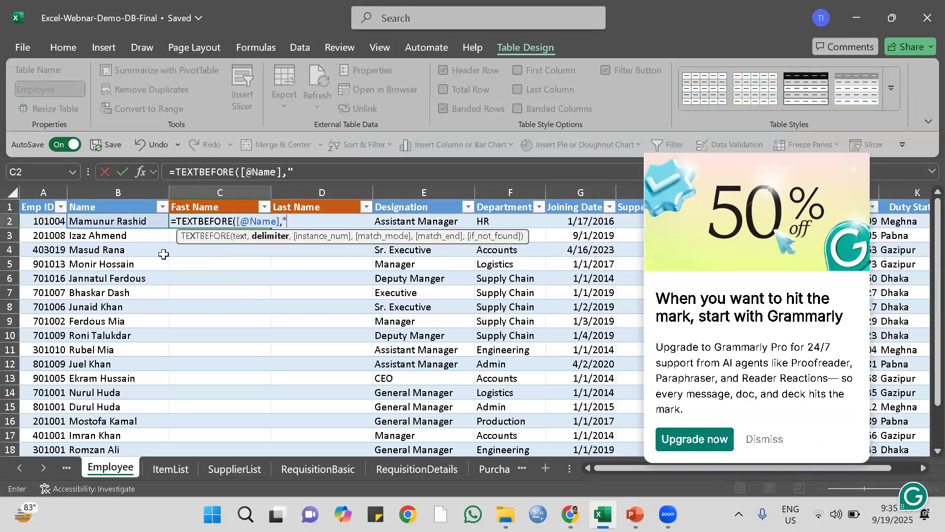
pyautogui.write('" ")')
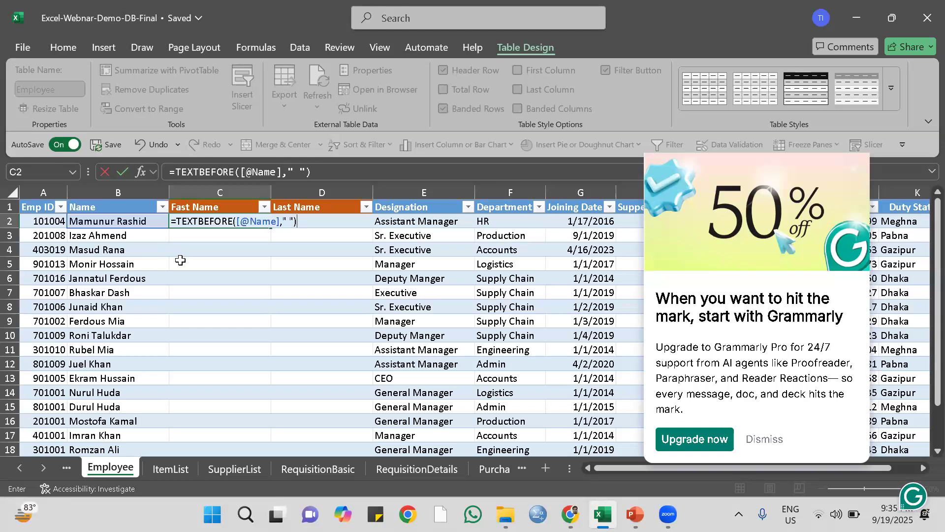
pyautogui.press('Return')
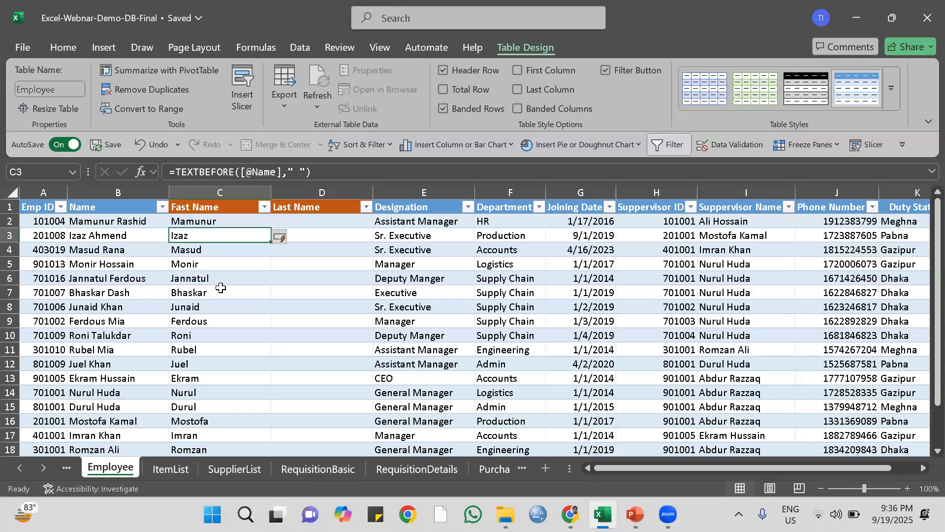
pyautogui.click(324, 222)
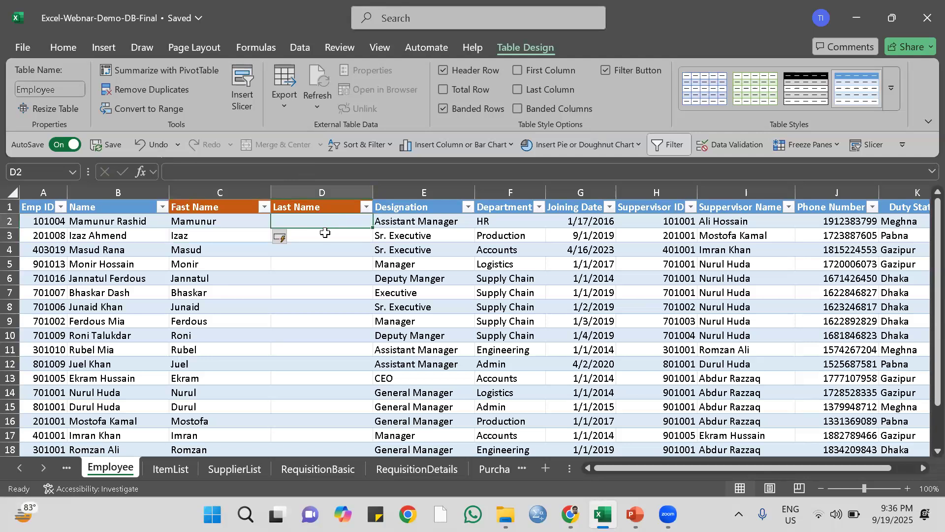
pyautogui.write('=text')
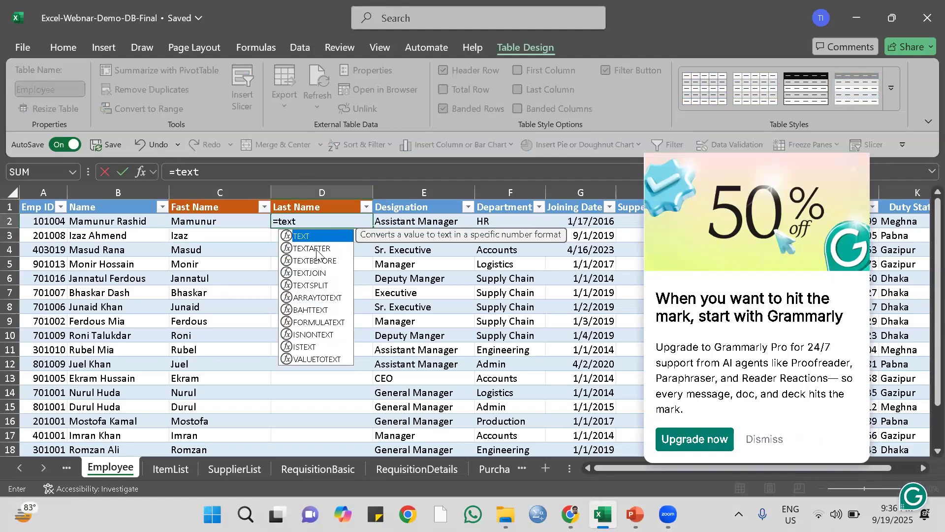
pyautogui.doubleClick(318, 249)
pyautogui.click(165, 219)
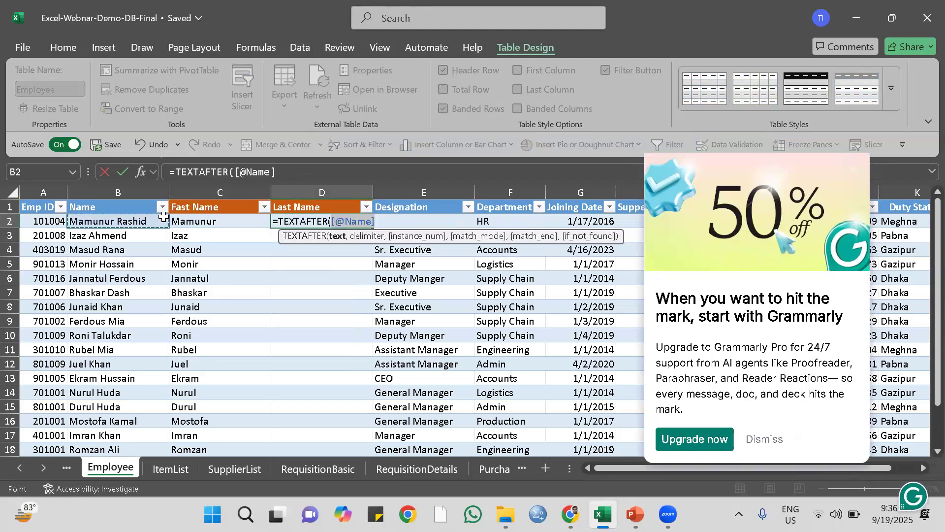
pyautogui.write(',')
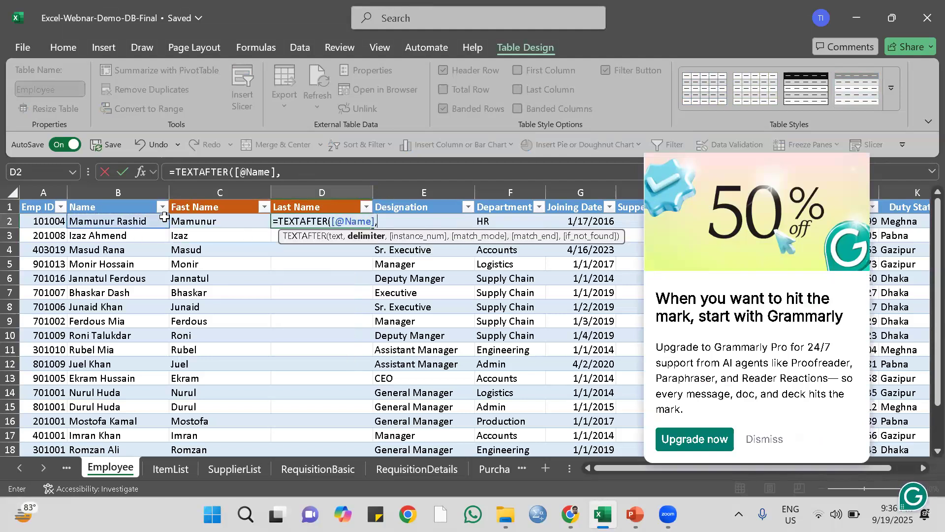
pyautogui.write('" ")')
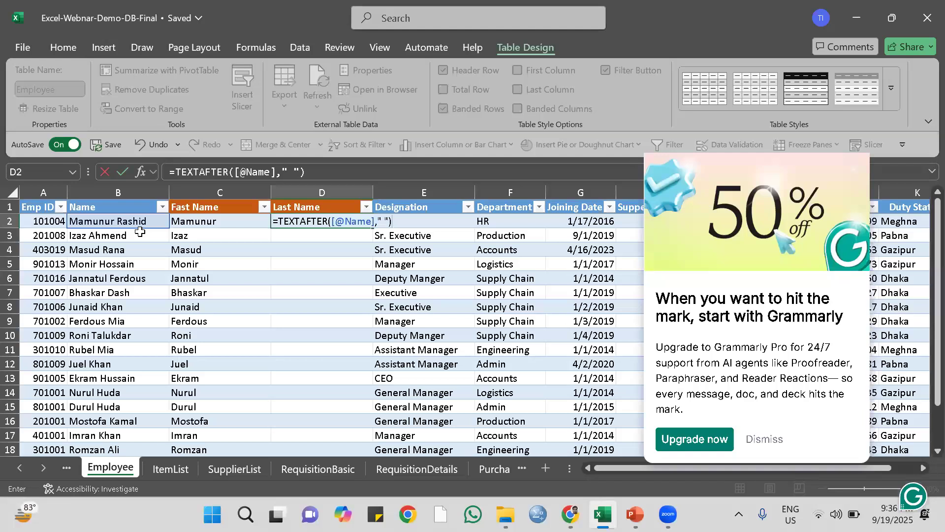
pyautogui.press('Return')
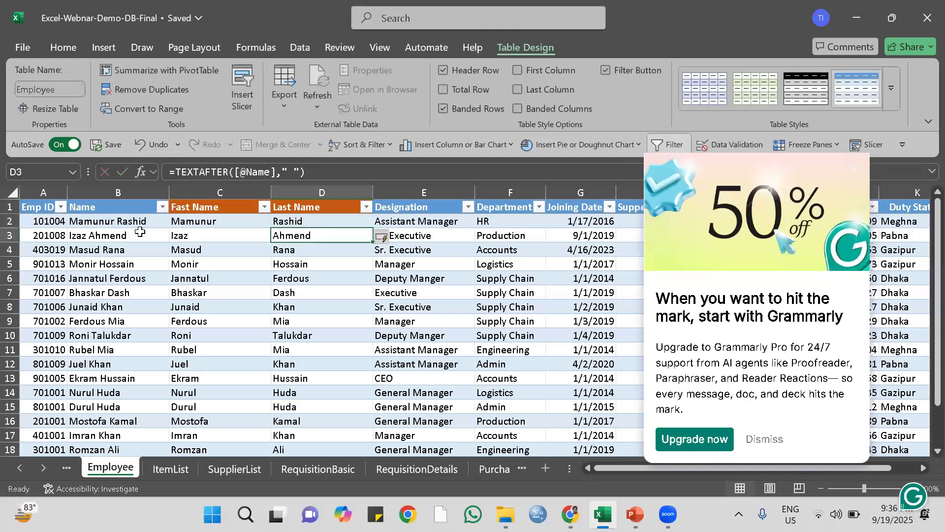
pyautogui.scroll(-7, 224, 291)
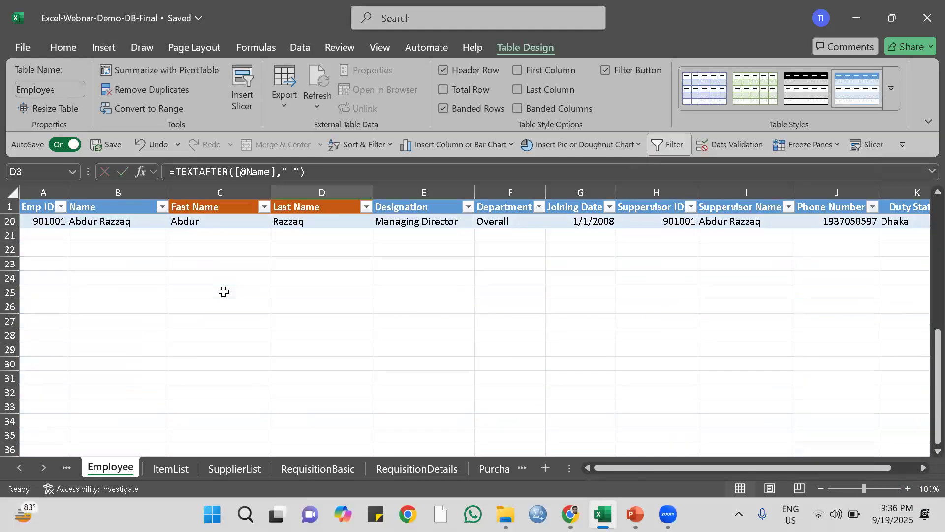
pyautogui.scroll(7, 225, 292)
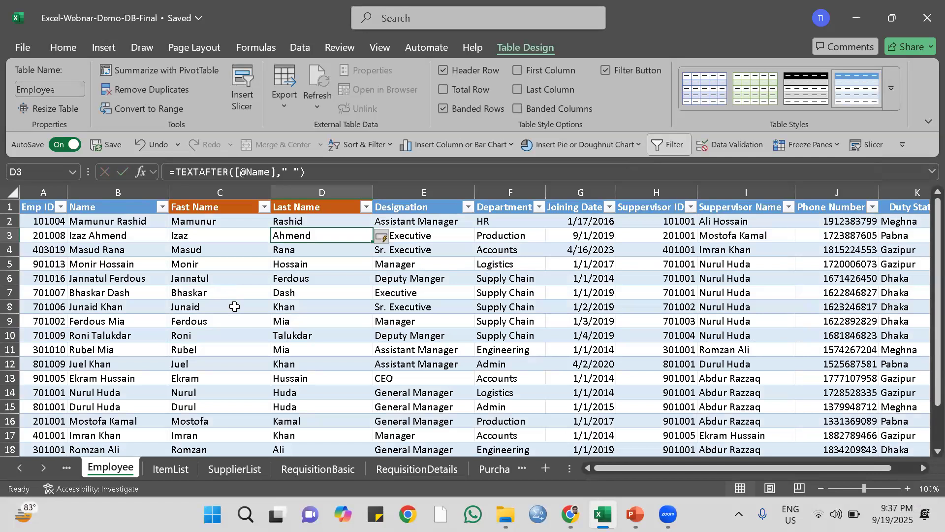
# Enter item code 80003 in the empty last row of the ItemList table, cell B859.
pyautogui.click(165, 470)
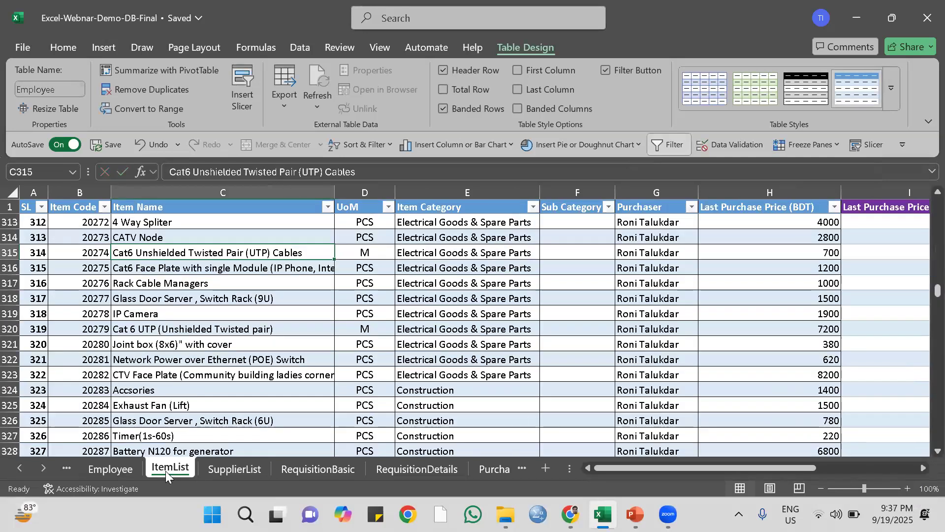
pyautogui.scroll(-6, 272, 356)
pyautogui.scroll(-6, 272, 356)
pyautogui.scroll(-20, 270, 356)
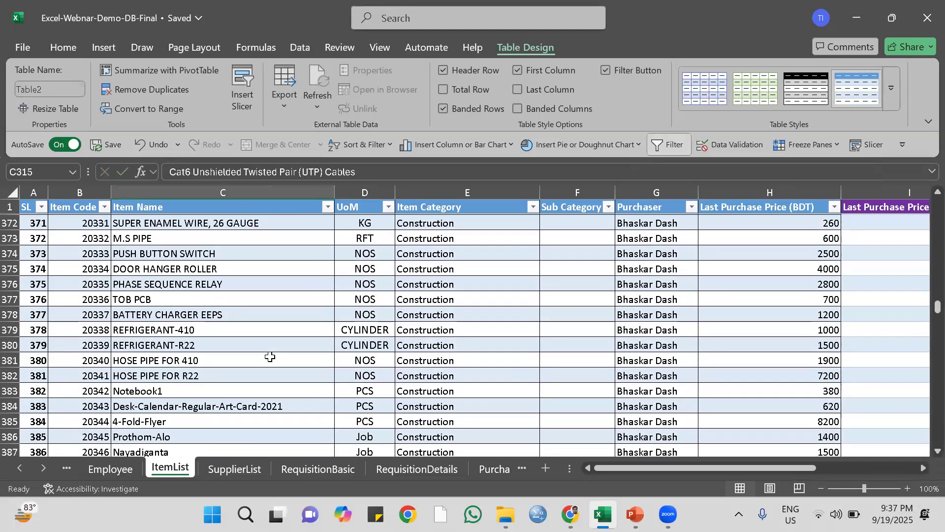
pyautogui.scroll(-20, 269, 357)
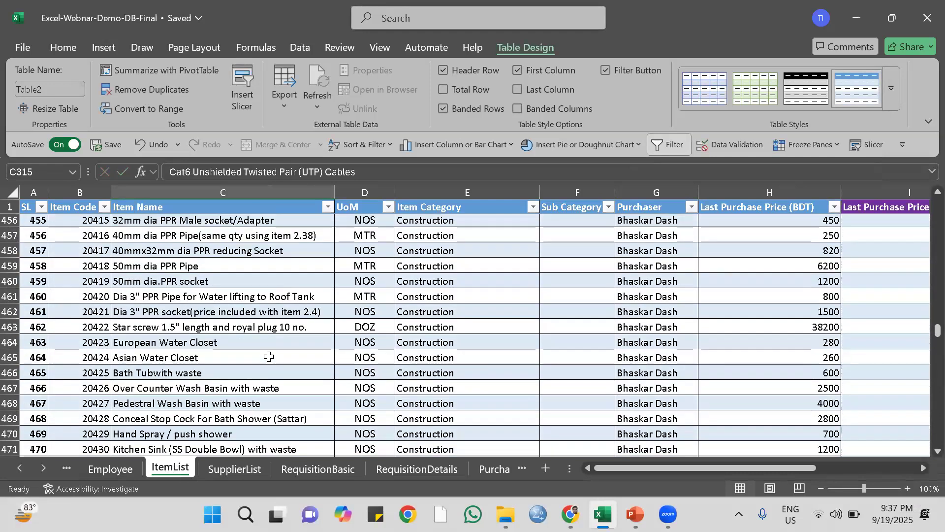
pyautogui.scroll(-20, 269, 357)
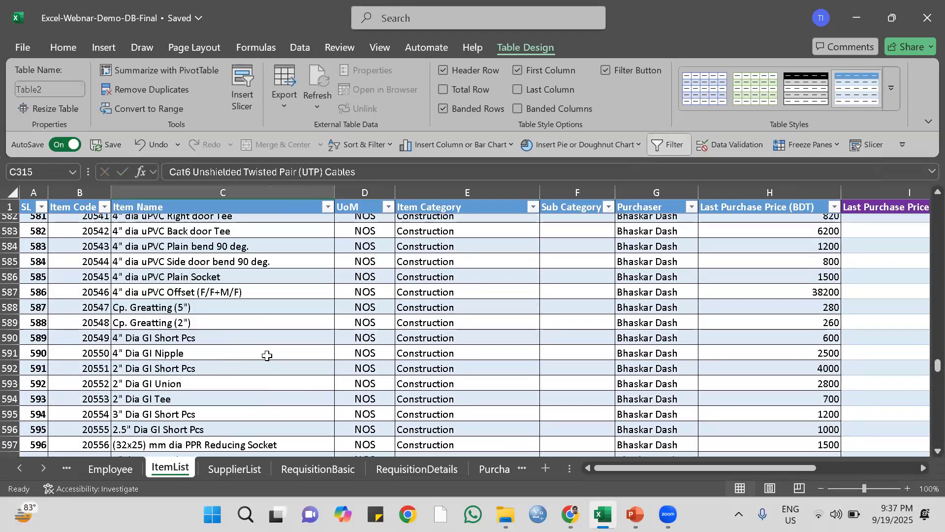
pyautogui.moveTo(938, 377); pyautogui.dragTo(938, 437)
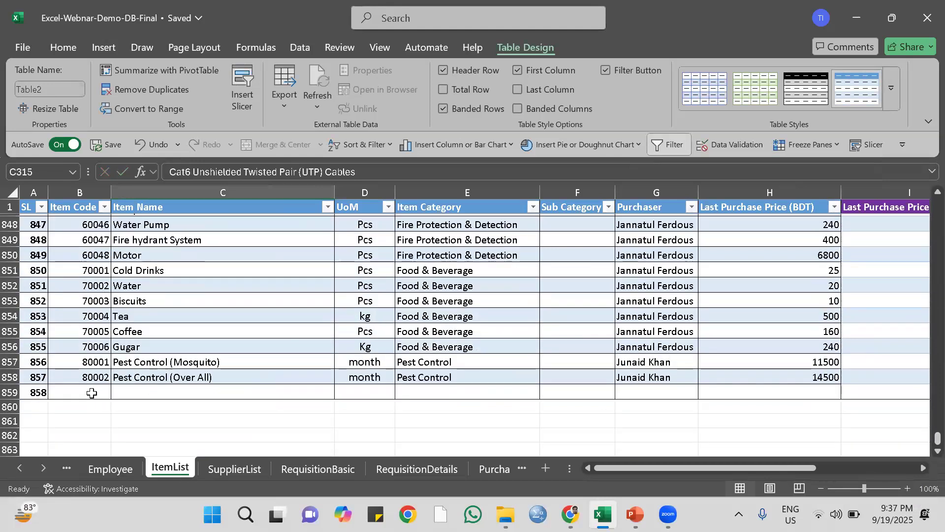
pyautogui.click(91, 392)
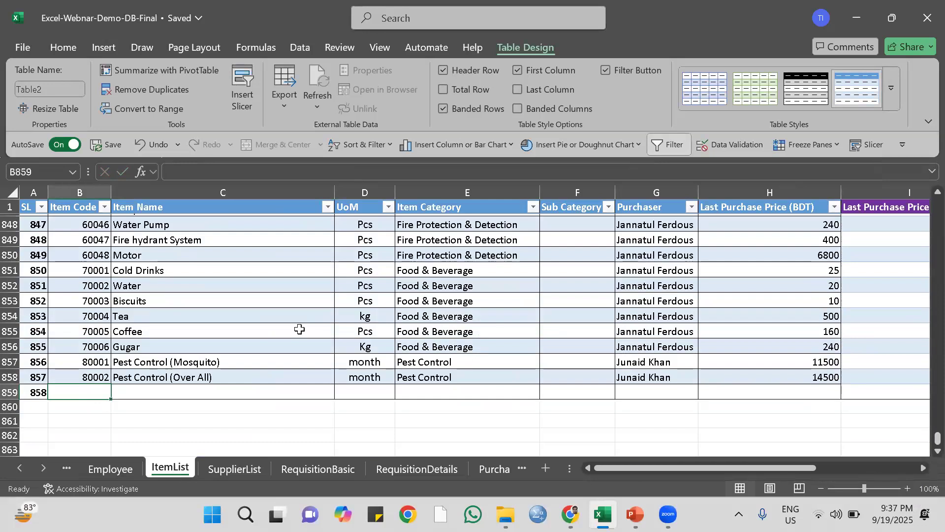
pyautogui.write('800')
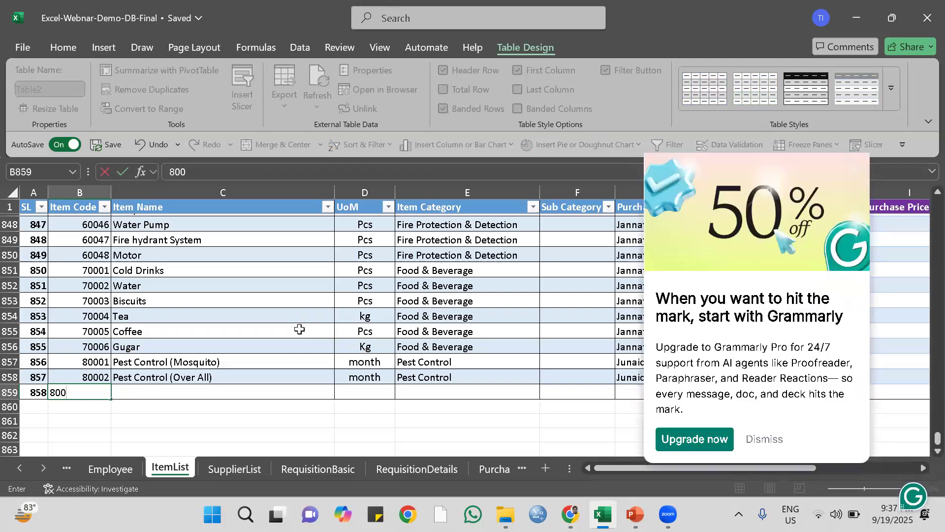
pyautogui.write('03')
pyautogui.press('Return')
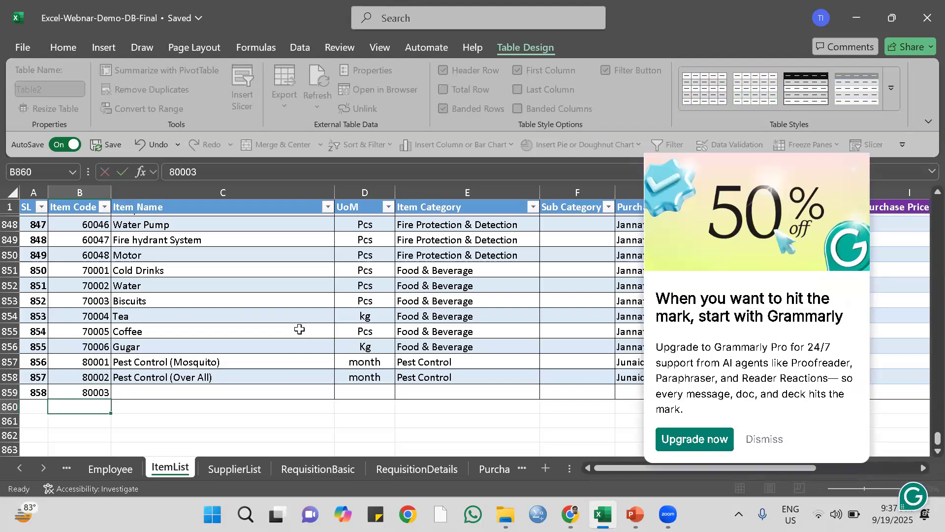
# Enter USB Cable as the item name and pcs as the unit of measure for item 80003.
pyautogui.click(167, 394)
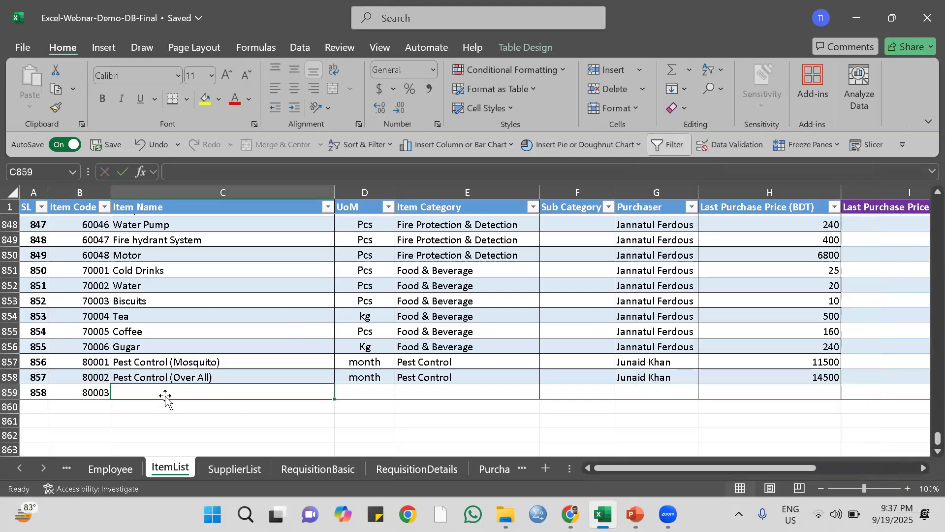
pyautogui.write('USB')
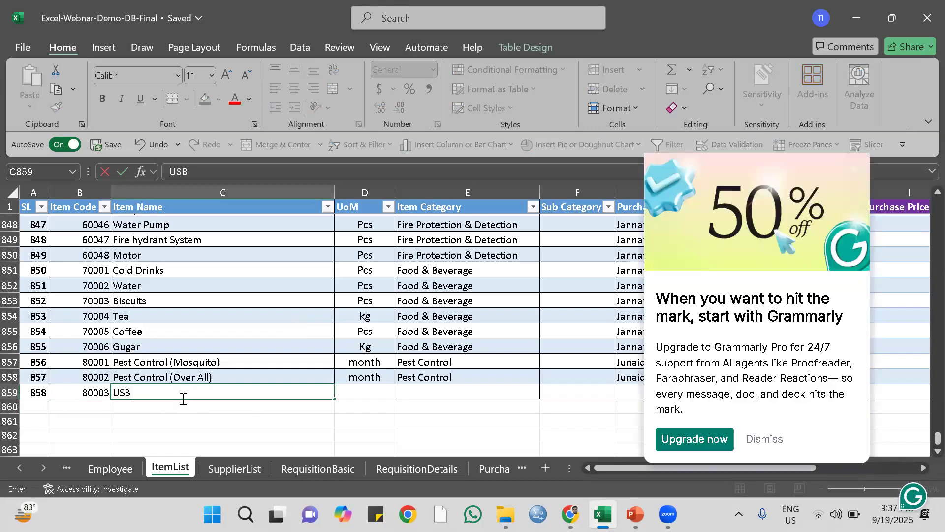
pyautogui.write(' Cable')
pyautogui.click(362, 392)
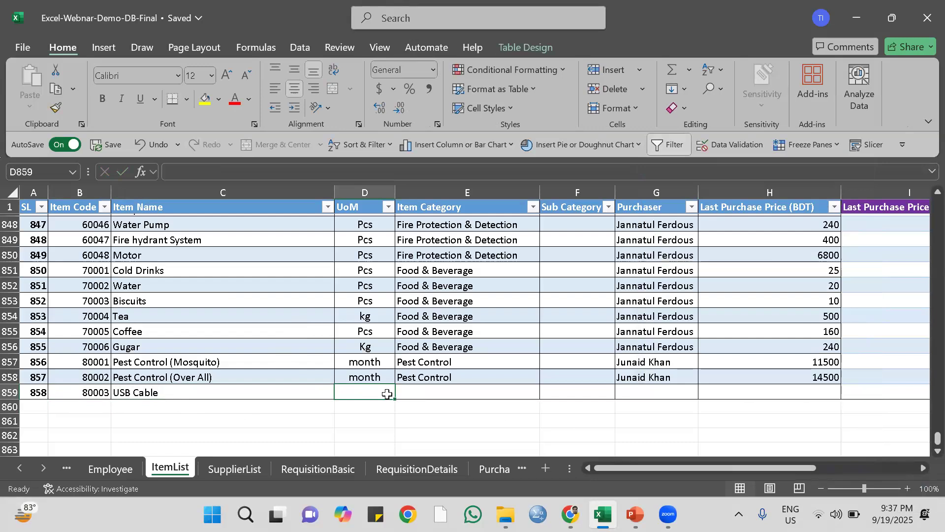
pyautogui.write('pcs')
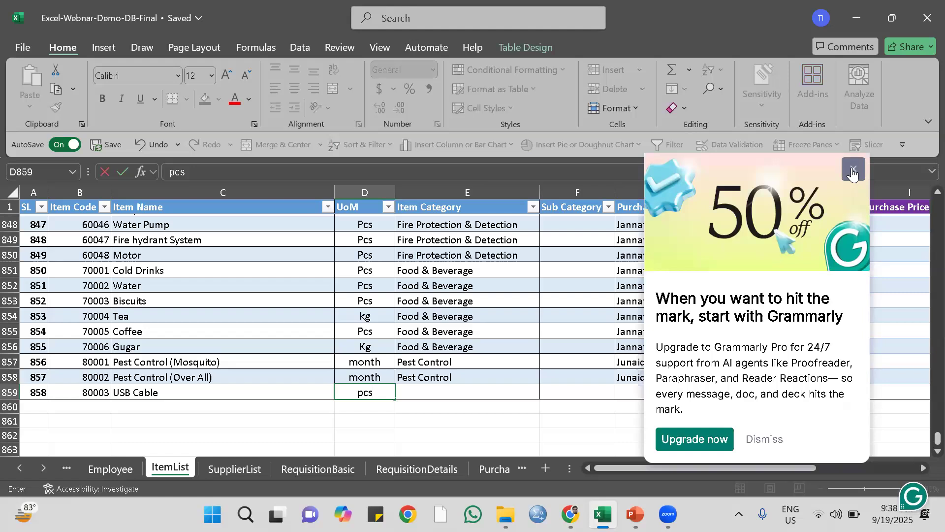
pyautogui.click(854, 169)
pyautogui.click(428, 392)
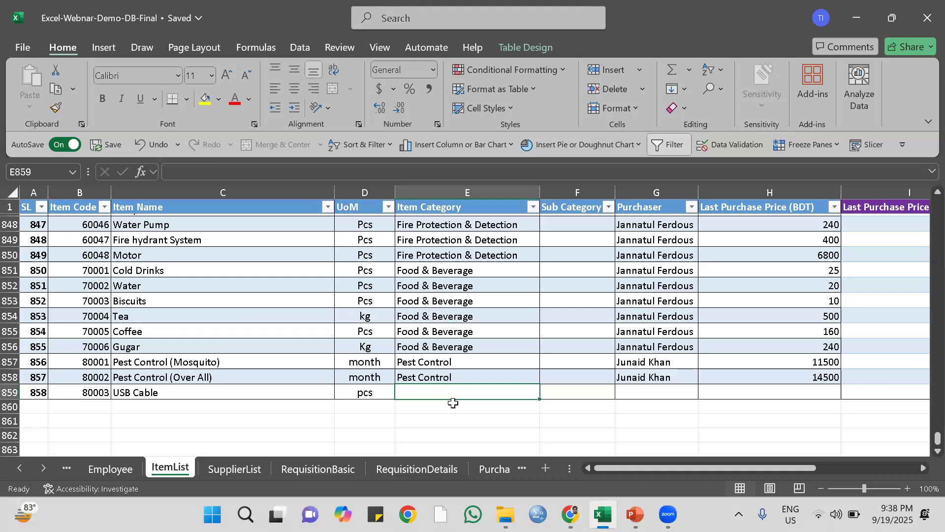
pyautogui.write('=')
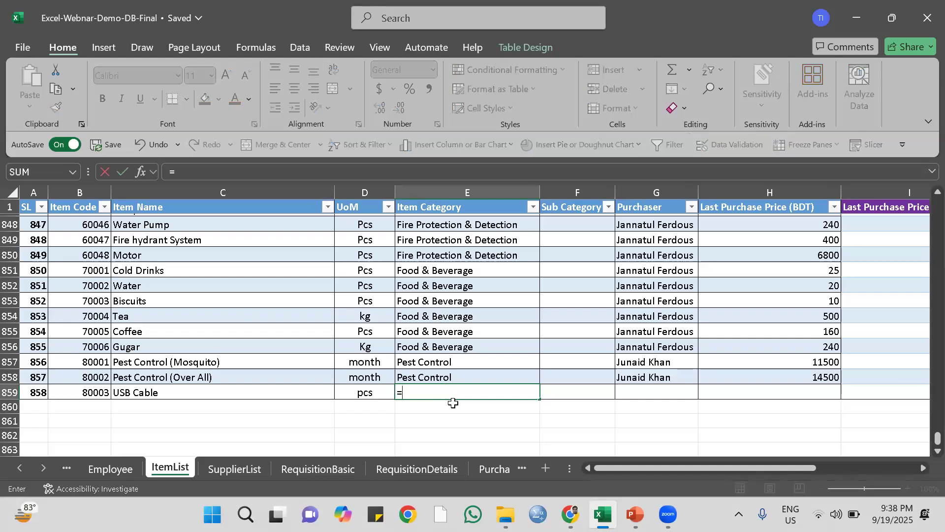
pyautogui.press('BackSpace')
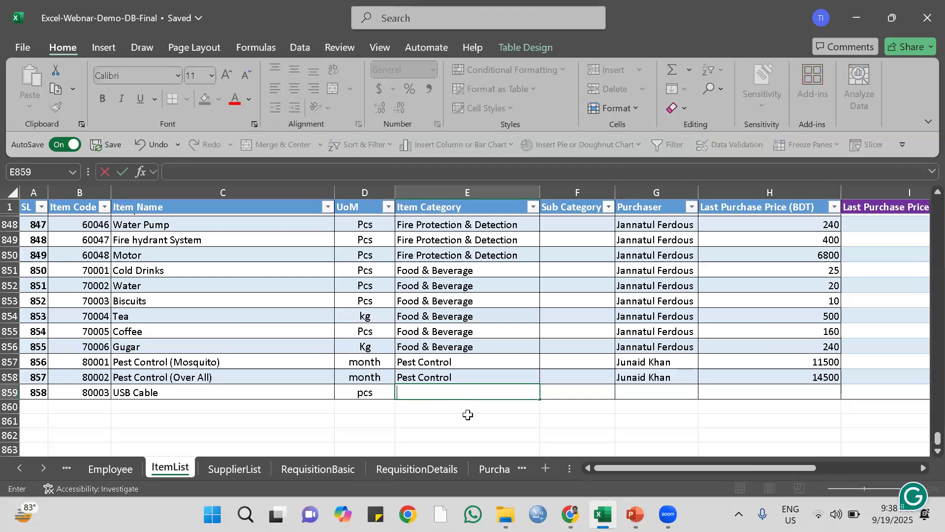
pyautogui.press('Escape')
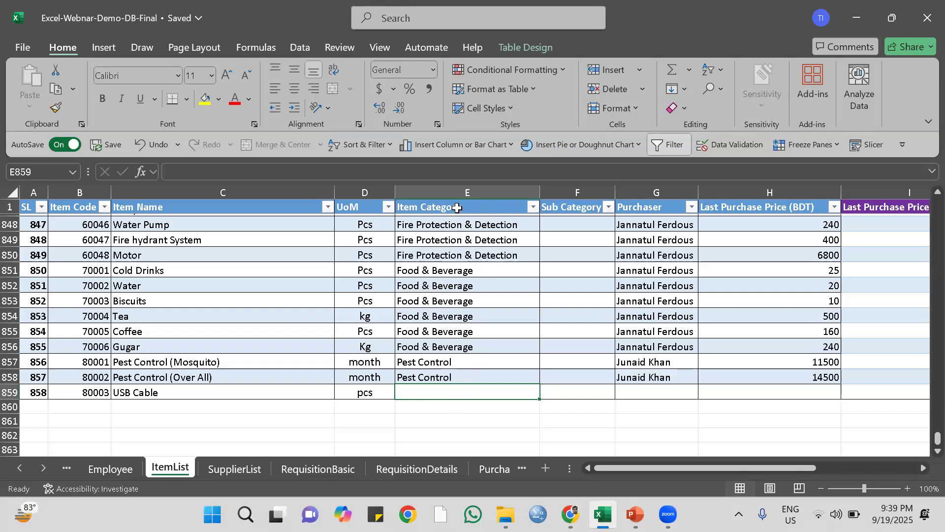
# Set up data validation on the USB Cable's Item Category cell E859 to allow a List.
pyautogui.click(298, 47)
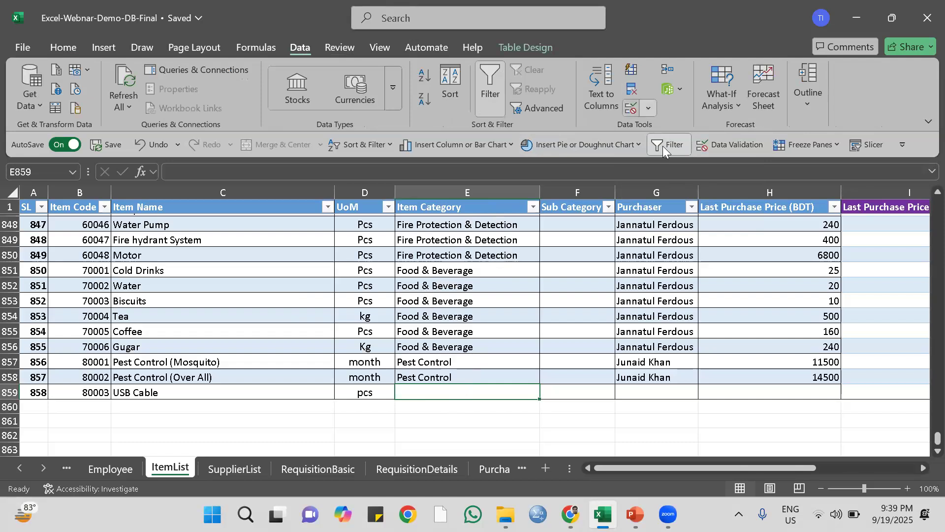
pyautogui.click(648, 108)
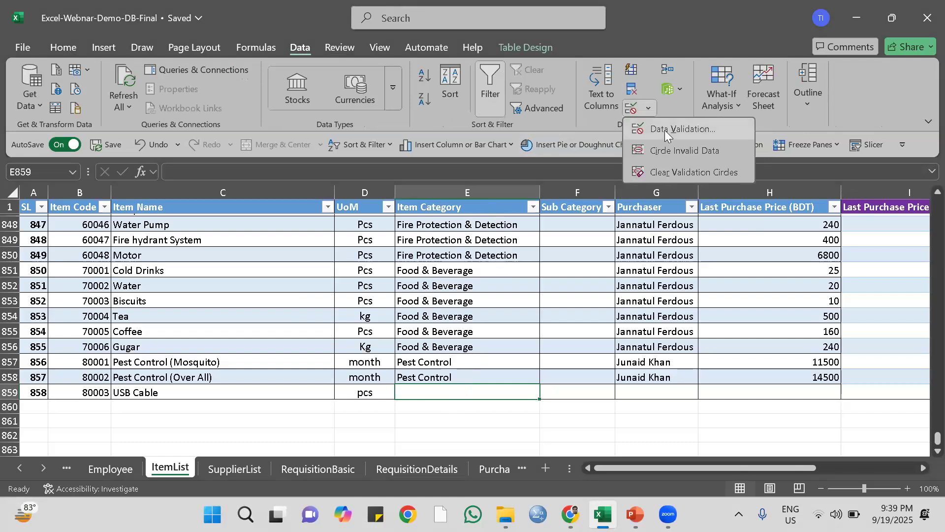
pyautogui.click(665, 130)
pyautogui.click(430, 202)
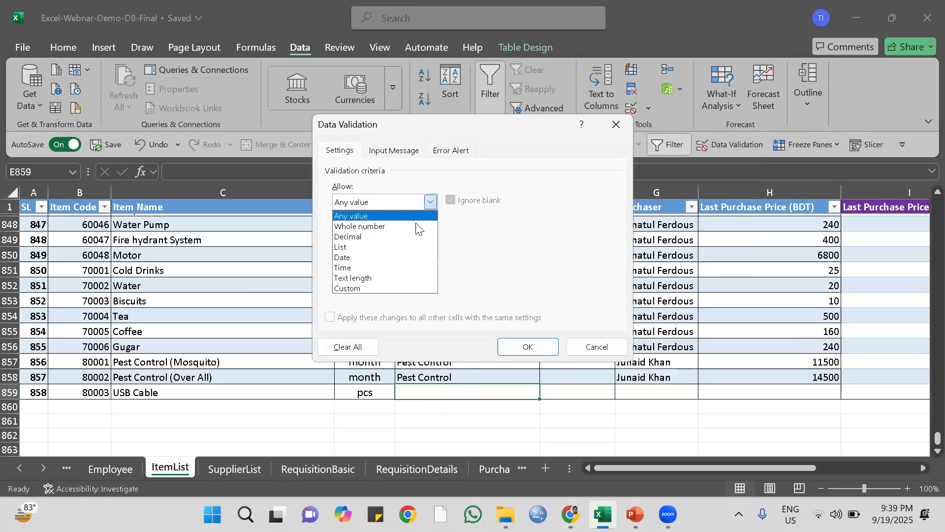
pyautogui.click(377, 246)
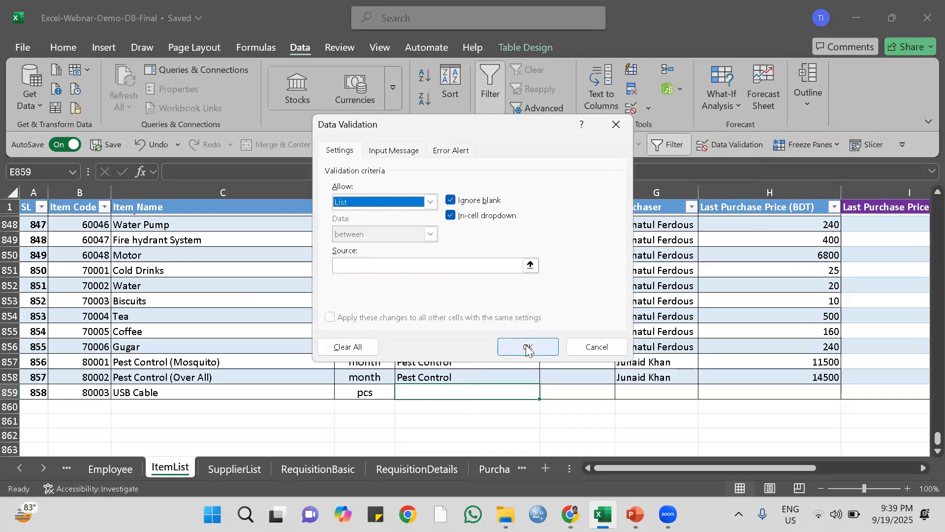
# Use the item categories in DropDown!$C$2:$C$24 as the source of the list validation and apply it.
pyautogui.click(530, 266)
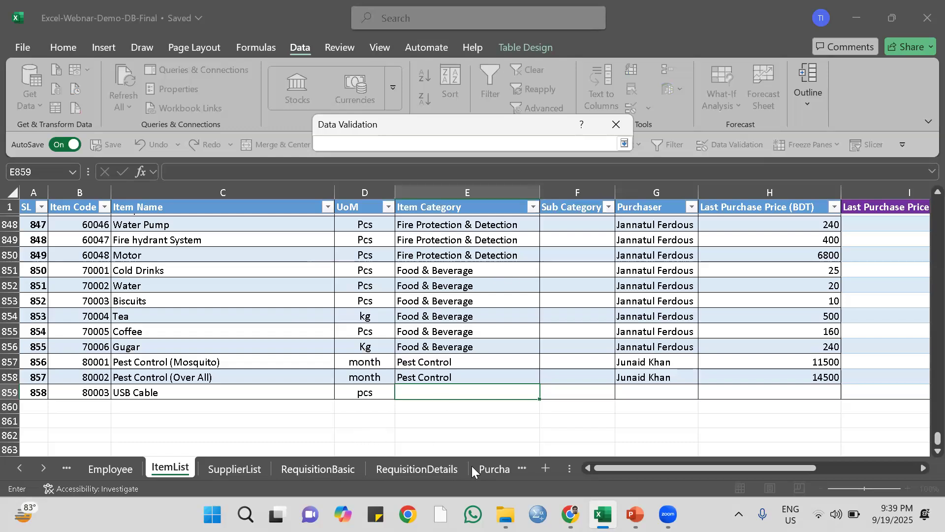
pyautogui.click(44, 467)
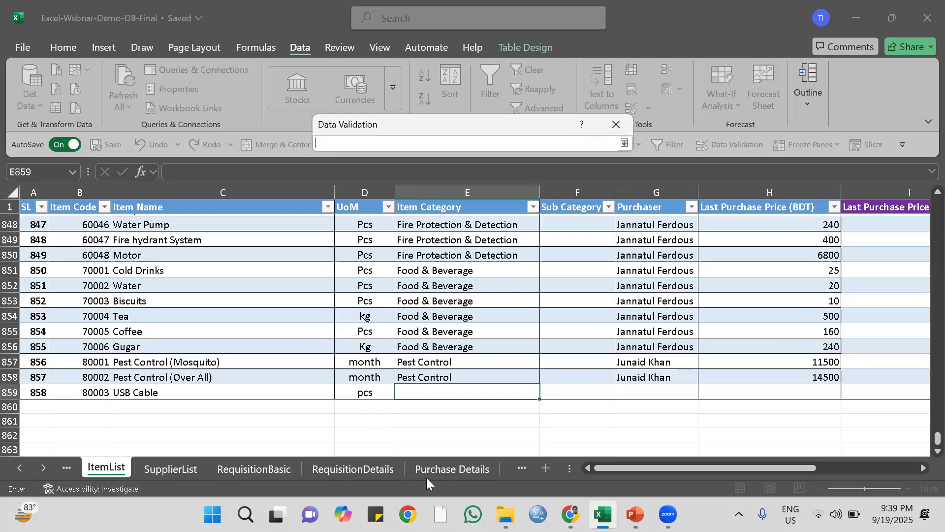
pyautogui.click(43, 467)
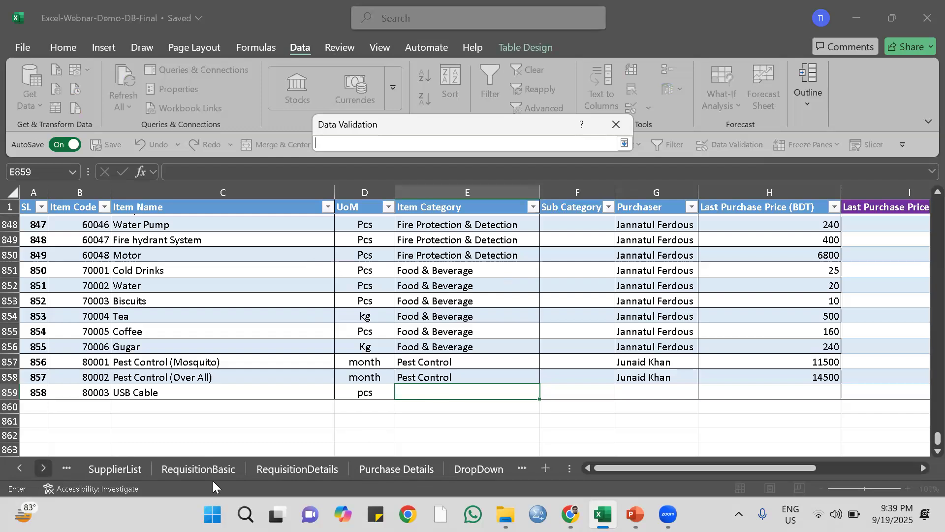
pyautogui.click(480, 470)
pyautogui.scroll(2, 296, 335)
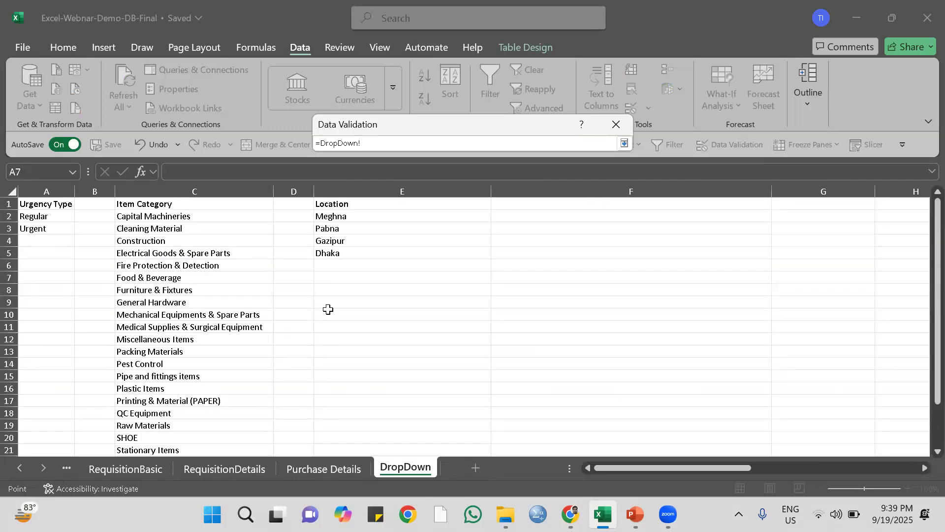
pyautogui.moveTo(167, 215); pyautogui.dragTo(202, 416)
pyautogui.scroll(2, 241, 336)
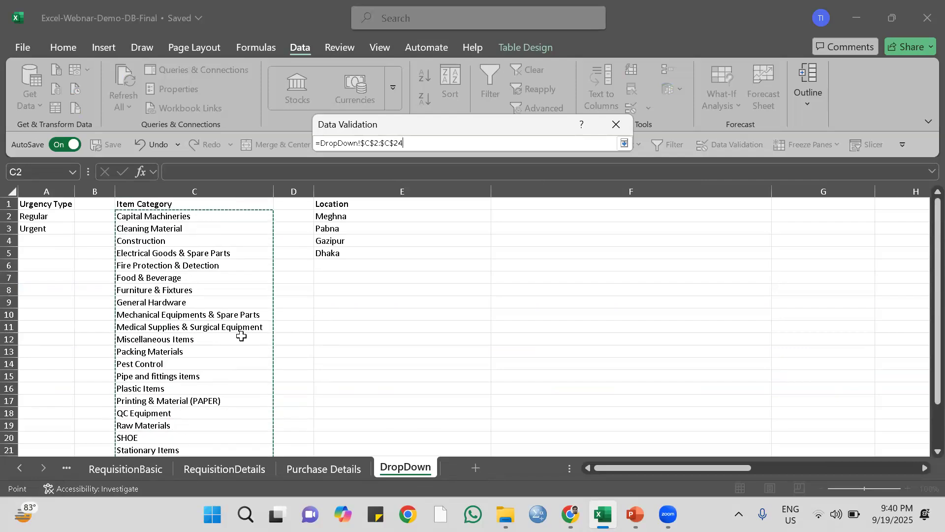
pyautogui.press('Return')
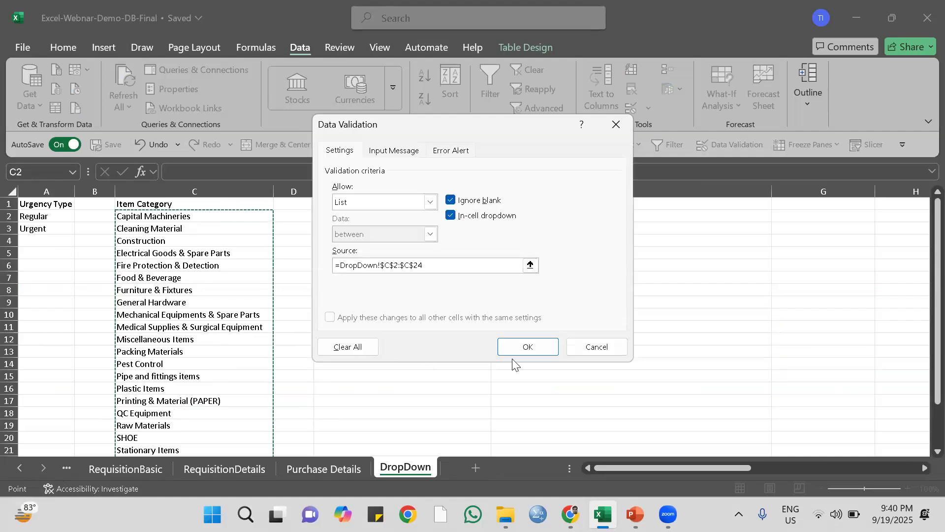
pyautogui.click(542, 348)
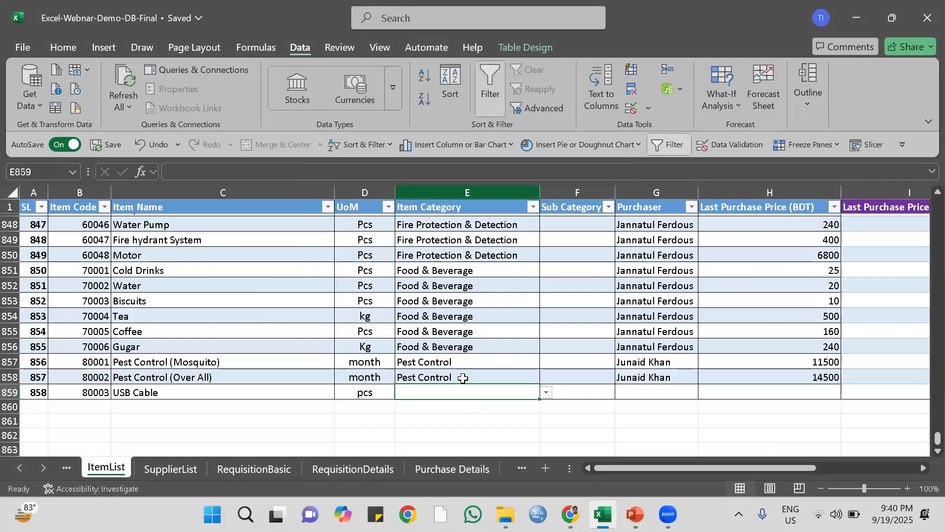
# Choose It Items from the dropdown as the Item Category of the USB Cable row.
pyautogui.click(547, 393)
pyautogui.scroll(-4, 492, 343)
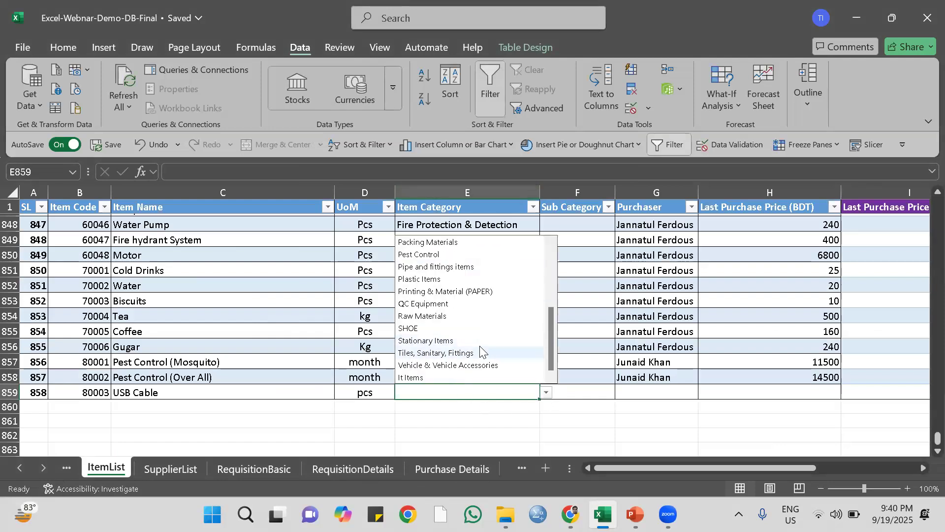
pyautogui.click(448, 378)
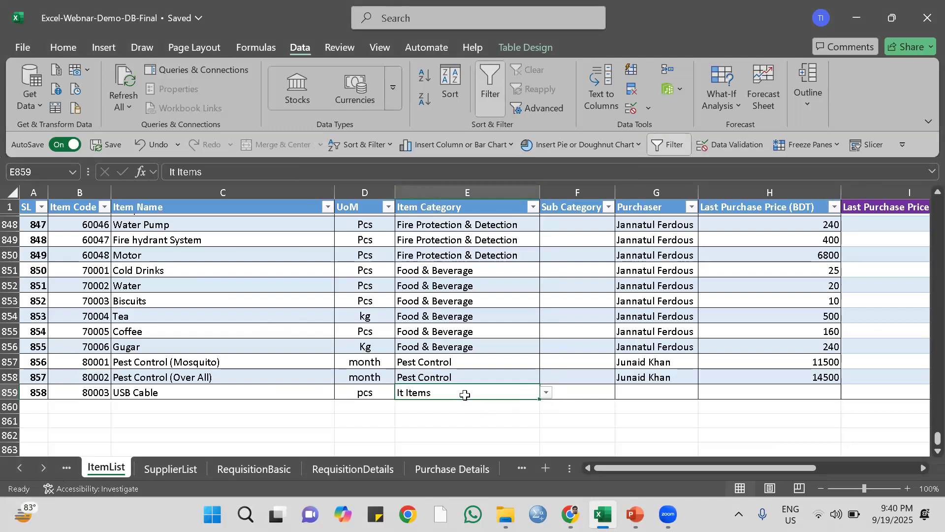
# Copy cell E859 and paste only its validation onto the whole Item Category column, E2:E859.
pyautogui.hotkey('ctrl', 'c')
pyautogui.scroll(15, 479, 317)
pyautogui.scroll(20, 479, 317)
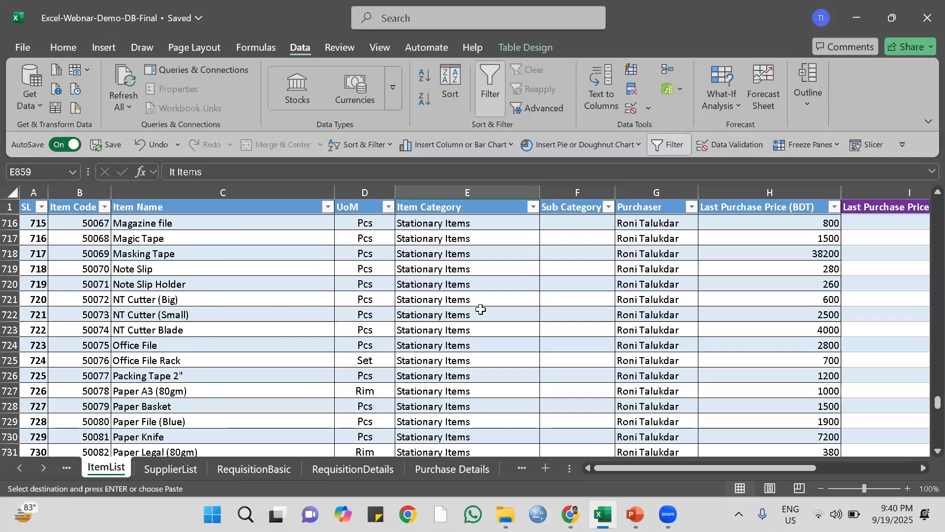
pyautogui.scroll(18, 480, 309)
pyautogui.scroll(8, 591, 330)
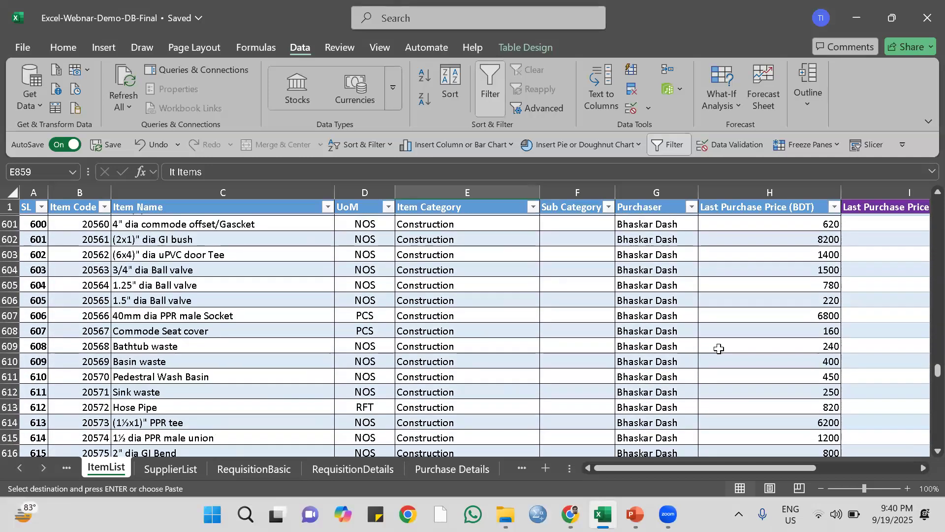
pyautogui.moveTo(937, 375); pyautogui.dragTo(912, 171)
pyautogui.click(473, 227)
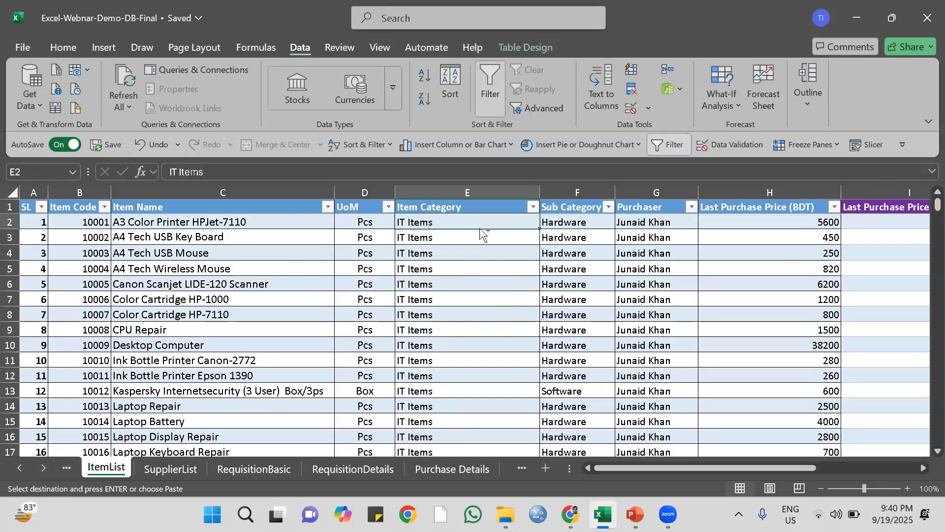
pyautogui.hotkey('ctrl', 'shift', 'Down')
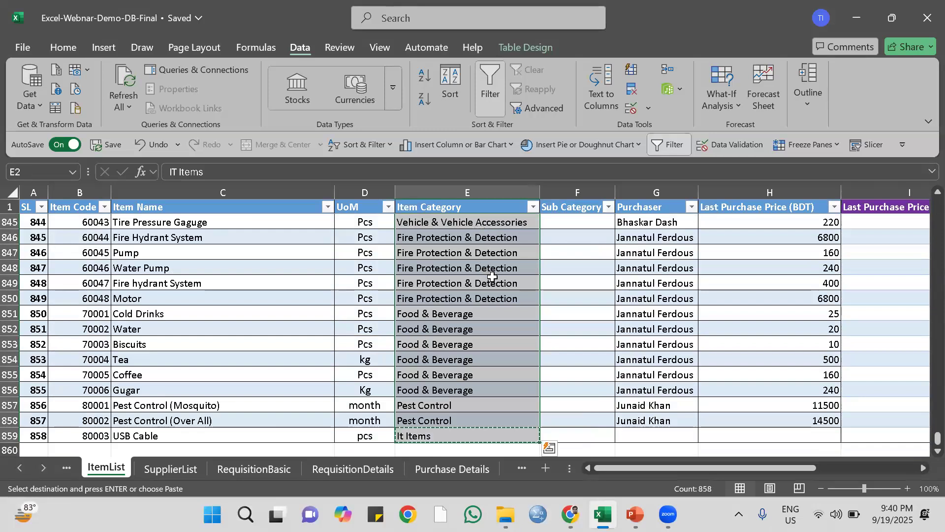
pyautogui.rightClick(443, 253)
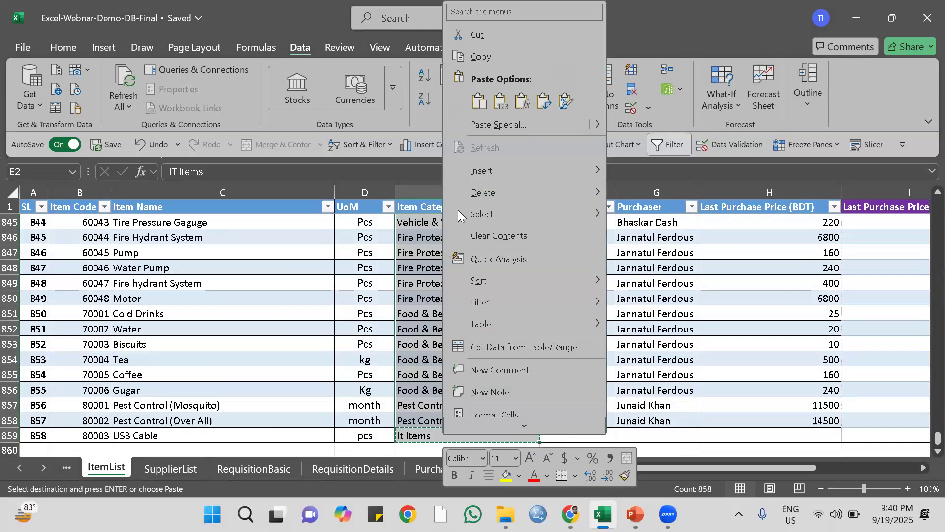
pyautogui.click(517, 127)
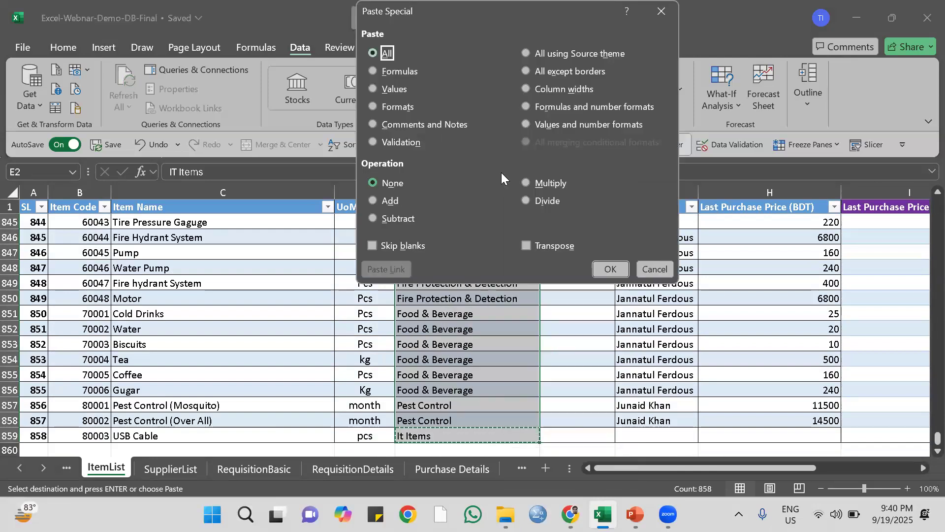
pyautogui.click(395, 143)
pyautogui.click(398, 142)
pyautogui.click(608, 269)
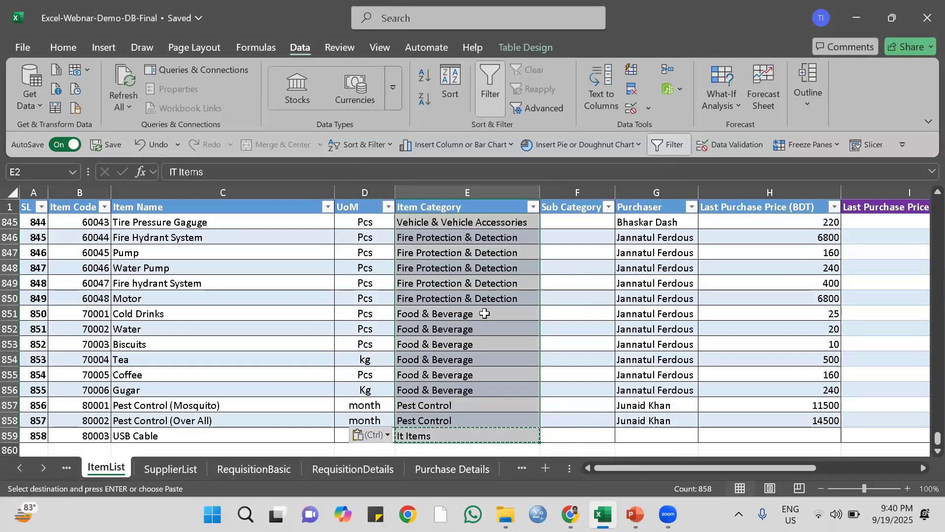
# Check the pasted category dropdown in cell E838 and look over the last rows of the table.
pyautogui.click(562, 267)
pyautogui.scroll(3, 520, 247)
pyautogui.click(520, 247)
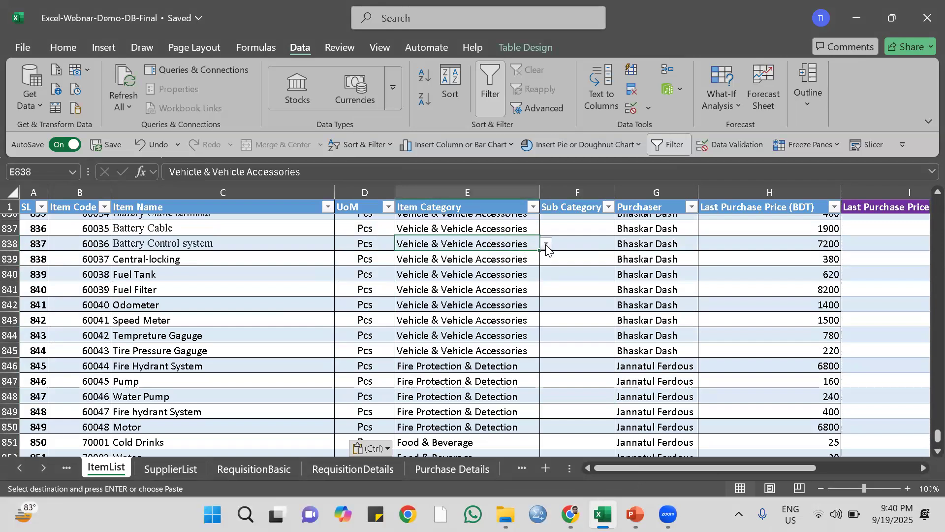
pyautogui.click(547, 245)
pyautogui.click(559, 246)
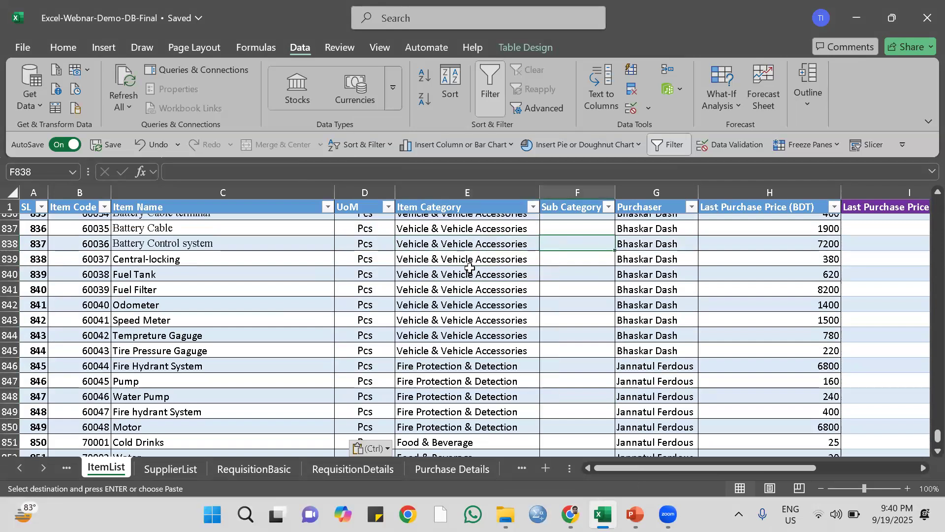
pyautogui.scroll(-7, 467, 275)
pyautogui.scroll(2, 467, 276)
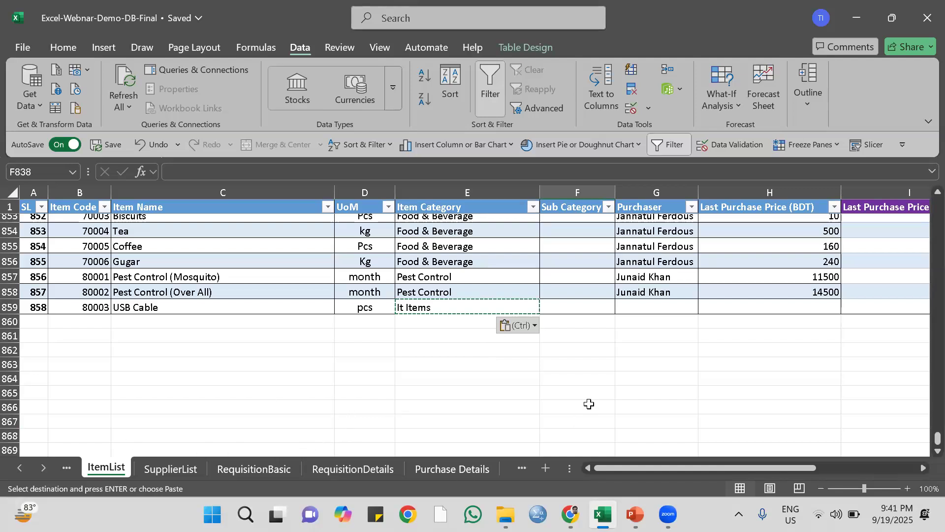
# Fill the Last Purchase Price (USD) column from I2 with =[@[Last Purchase Price (BDT)]]*$O$4, using an absolute reference to the BDT rate.
pyautogui.scroll(3, 600, 388)
pyautogui.scroll(15, 657, 387)
pyautogui.moveTo(751, 470); pyautogui.dragTo(838, 418)
pyautogui.moveTo(936, 425); pyautogui.dragTo(921, 148)
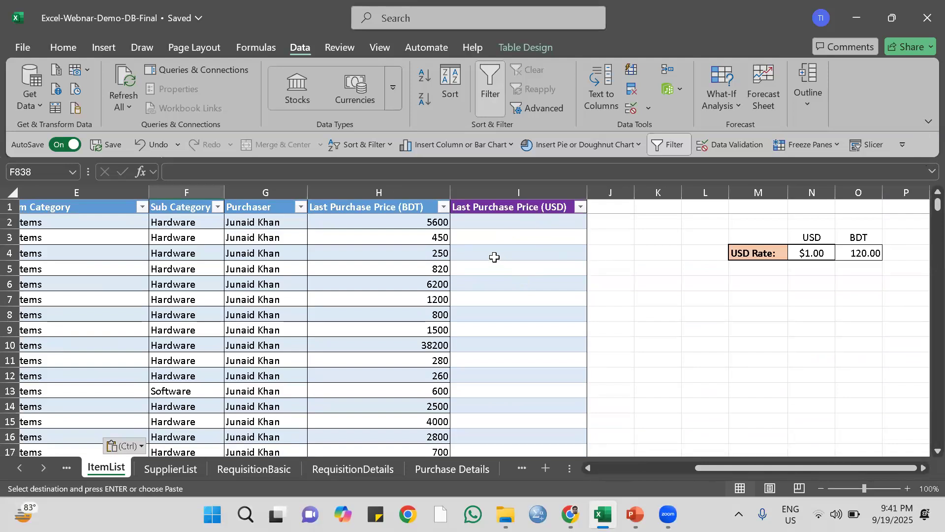
pyautogui.click(502, 223)
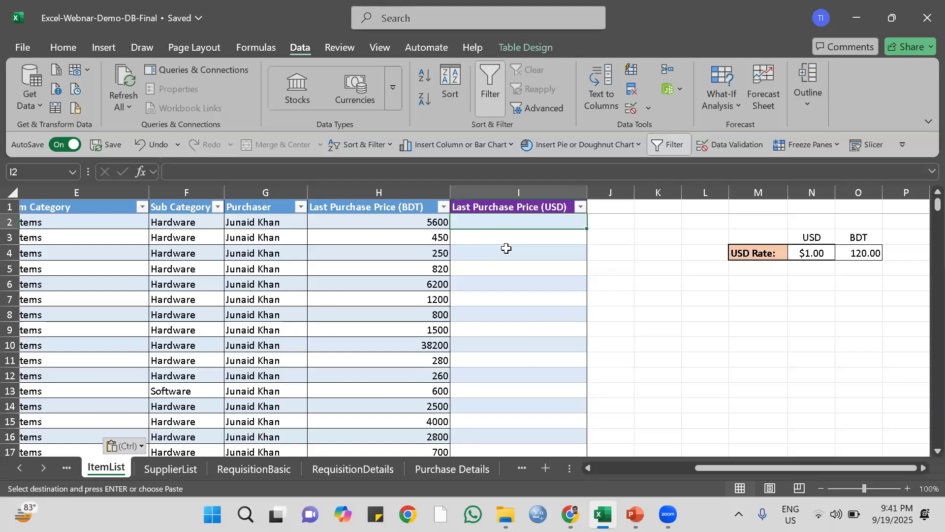
pyautogui.write('=')
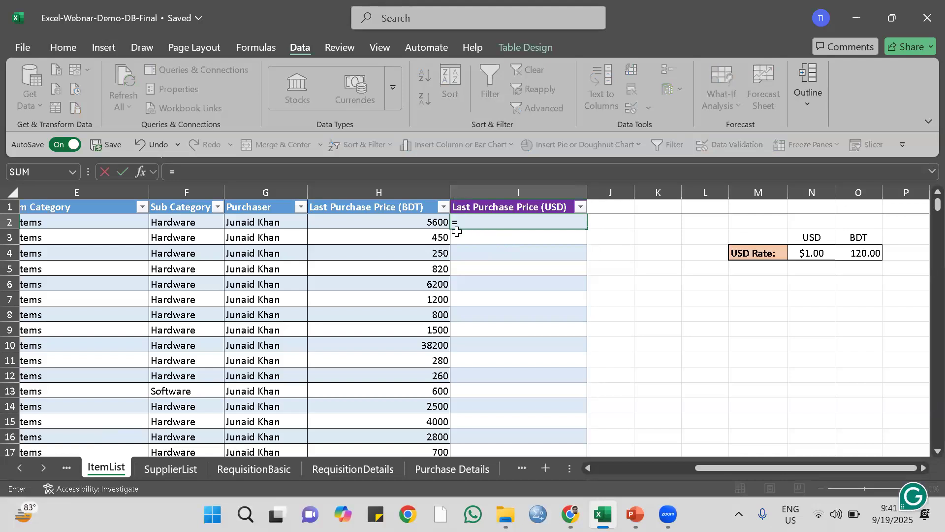
pyautogui.click(428, 223)
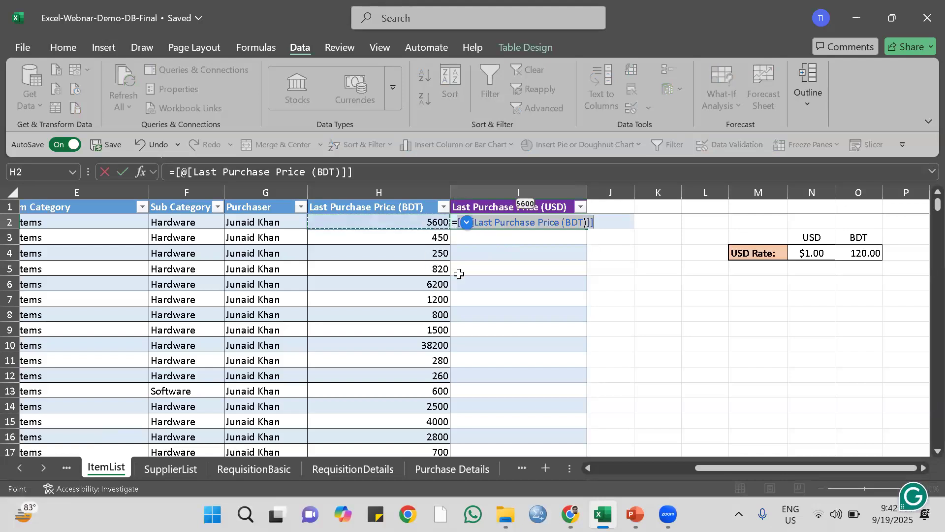
pyautogui.write('*')
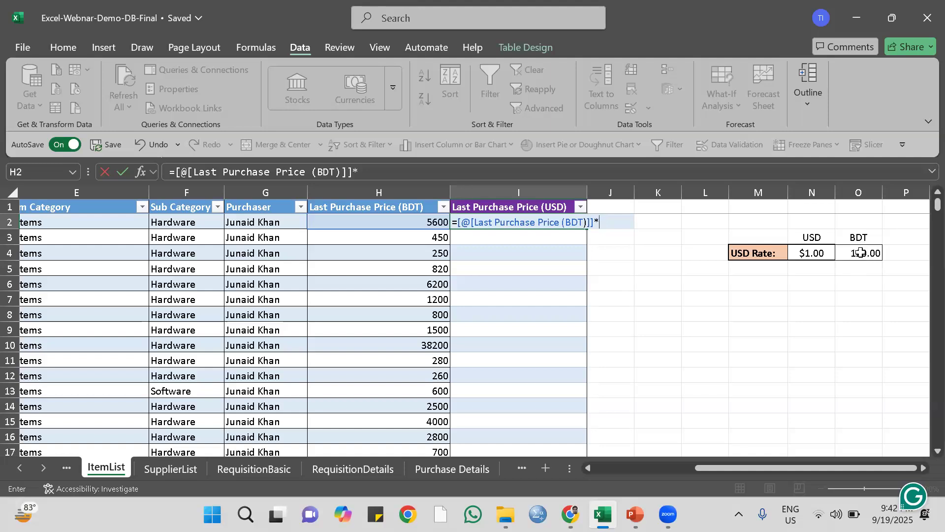
pyautogui.click(858, 249)
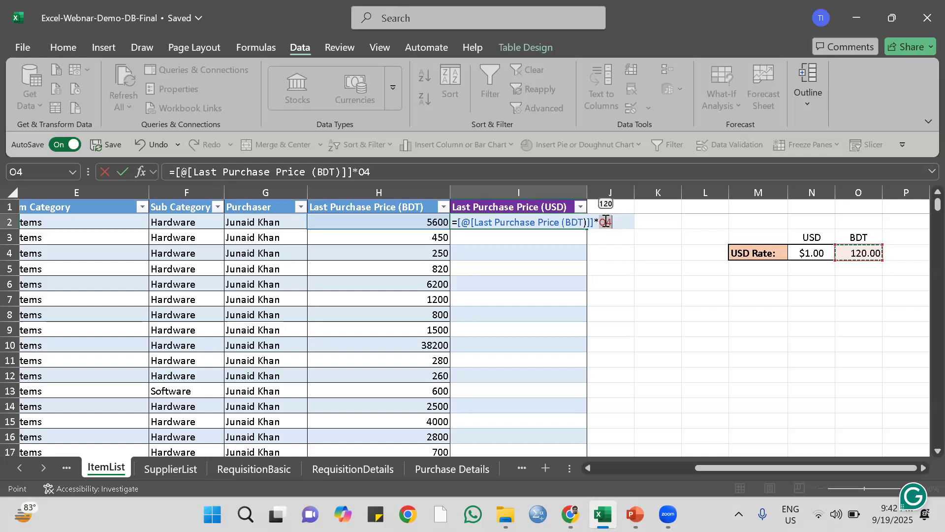
pyautogui.press('F2')
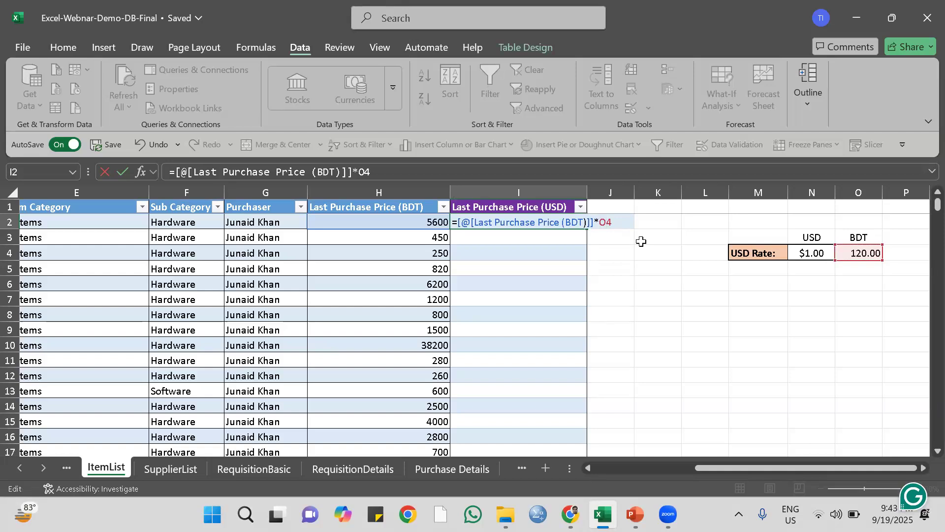
pyautogui.press('F4')
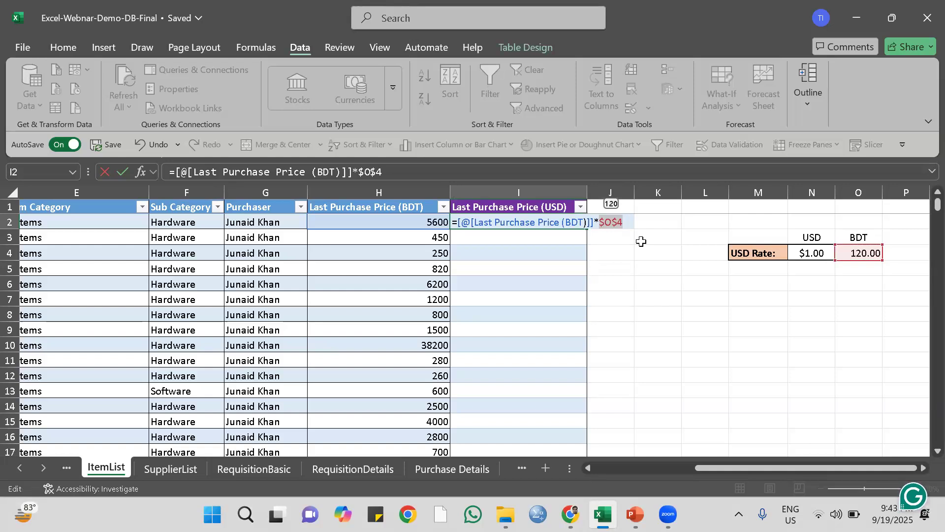
pyautogui.press('Return')
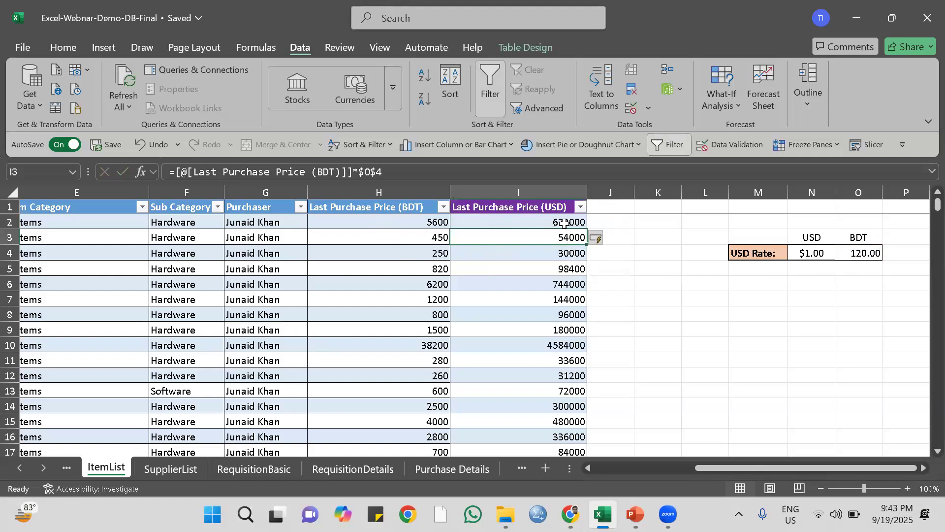
# Change the Last Purchase Price (USD) formula in I2 to divide by the BDT rate: =[@[Last Purchase Price (BDT)]]/$O$4.
pyautogui.click(565, 224)
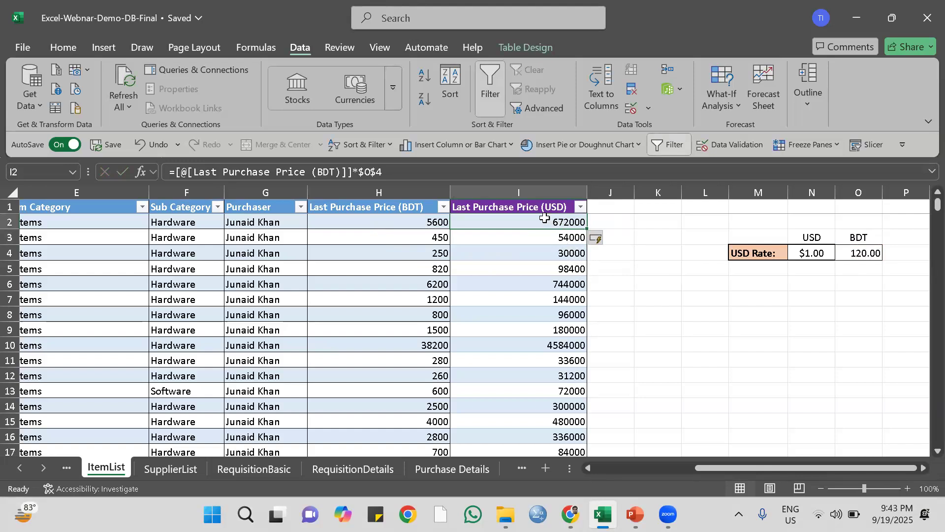
pyautogui.click(359, 171)
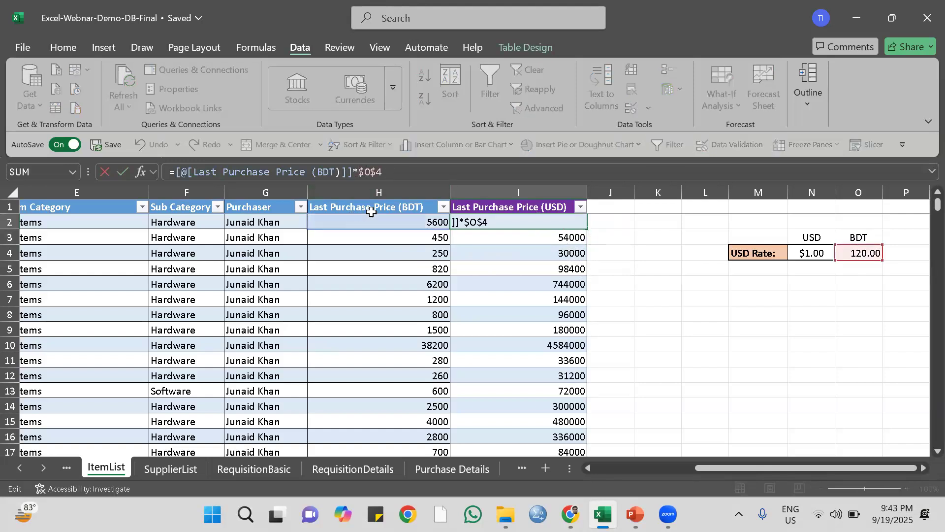
pyautogui.press('BackSpace')
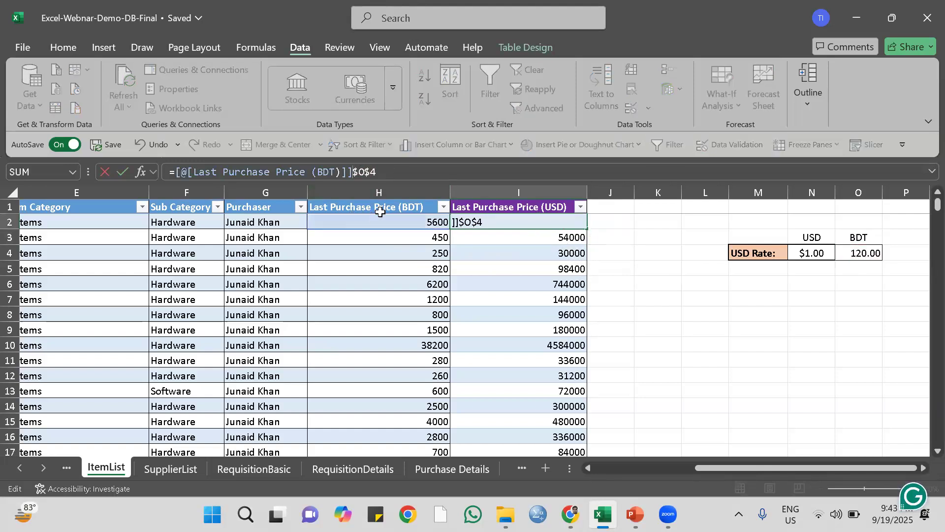
pyautogui.write('/')
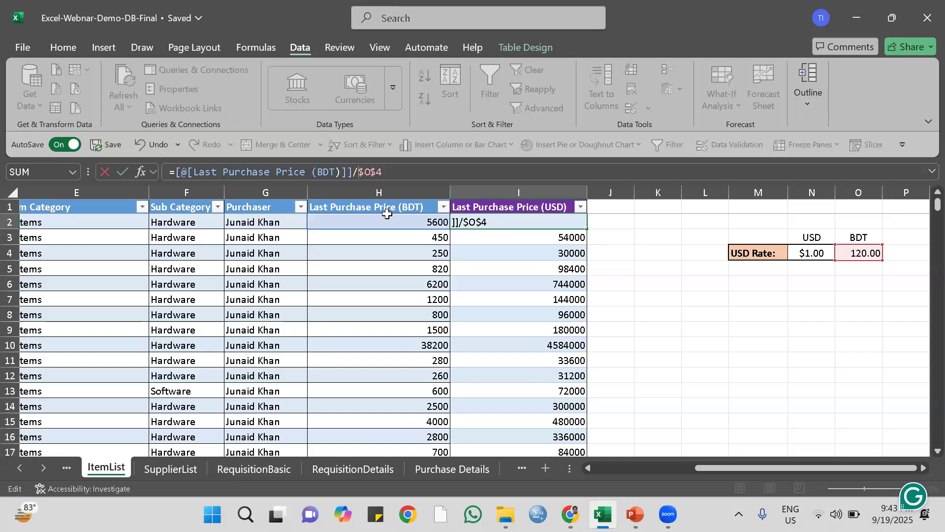
pyautogui.press('Return')
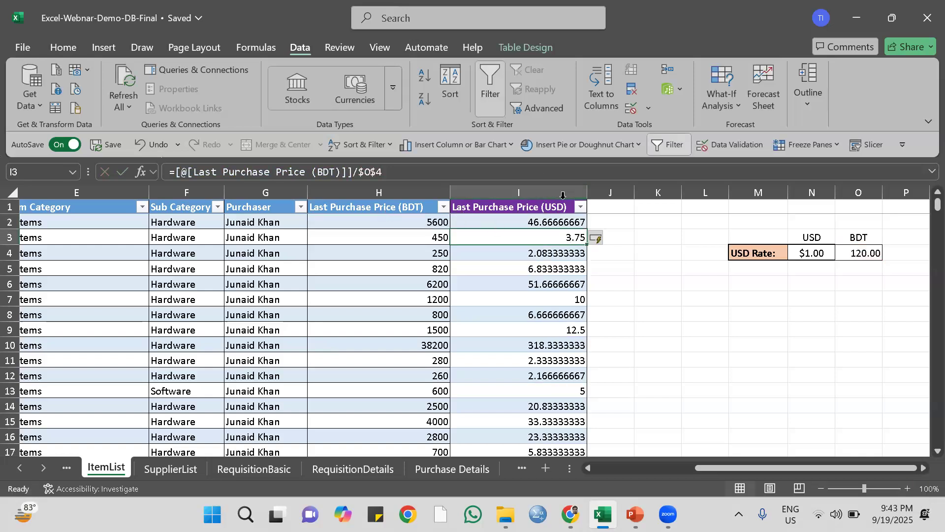
pyautogui.click(640, 235)
# Format the Last Purchase Price (USD) values from I2 to I859 with one decimal place and save the workbook.
pyautogui.click(540, 200)
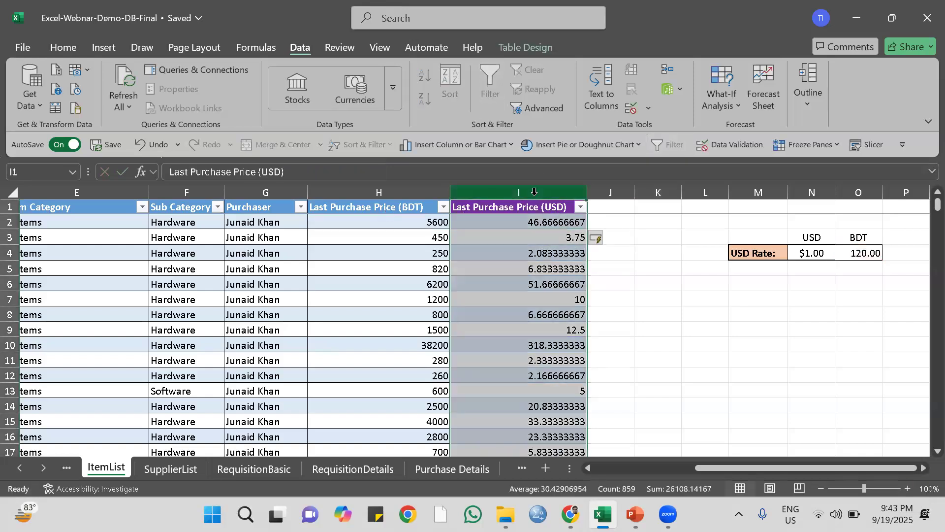
pyautogui.click(99, 44)
pyautogui.click(64, 47)
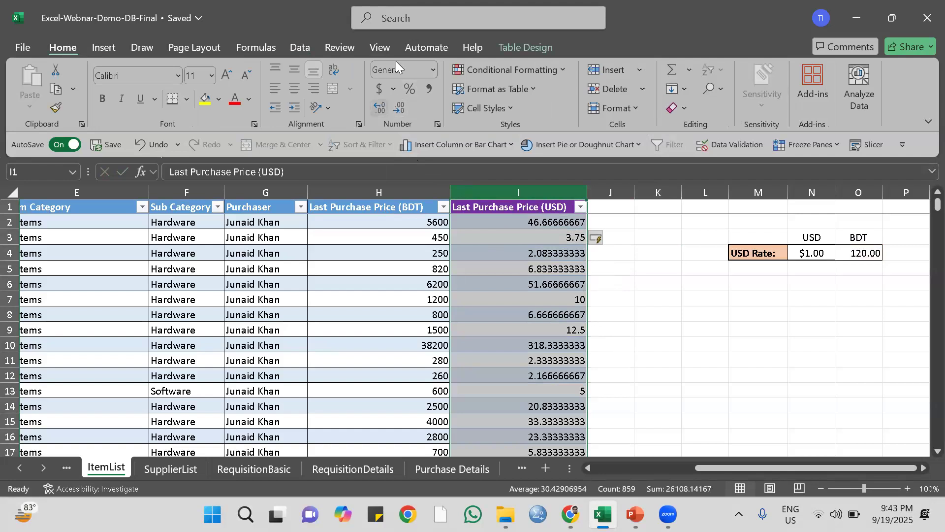
pyautogui.click(548, 224)
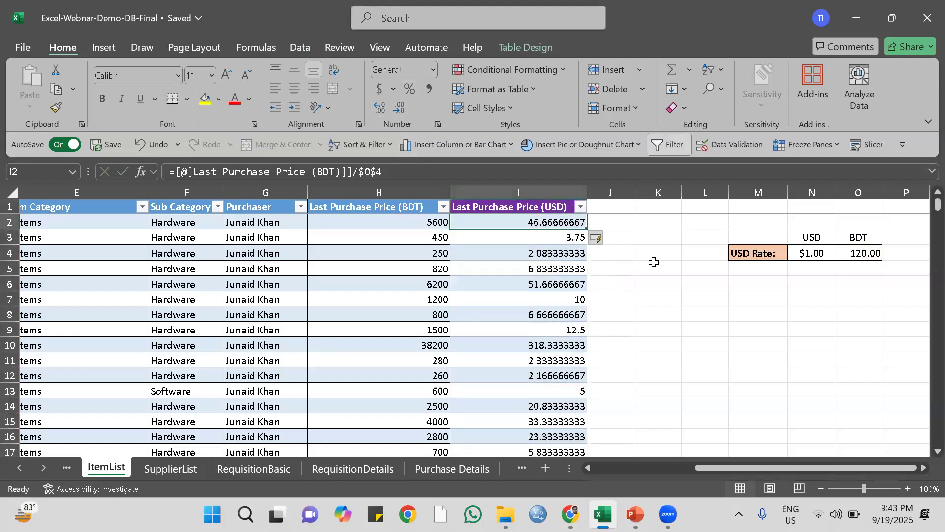
pyautogui.hotkey('shift', 'Down')
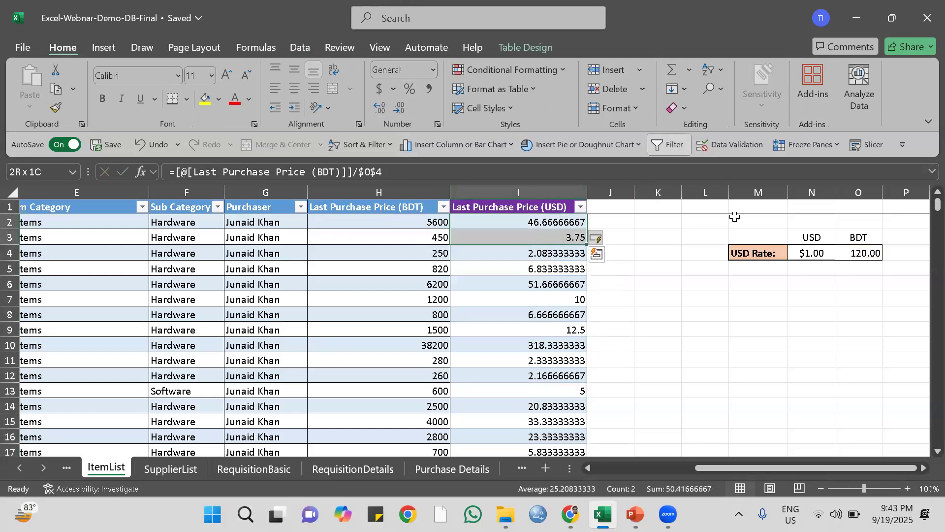
pyautogui.hotkey('ctrl', 'shift', 'Down')
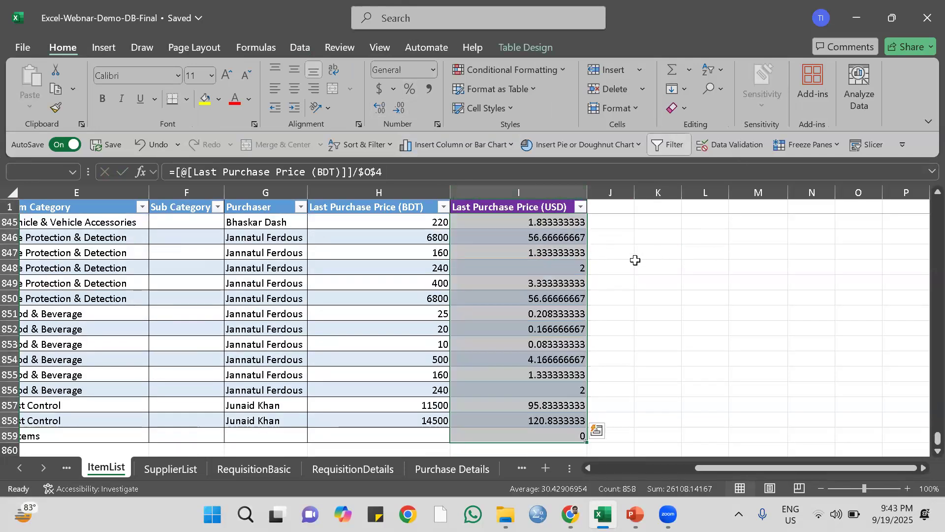
pyautogui.scroll(5, 634, 250)
pyautogui.moveTo(923, 433); pyautogui.dragTo(923, 190)
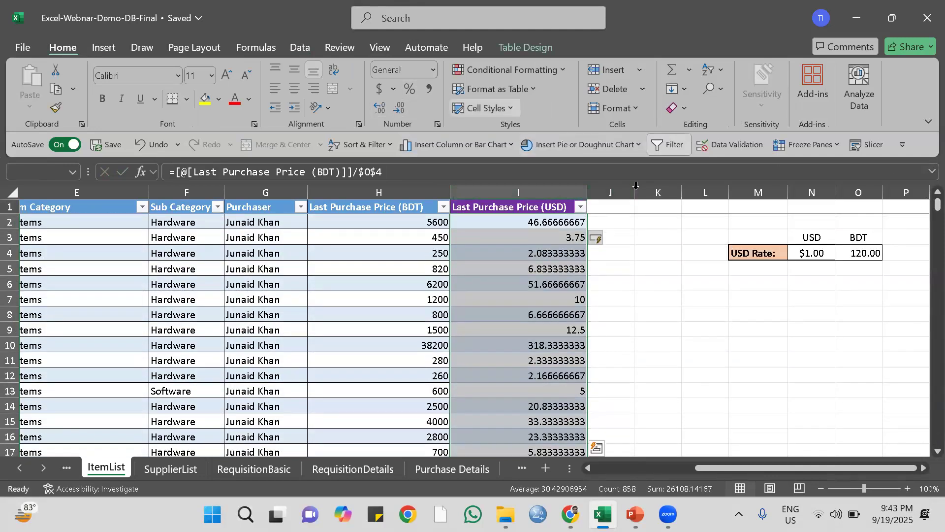
pyautogui.click(379, 108)
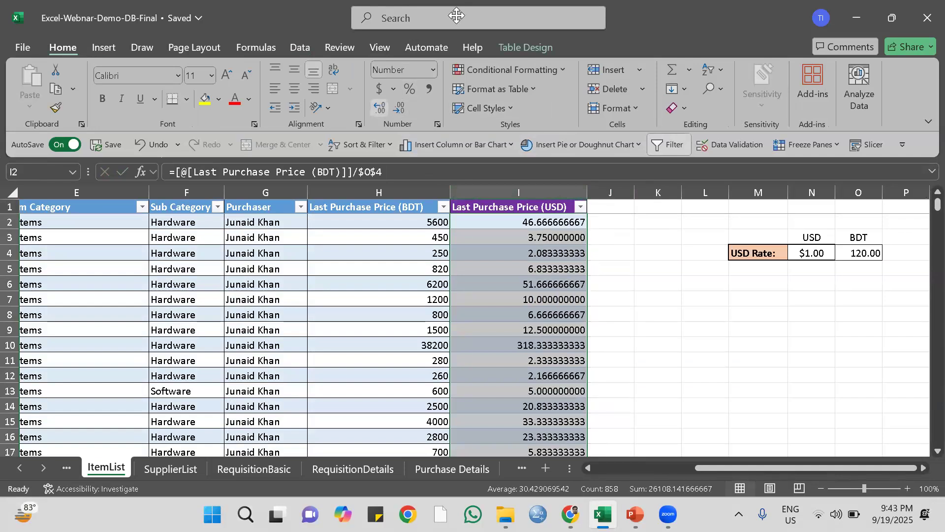
pyautogui.click(399, 108)
pyautogui.click(399, 108)
pyautogui.click(399, 108)
pyautogui.click(398, 108)
pyautogui.click(399, 108)
pyautogui.click(398, 108)
pyautogui.click(399, 108)
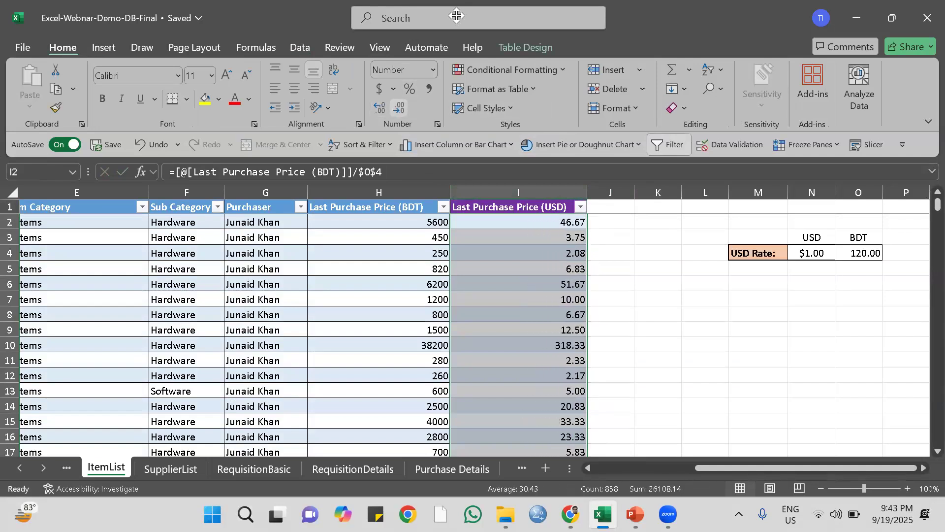
pyautogui.click(399, 108)
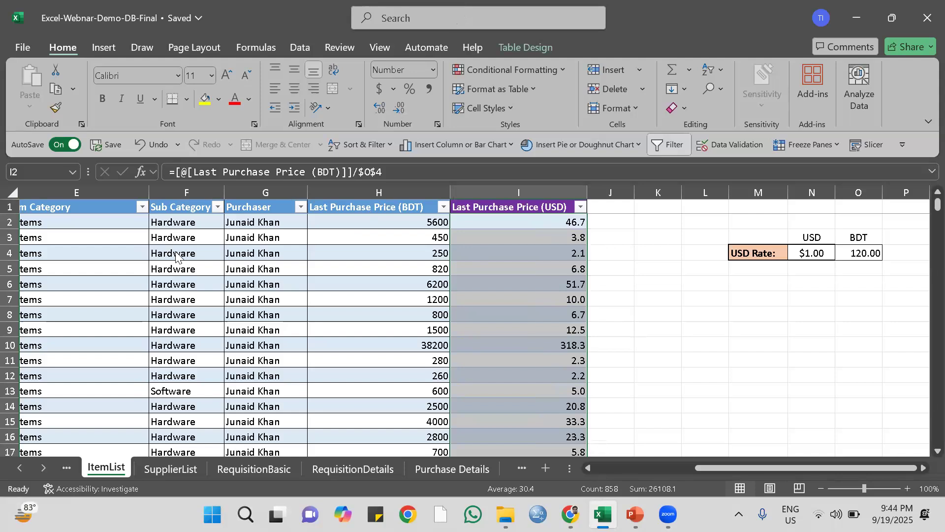
pyautogui.click(112, 144)
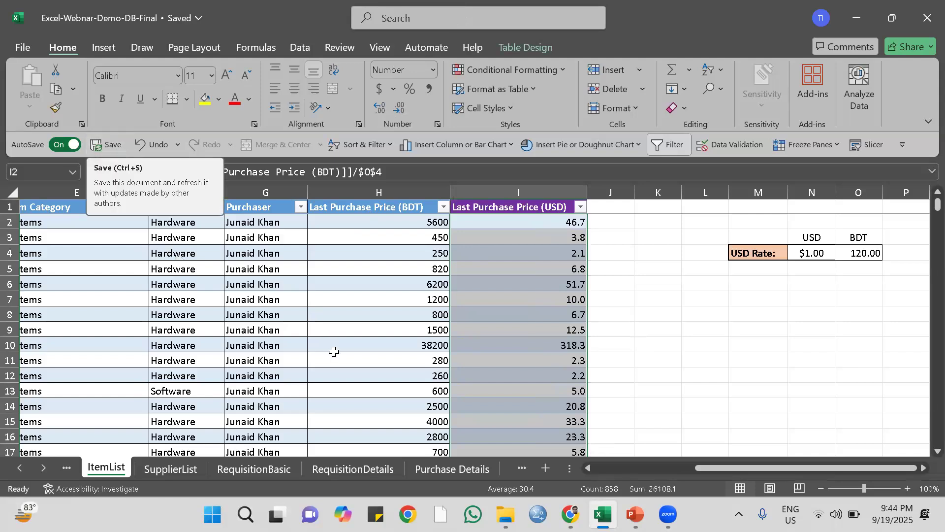
# Switch to Google Sheets in Chrome and create a blank spreadsheet.
pyautogui.click(570, 514)
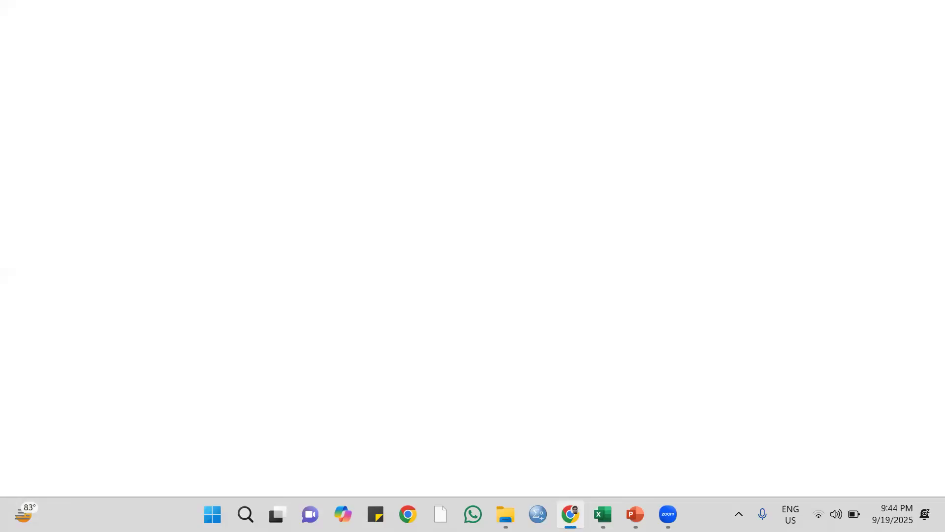
pyautogui.click(615, 12)
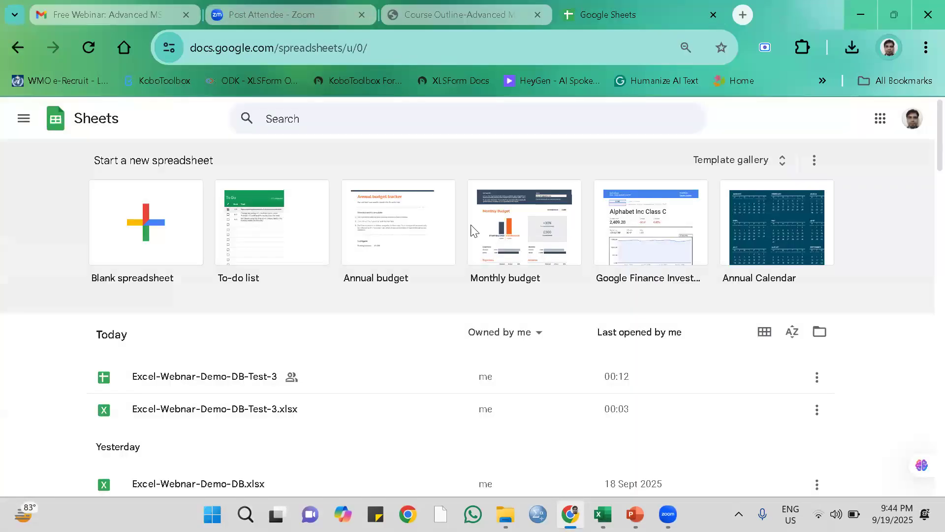
pyautogui.click(175, 230)
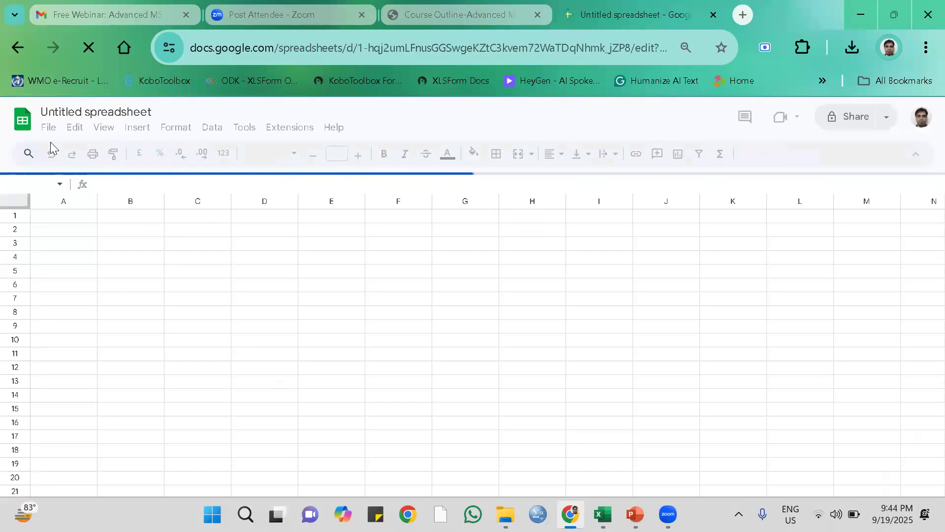
# Try to upload Excel-Webnar-Demo-DB-Final from the Webinar-Excel folder for import into the blank spreadsheet.
pyautogui.click(48, 127)
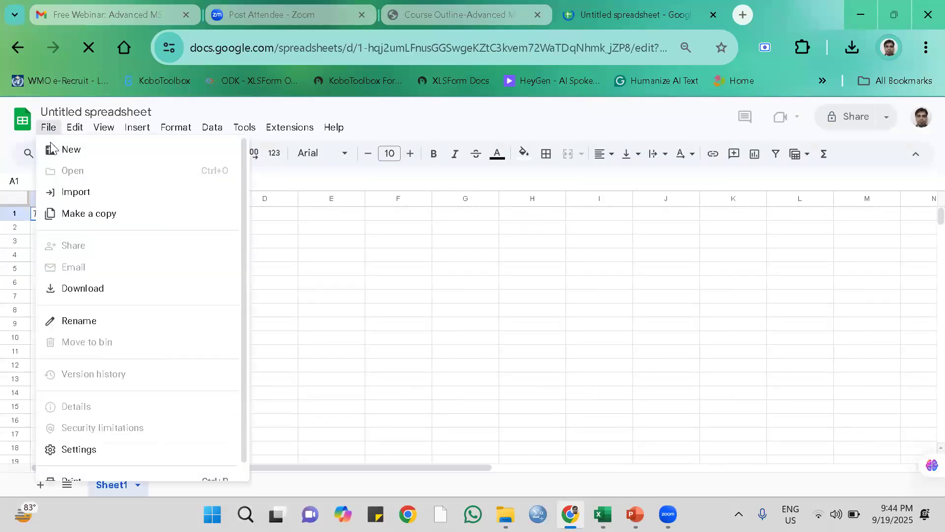
pyautogui.click(76, 193)
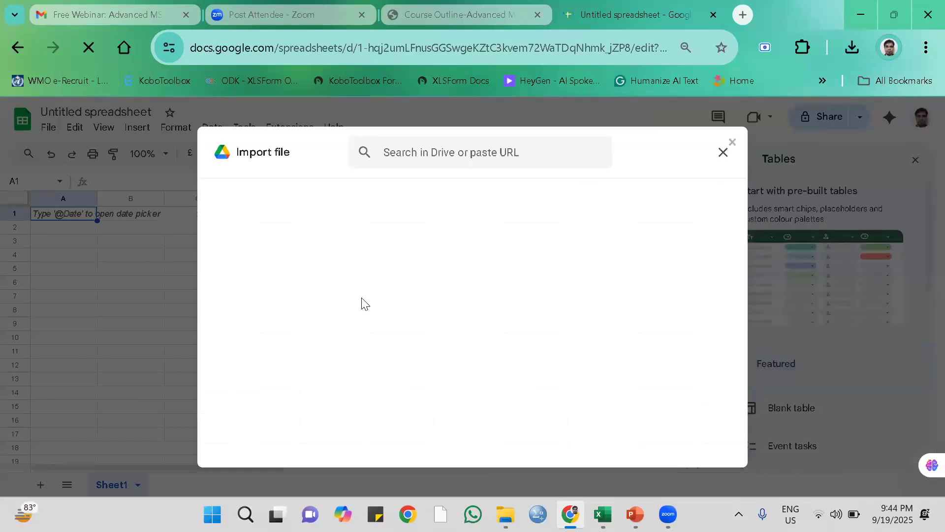
pyautogui.click(429, 199)
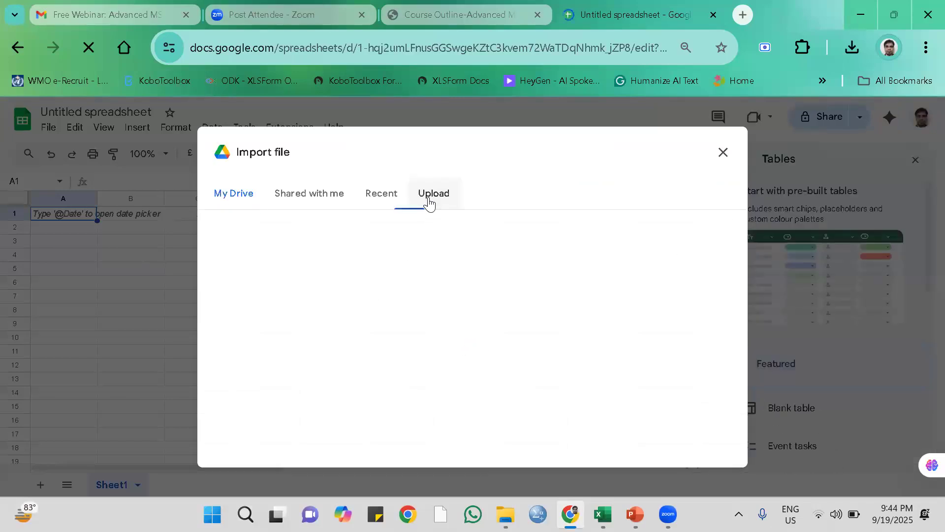
pyautogui.click(457, 385)
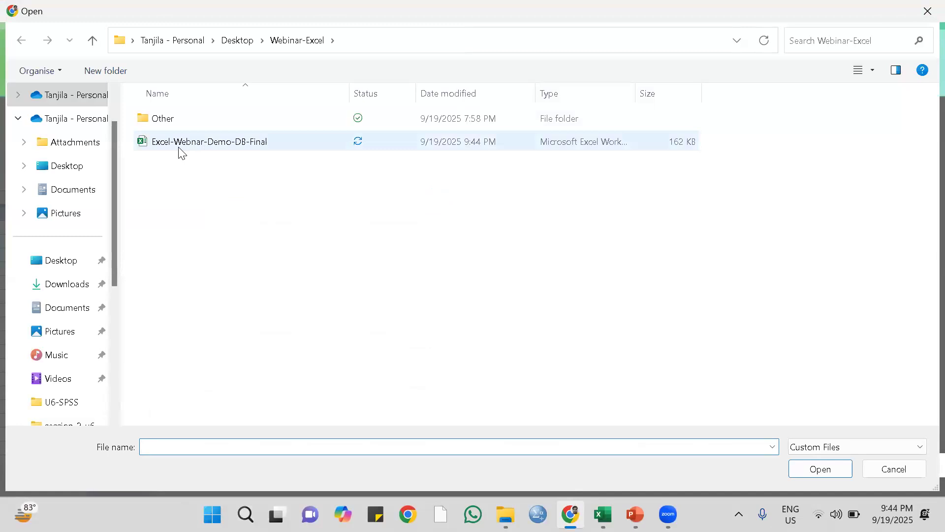
pyautogui.click(243, 146)
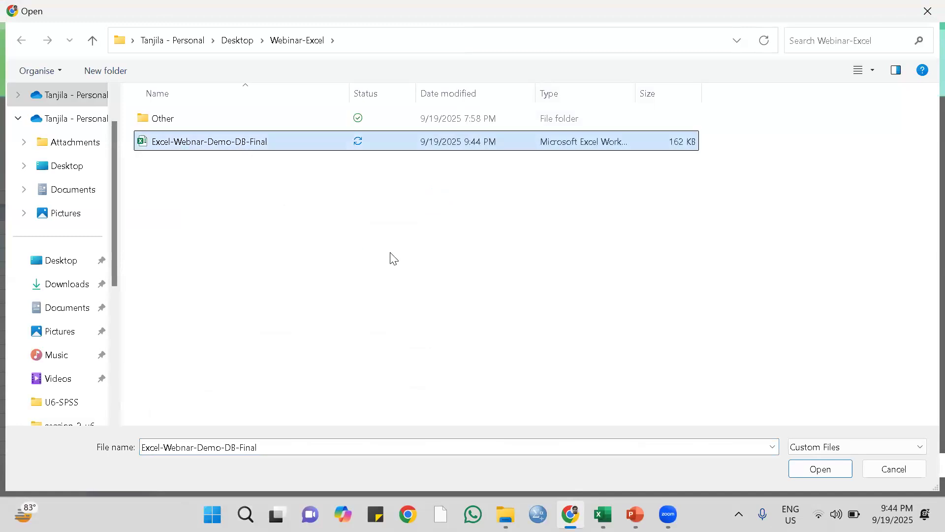
pyautogui.click(810, 471)
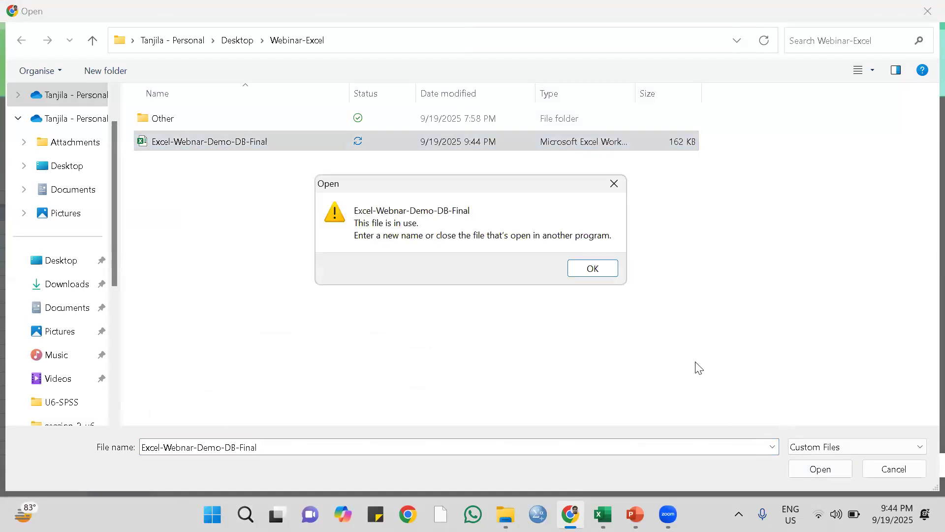
pyautogui.click(593, 270)
# Switch back to Excel, save Excel-Webnar-Demo-DB-Final and close the workbook.
pyautogui.click(602, 514)
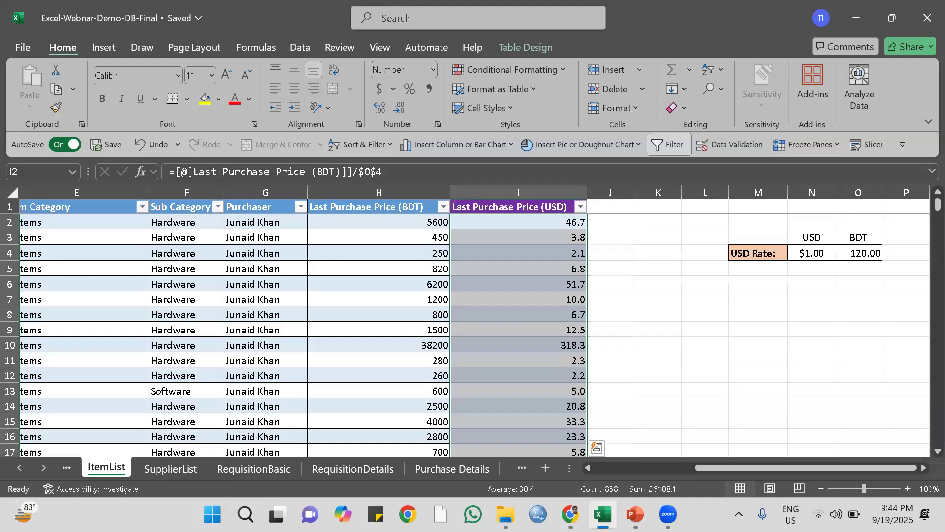
pyautogui.click(128, 145)
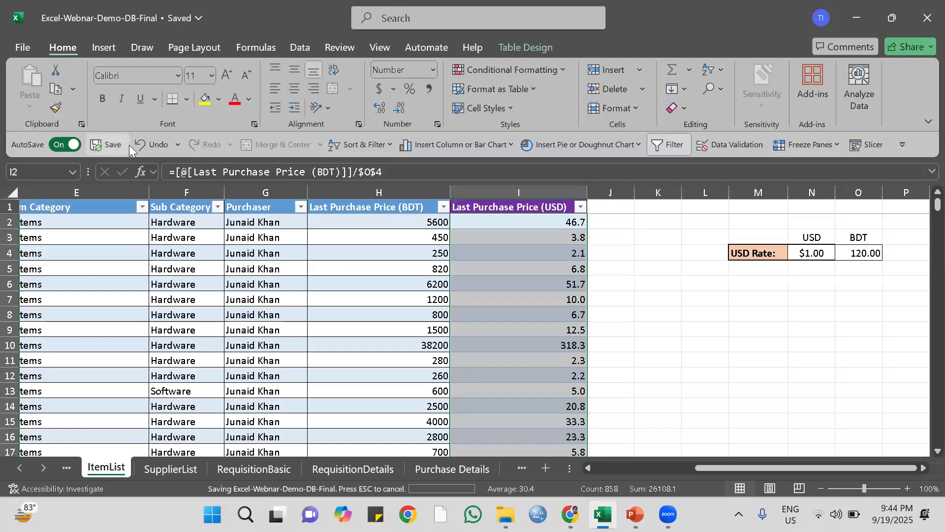
pyautogui.click(927, 18)
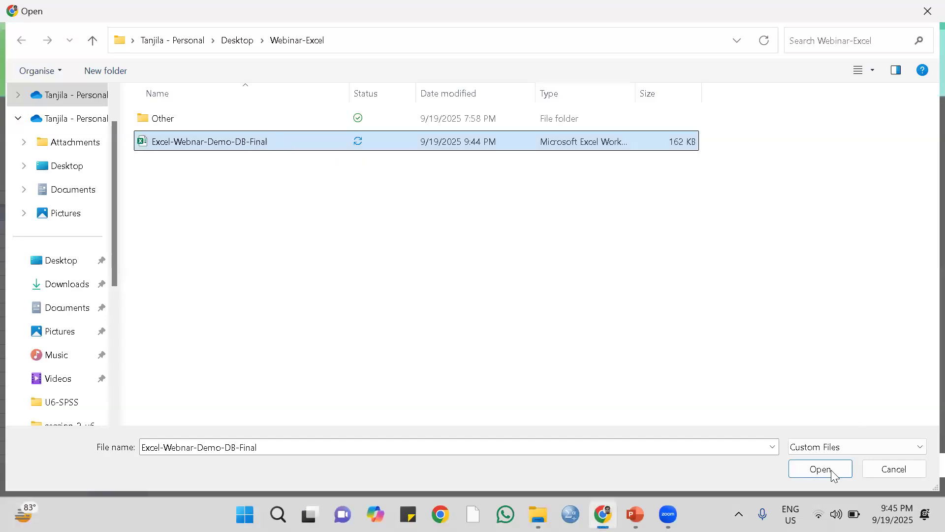
# Upload Excel-Webnar-Demo-DB-Final in Google Sheets and import its data with Replace spreadsheet as the import location.
pyautogui.click(821, 472)
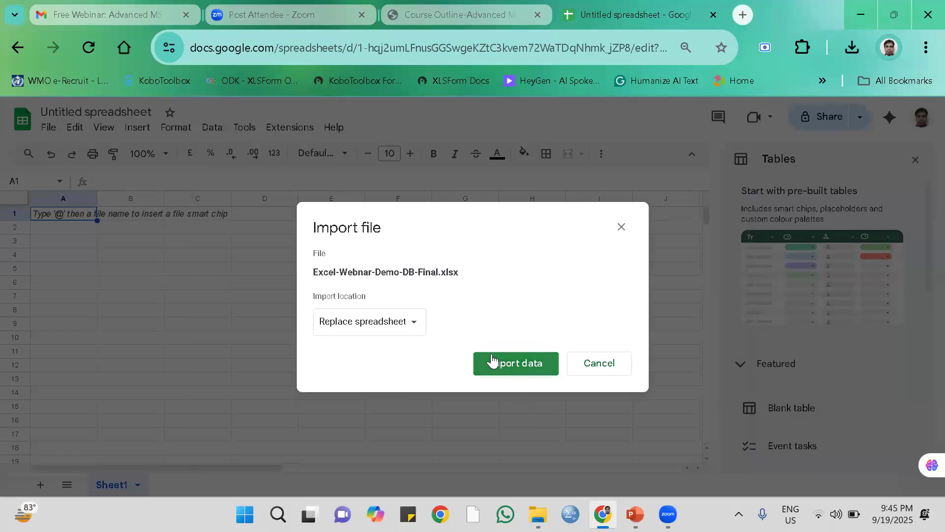
pyautogui.click(415, 328)
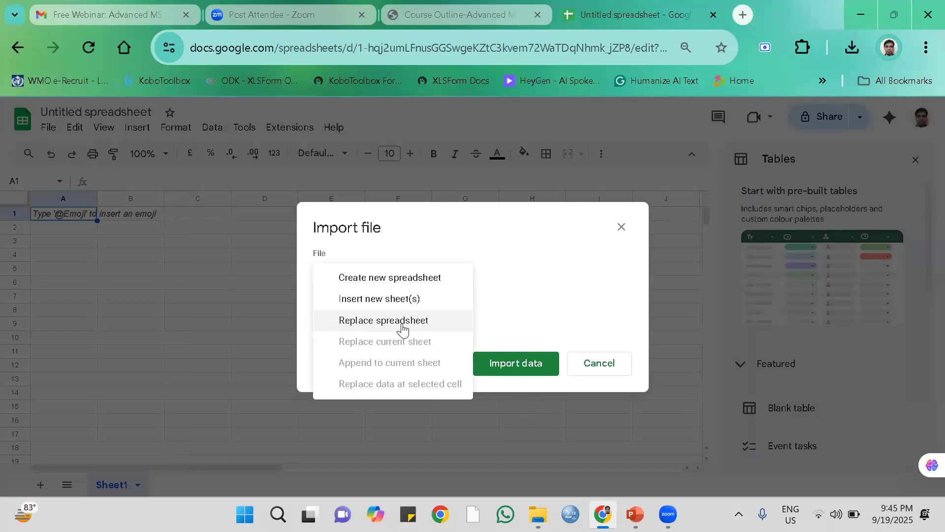
pyautogui.click(403, 328)
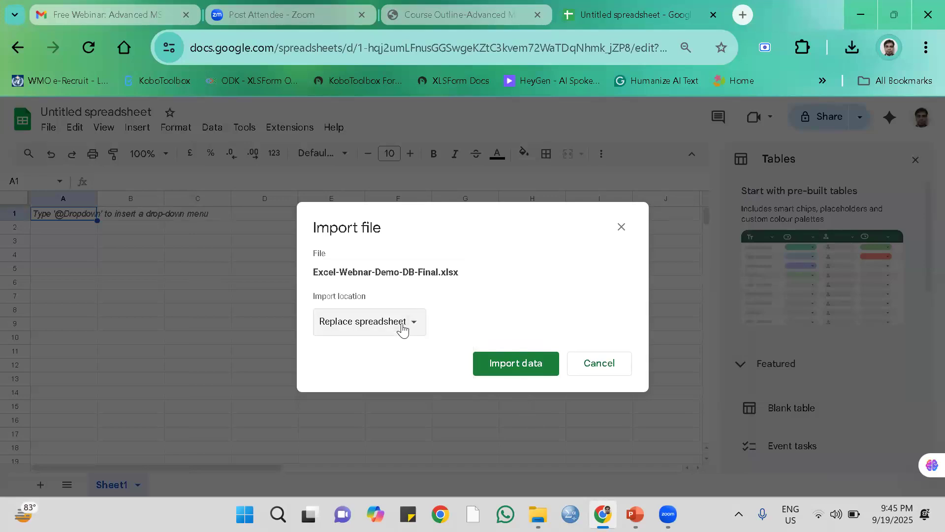
pyautogui.click(517, 365)
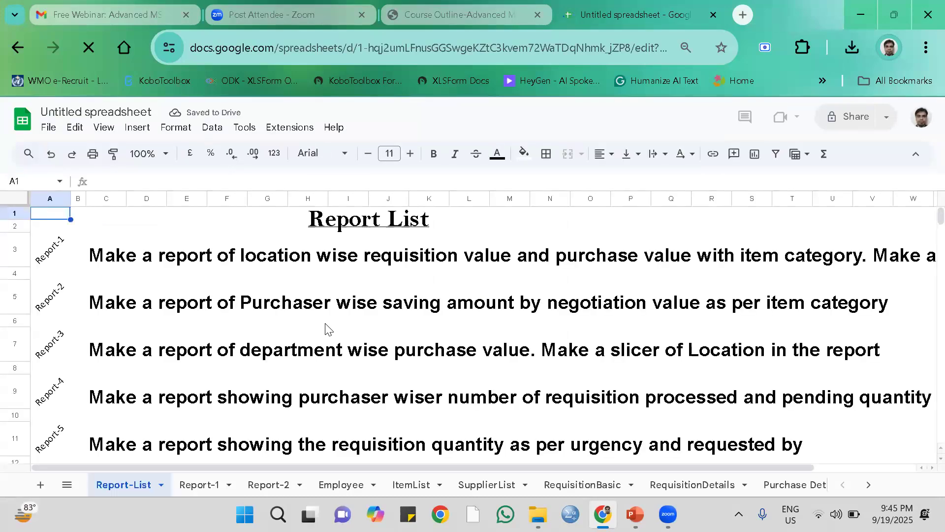
# Look through the imported Employee, ItemList and SupplierList sheets and check the USD price column in ItemList.
pyautogui.click(339, 485)
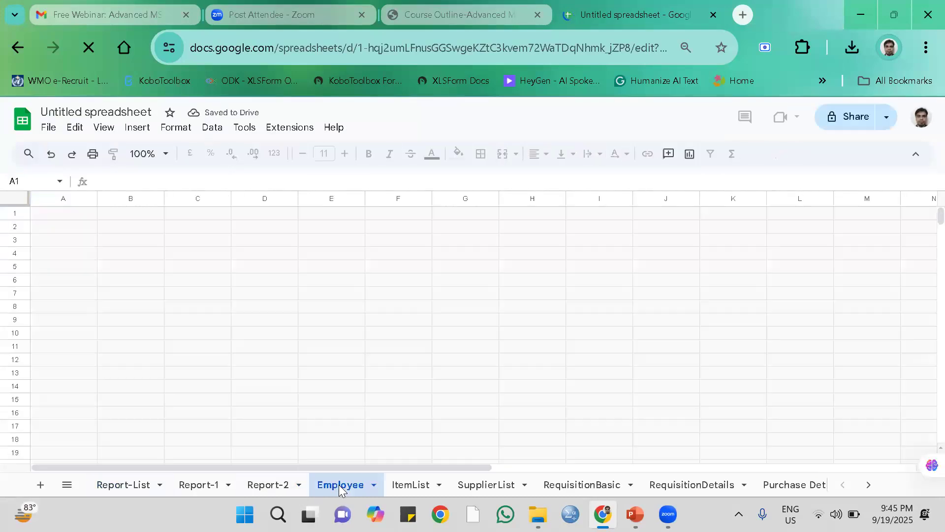
pyautogui.click(406, 484)
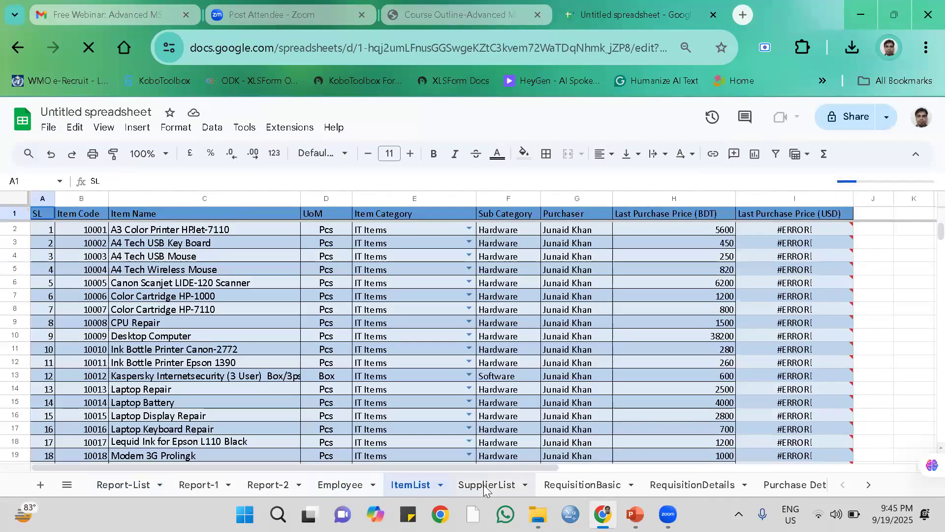
pyautogui.click(484, 484)
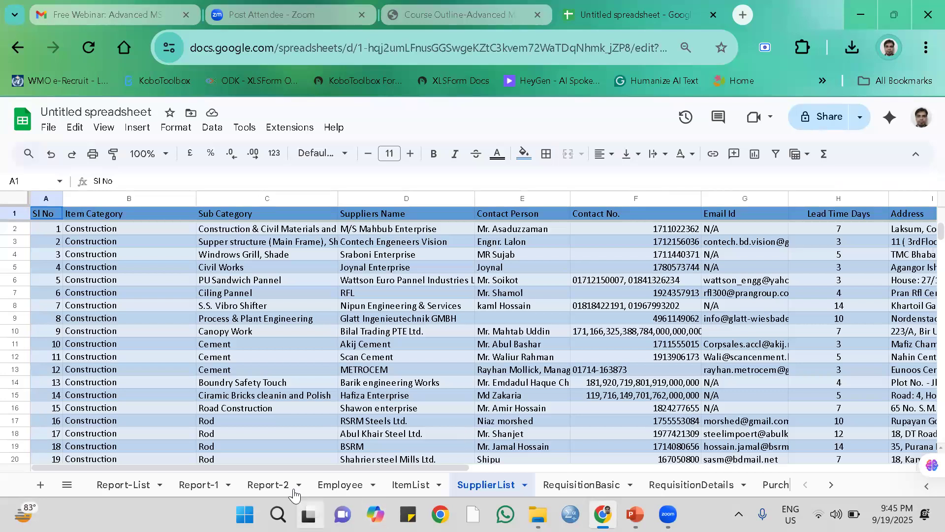
pyautogui.click(409, 486)
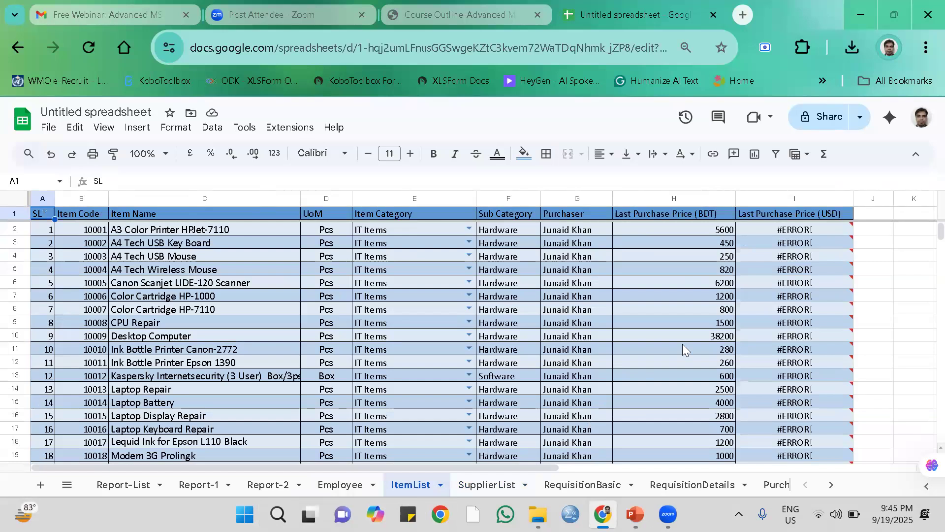
# Replace the formula in I2 of ItemList with =H2/$O$4 to convert the first BDT price to USD.
pyautogui.click(818, 225)
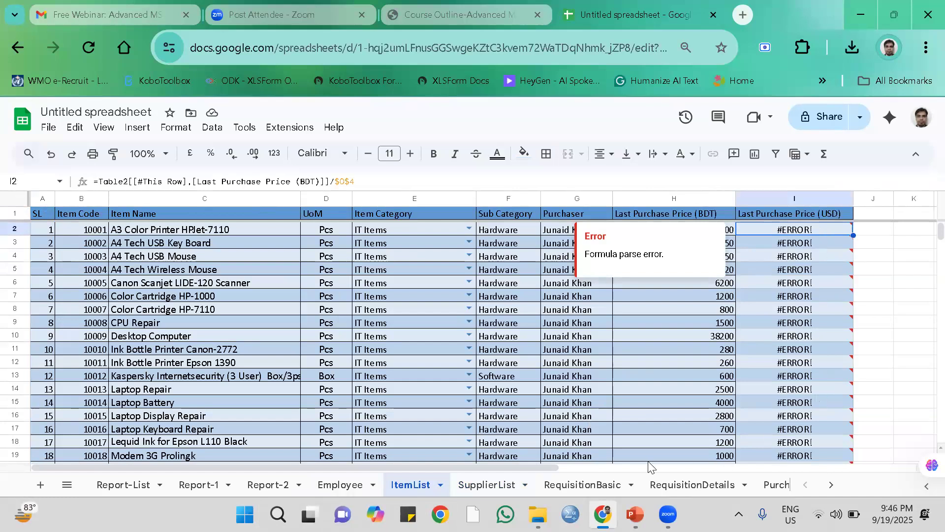
pyautogui.hscroll(2, 637, 471)
pyautogui.hscroll(5, 638, 472)
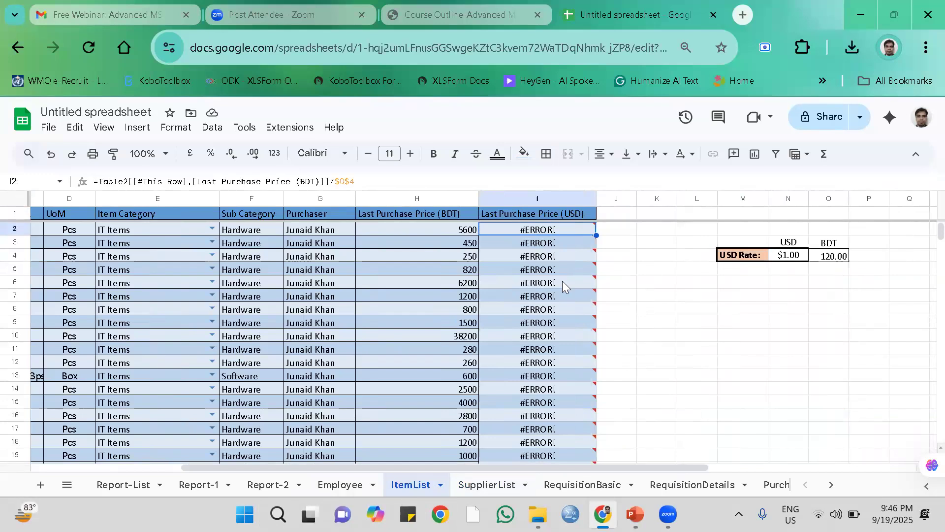
pyautogui.moveTo(578, 231)
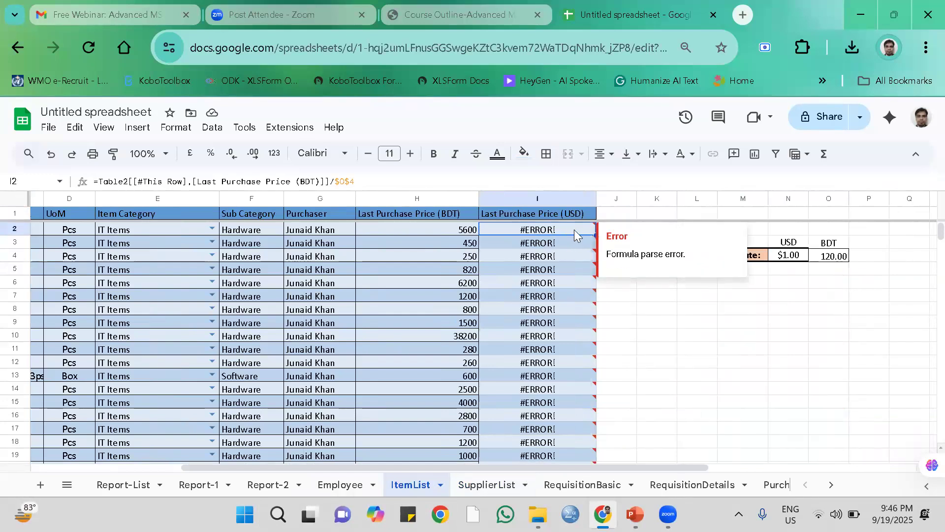
pyautogui.press('Delete')
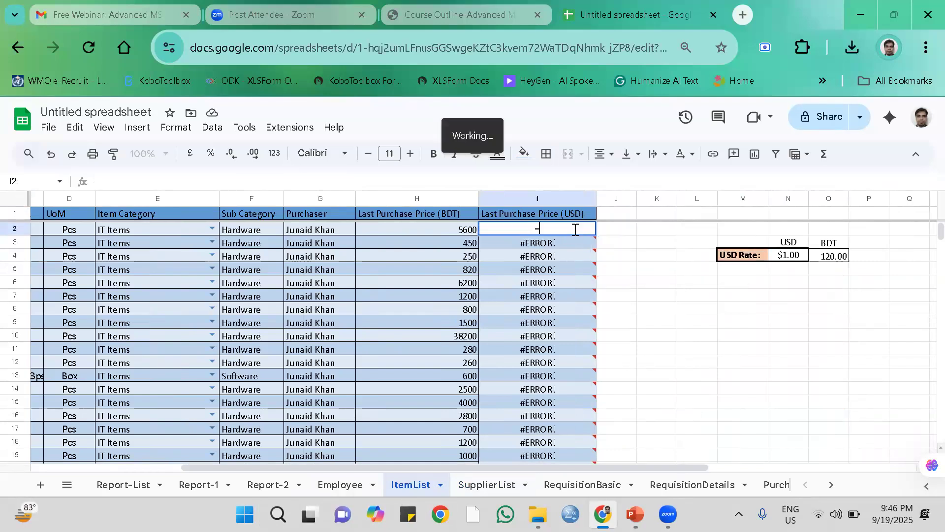
pyautogui.write('=')
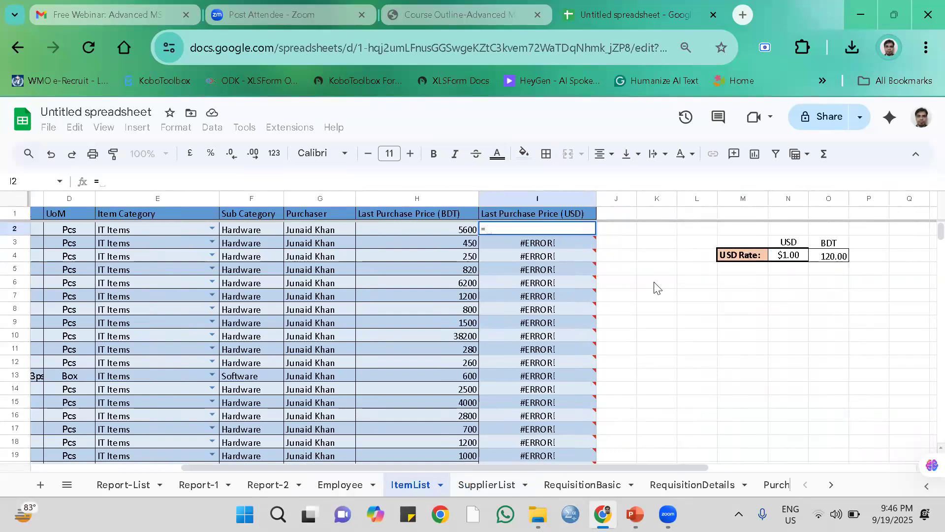
pyautogui.click(467, 232)
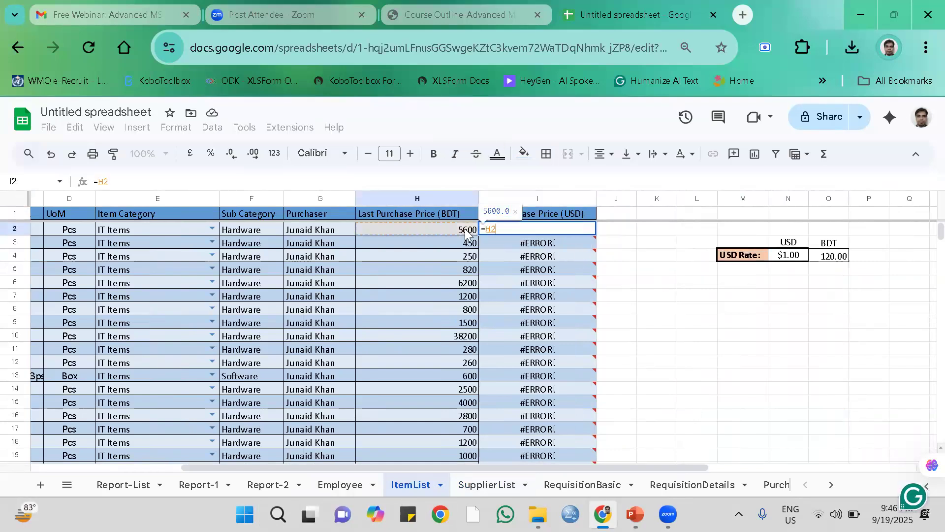
pyautogui.write('?')
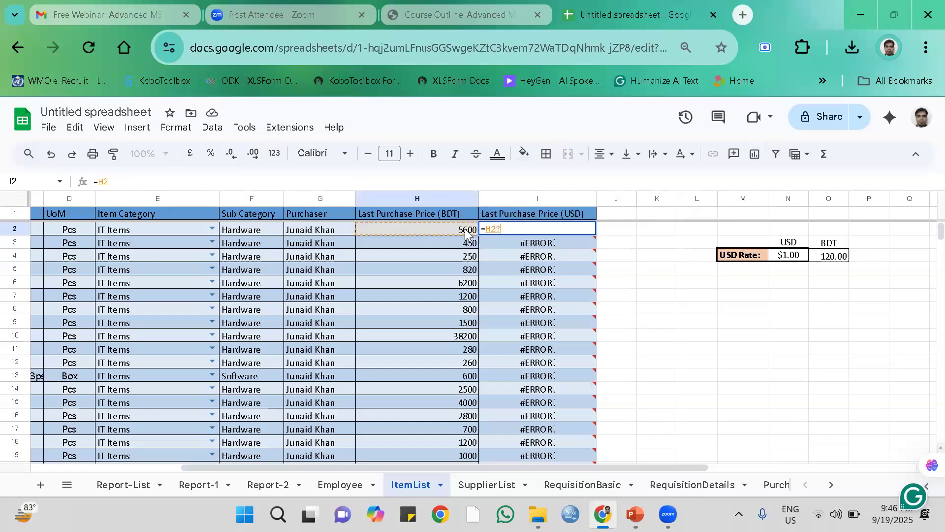
pyautogui.press('BackSpace')
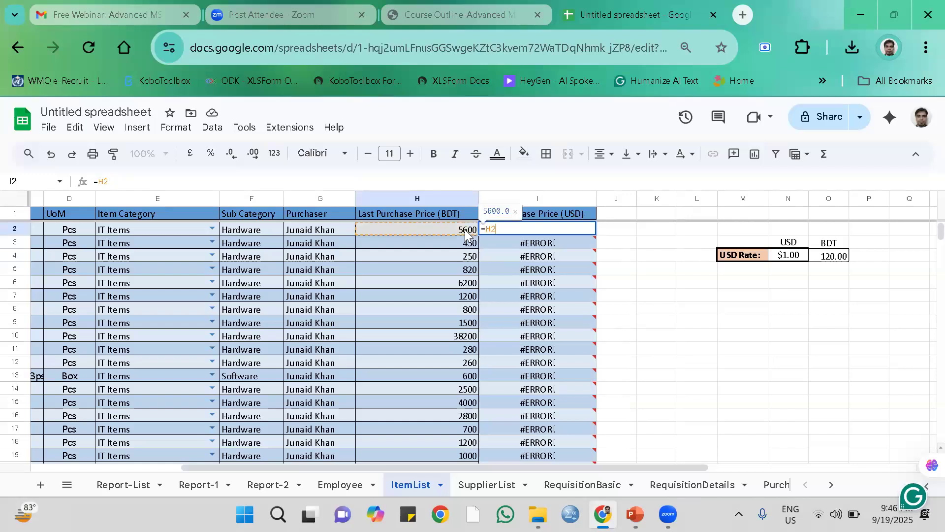
pyautogui.write('/')
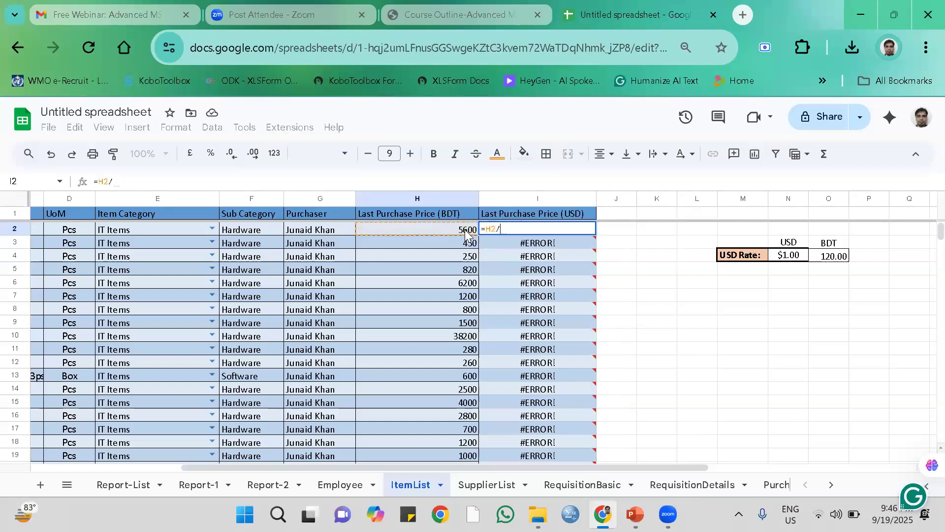
pyautogui.click(831, 257)
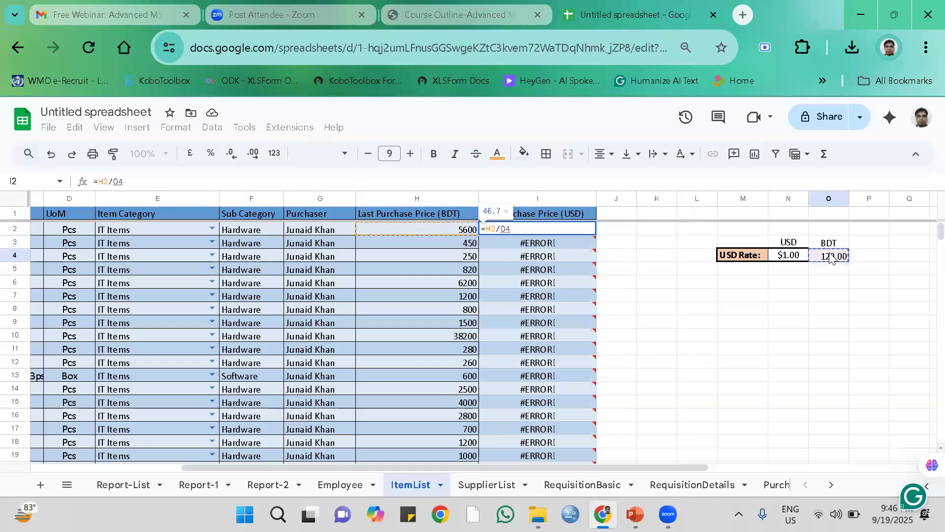
pyautogui.press('F4')
pyautogui.press('Return')
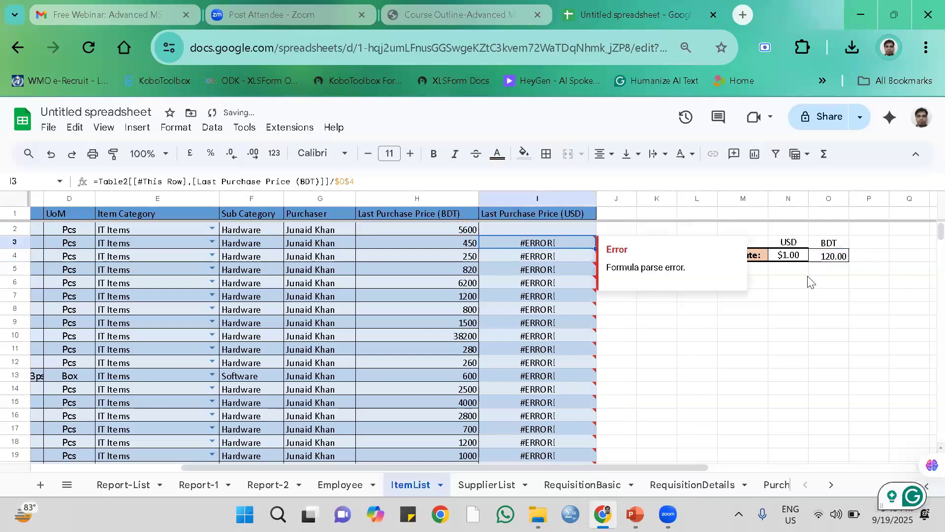
# Copy the formula from I2 to the rest of the Last Purchase Price (USD) column, I3:I859.
pyautogui.click(589, 230)
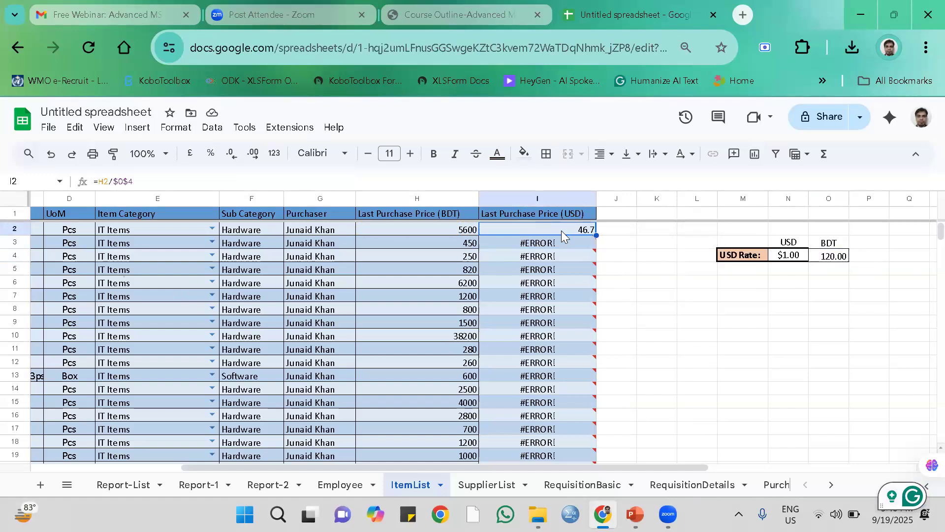
pyautogui.hotkey('ctrl', 'c')
pyautogui.click(560, 246)
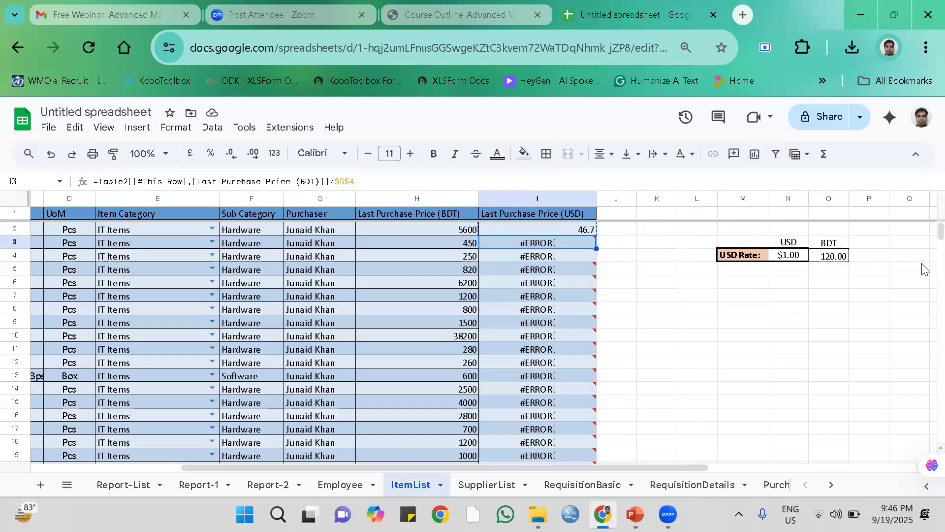
pyautogui.hotkey('ctrl', 'shift', 'Down')
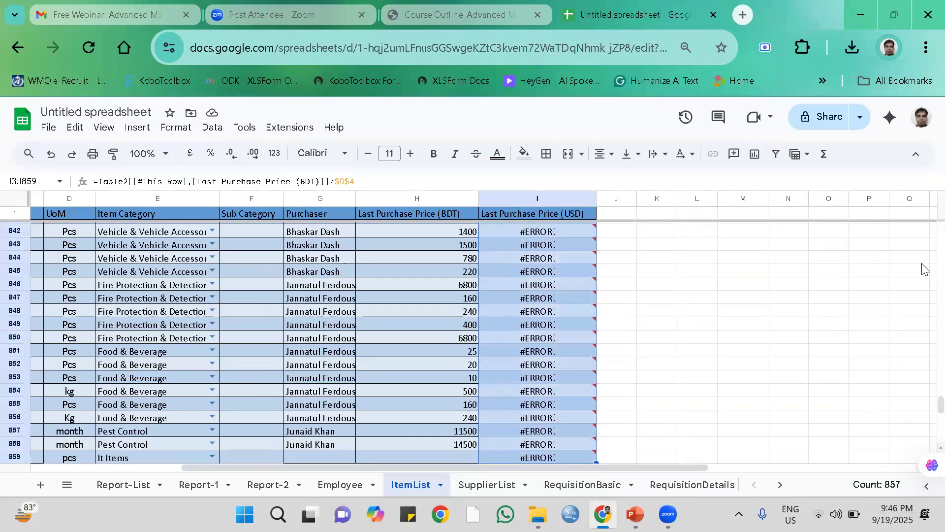
pyautogui.hotkey('ctrl', 'v')
pyautogui.scroll(15, 647, 295)
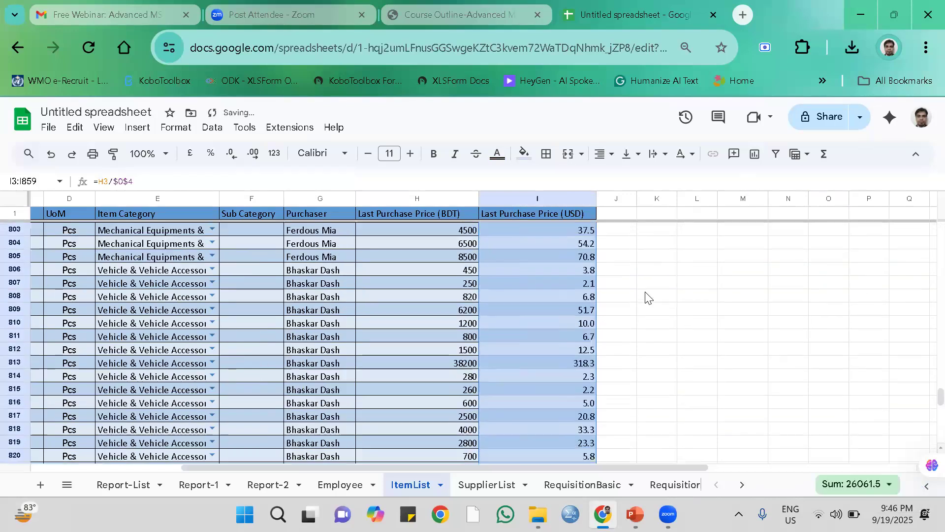
pyautogui.moveTo(940, 391); pyautogui.dragTo(929, 231)
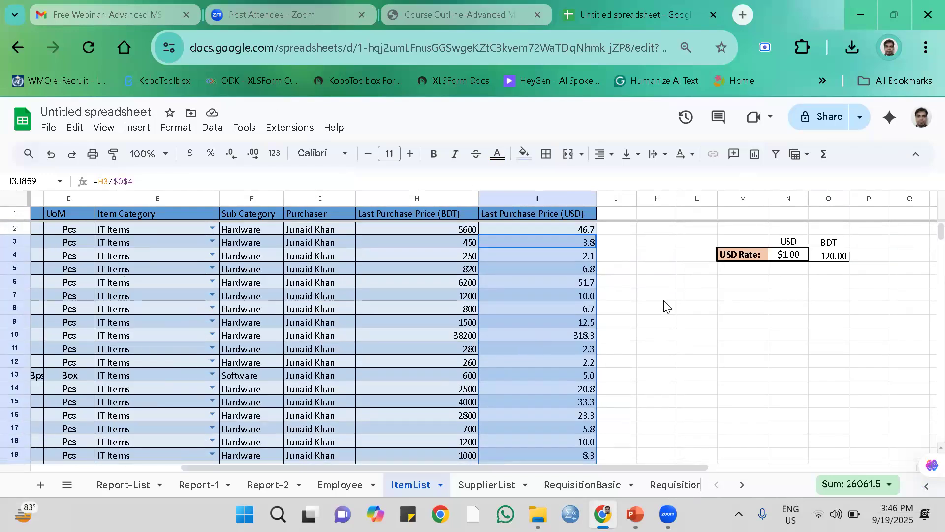
pyautogui.click(621, 273)
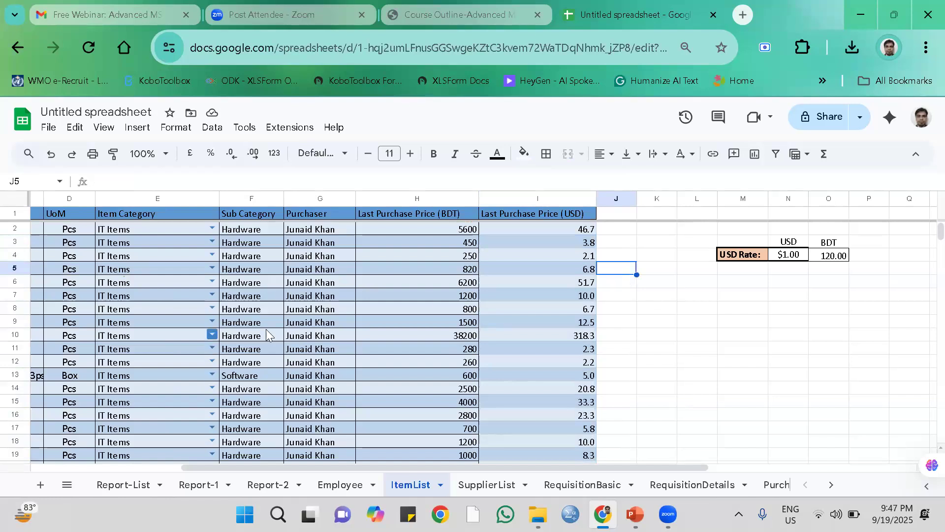
# Name the untitled spreadsheet Excel-Webnar-Demo-DB-Final, copying the name from the workbook file in the Webinar-Excel folder, and close the sharing settings.
pyautogui.click(827, 120)
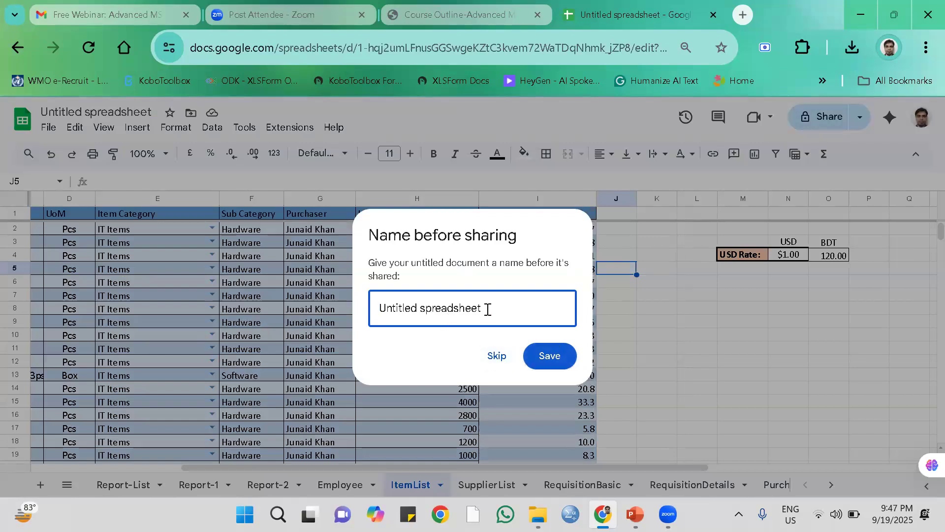
pyautogui.moveTo(487, 310); pyautogui.dragTo(356, 309)
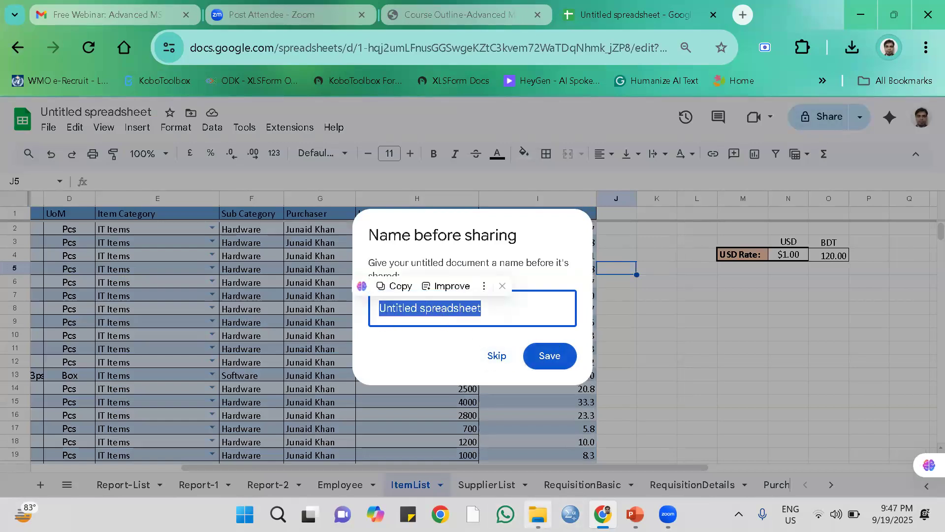
pyautogui.click(538, 515)
pyautogui.click(233, 160)
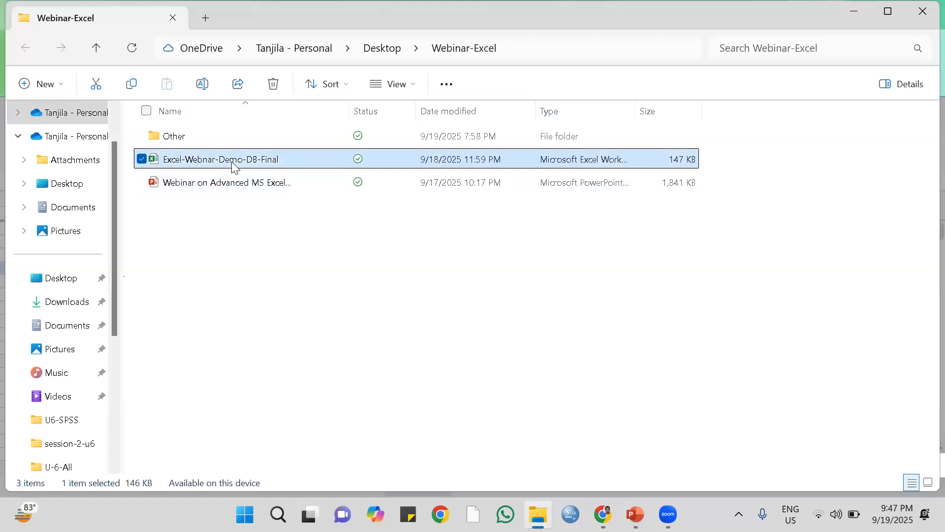
pyautogui.click(233, 157)
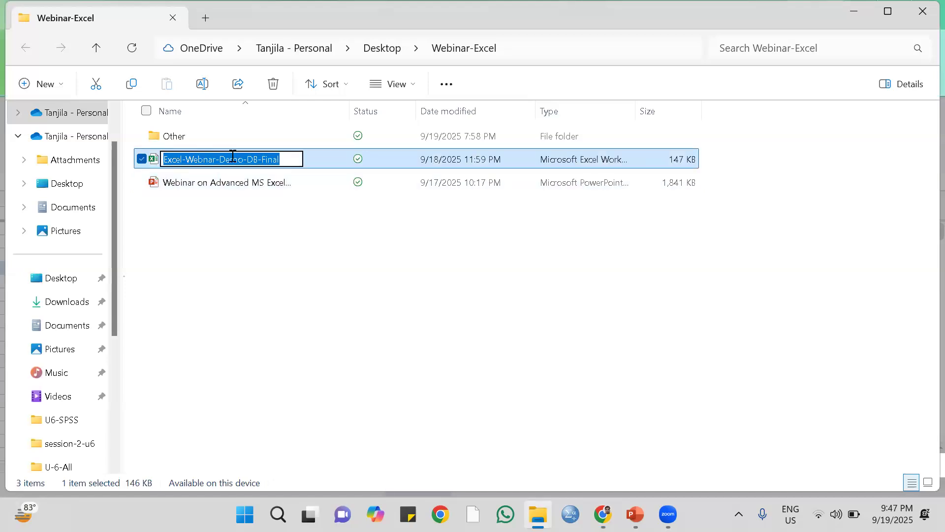
pyautogui.click(759, 283)
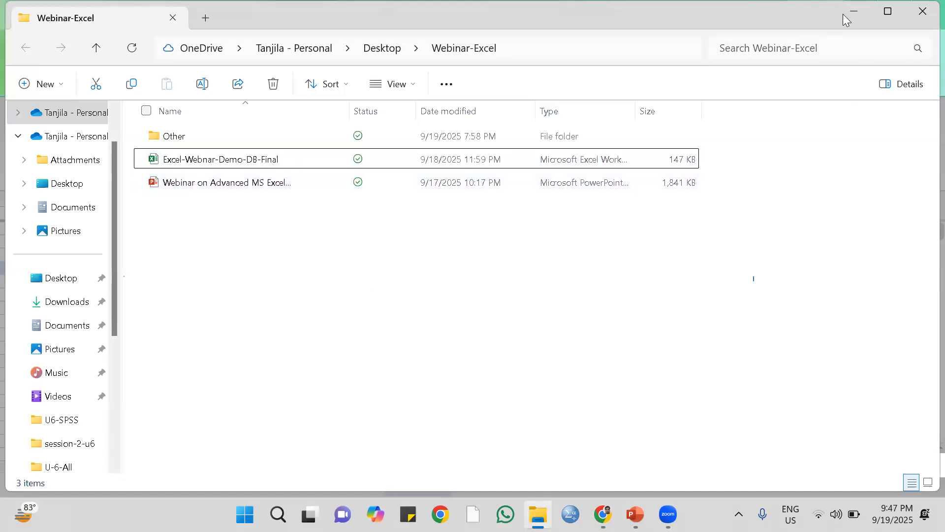
pyautogui.click(855, 13)
pyautogui.hotkey('ctrl', 'v')
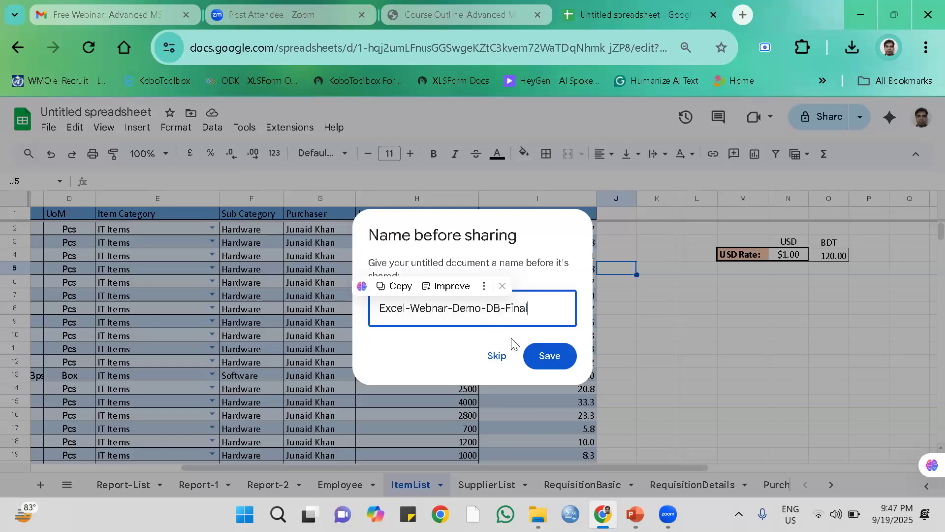
pyautogui.click(550, 357)
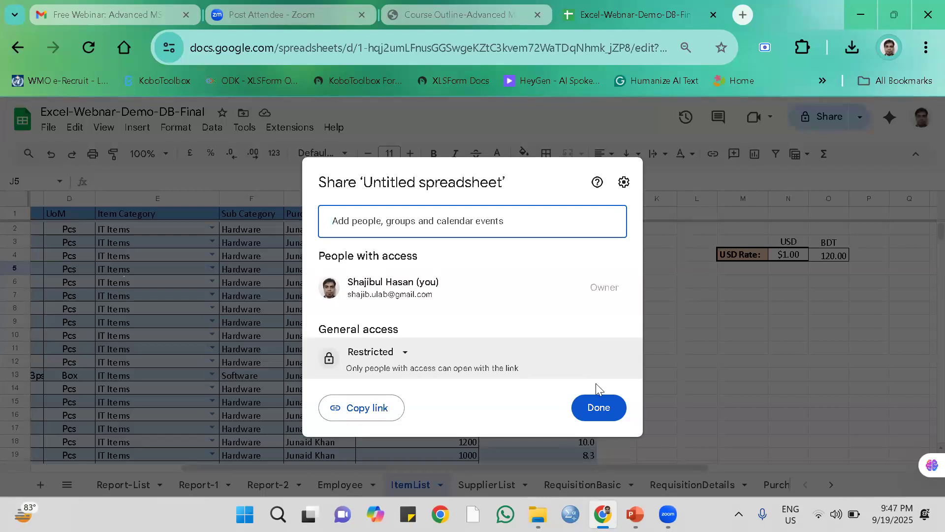
pyautogui.click(596, 412)
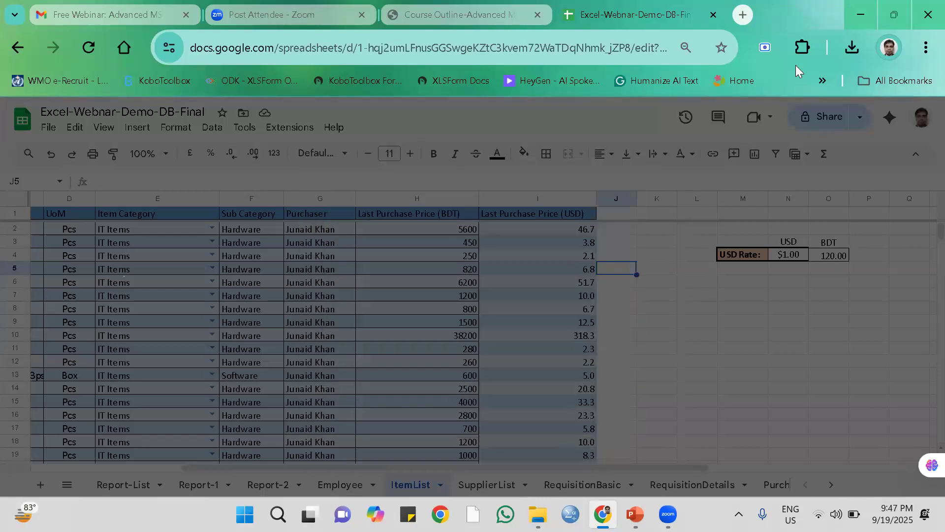
# Share the spreadsheet with Anyone with the link in the Editor role.
pyautogui.click(828, 123)
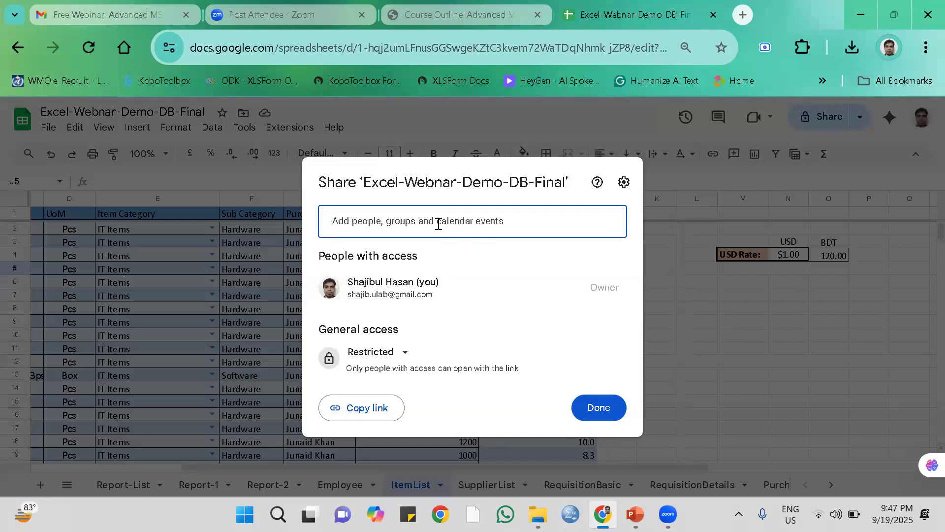
pyautogui.click(412, 221)
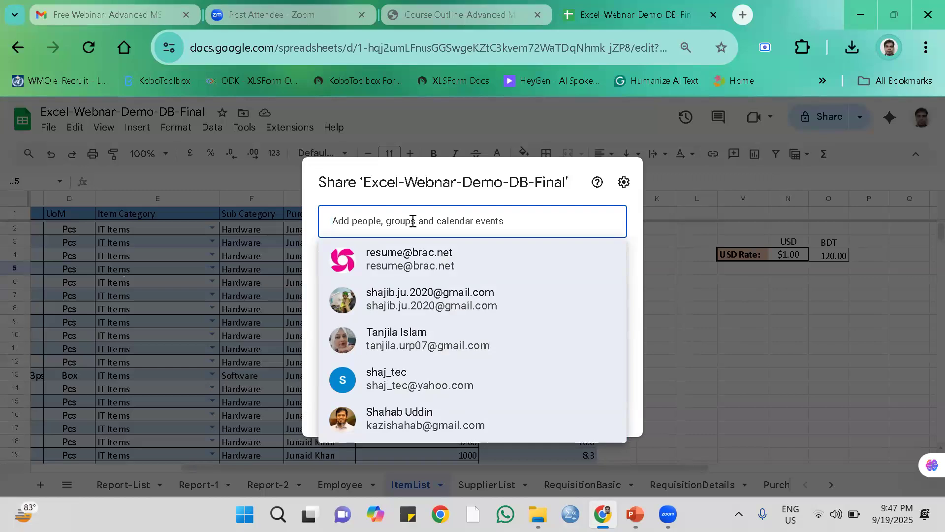
pyautogui.click(629, 253)
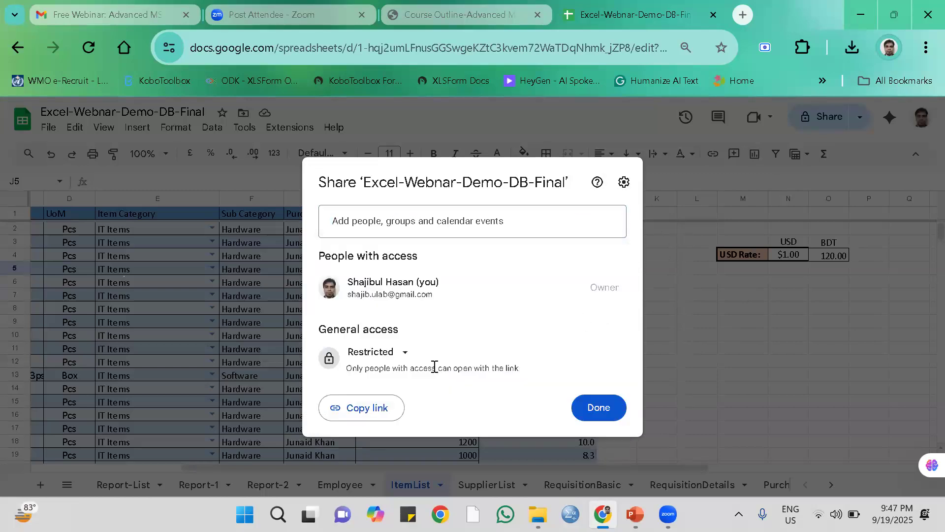
pyautogui.click(408, 356)
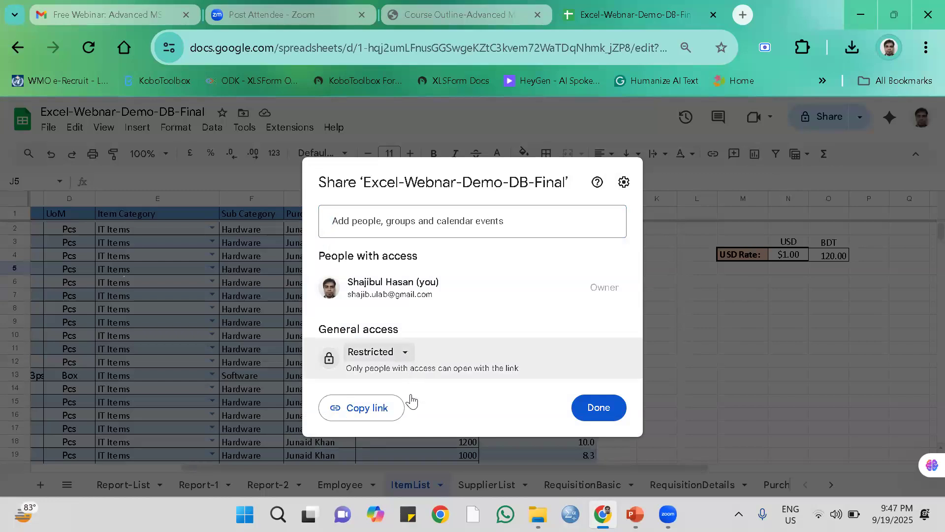
pyautogui.click(410, 415)
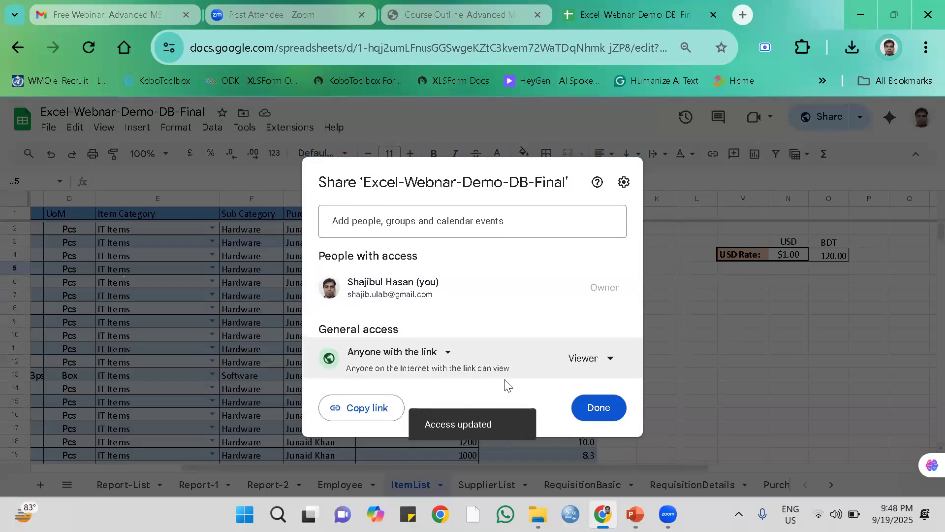
pyautogui.click(611, 363)
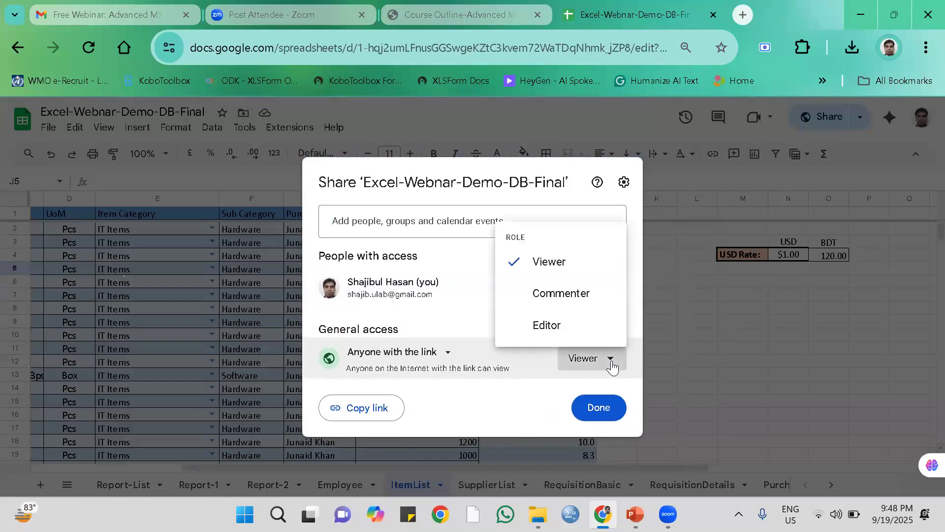
pyautogui.click(554, 328)
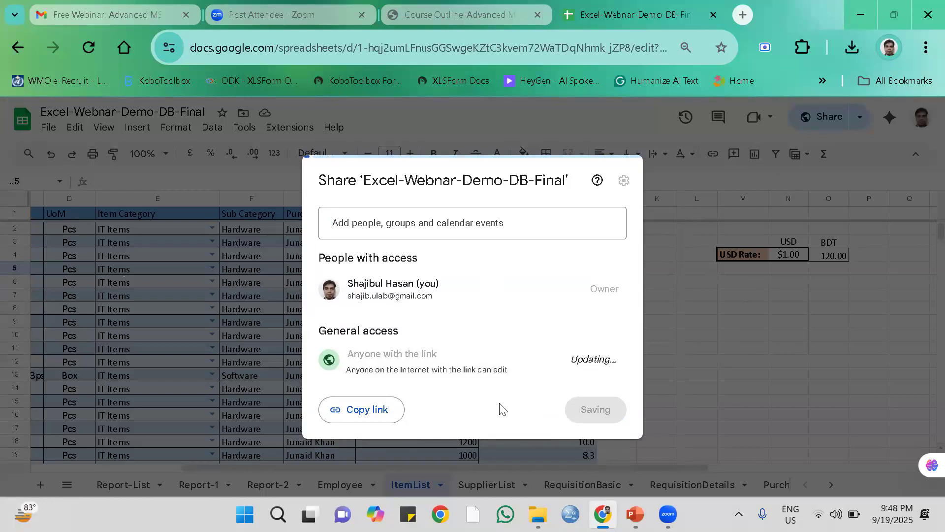
pyautogui.click(598, 407)
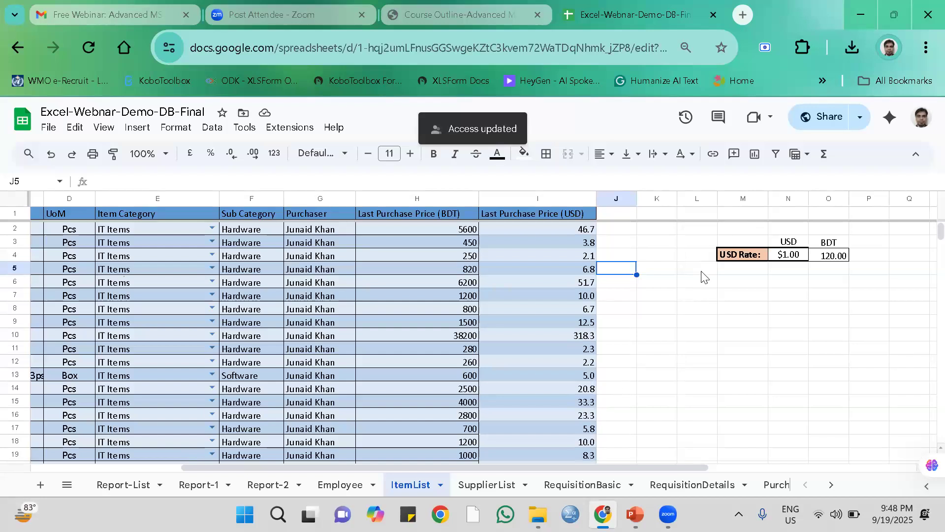
# Switch to File Explorer and open Excel-Webnar-Demo-DB-Final from the Webinar-Excel folder in Excel.
pyautogui.click(861, 15)
pyautogui.click(860, 18)
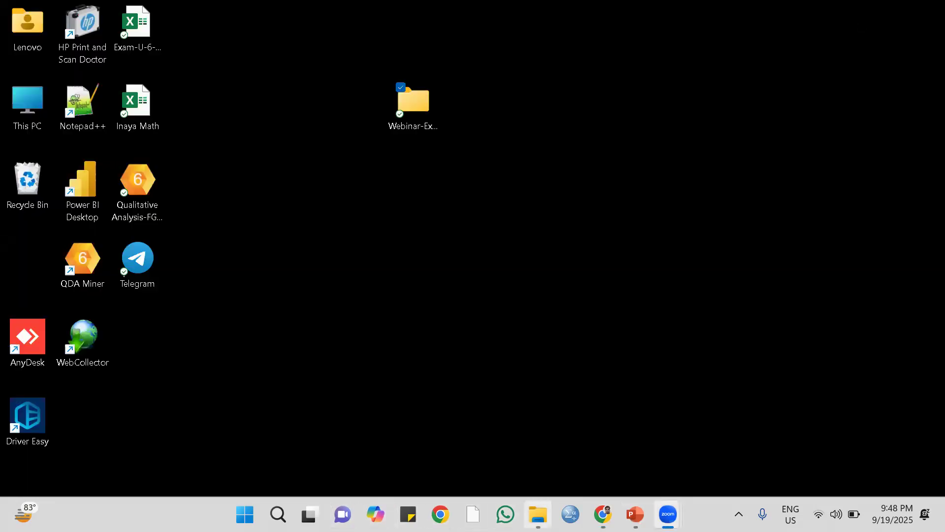
pyautogui.click(538, 514)
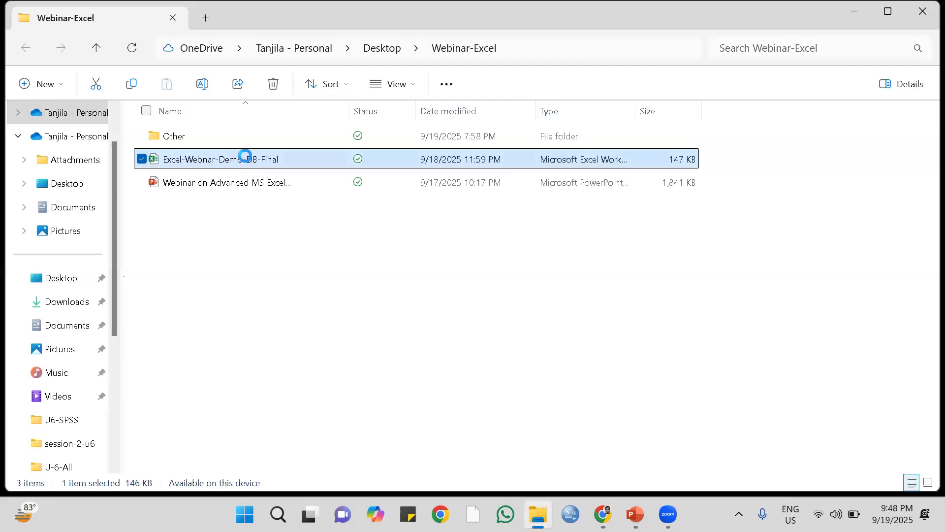
pyautogui.press('Return')
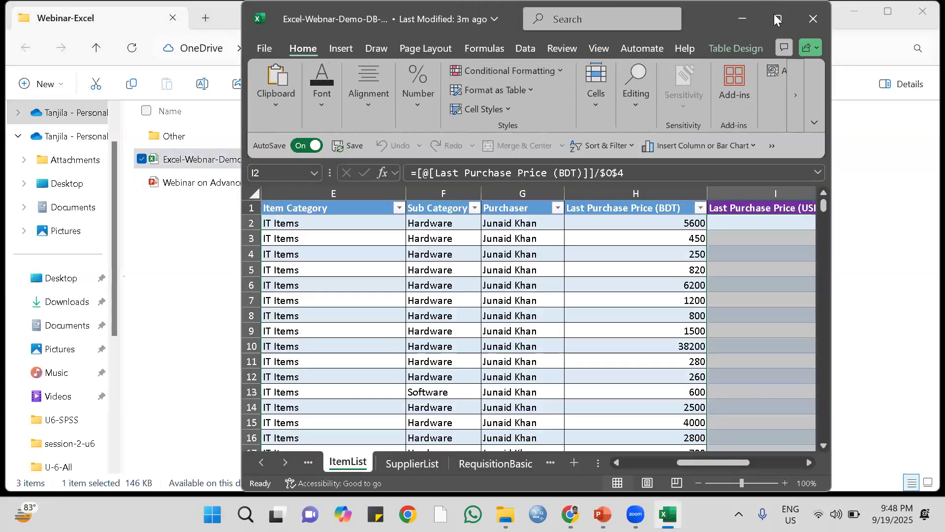
pyautogui.click(777, 19)
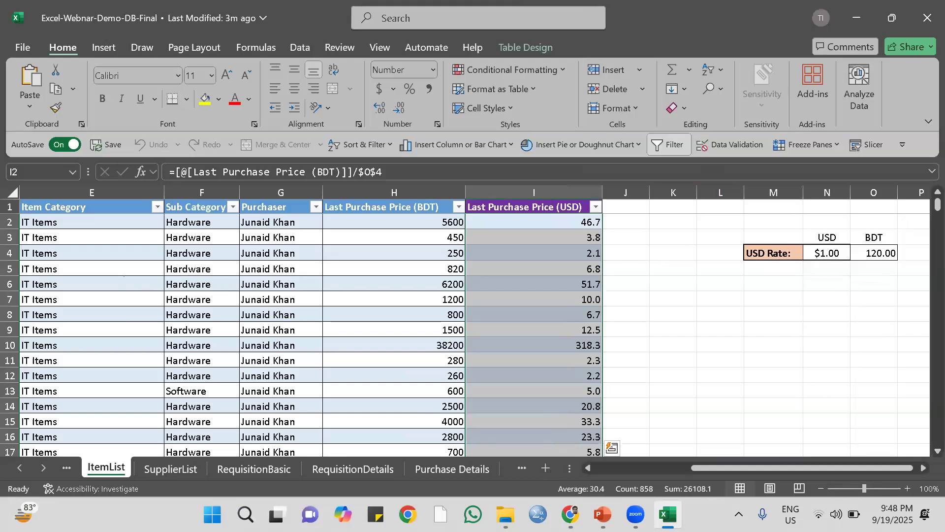
# Go to the first data cell of the Actual Urgency Type column, I2, in the RequisitionBasic sheet.
pyautogui.moveTo(628, 503)
pyautogui.click(268, 470)
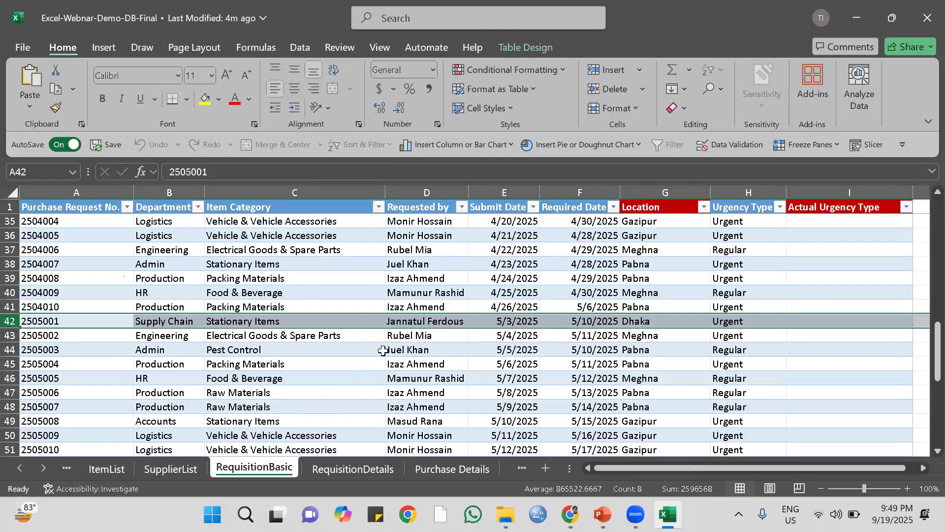
pyautogui.scroll(11, 816, 226)
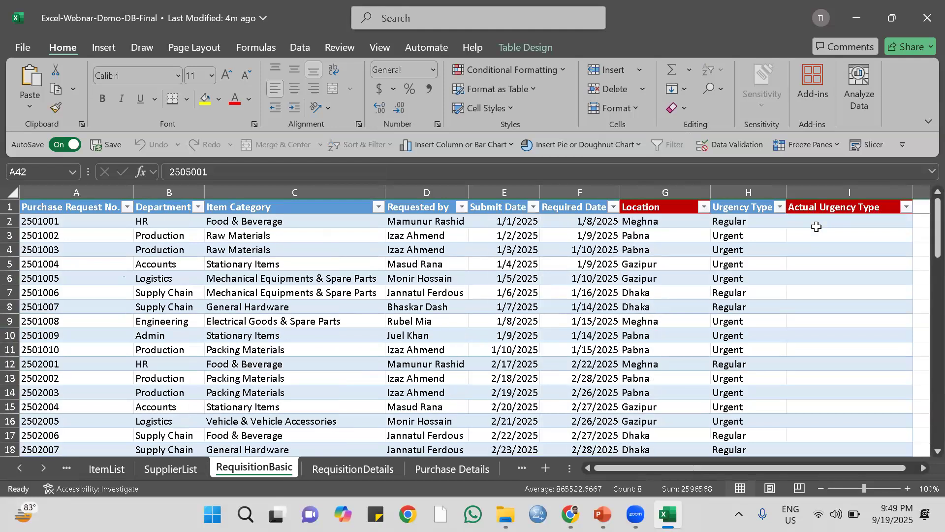
pyautogui.click(833, 224)
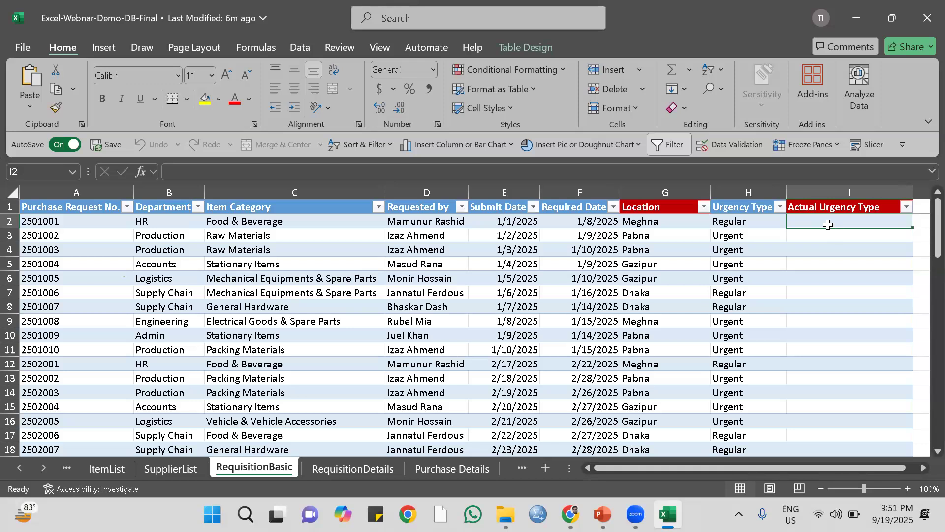
# Start an IF formula in I2 whose logical test subtracts the row's Submit Date from its Required Date.
pyautogui.click(830, 249)
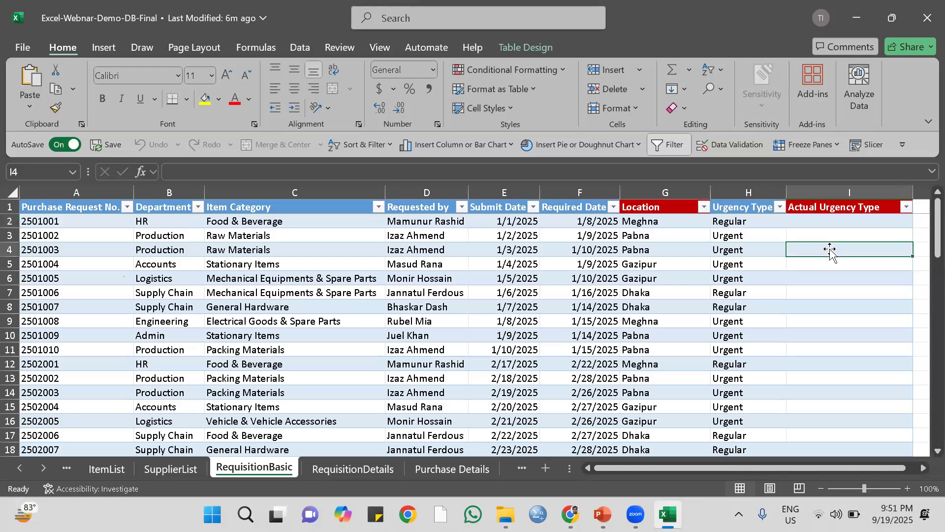
pyautogui.click(826, 221)
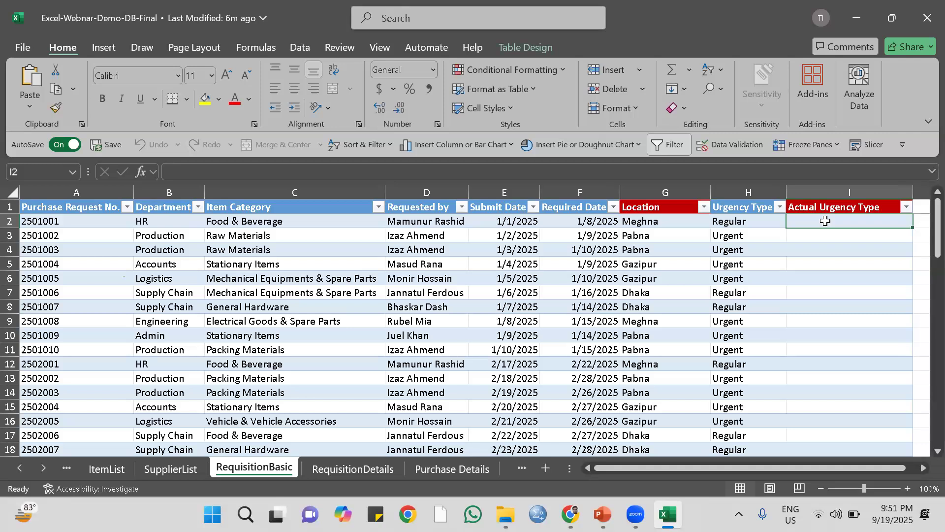
pyautogui.write('=')
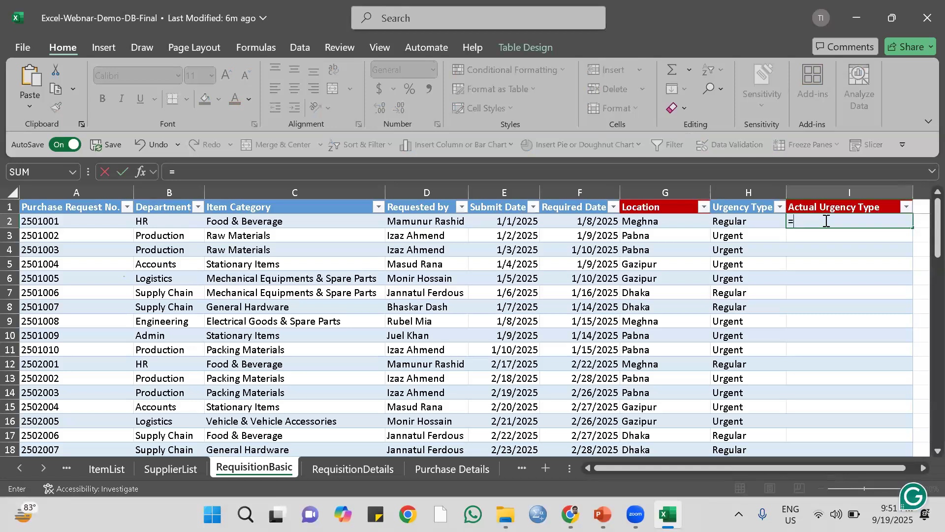
pyautogui.write('if')
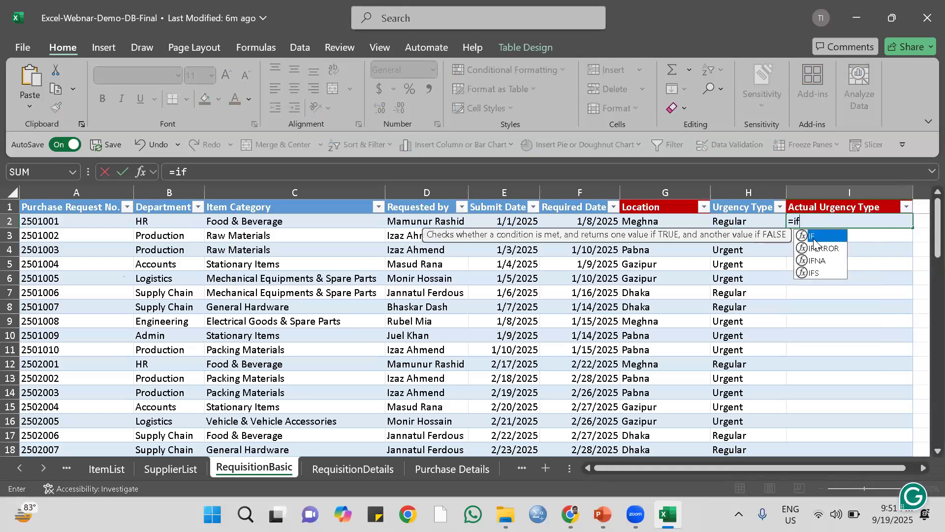
pyautogui.doubleClick(810, 236)
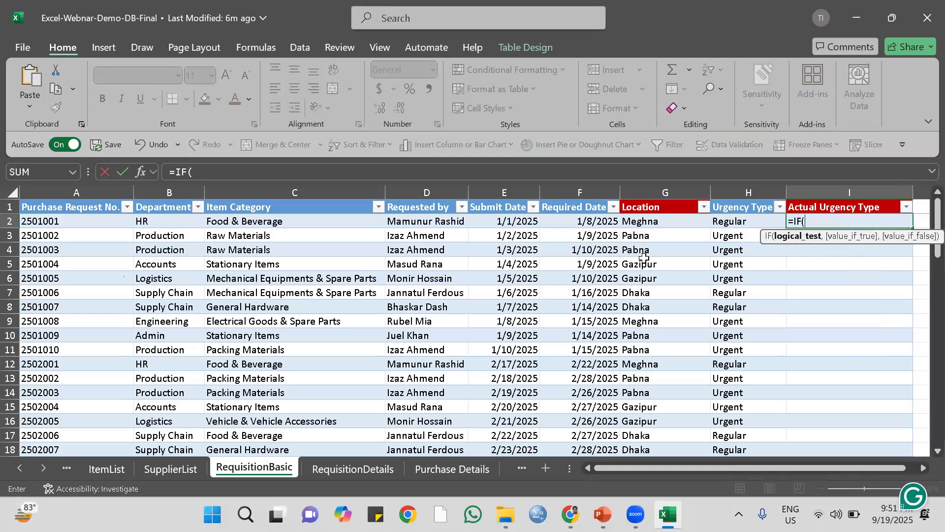
pyautogui.click(585, 219)
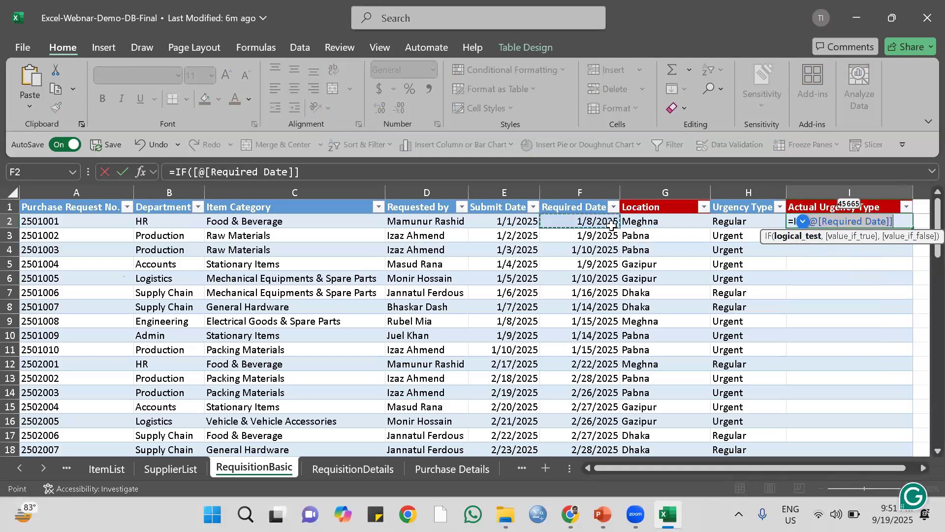
pyautogui.write('-')
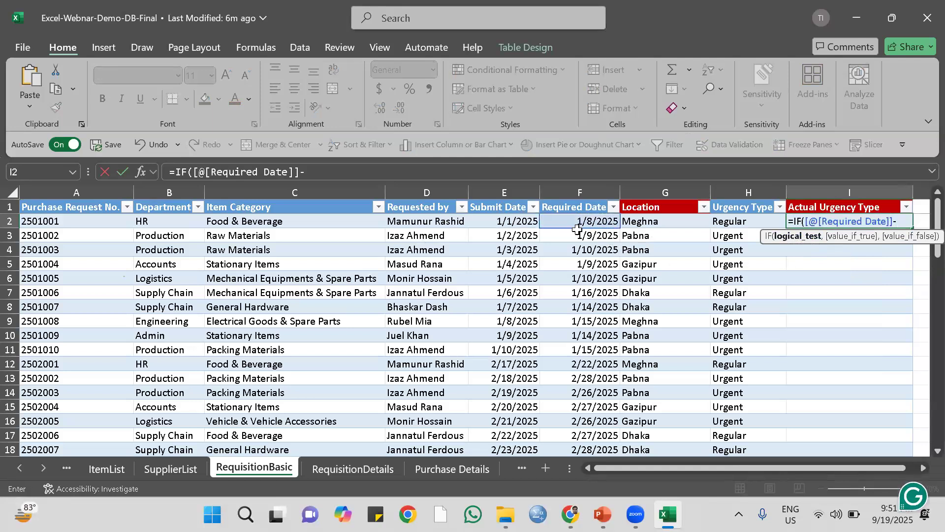
pyautogui.click(512, 222)
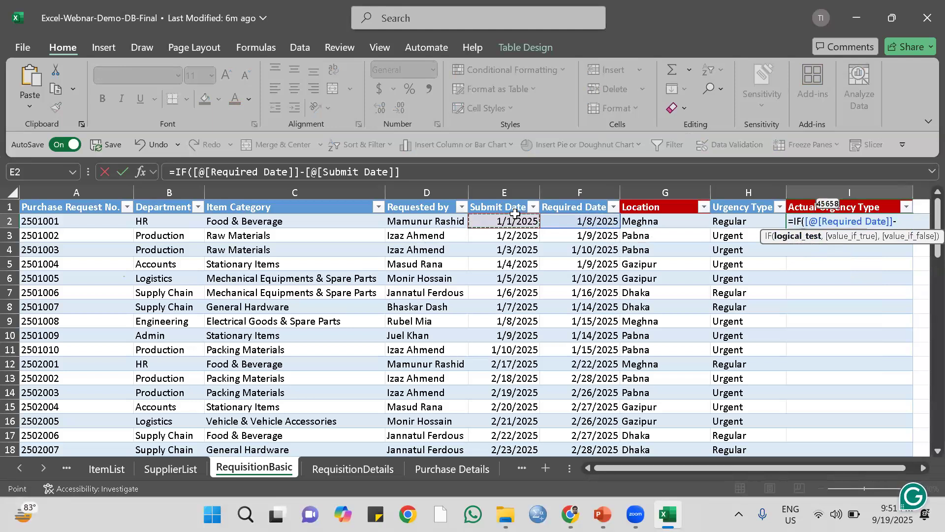
pyautogui.write(',')
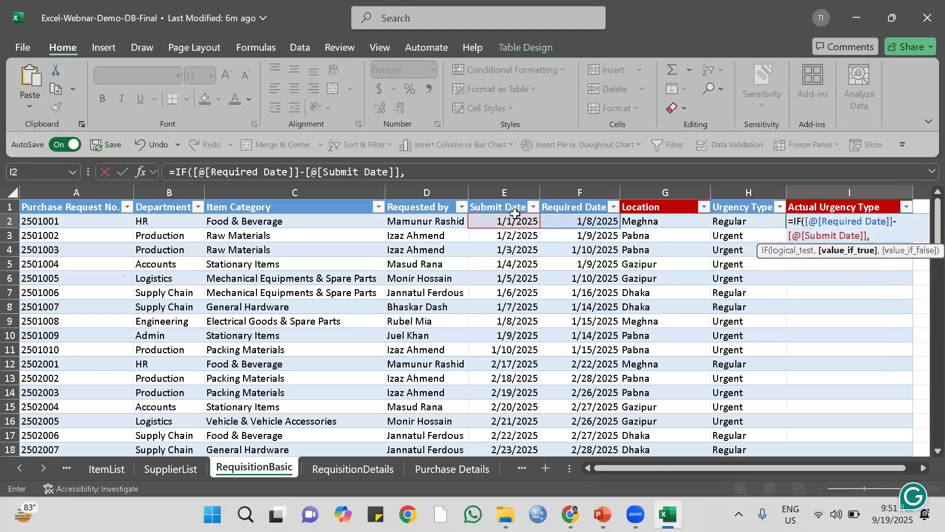
pyautogui.write('-')
# Enclose the date difference in parentheses, remove the stray characters after it, and complete the logical test as <=5.
pyautogui.click(404, 172)
pyautogui.click(349, 172)
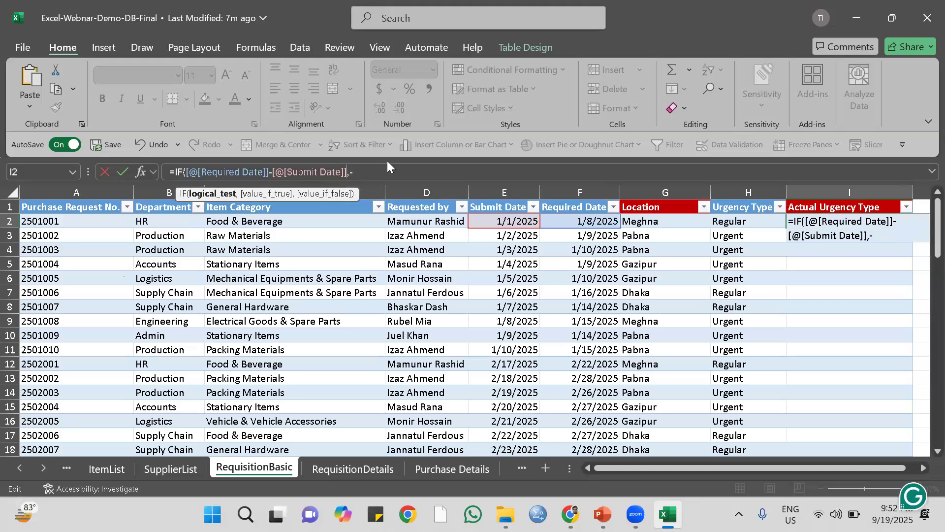
pyautogui.write(')')
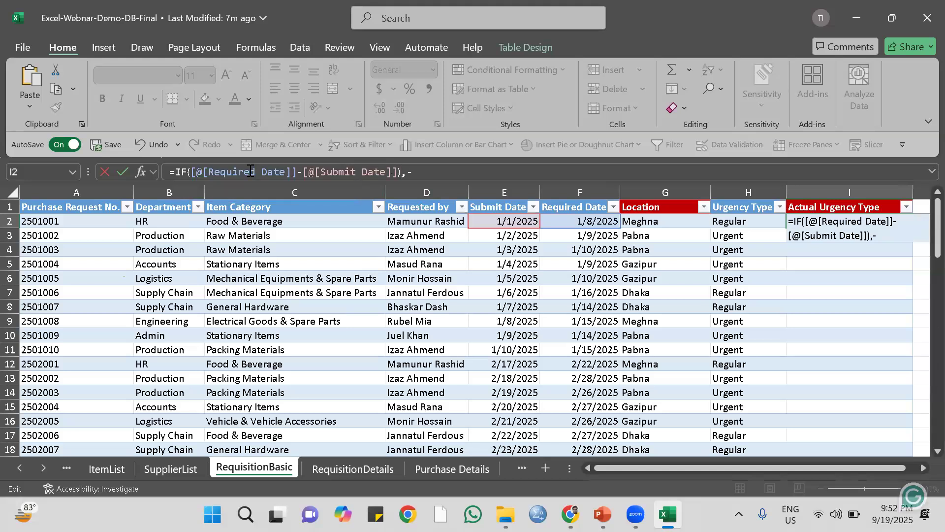
pyautogui.click(194, 172)
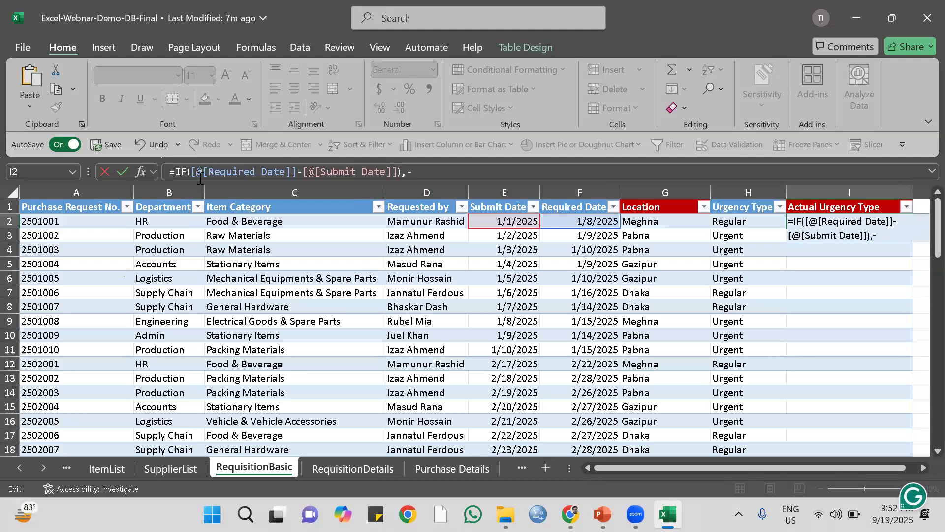
pyautogui.write('(')
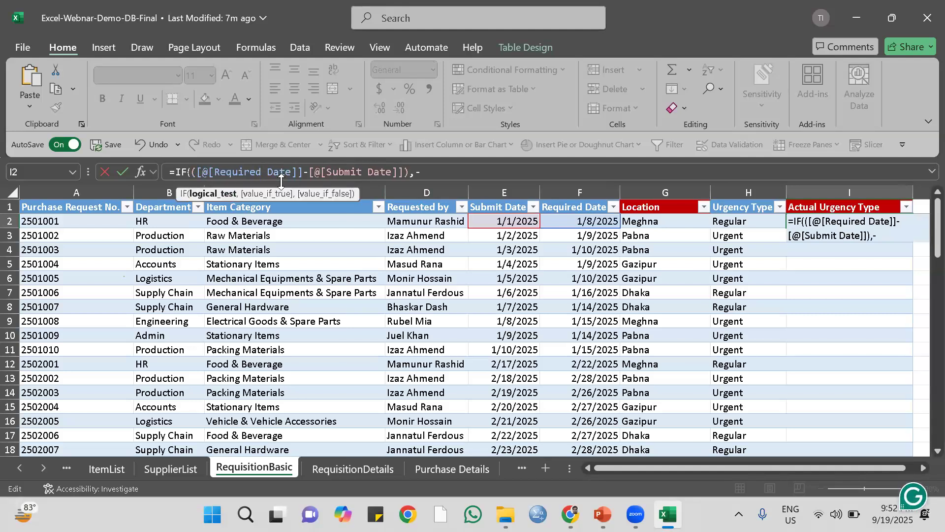
pyautogui.click(415, 172)
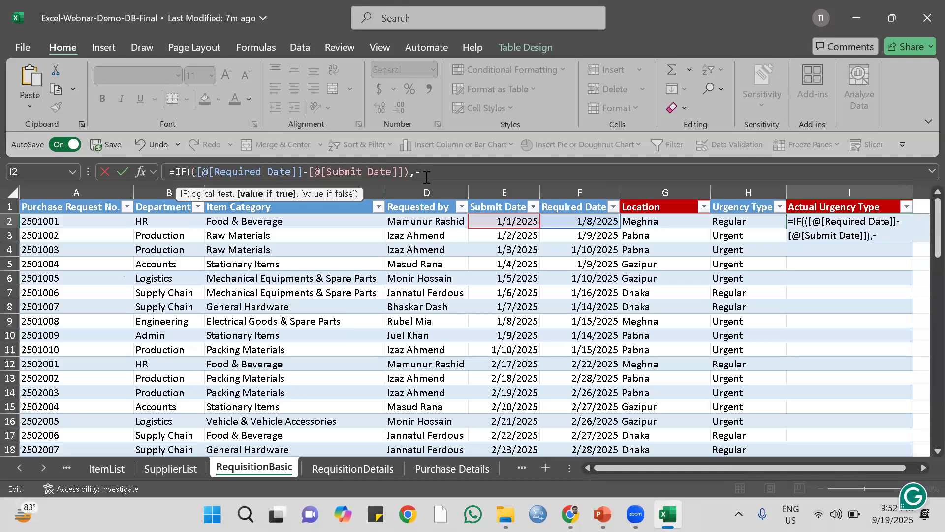
pyautogui.press('BackSpace')
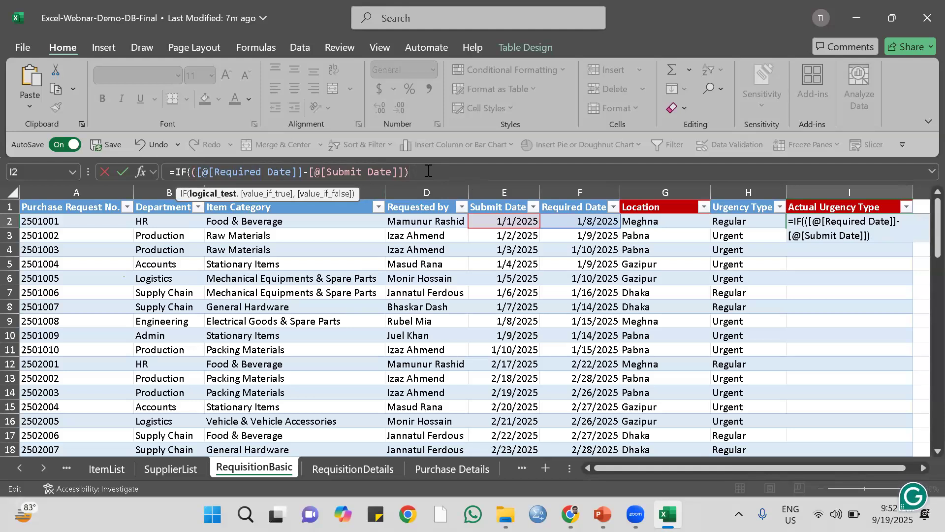
pyautogui.write('<=5')
pyautogui.write(',')
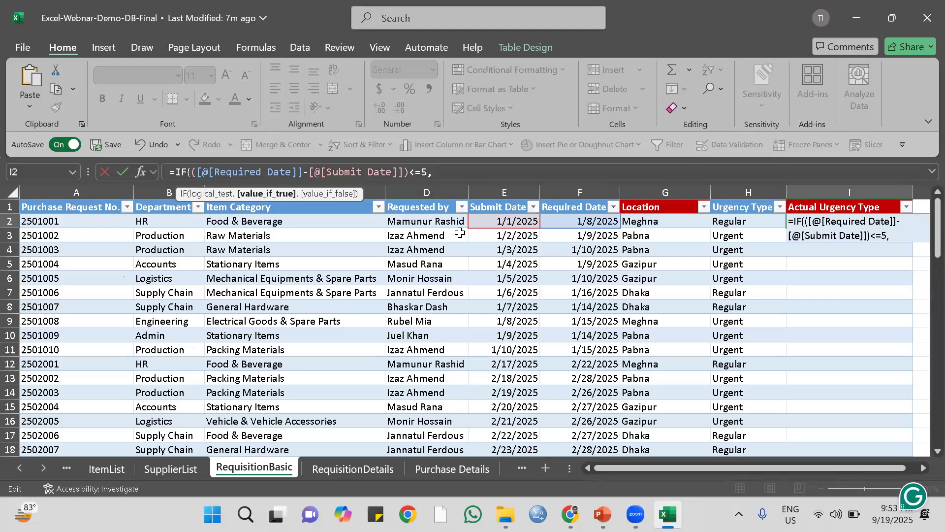
# Finish the IF formula with " Actual Urgent" as the true result and "Regular" as the false result, and enter it for the column.
pyautogui.write('" Actual U')
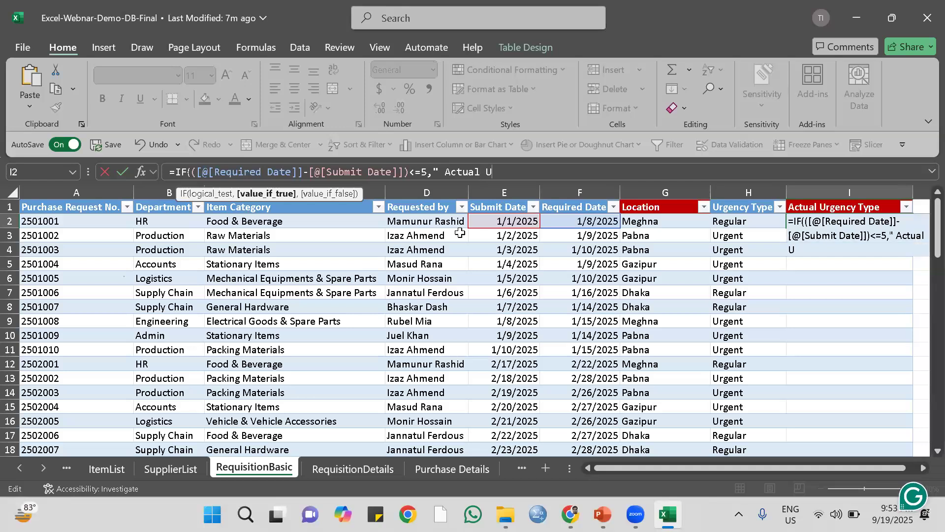
pyautogui.write('rgent"')
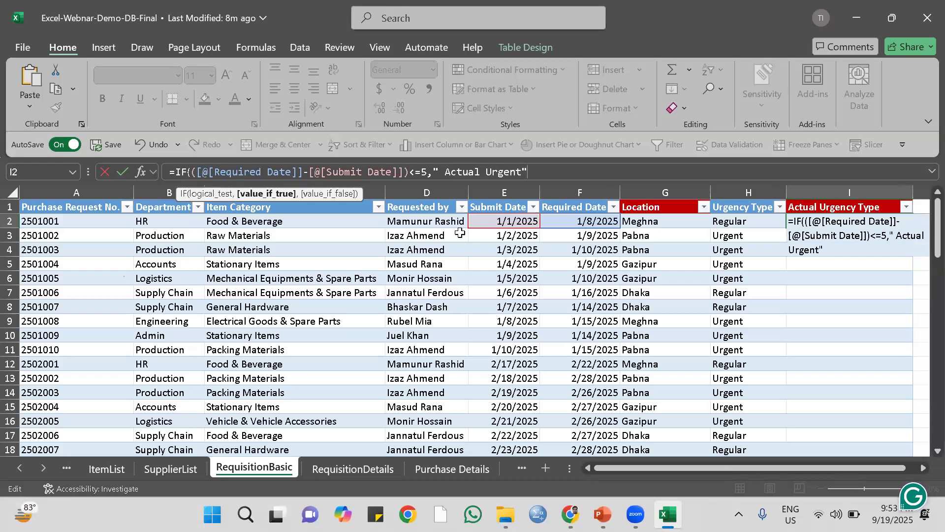
pyautogui.write(',"Regular')
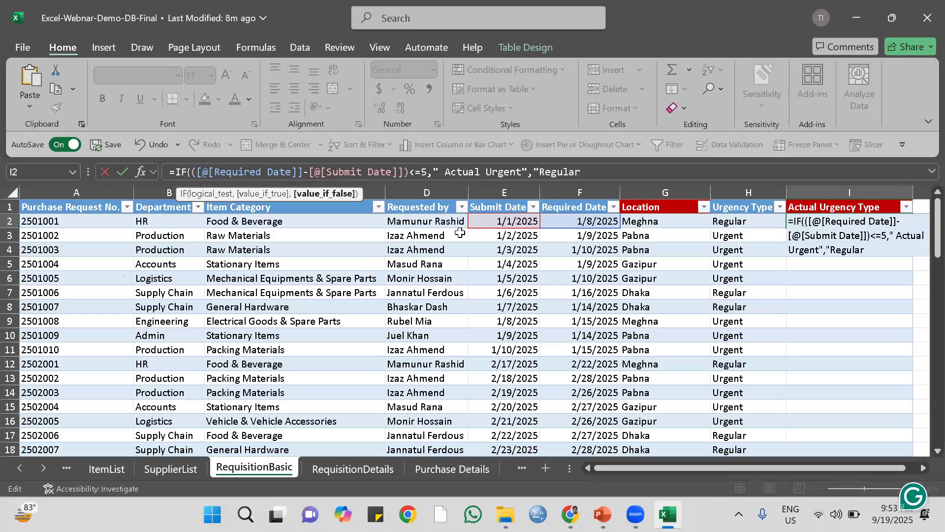
pyautogui.write('")')
pyautogui.press('Return')
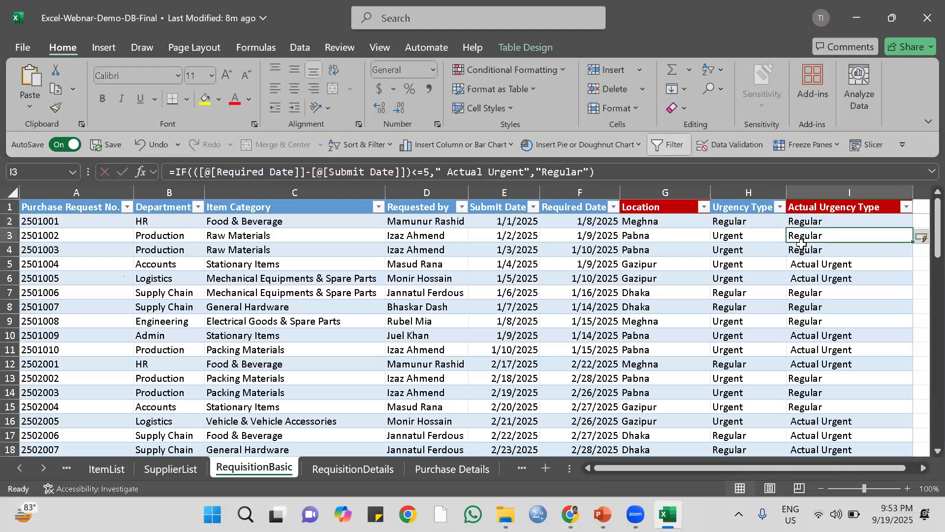
pyautogui.press('Down')
pyautogui.press('Down')
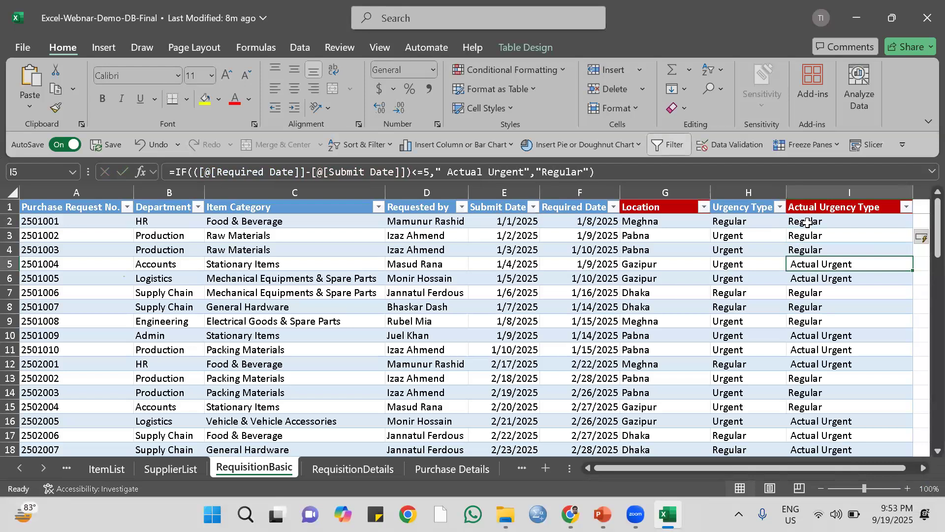
pyautogui.moveTo(788, 467); pyautogui.dragTo(729, 322)
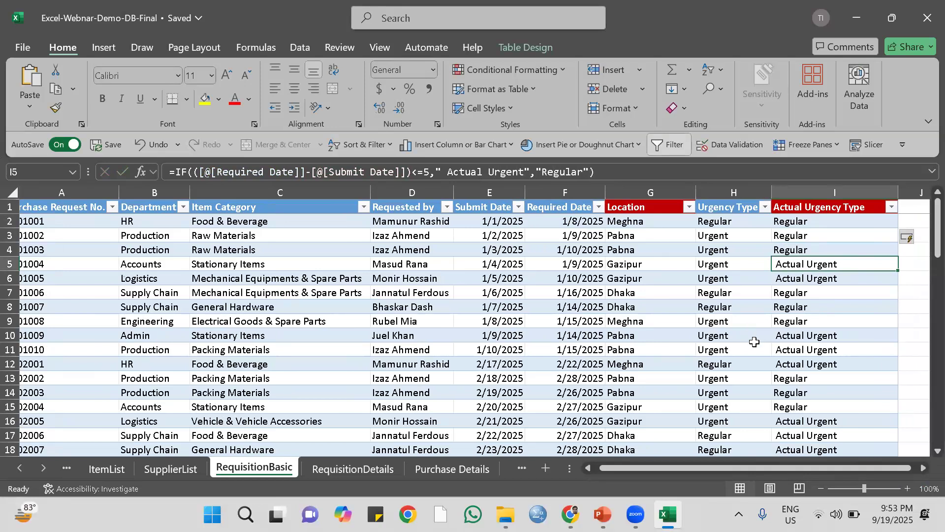
# Go to the first data cell of the Final Approval(OR) column, K2, in the RequisitionDetails sheet.
pyautogui.click(361, 466)
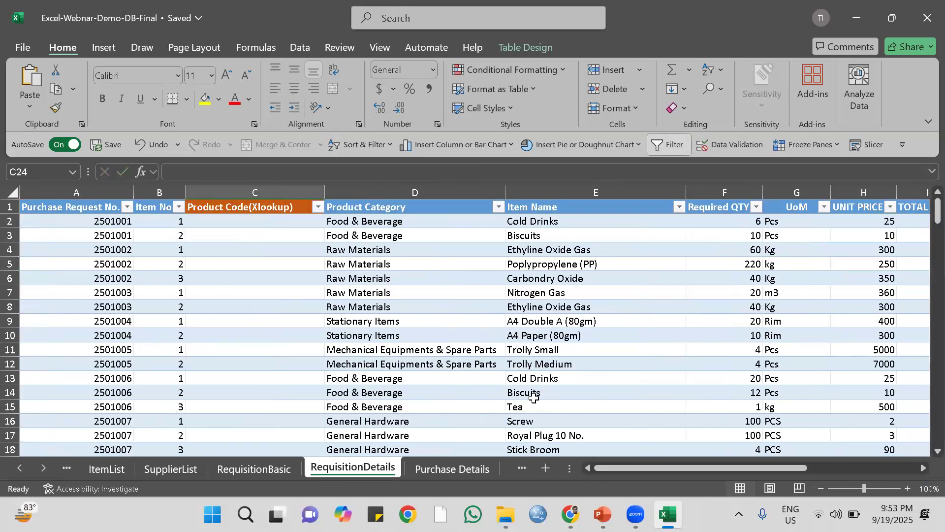
pyautogui.moveTo(618, 464); pyautogui.dragTo(789, 464)
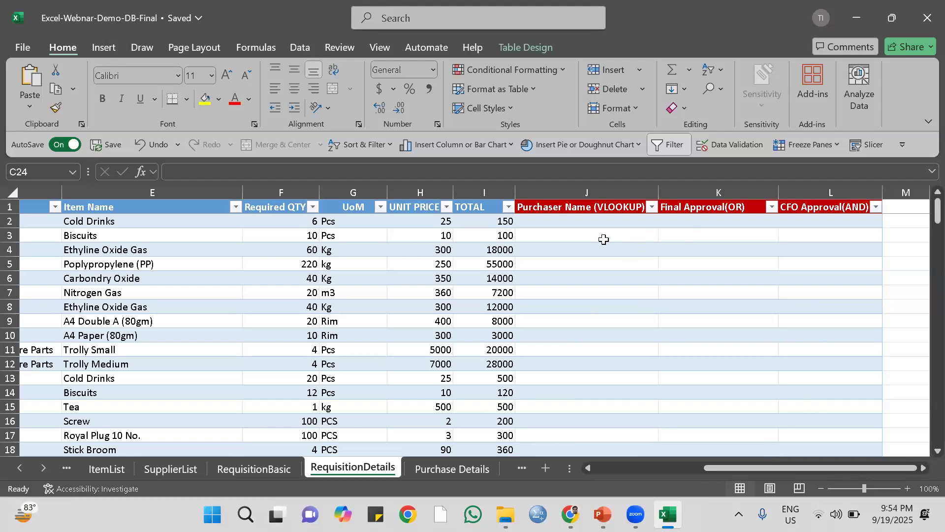
pyautogui.click(695, 221)
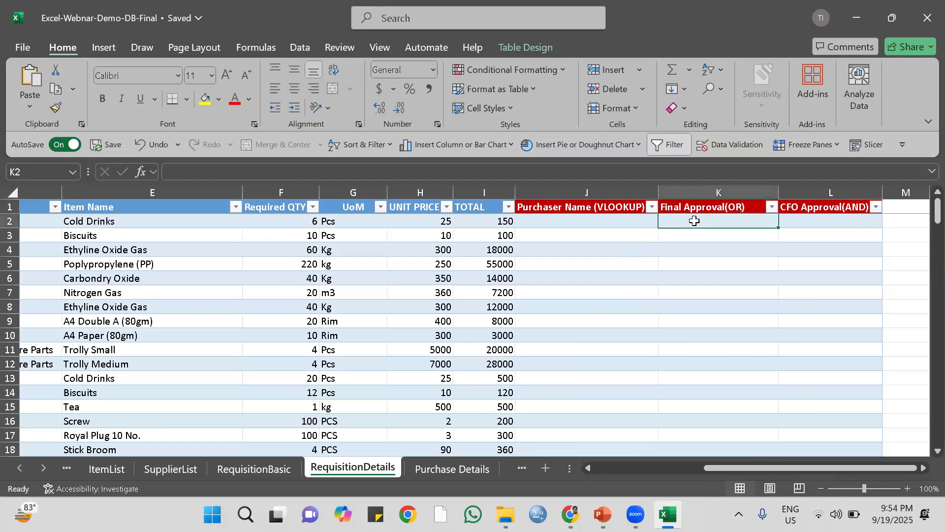
pyautogui.click(799, 223)
pyautogui.click(723, 222)
pyautogui.click(818, 221)
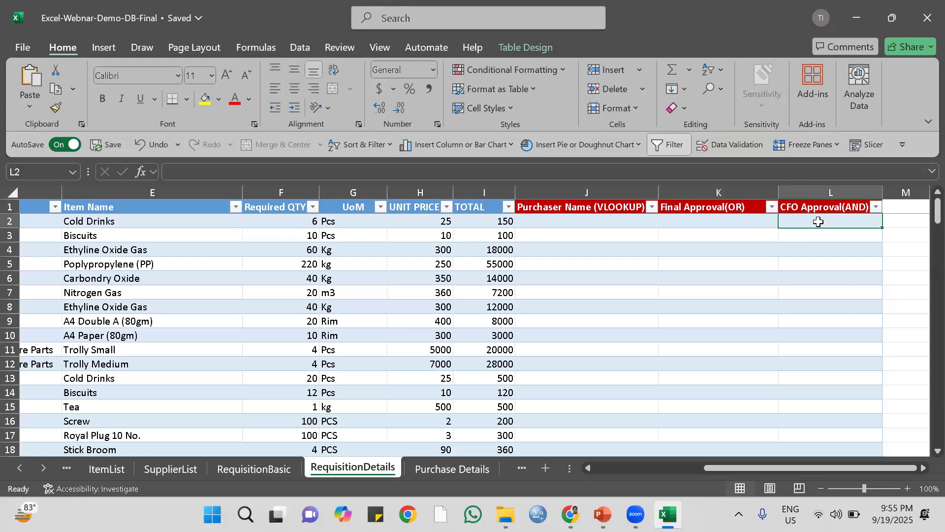
pyautogui.click(727, 222)
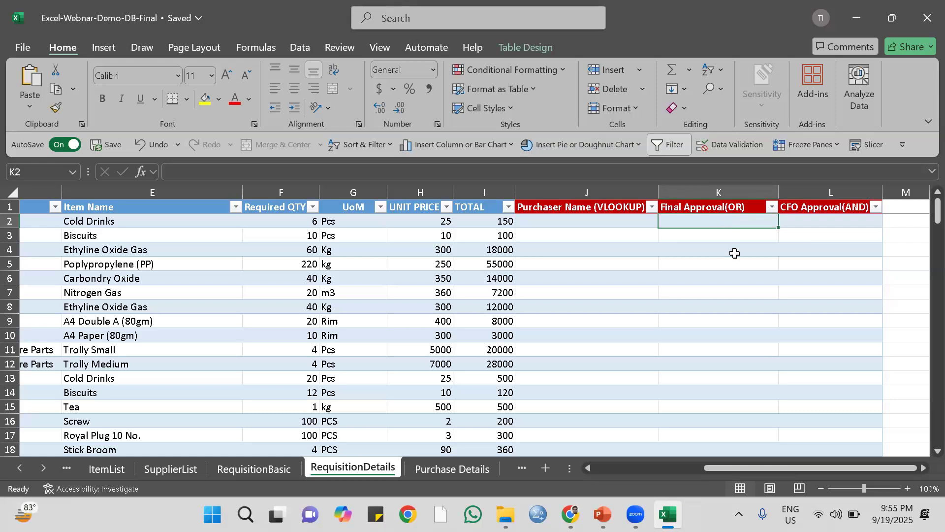
# Start an IF formula in K2 with a nested OR whose first condition is the row's TOTAL >=50000.
pyautogui.write('=')
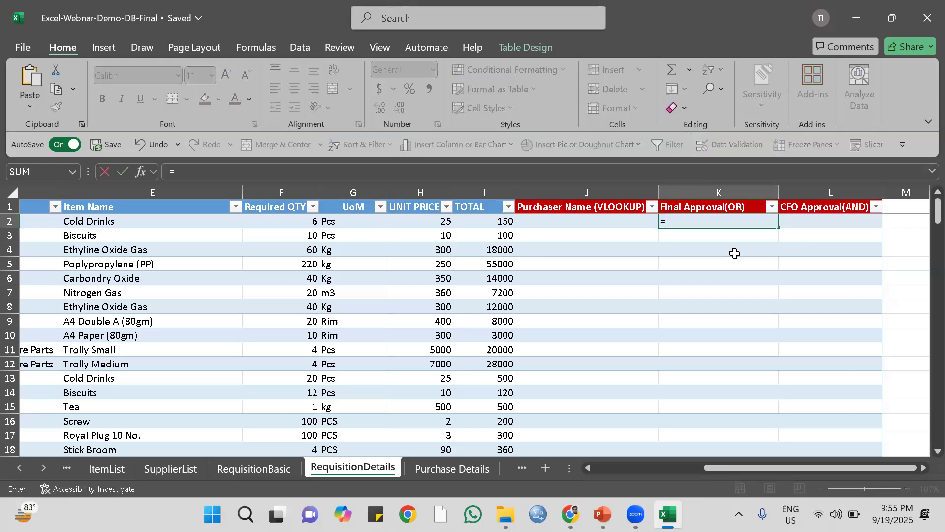
pyautogui.write('if(')
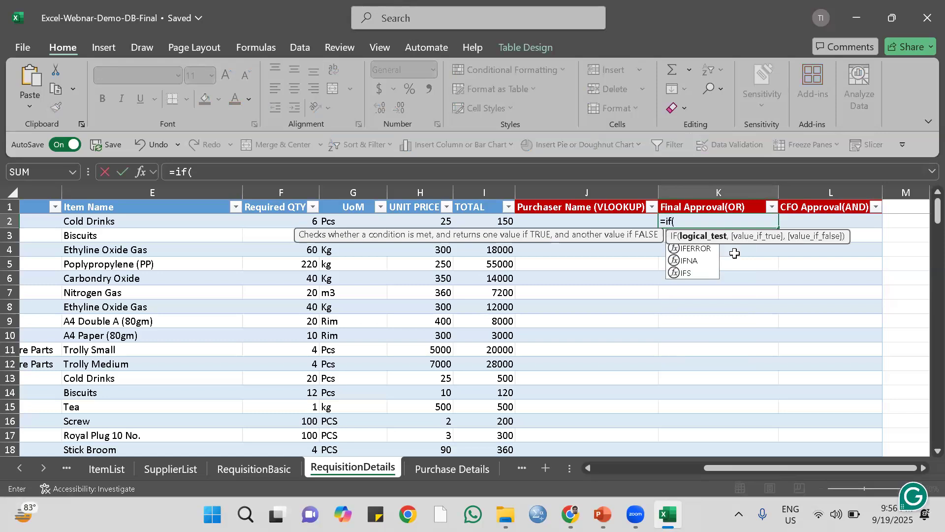
pyautogui.write('or')
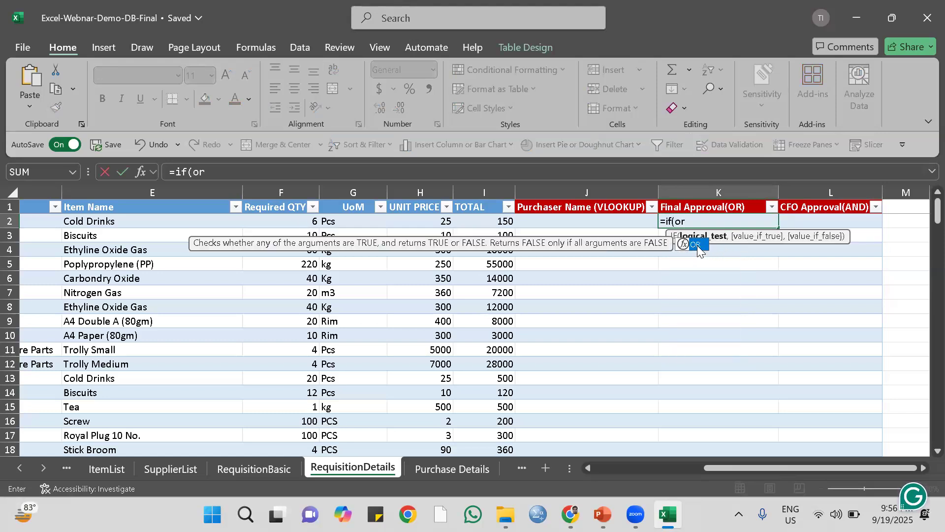
pyautogui.doubleClick(698, 246)
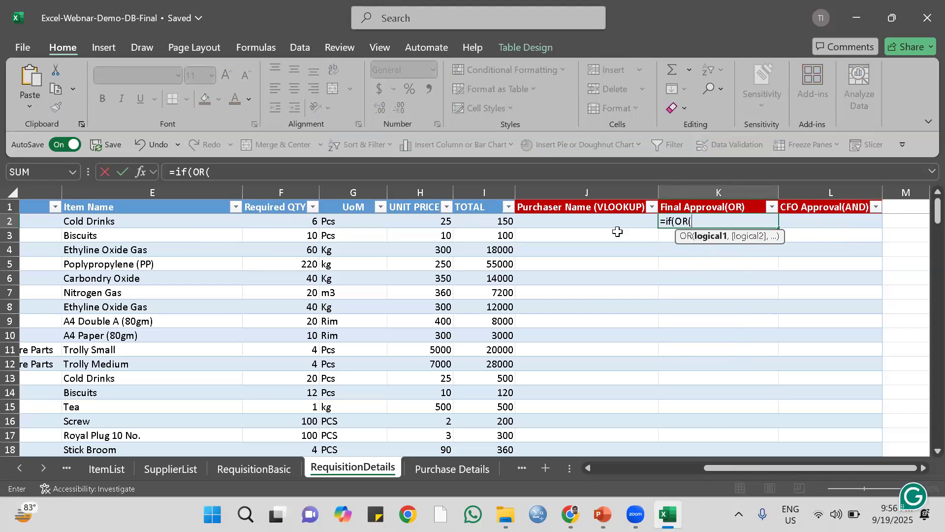
pyautogui.click(496, 219)
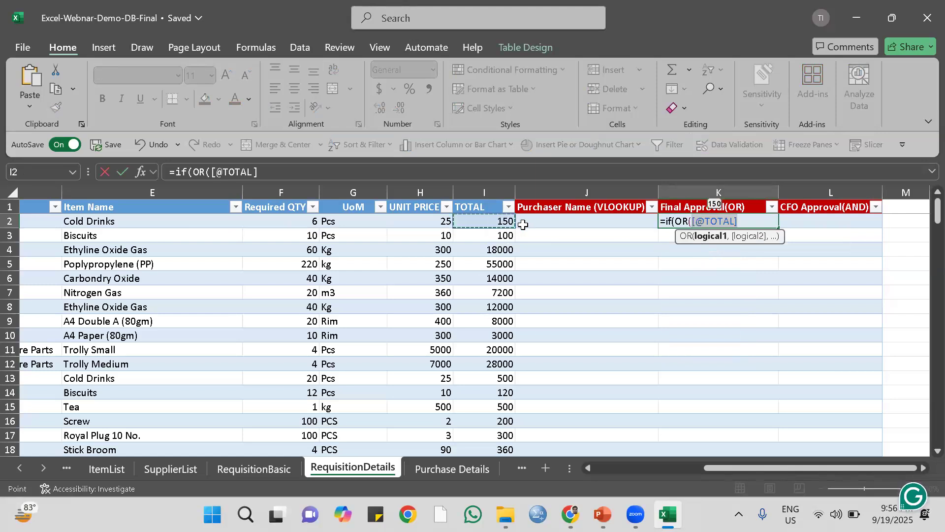
pyautogui.write('>=5')
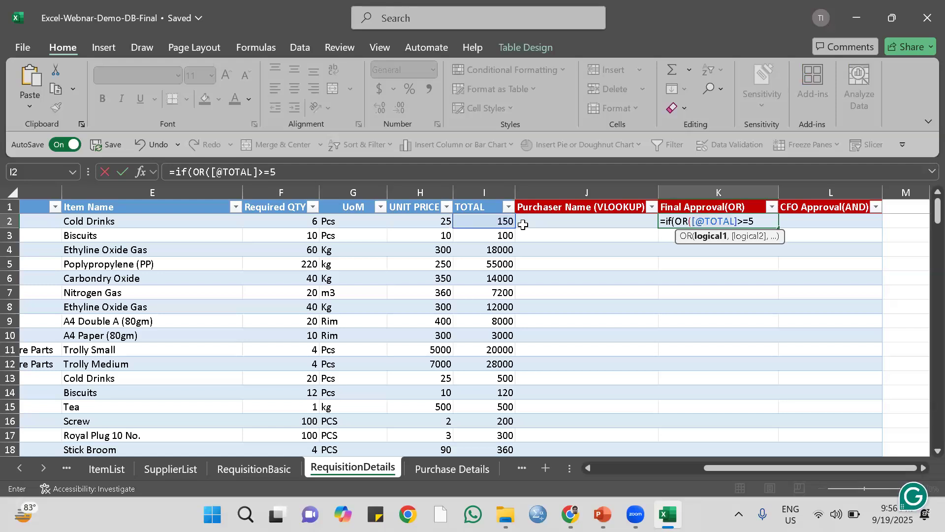
pyautogui.write('0000,')
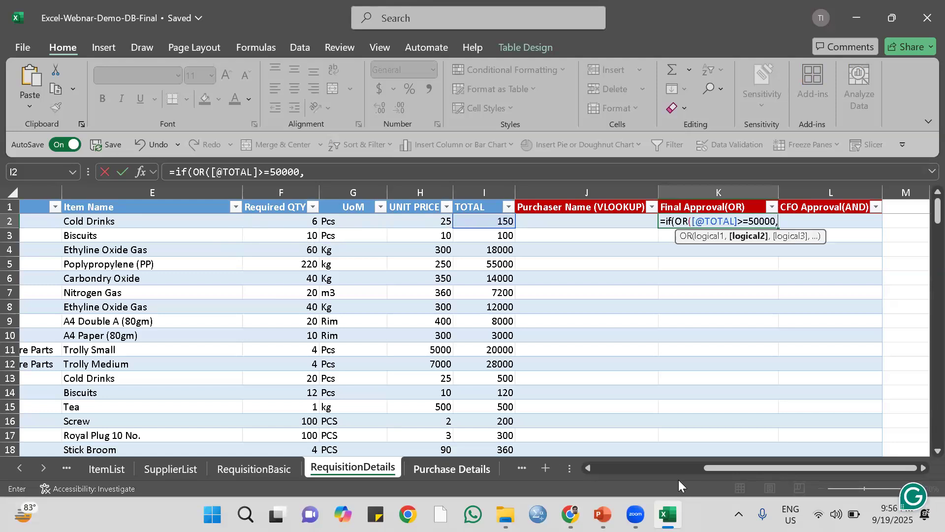
# Add the row's Product Category equal to "Raw Materials" as the second OR condition and close the OR function.
pyautogui.moveTo(709, 469); pyautogui.dragTo(644, 472)
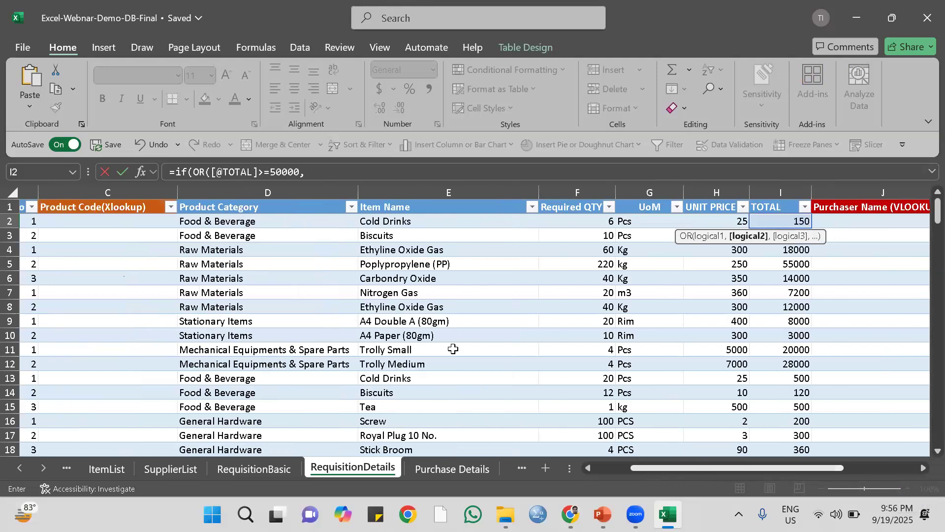
pyautogui.click(233, 221)
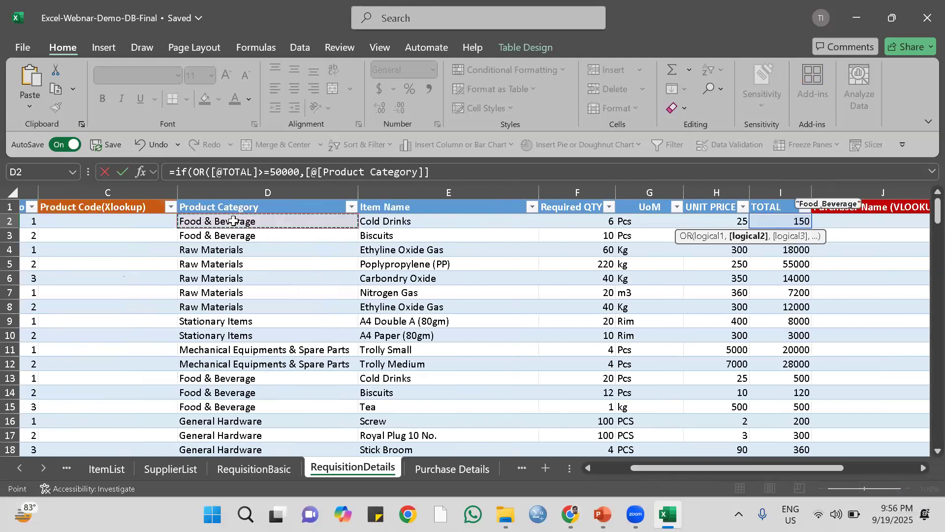
pyautogui.click(446, 171)
pyautogui.write('=')
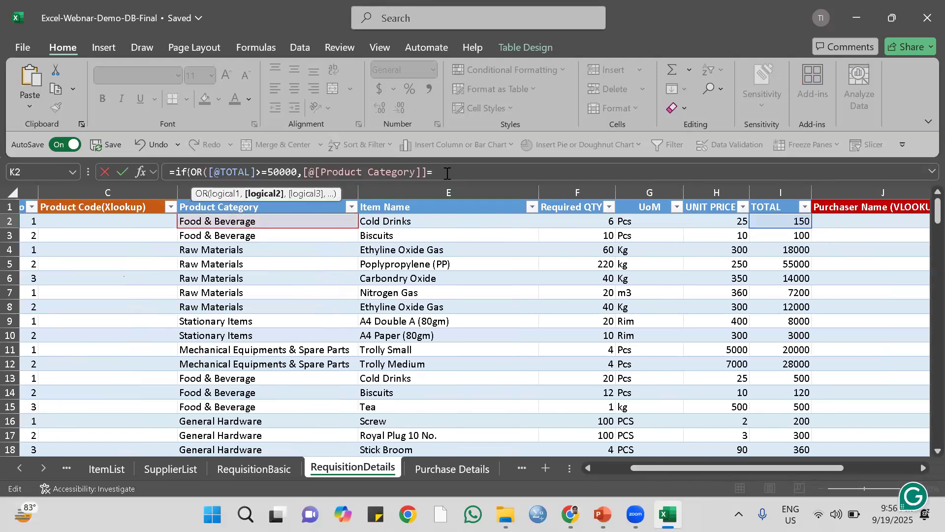
pyautogui.write('"Raw Materi')
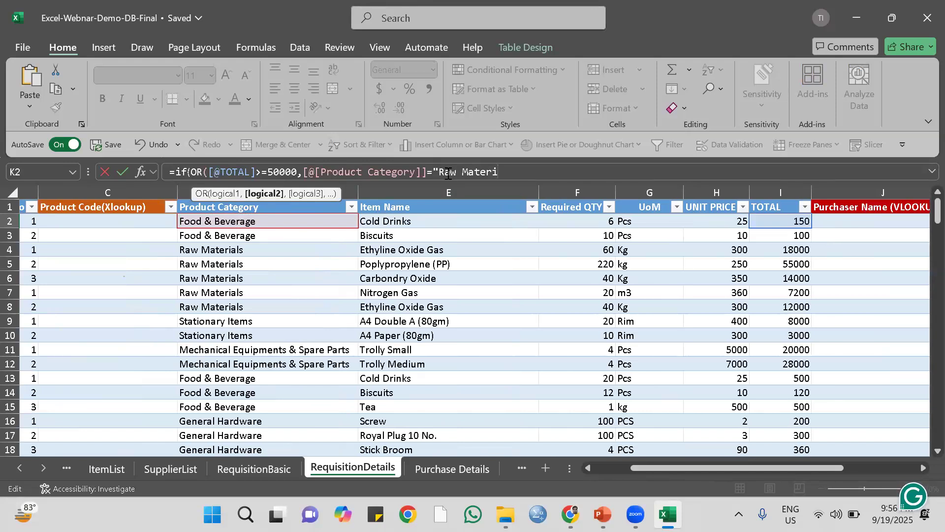
pyautogui.write('als"')
pyautogui.write(')')
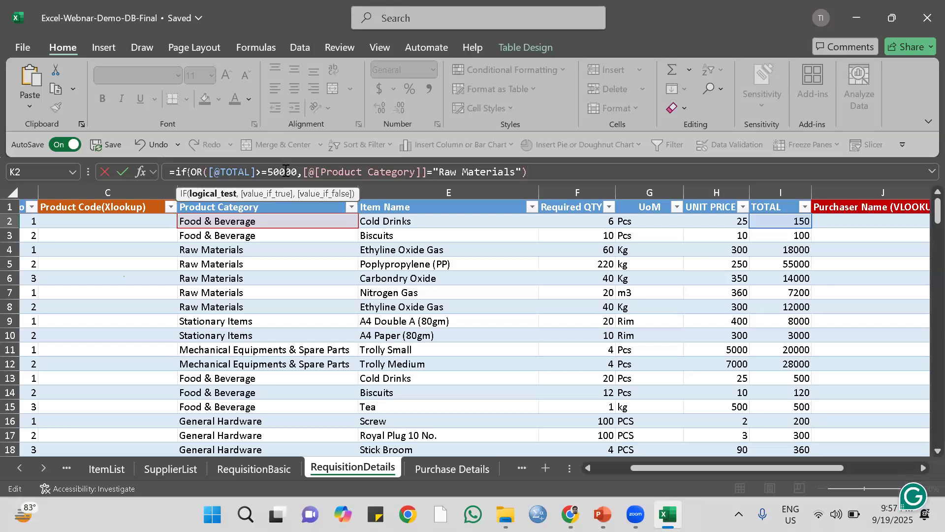
# Finish the Final Approval(OR) formula with "MD" as the true result and "SC-HOD" as the false result, and enter it for the column.
pyautogui.write(',')
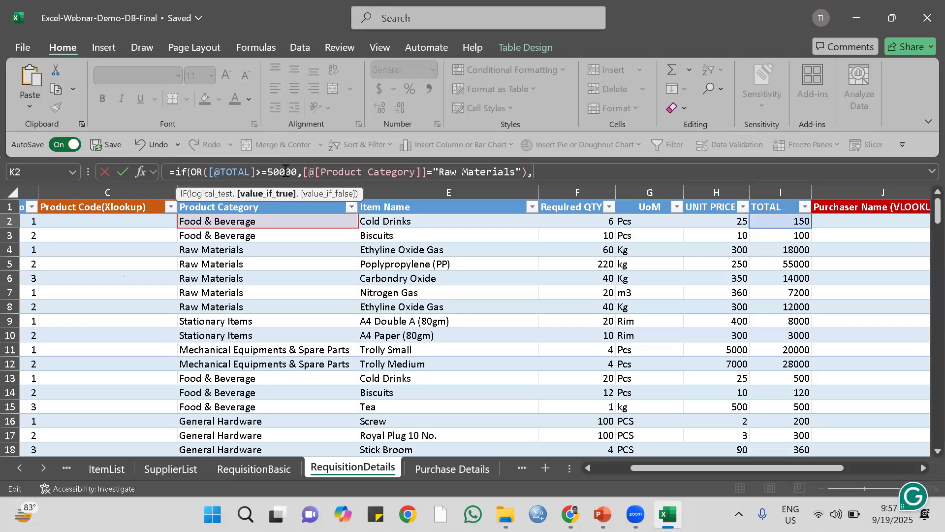
pyautogui.write('"MD",')
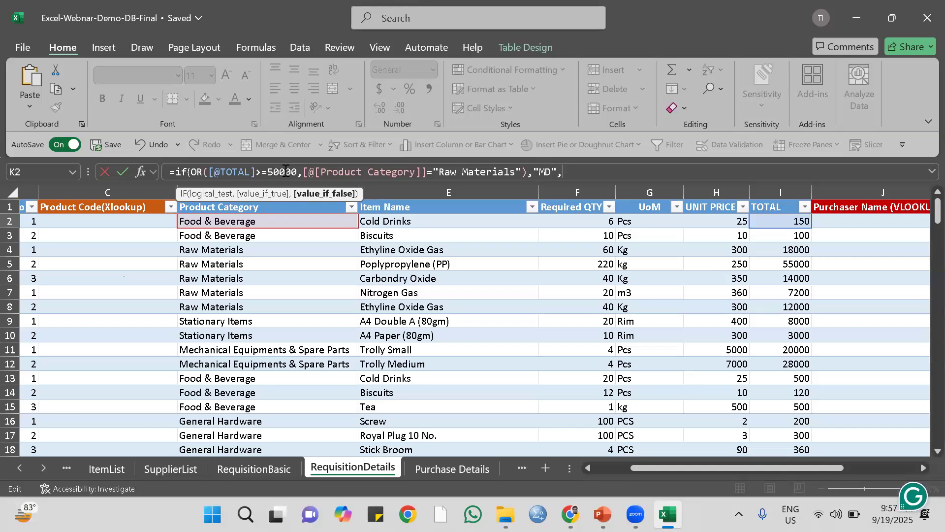
pyautogui.write('"SC-HOD"')
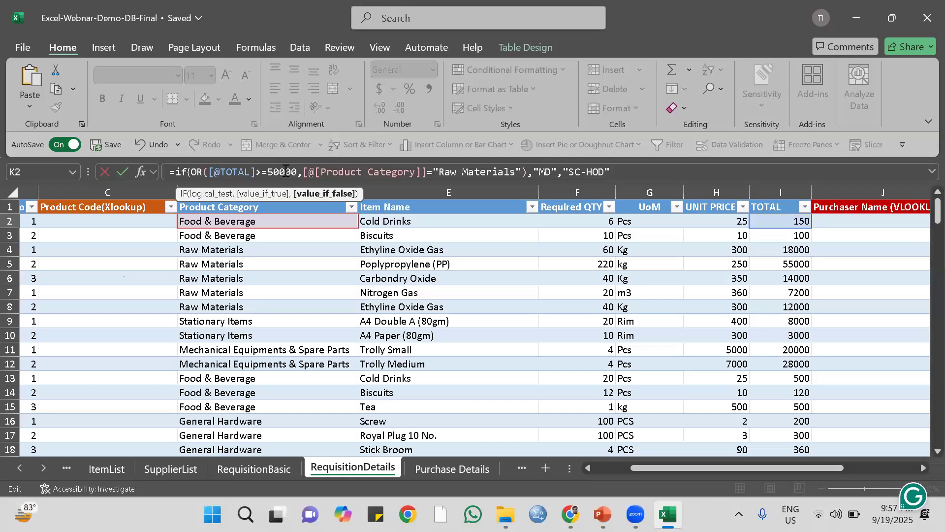
pyautogui.write(')')
pyautogui.press('Return')
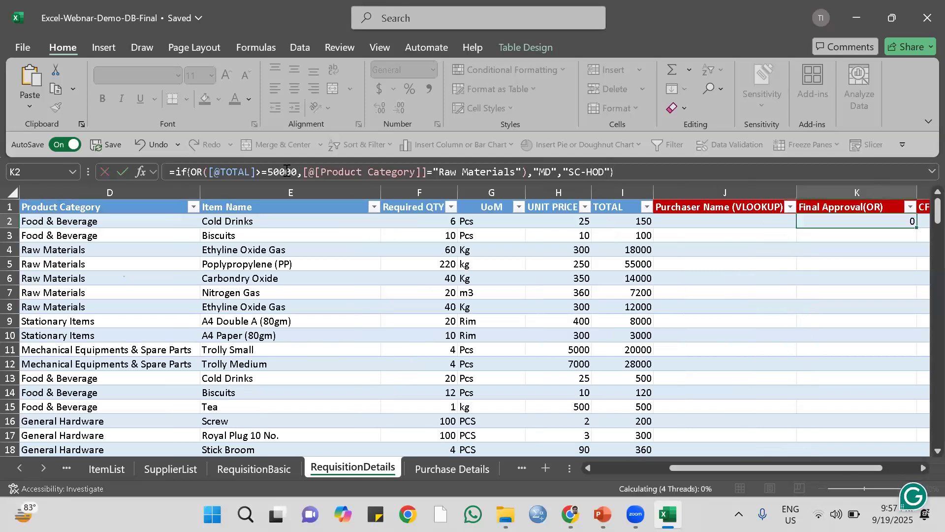
pyautogui.moveTo(692, 468); pyautogui.dragTo(727, 468)
pyautogui.moveTo(701, 230); pyautogui.dragTo(702, 221)
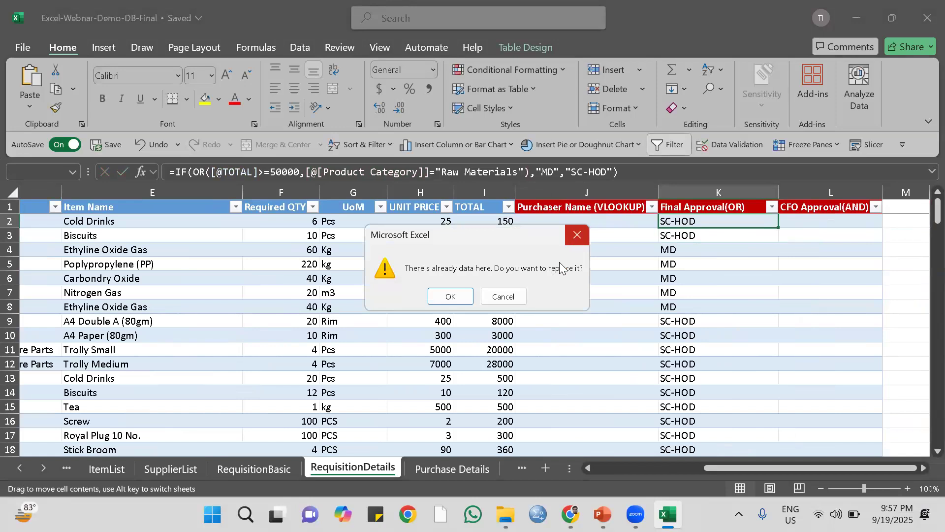
pyautogui.press('Escape')
# Start an IF formula in L2 of the CFO Approval(AND) column with a nested AND whose first condition is the row's TOTAL >=60000.
pyautogui.press('Right')
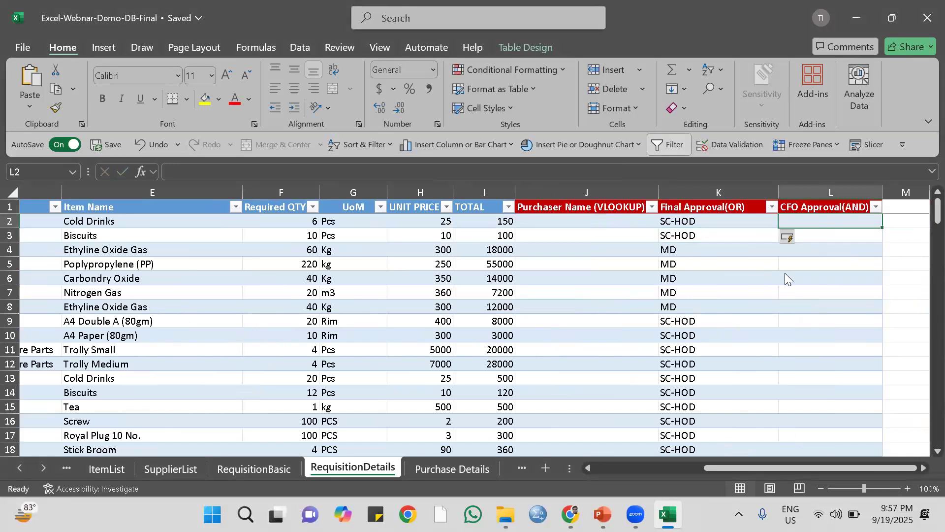
pyautogui.write('=if')
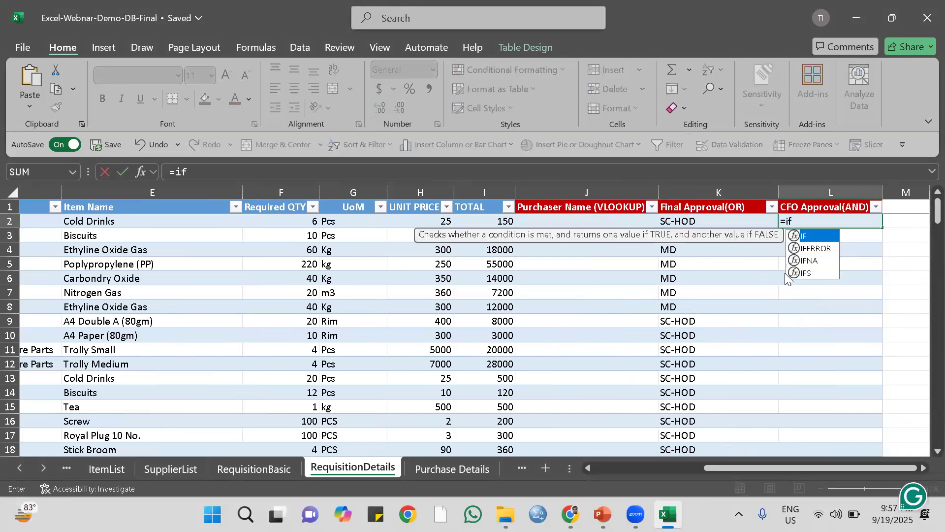
pyautogui.doubleClick(807, 238)
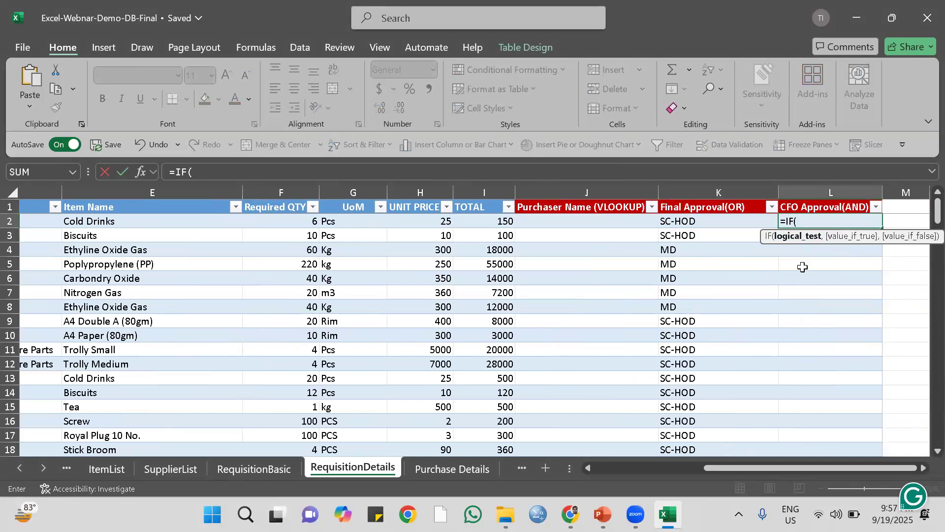
pyautogui.write('AND')
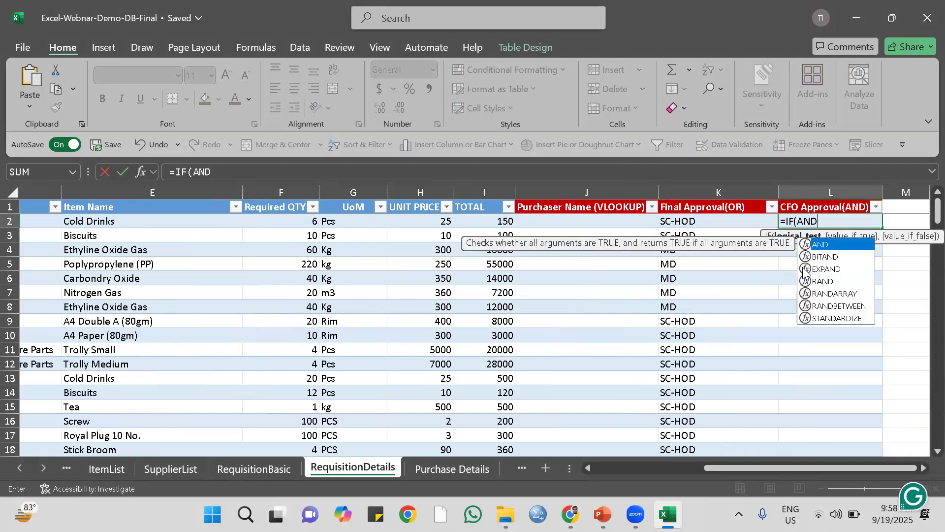
pyautogui.doubleClick(822, 244)
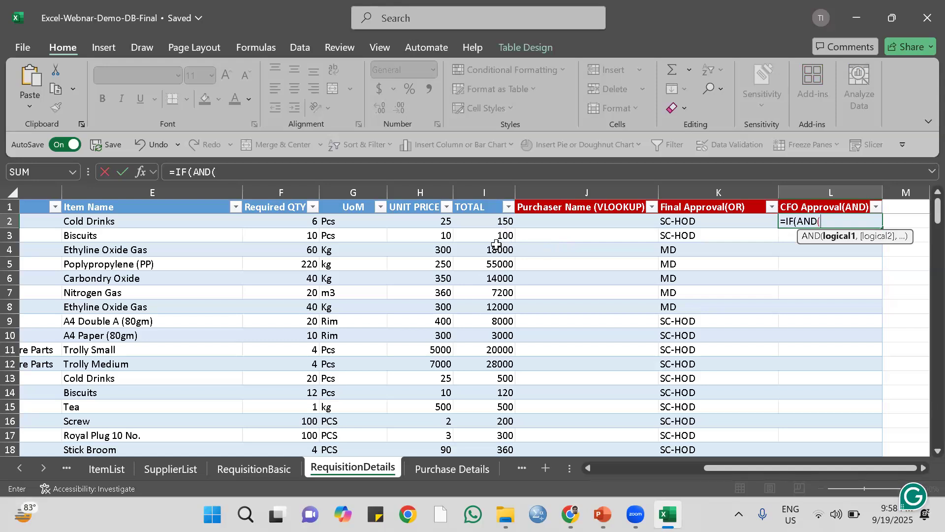
pyautogui.click(491, 222)
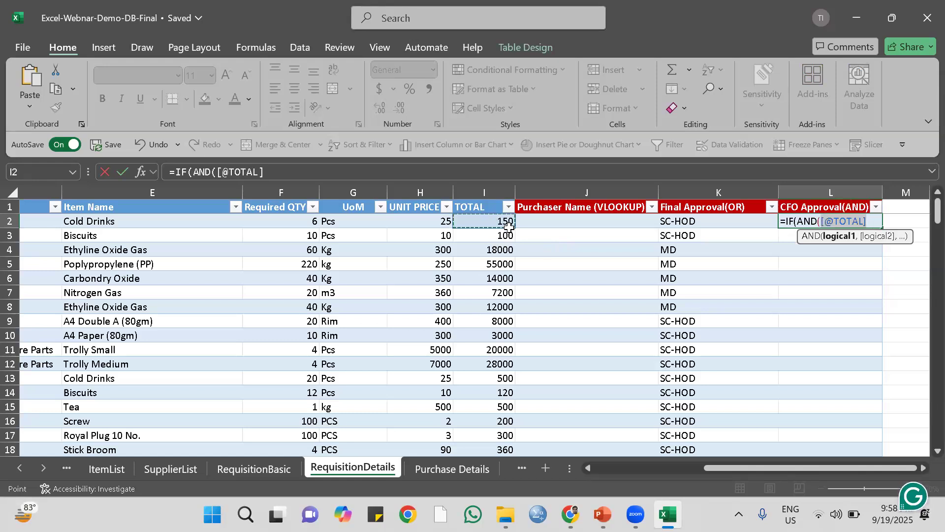
pyautogui.write('>=')
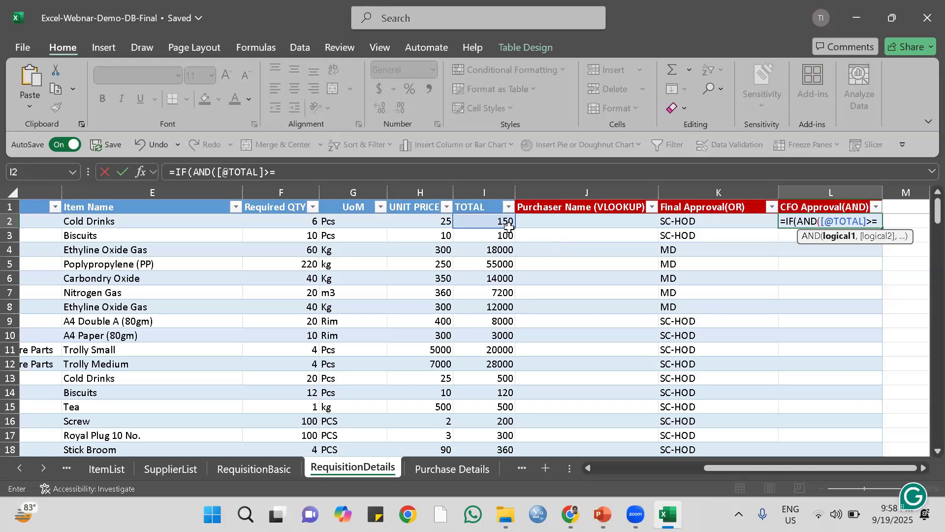
pyautogui.write('6')
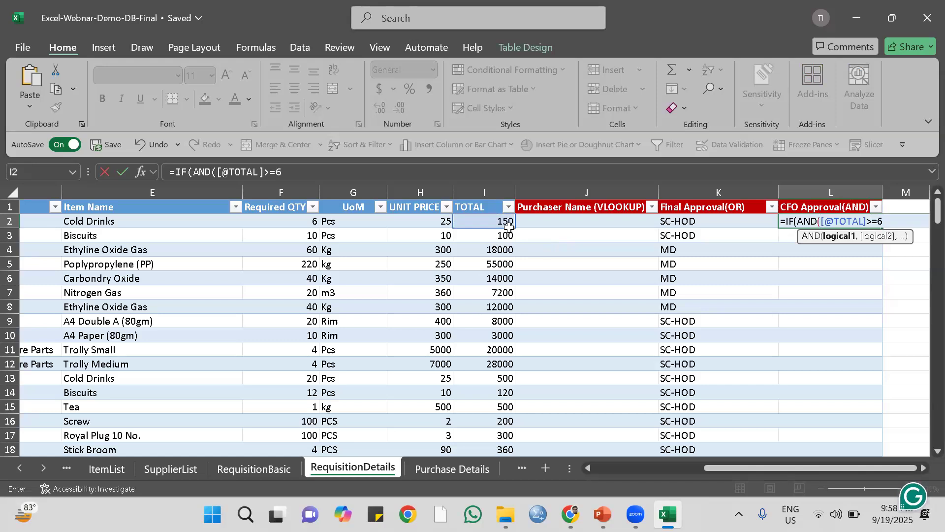
pyautogui.write('0000')
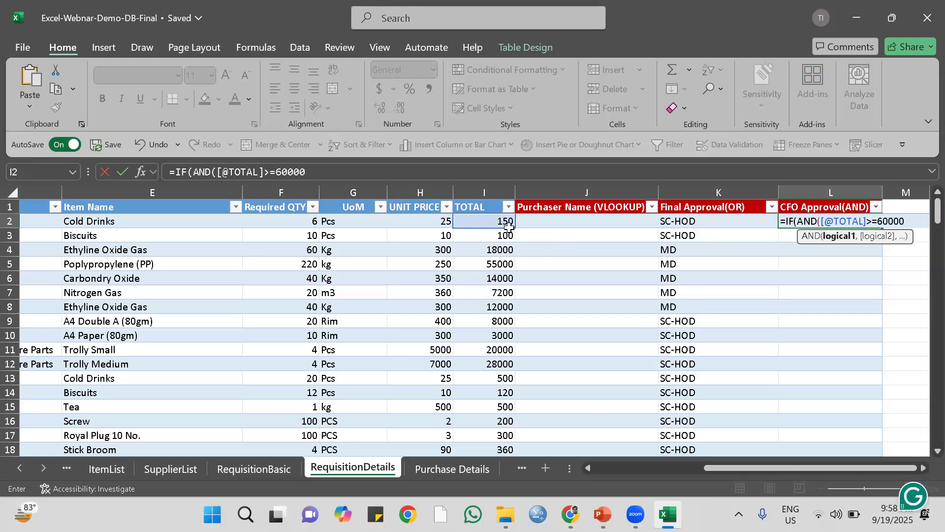
pyautogui.write(',')
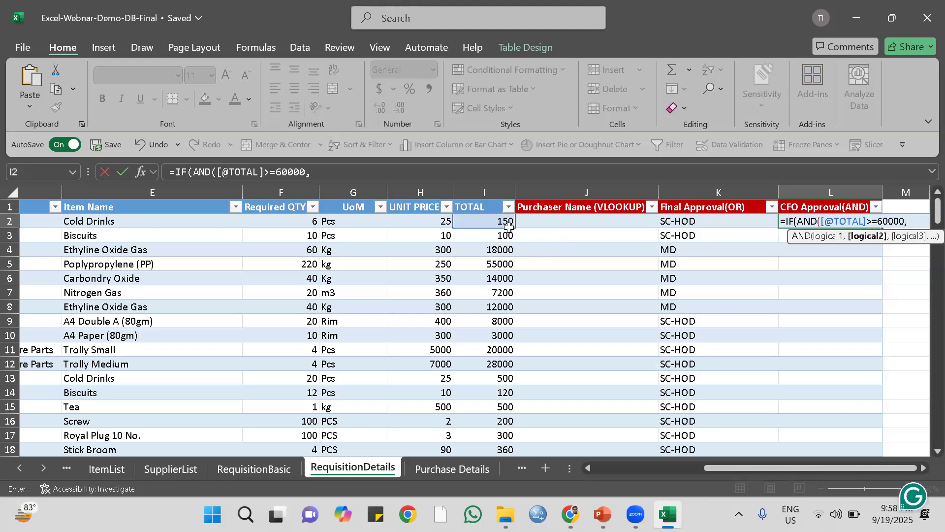
# Add the row's Product Category equal to "Raw Materials" as the second AND condition and close the AND function.
pyautogui.moveTo(728, 465); pyautogui.dragTo(643, 463)
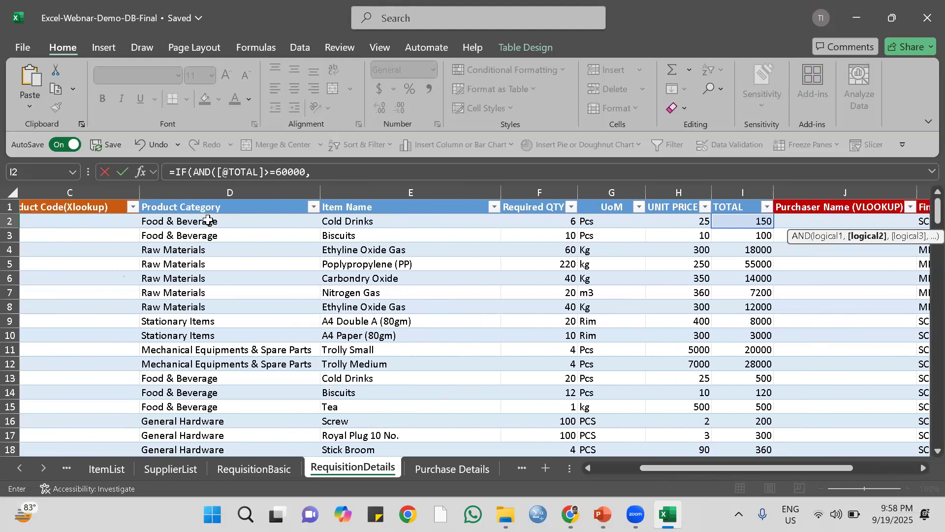
pyautogui.click(208, 220)
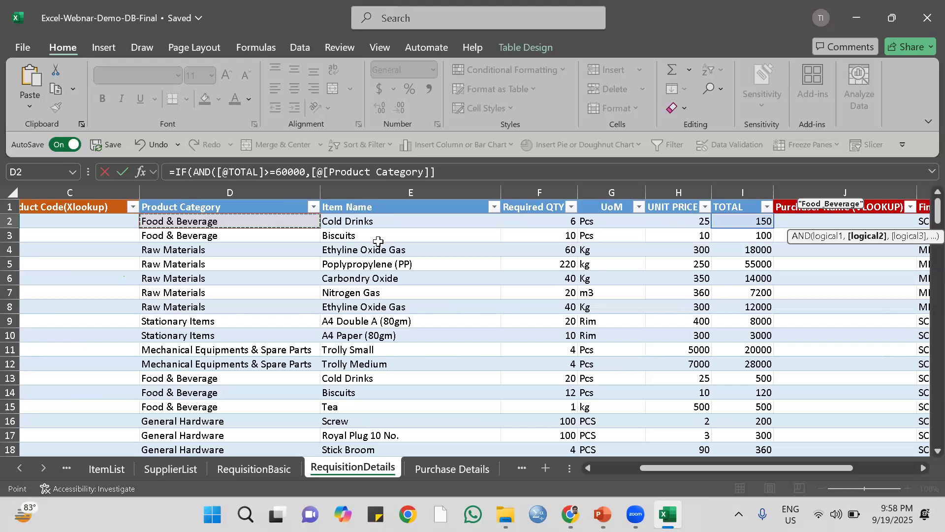
pyautogui.write('=')
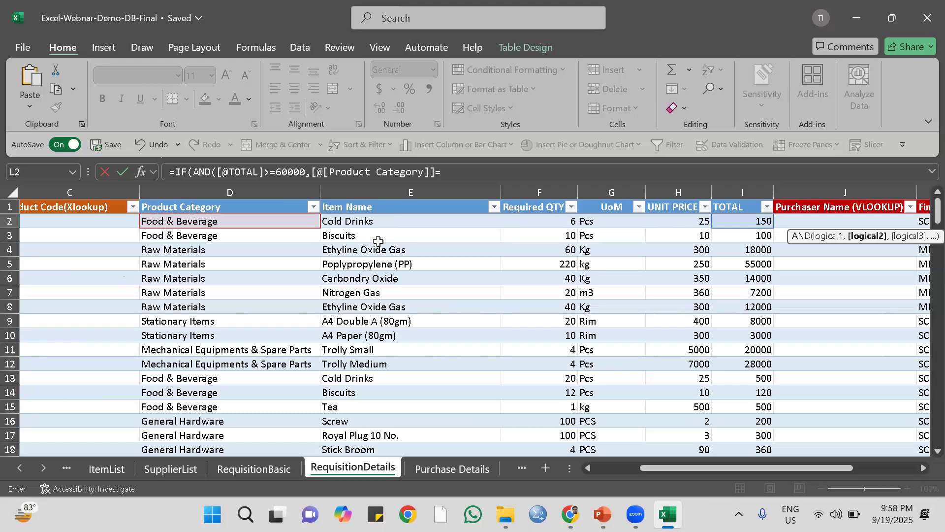
pyautogui.write('"Raw Materials"')
pyautogui.write(')')
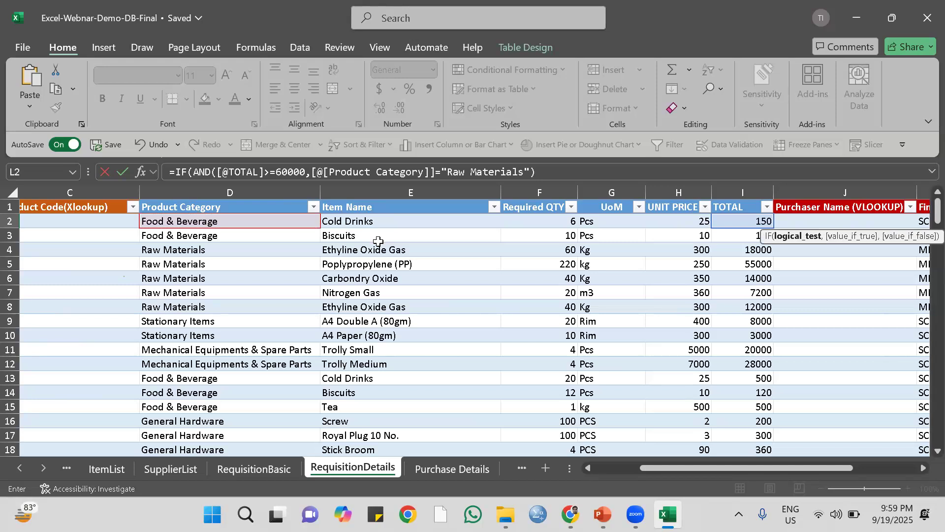
pyautogui.write(',')
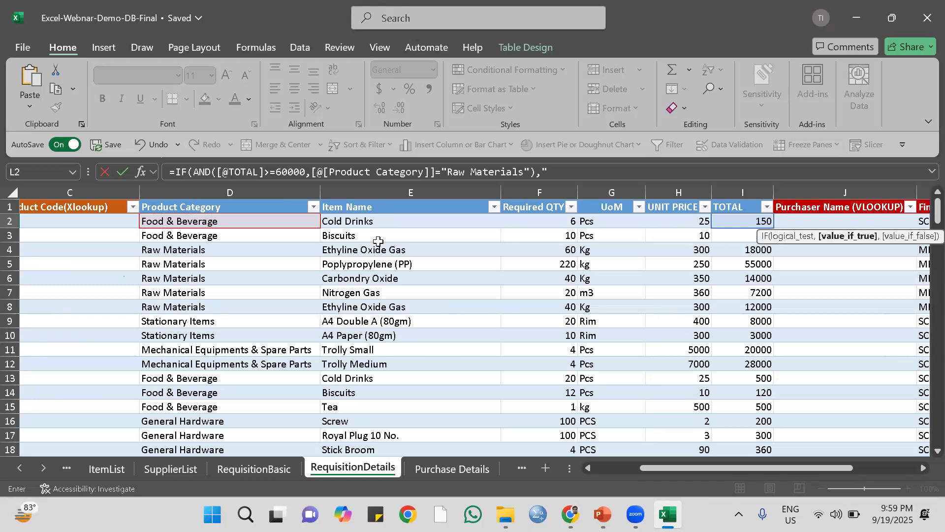
# Complete the CFO Approval(AND) formula with "CFO" if true and "SC-HOD" if false, enter it, and check the filled column.
pyautogui.write('"CFO",')
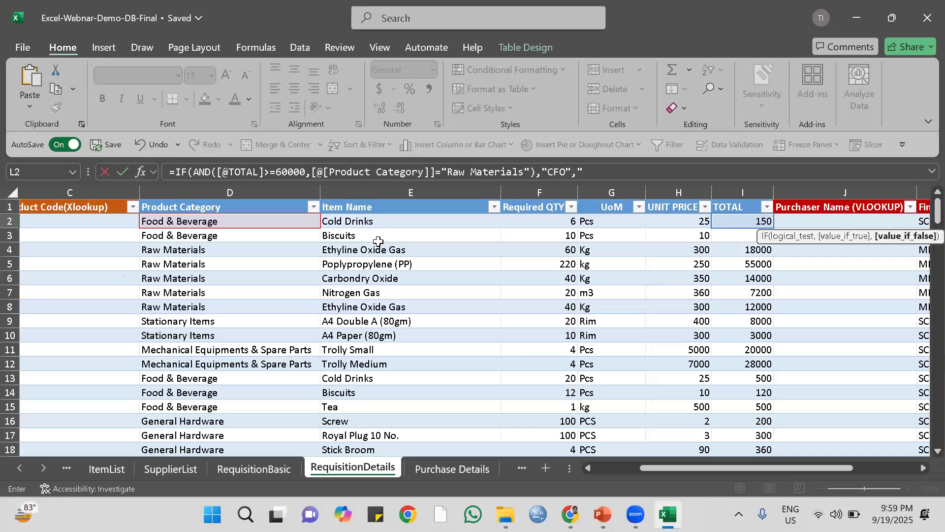
pyautogui.write('"SC-HOD")')
pyautogui.press('Return')
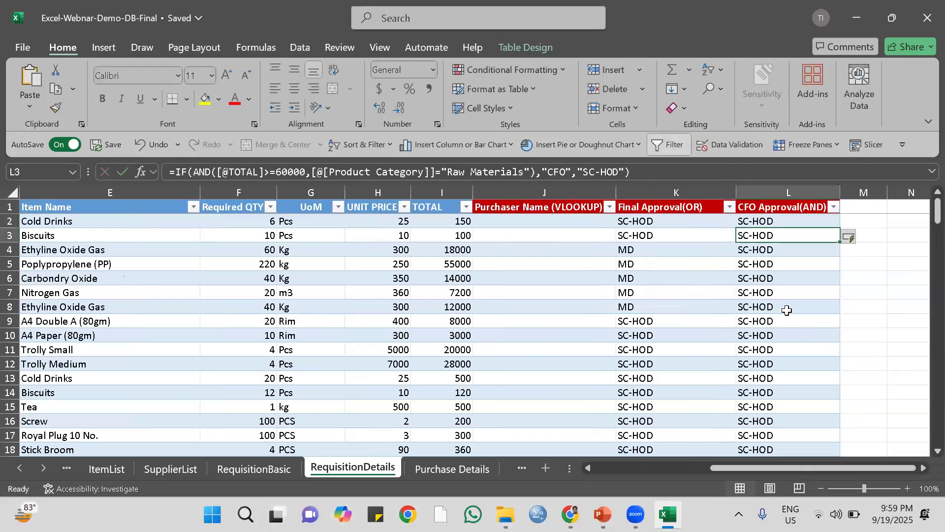
pyautogui.scroll(-1, 783, 321)
pyautogui.scroll(-12, 783, 321)
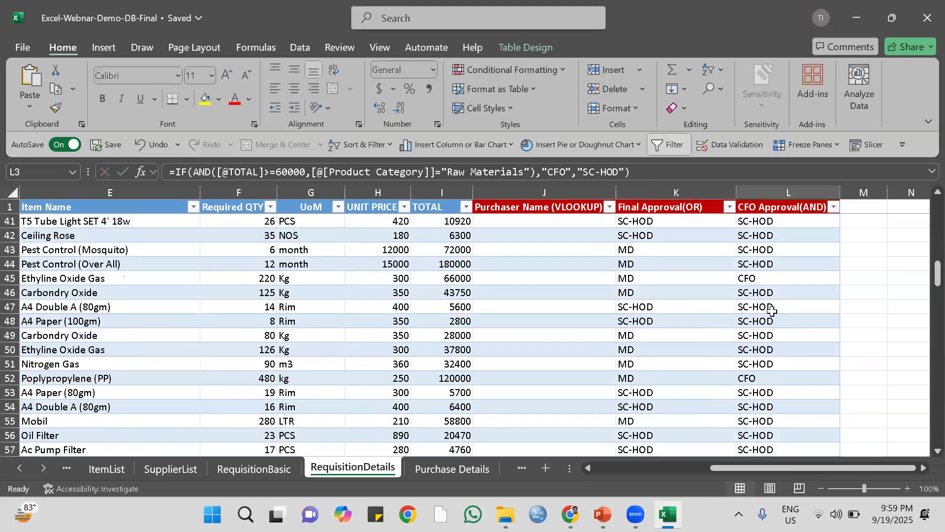
# Check row 52's CFO approval result against its TOTAL, quantity and Product Category, and return to the approval columns.
pyautogui.click(754, 279)
pyautogui.click(761, 382)
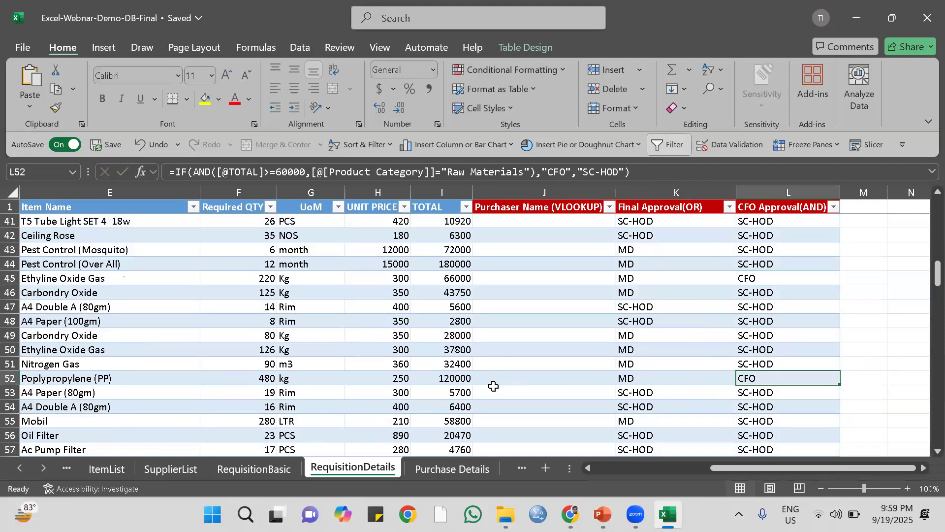
pyautogui.click(451, 380)
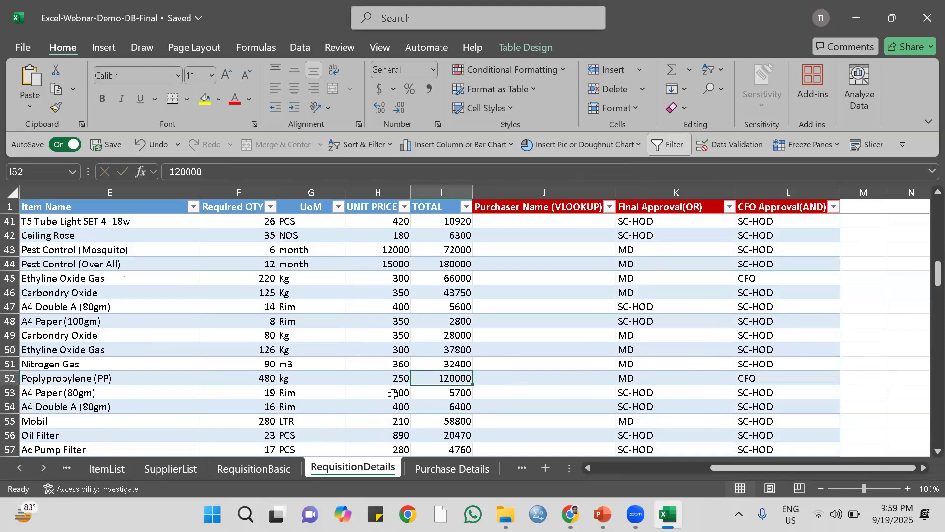
pyautogui.press('Left')
pyautogui.press('Left')
pyautogui.press('Left')
pyautogui.press('Left')
pyautogui.press('Left')
pyautogui.press('Left')
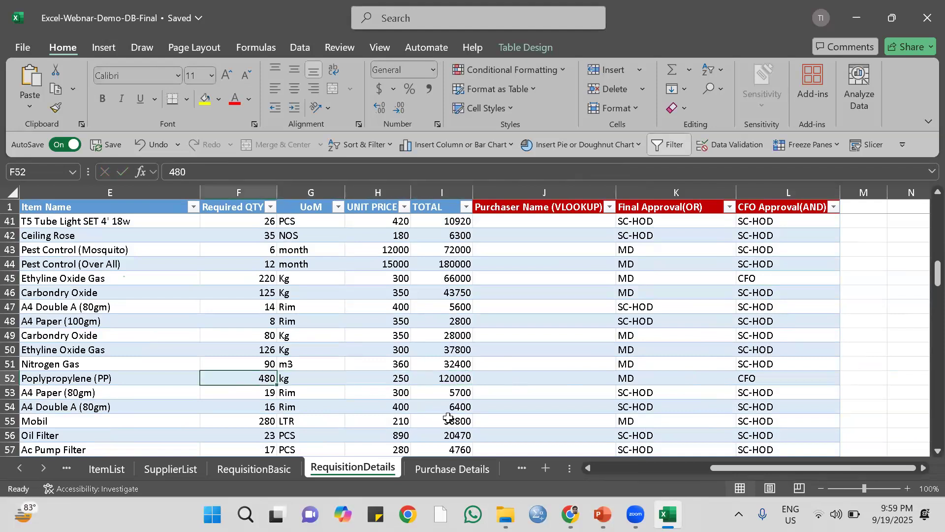
pyautogui.press('Right')
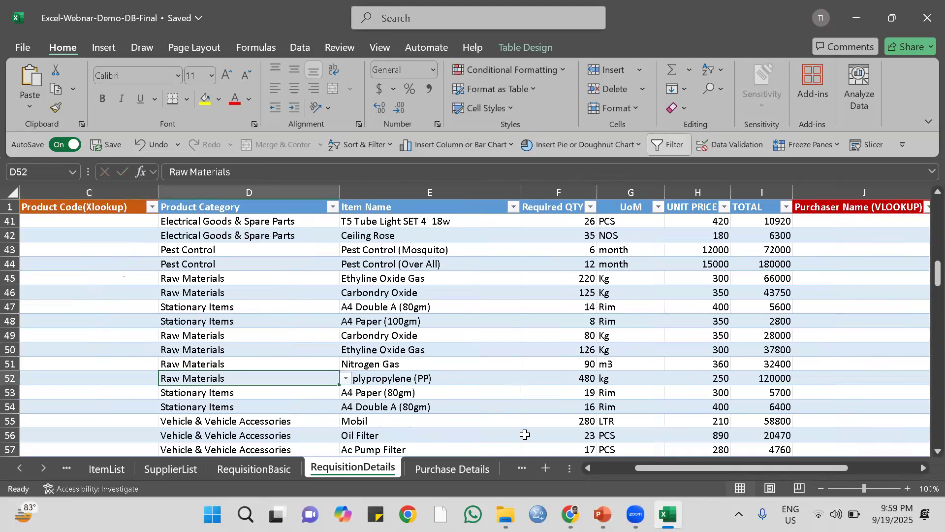
pyautogui.press('Right')
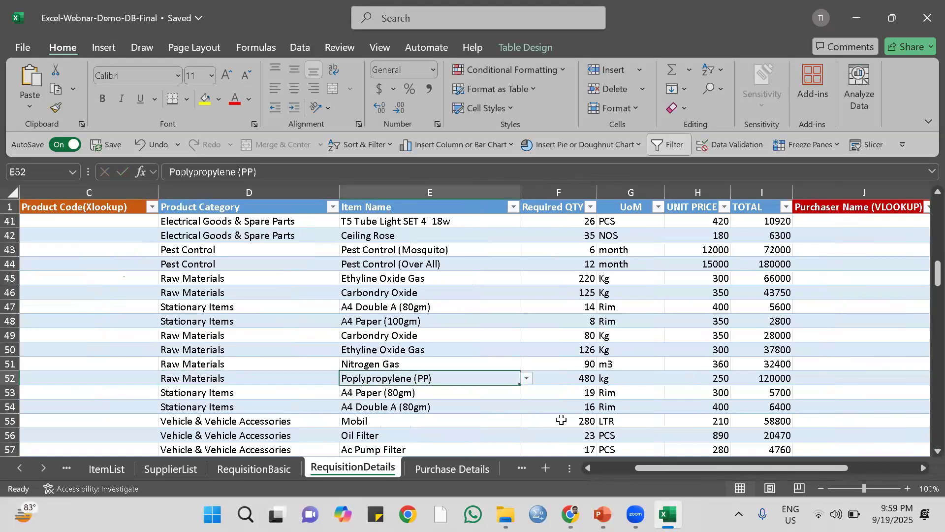
pyautogui.press('Right')
pyautogui.press('Right')
pyautogui.press('Right')
pyautogui.press('Right')
pyautogui.press('Right')
pyautogui.press('Right')
pyautogui.press('Right')
pyautogui.press('Right')
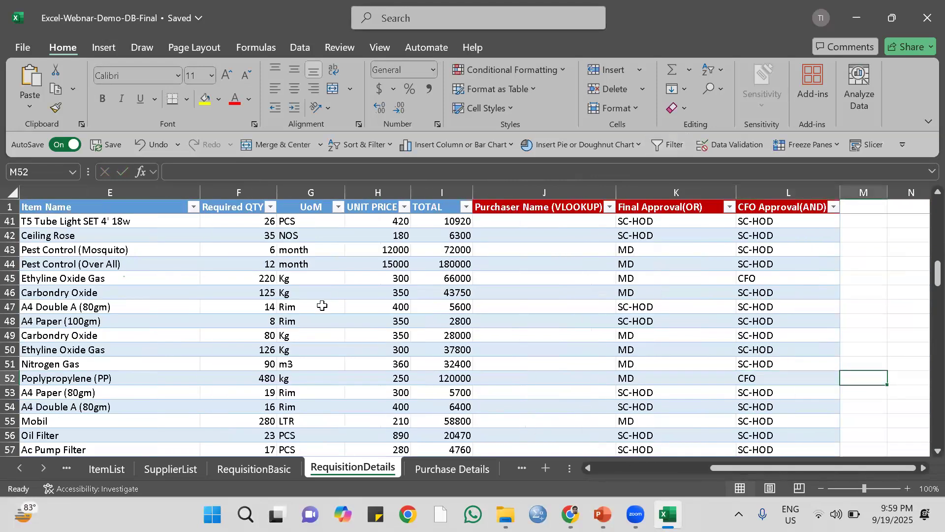
# Check the TOTAL and Product Category of the Pest Control (Over All) row 44 against its CFO Approval(AND) result.
pyautogui.click(458, 265)
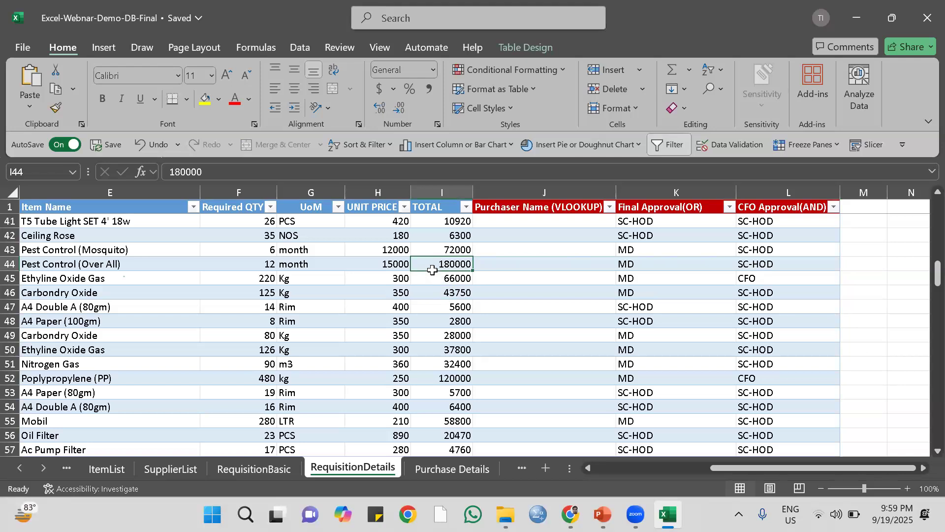
pyautogui.press('Left')
pyautogui.press('Left')
pyautogui.press('Left')
pyautogui.press('Left')
pyautogui.press('Left')
pyautogui.press('Left')
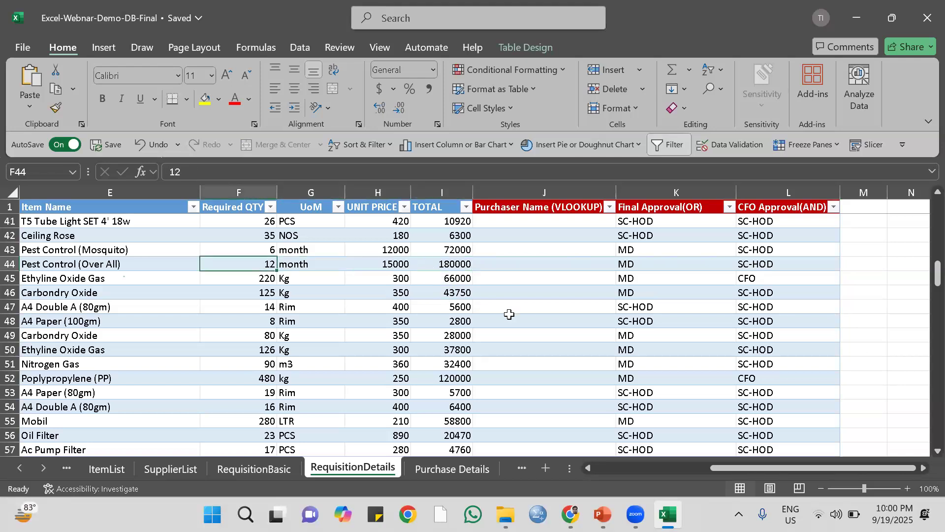
pyautogui.press('Right')
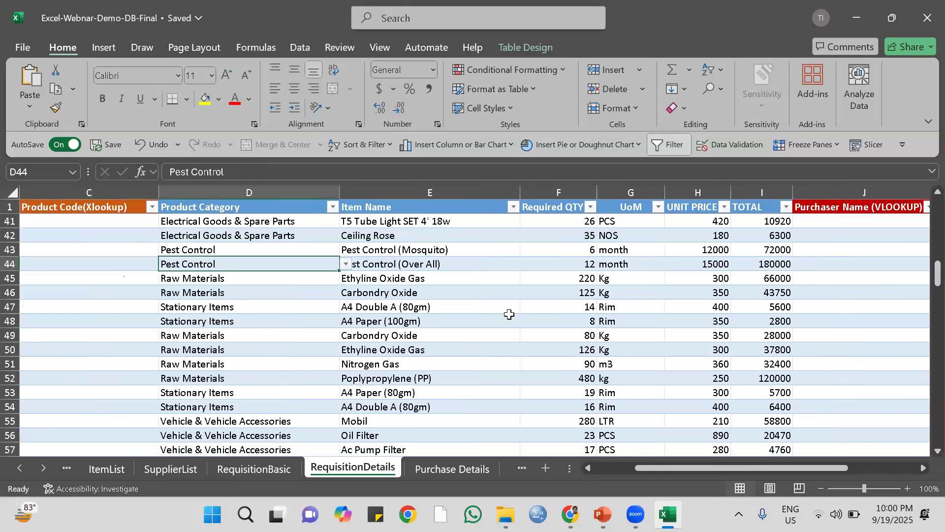
pyautogui.press('Right')
pyautogui.press('Right')
pyautogui.press('Right')
pyautogui.press('Right')
pyautogui.press('Right')
pyautogui.press('Right')
pyautogui.press('Right')
pyautogui.press('Right')
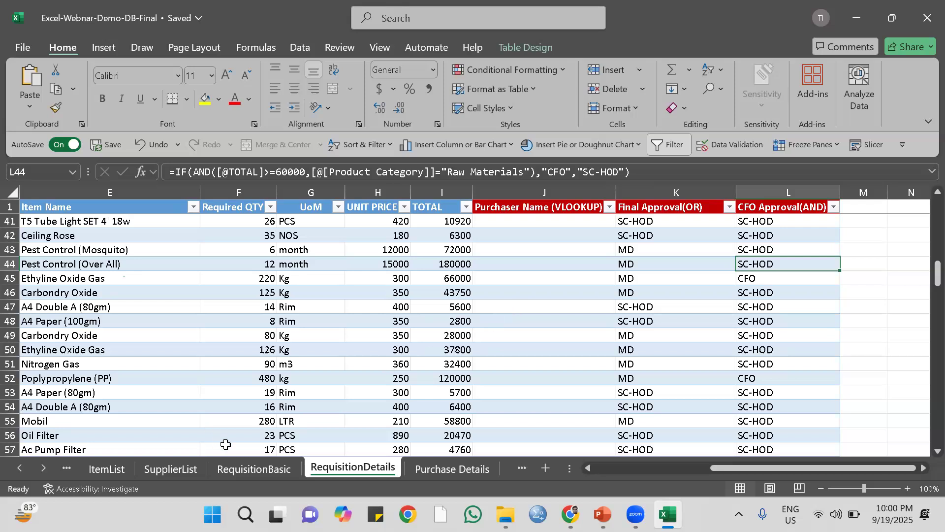
# On the ItemList sheet, insert a blank row above the table header and make it several times taller.
pyautogui.click(107, 471)
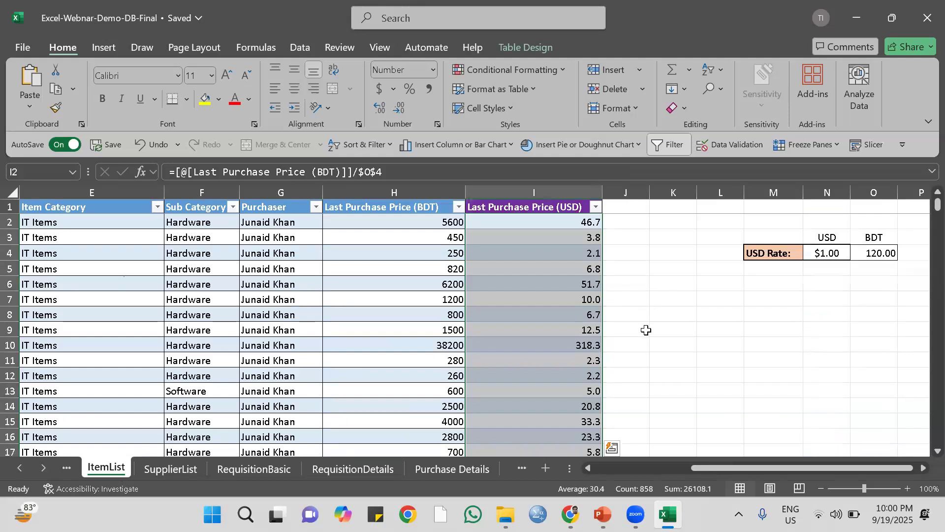
pyautogui.click(10, 207)
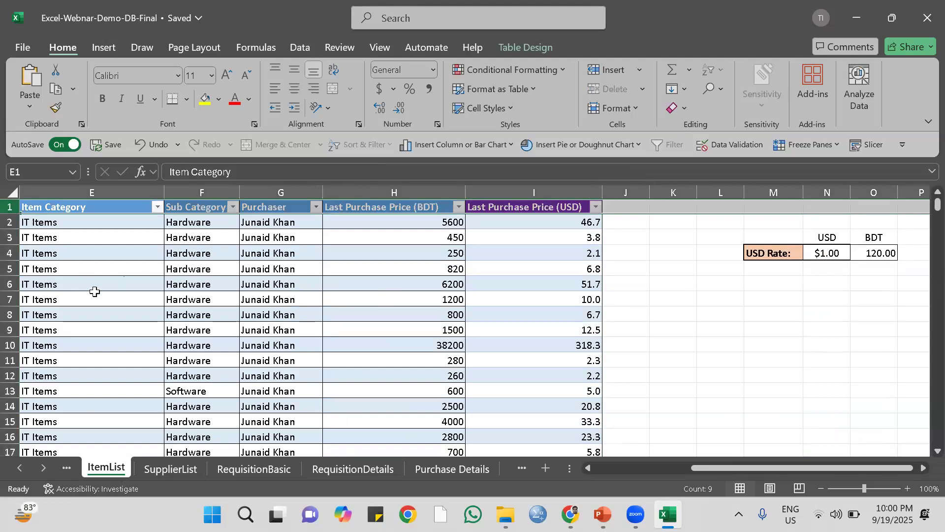
pyautogui.rightClick(10, 206)
pyautogui.click(64, 329)
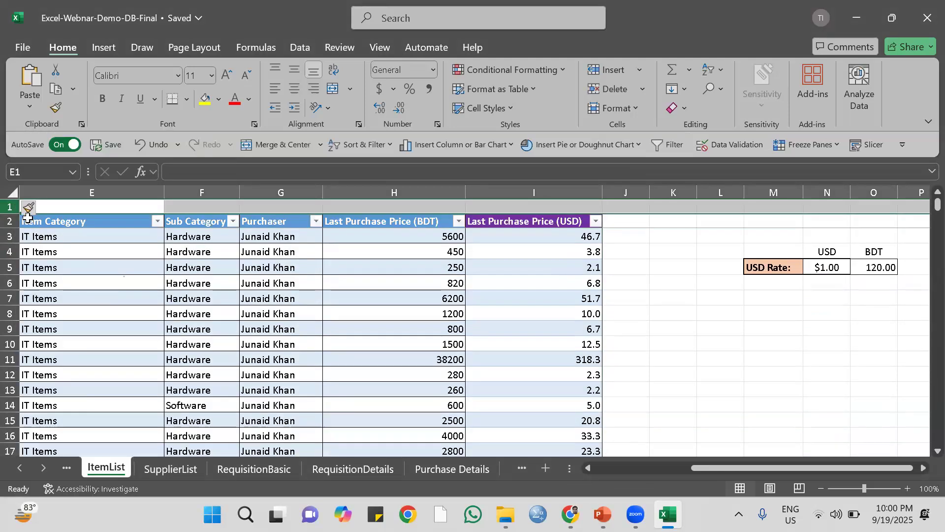
pyautogui.moveTo(10, 213); pyautogui.dragTo(11, 269)
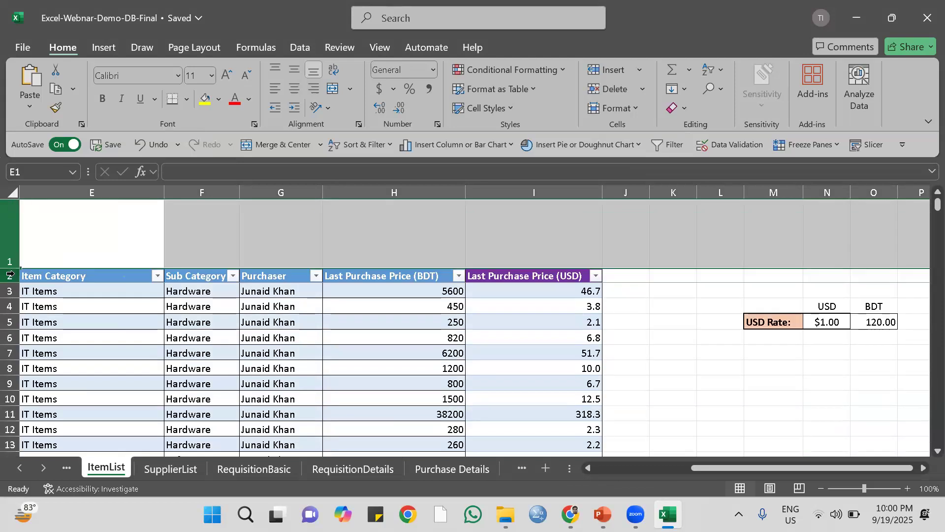
pyautogui.click(655, 352)
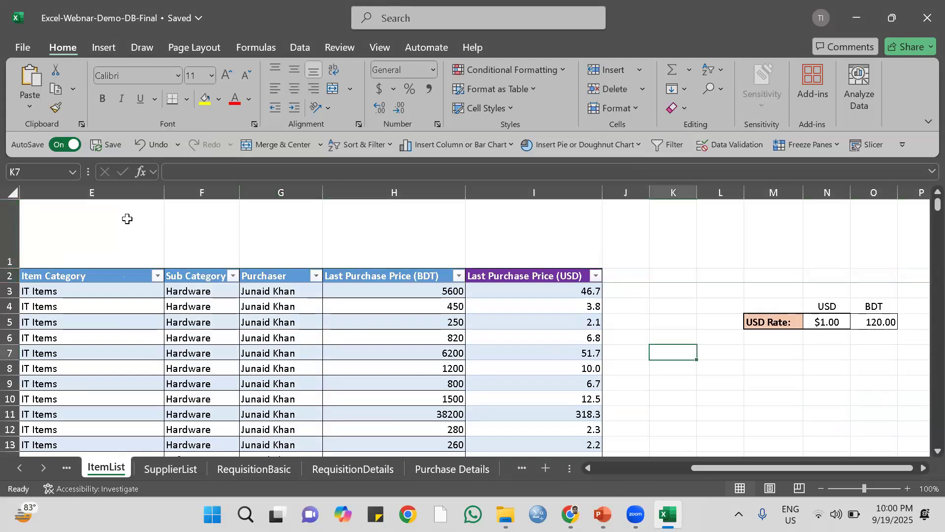
# Insert a slicer for the Purchaser field of the item table.
pyautogui.click(368, 339)
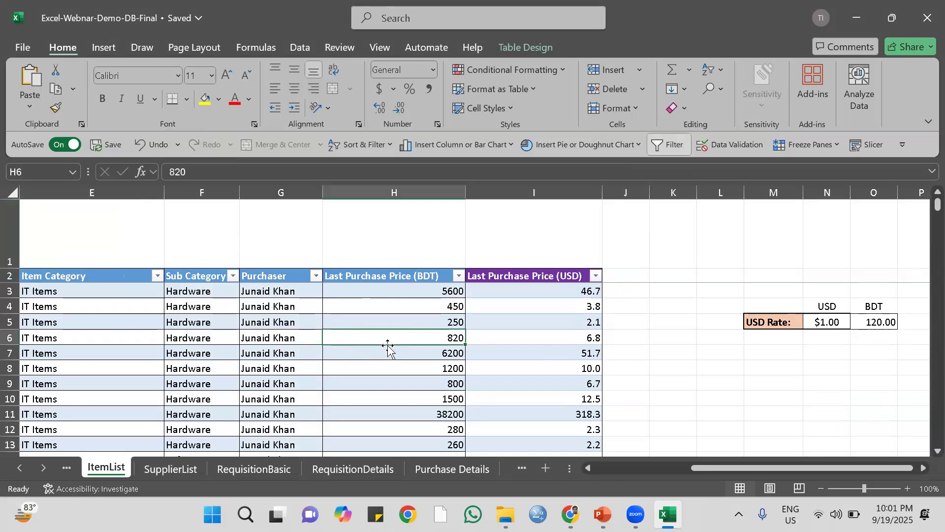
pyautogui.moveTo(705, 468); pyautogui.dragTo(592, 482)
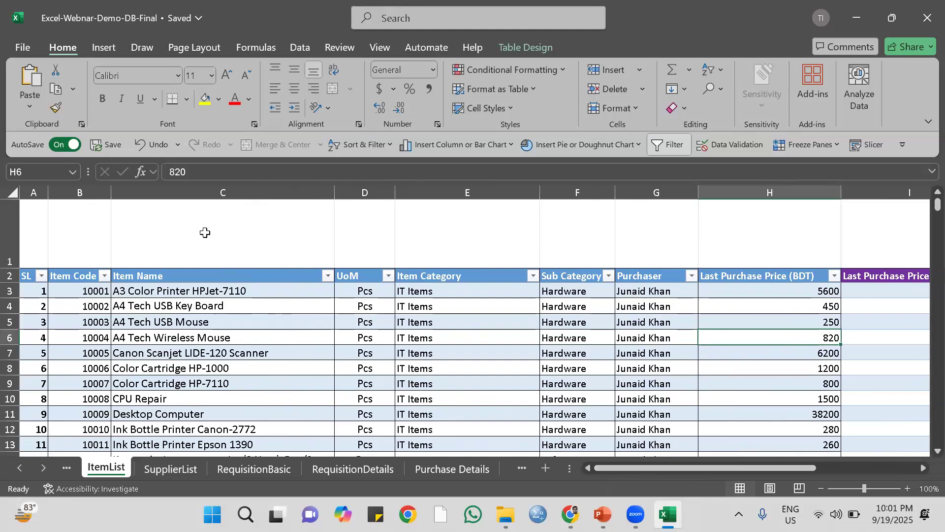
pyautogui.click(284, 339)
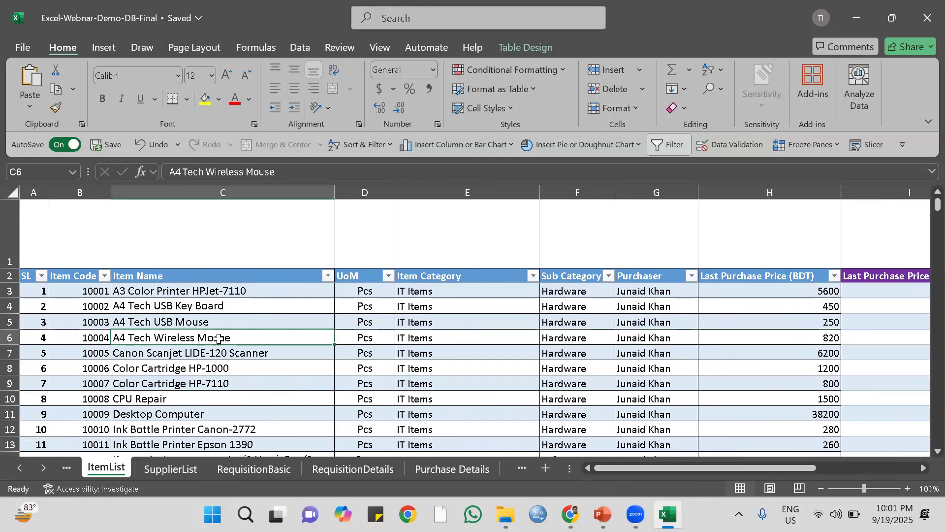
pyautogui.click(872, 145)
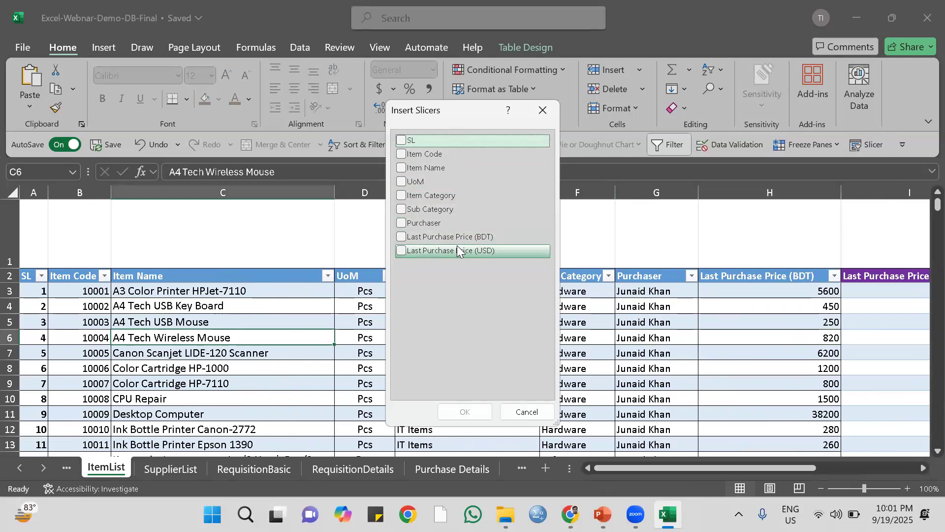
pyautogui.click(401, 223)
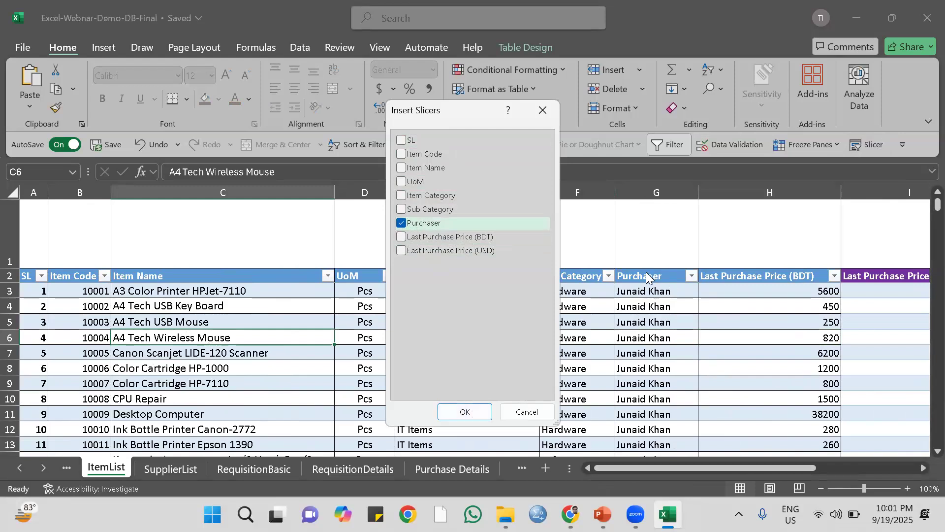
pyautogui.click(469, 415)
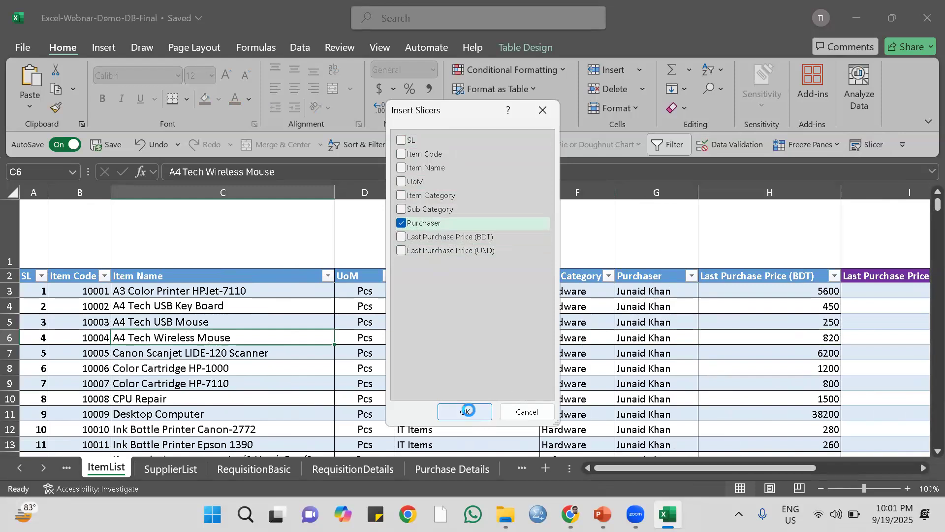
# Set the Purchaser slicer to show its buttons in 6 columns.
pyautogui.moveTo(485, 327); pyautogui.dragTo(398, 222)
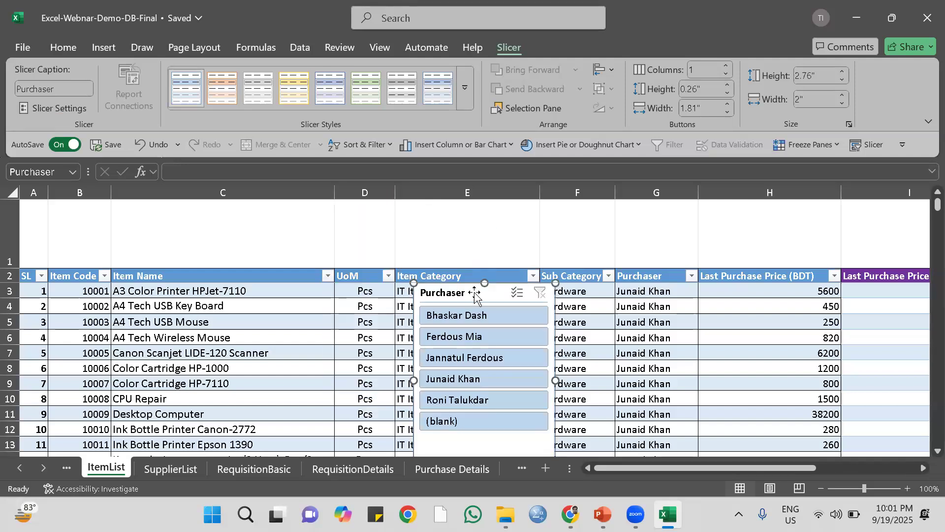
pyautogui.click(726, 67)
pyautogui.click(727, 67)
pyautogui.click(727, 67)
pyautogui.click(727, 67)
pyautogui.click(727, 66)
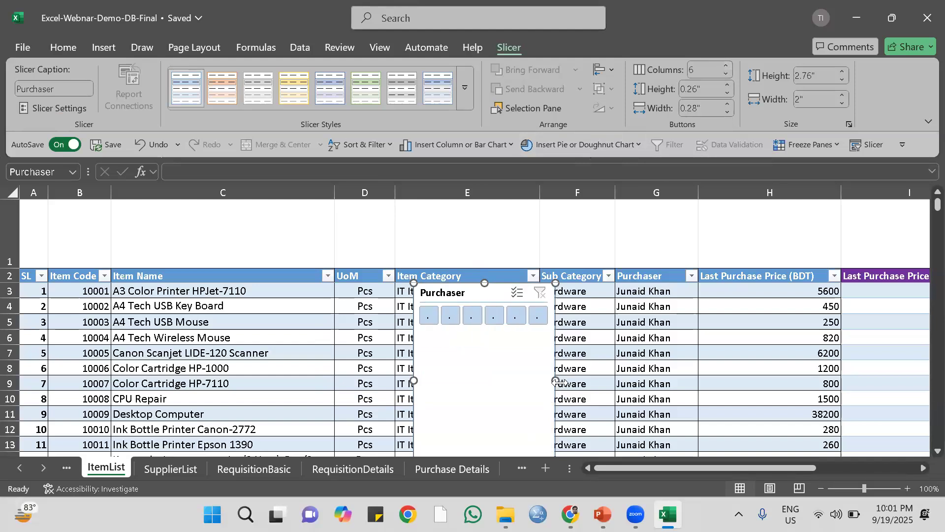
# Resize the Purchaser slicer to about 6.83" wide and 0.97" high, place it in the blank row 1, and apply the light grey style.
pyautogui.moveTo(795, 356); pyautogui.dragTo(796, 355)
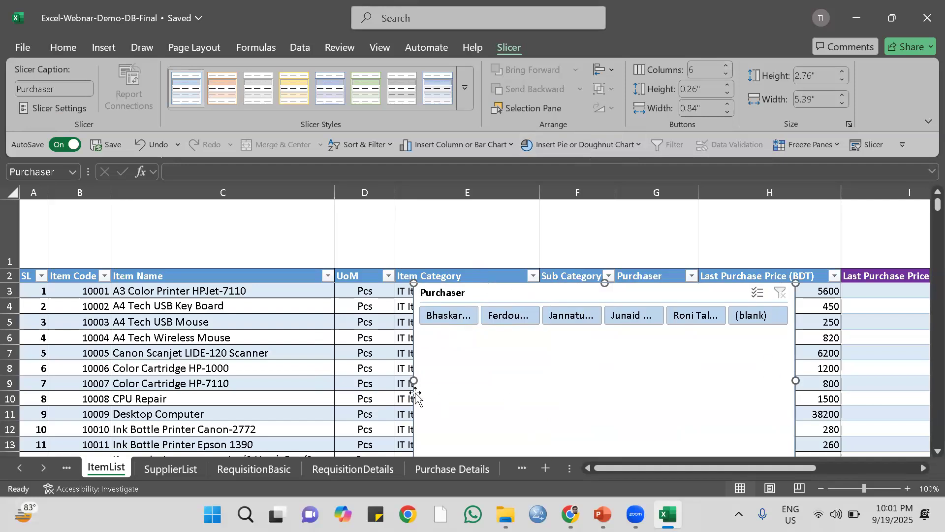
pyautogui.moveTo(414, 380); pyautogui.dragTo(311, 380)
pyautogui.moveTo(459, 294); pyautogui.dragTo(317, 207)
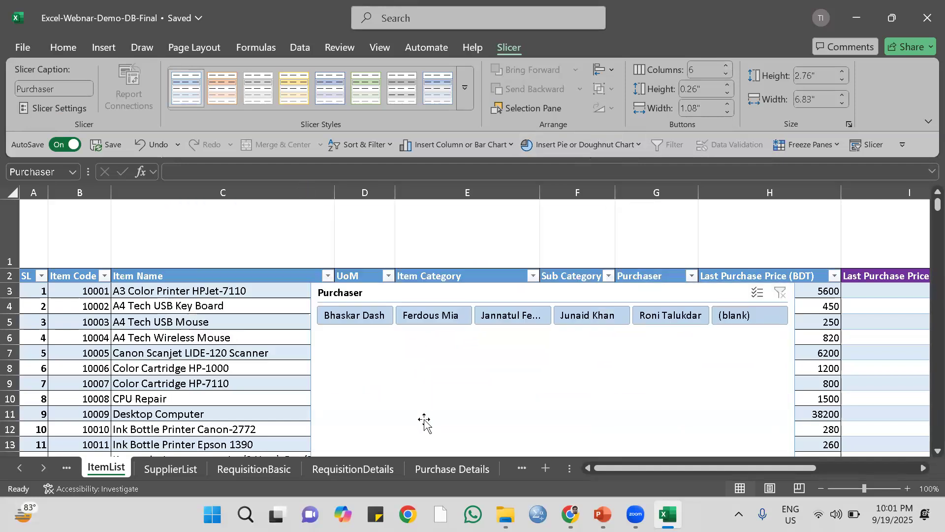
pyautogui.moveTo(534, 299); pyautogui.dragTo(453, 255)
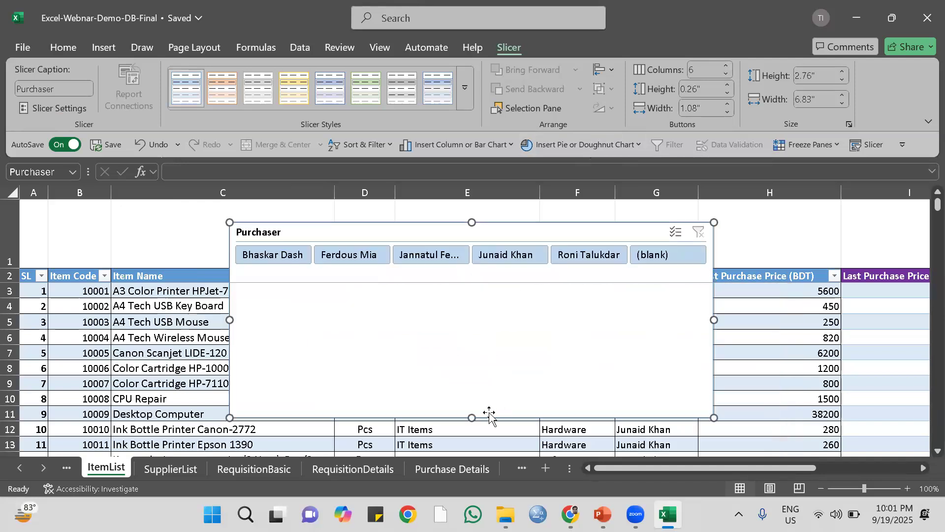
pyautogui.moveTo(470, 417); pyautogui.dragTo(462, 288)
pyautogui.moveTo(449, 220); pyautogui.dragTo(405, 204)
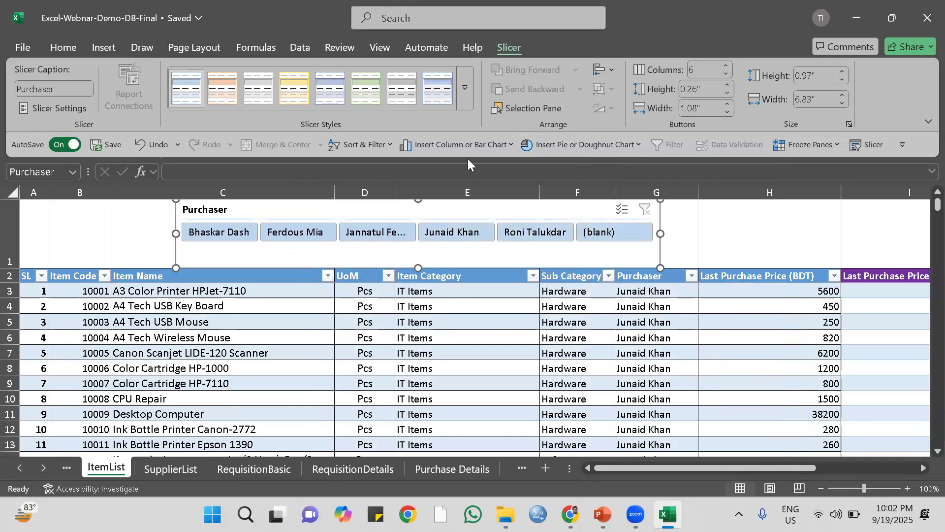
pyautogui.click(222, 88)
pyautogui.click(288, 65)
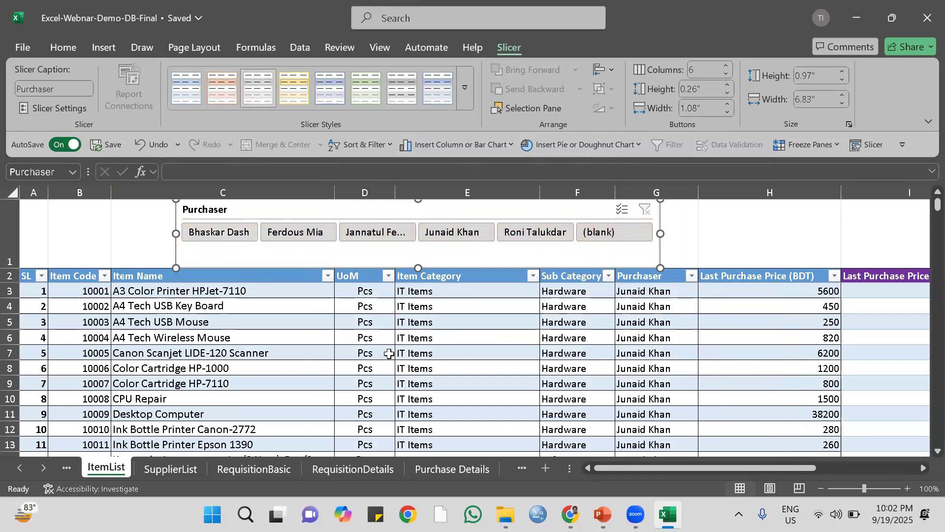
# Filter the item list by each of the five named purchasers in turn with the slicer, and clear the filter.
pyautogui.click(225, 235)
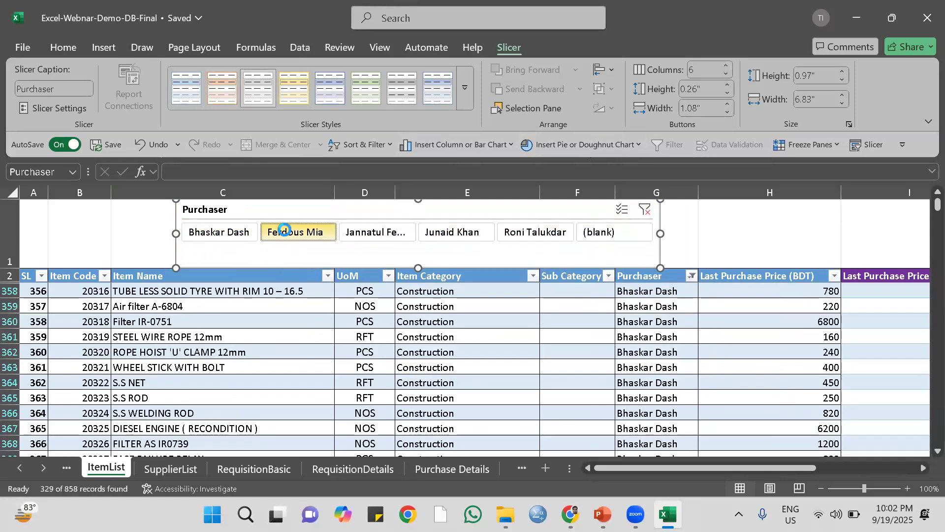
pyautogui.click(281, 233)
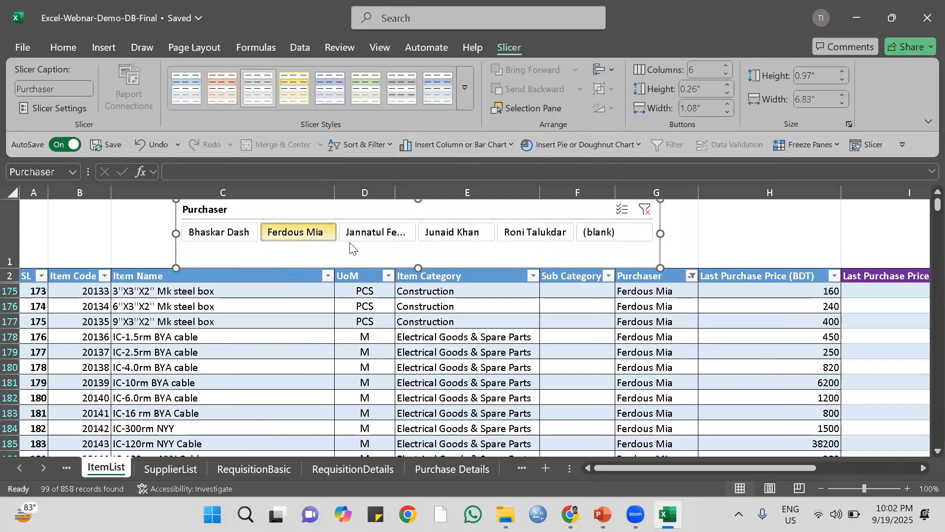
pyautogui.click(376, 237)
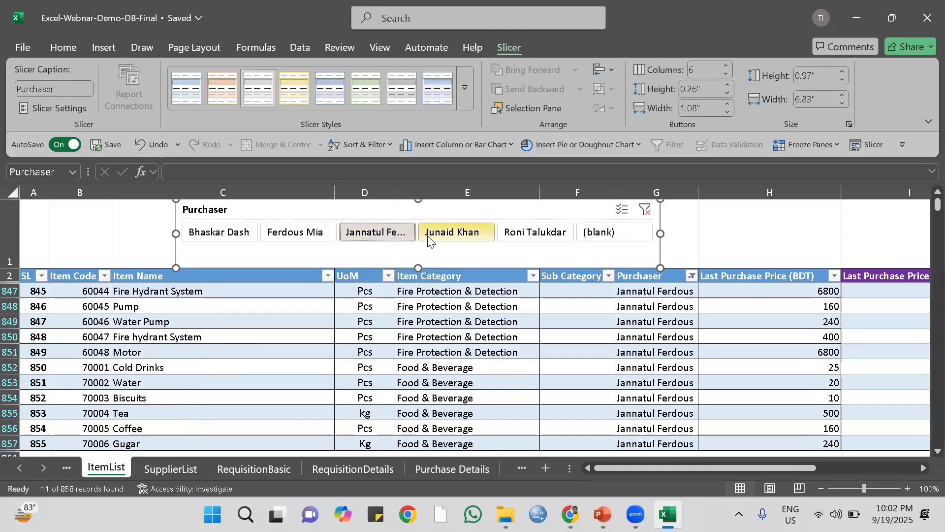
pyautogui.click(448, 239)
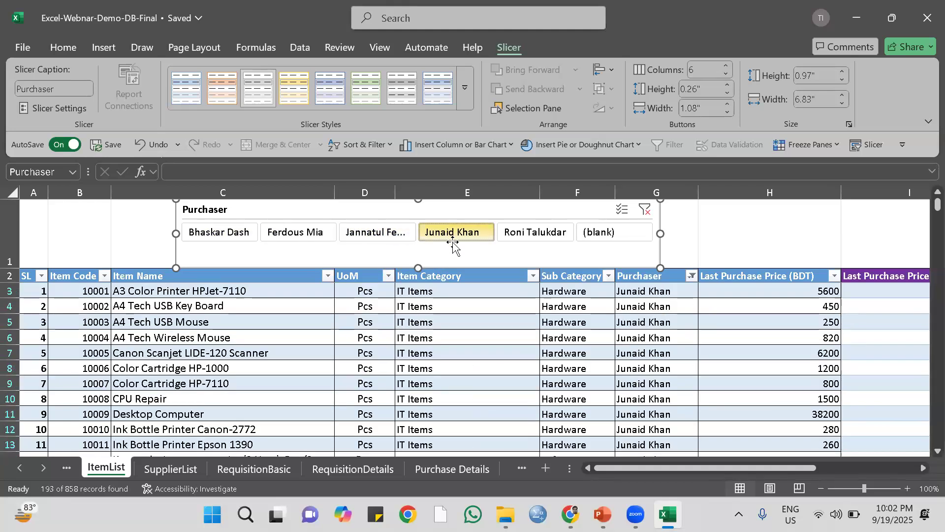
pyautogui.click(531, 239)
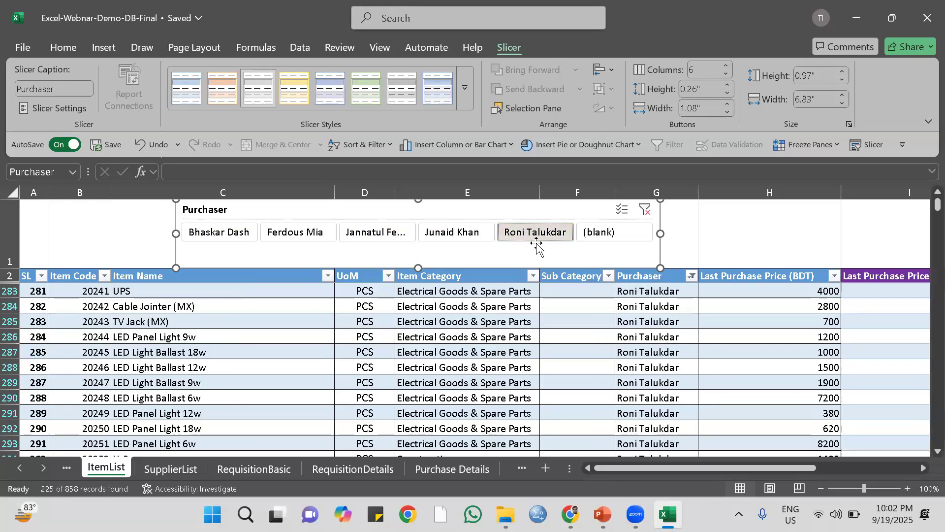
pyautogui.click(645, 213)
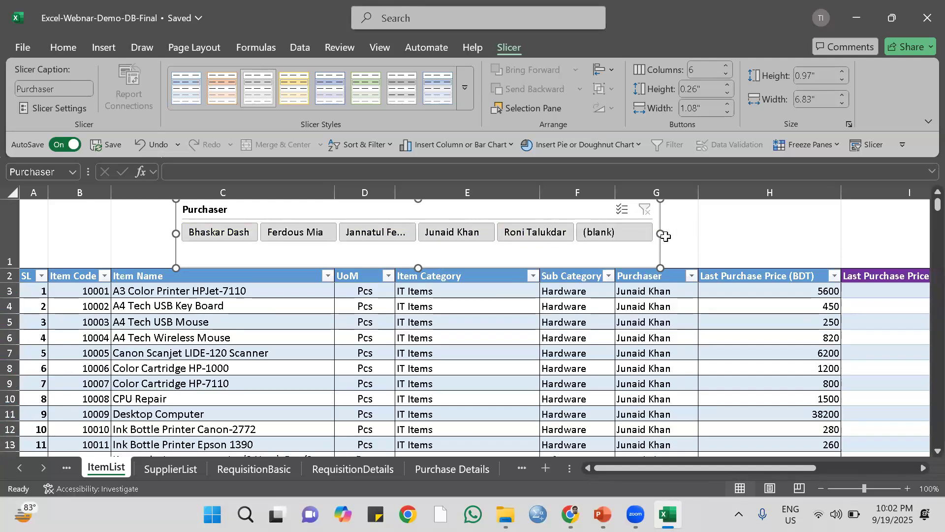
# Shift the Purchaser slicer slightly, reduce its height to 0.83", and apply the light orange style.
pyautogui.moveTo(500, 211); pyautogui.dragTo(496, 207)
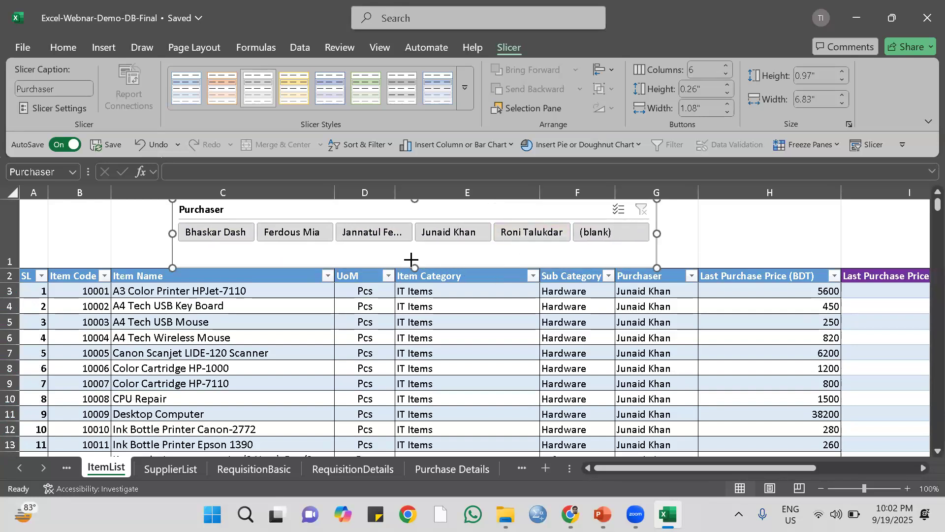
pyautogui.moveTo(411, 258); pyautogui.dragTo(411, 258)
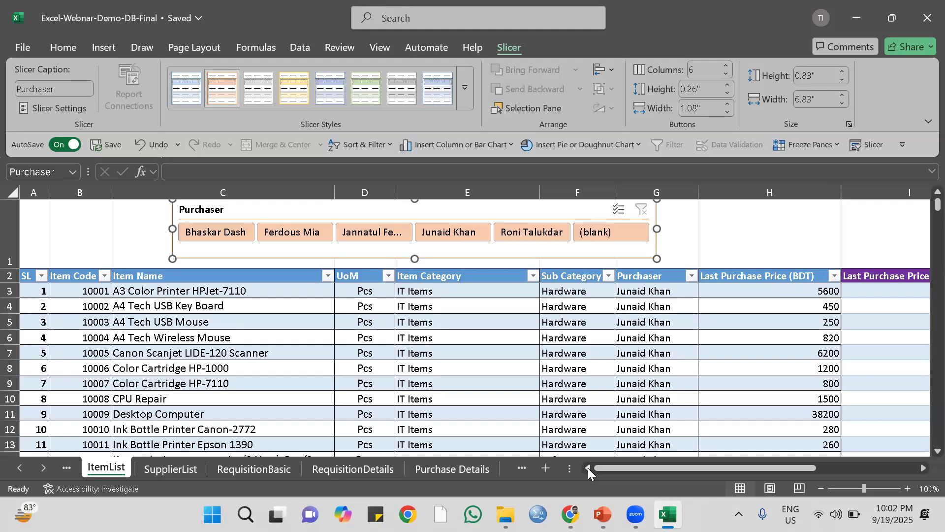
# Go back through the sheets to Report-1 and read the full report brief in row 1.
pyautogui.click(64, 471)
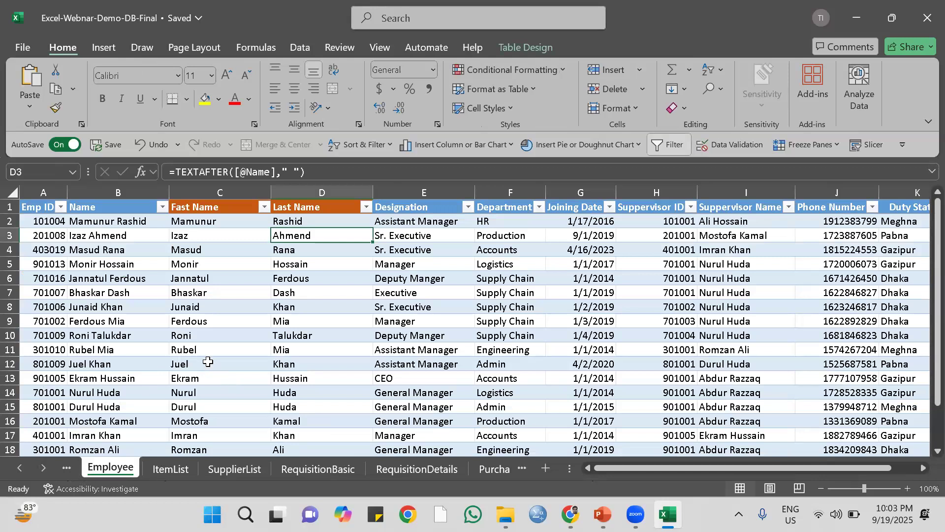
pyautogui.click(62, 470)
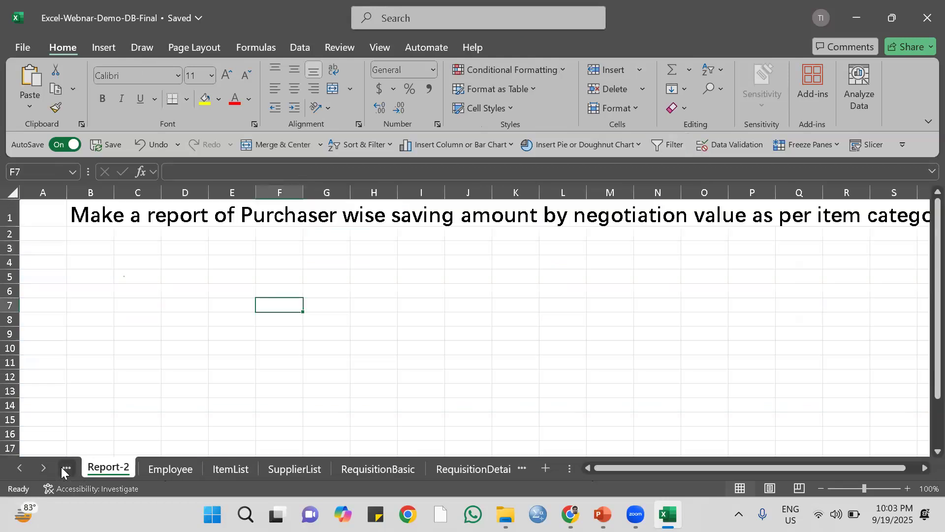
pyautogui.click(67, 468)
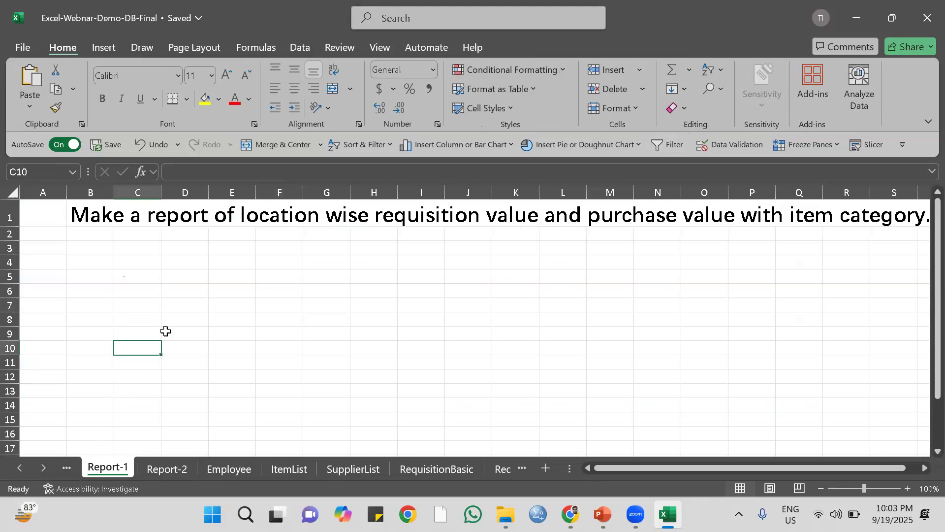
pyautogui.click(88, 233)
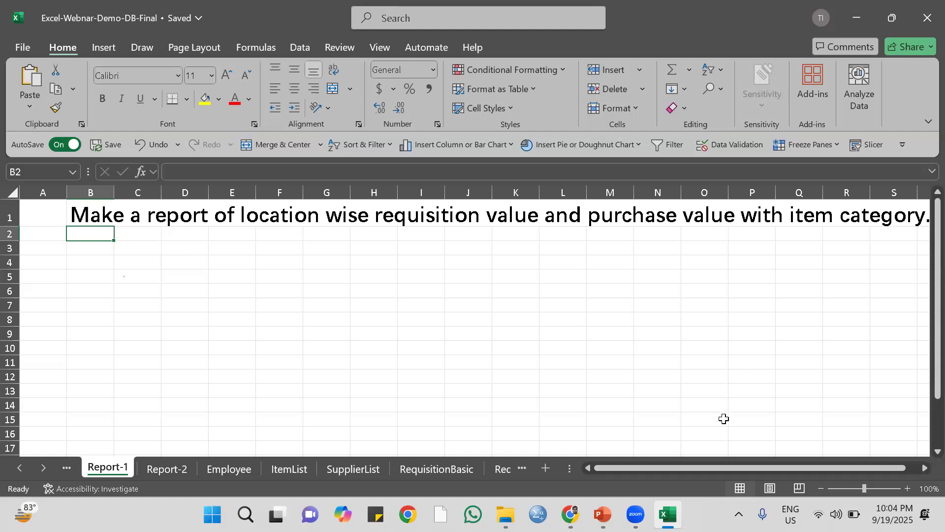
pyautogui.moveTo(682, 470); pyautogui.dragTo(729, 466)
pyautogui.click(921, 467)
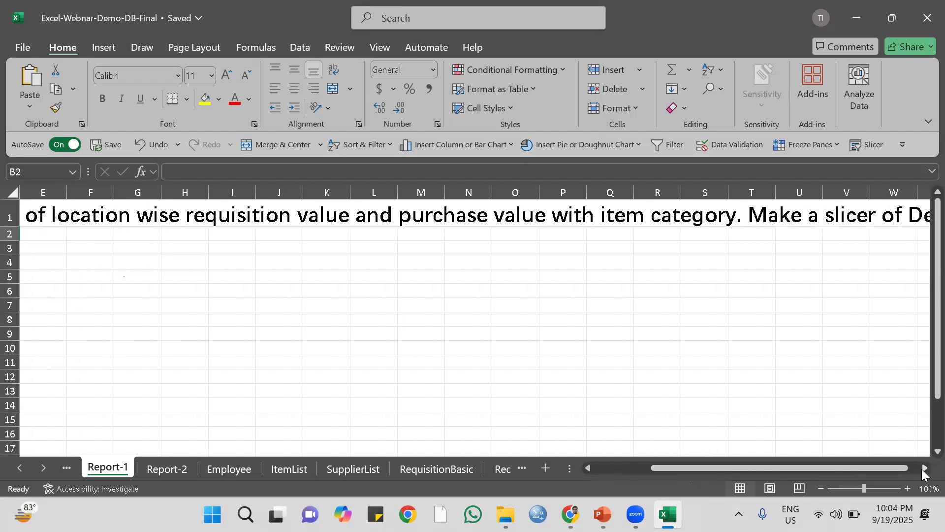
pyautogui.click(921, 468)
pyautogui.click(922, 467)
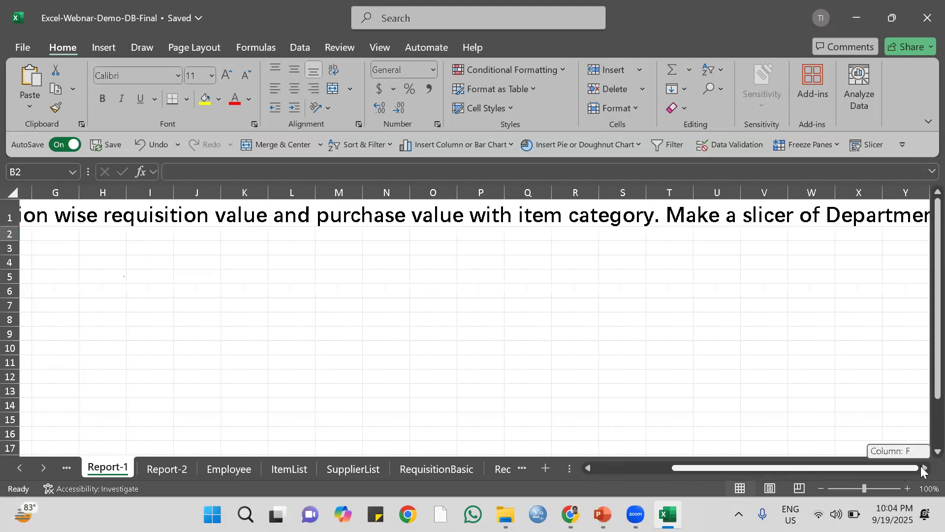
pyautogui.moveTo(912, 469); pyautogui.dragTo(709, 461)
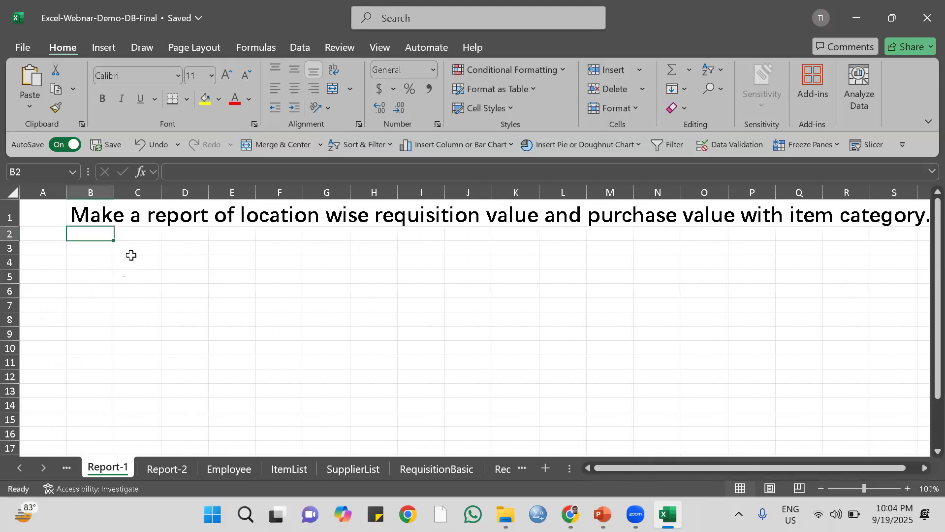
pyautogui.click(91, 250)
pyautogui.click(96, 234)
# Compare the Report-1 brief with the columns of the RequisitionBasic sheet, checking for location, requisition value and purchase value.
pyautogui.click(429, 468)
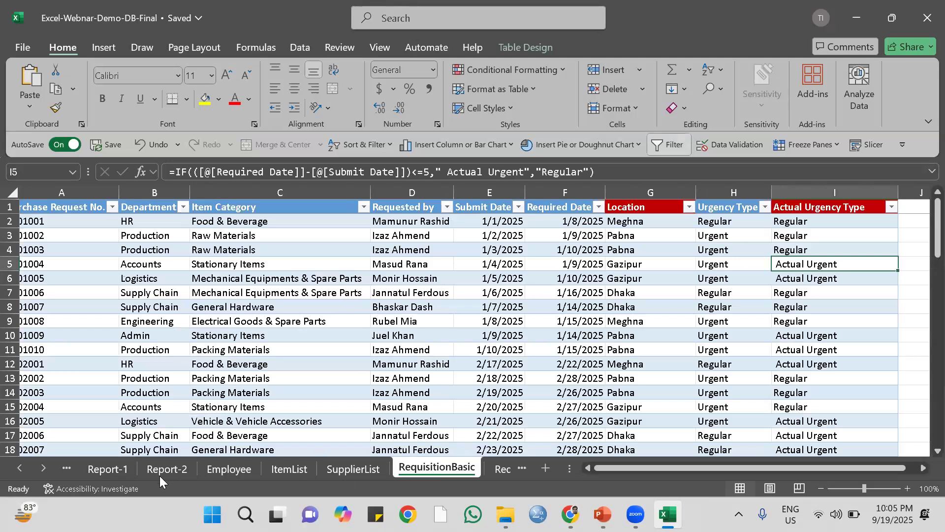
pyautogui.click(111, 471)
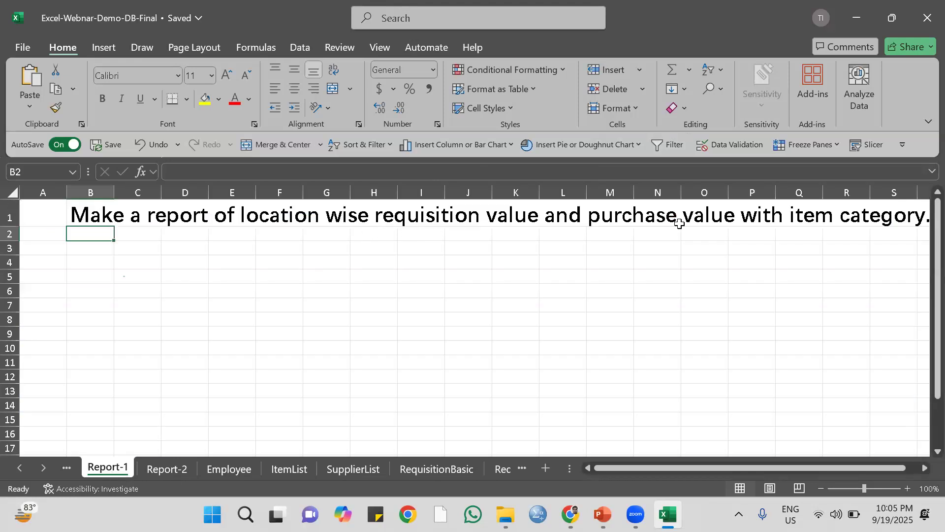
pyautogui.click(279, 219)
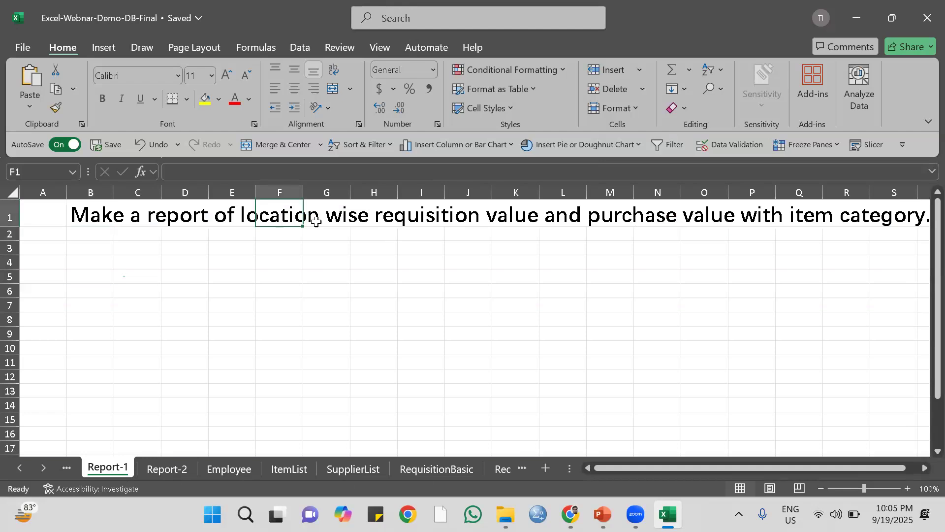
pyautogui.click(416, 470)
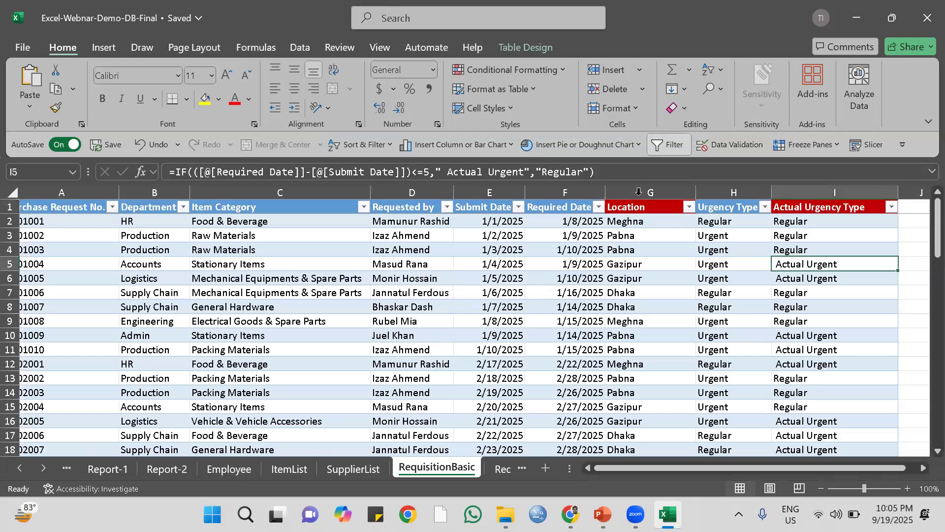
pyautogui.moveTo(601, 469); pyautogui.dragTo(654, 463)
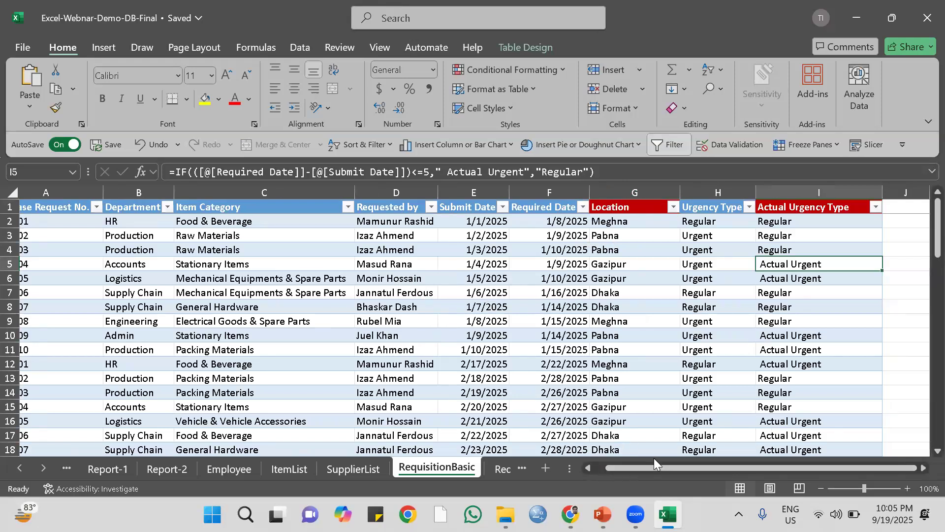
pyautogui.click(922, 467)
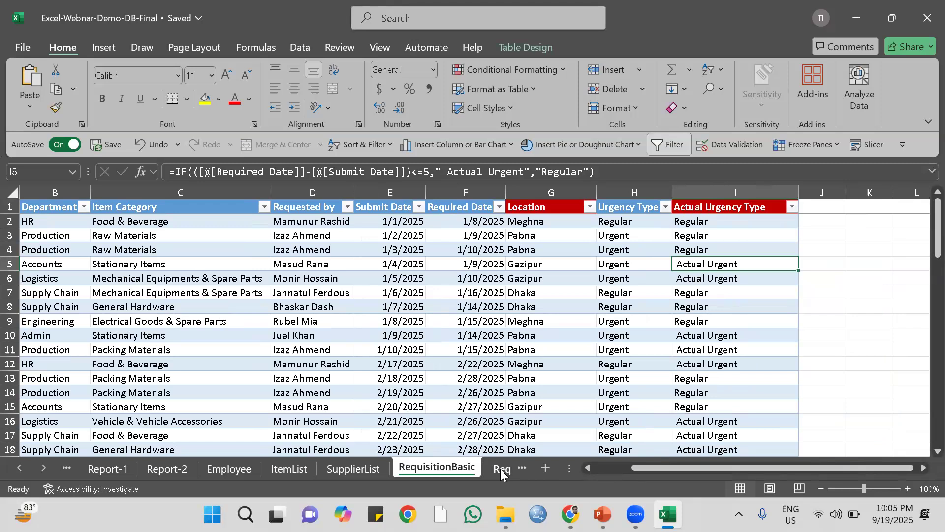
pyautogui.click(112, 468)
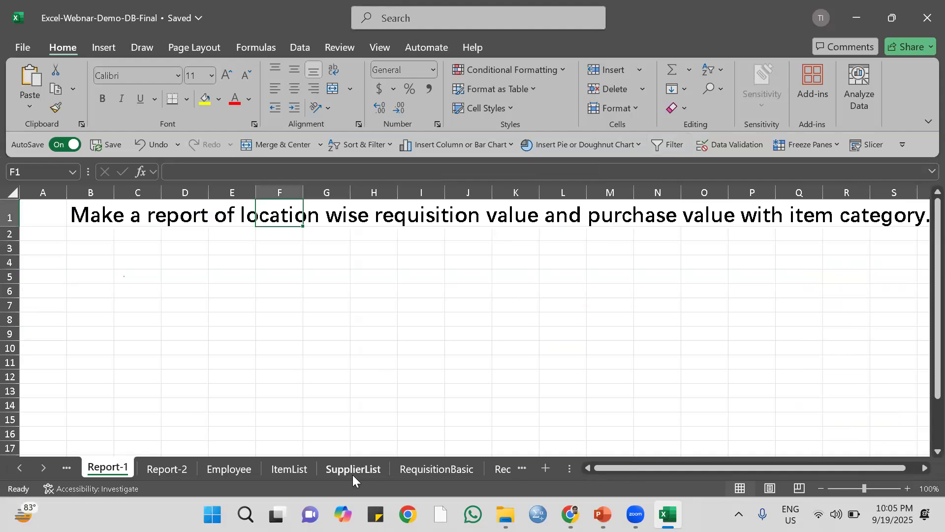
# Inspect the TOTAL column in RequisitionDetails and the Total Price column and its formula in Purchase Details.
pyautogui.click(459, 466)
pyautogui.click(428, 468)
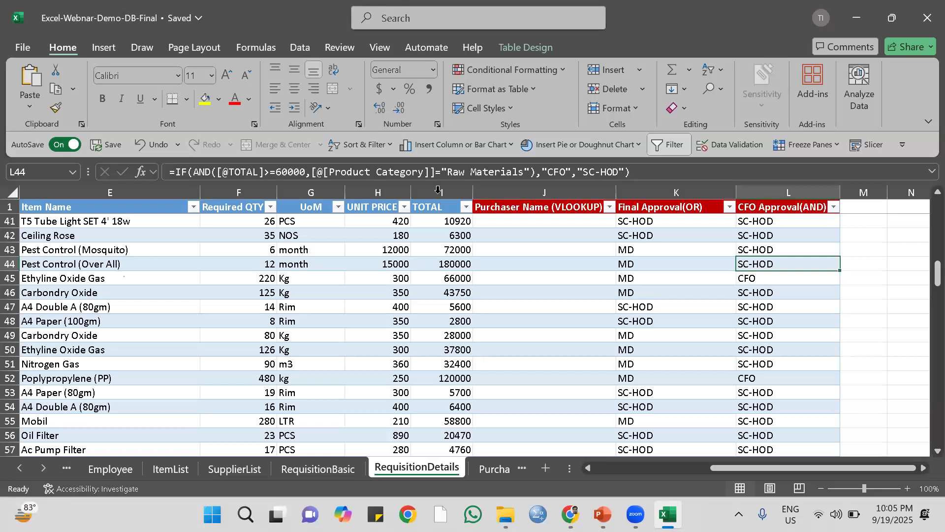
pyautogui.click(491, 470)
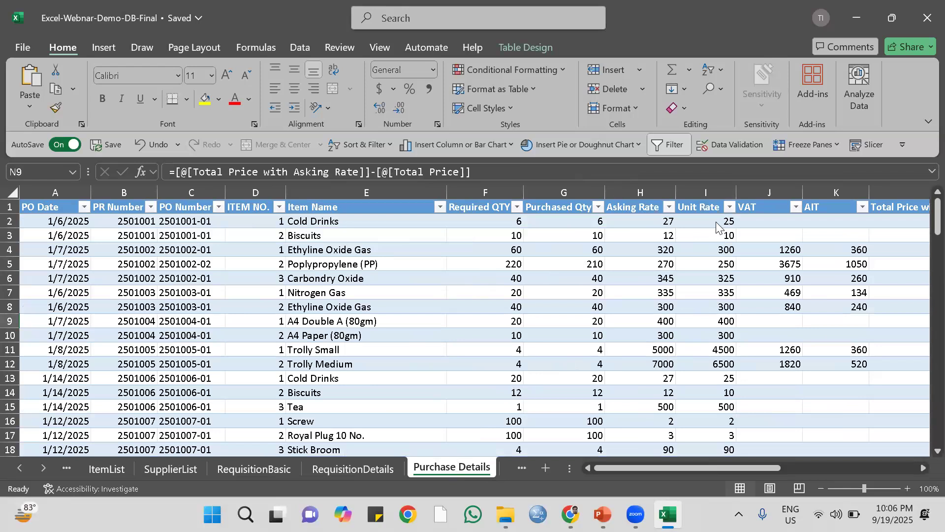
pyautogui.moveTo(675, 469); pyautogui.dragTo(753, 466)
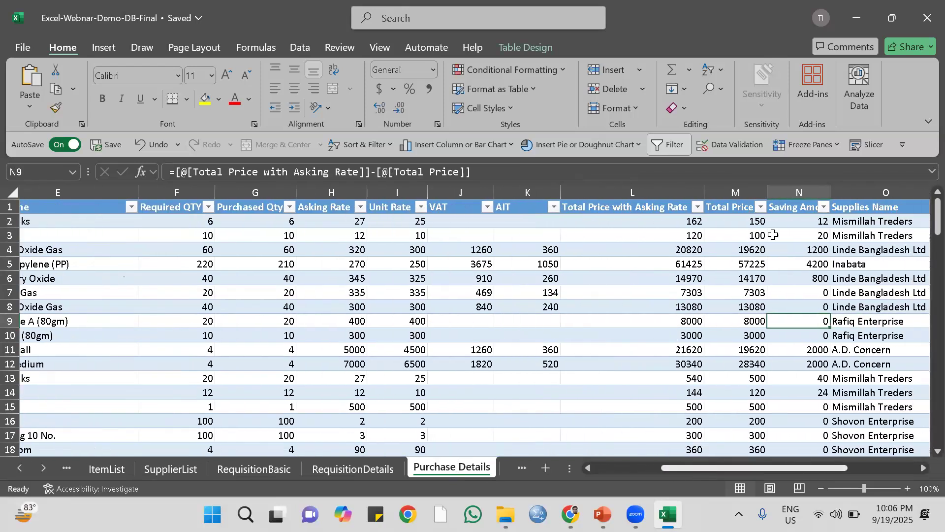
pyautogui.click(734, 190)
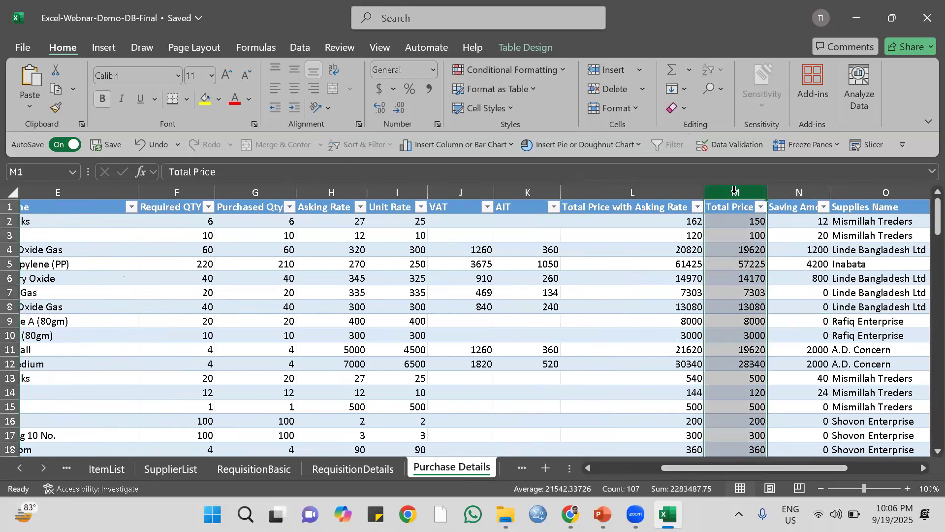
pyautogui.click(742, 224)
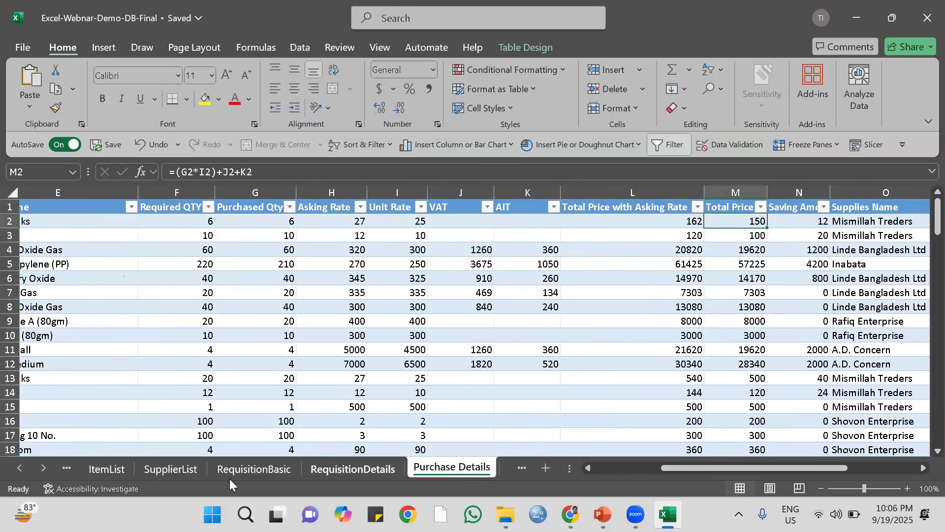
# Add a "Requisition Value" column after Actual Urgency Type in the RequisitionBasic table and fit its width to the header.
pyautogui.click(239, 469)
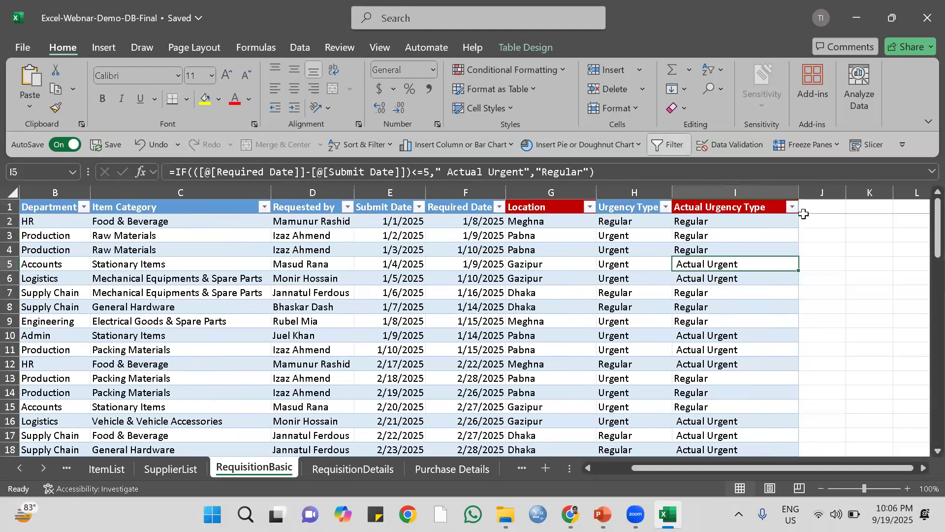
pyautogui.click(804, 212)
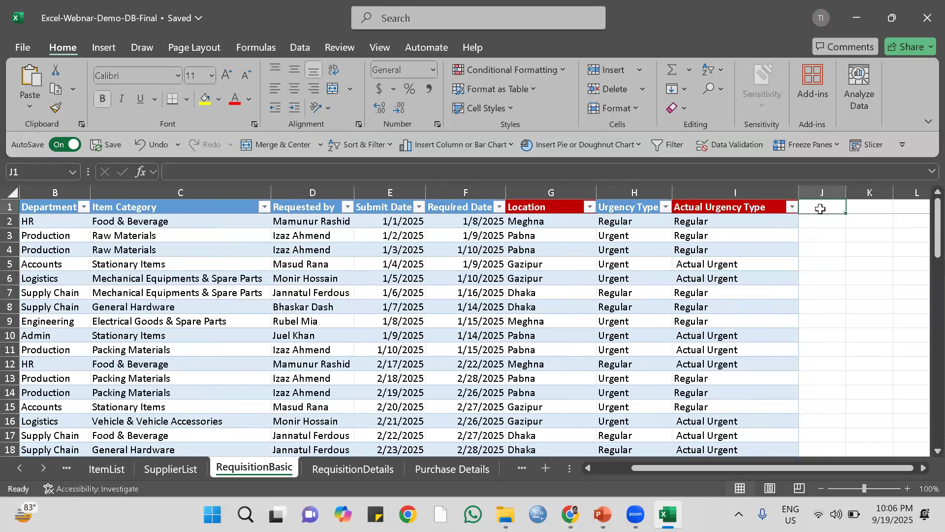
pyautogui.write('Re')
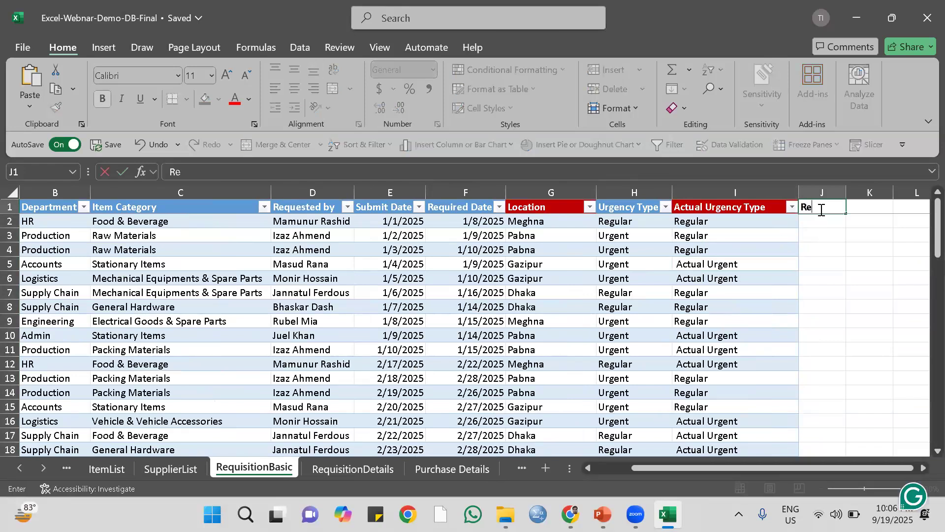
pyautogui.write('quisition')
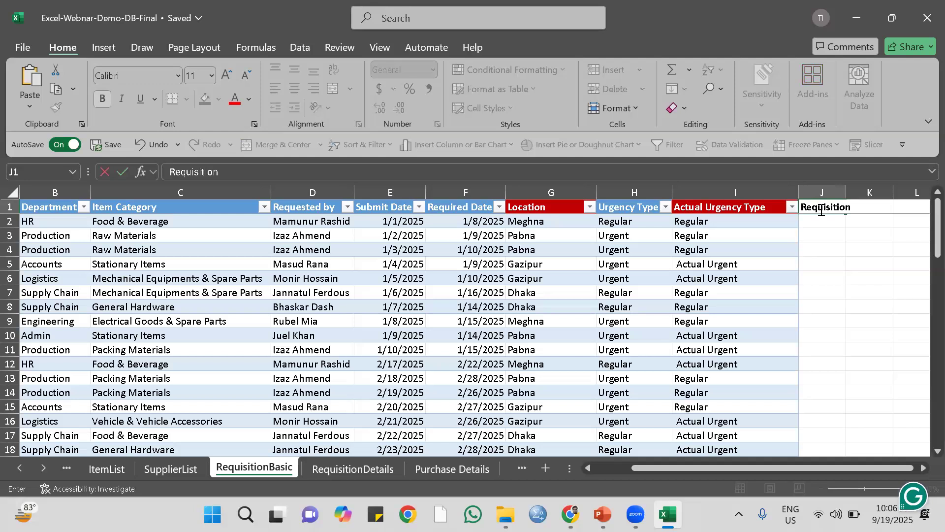
pyautogui.write(' Value')
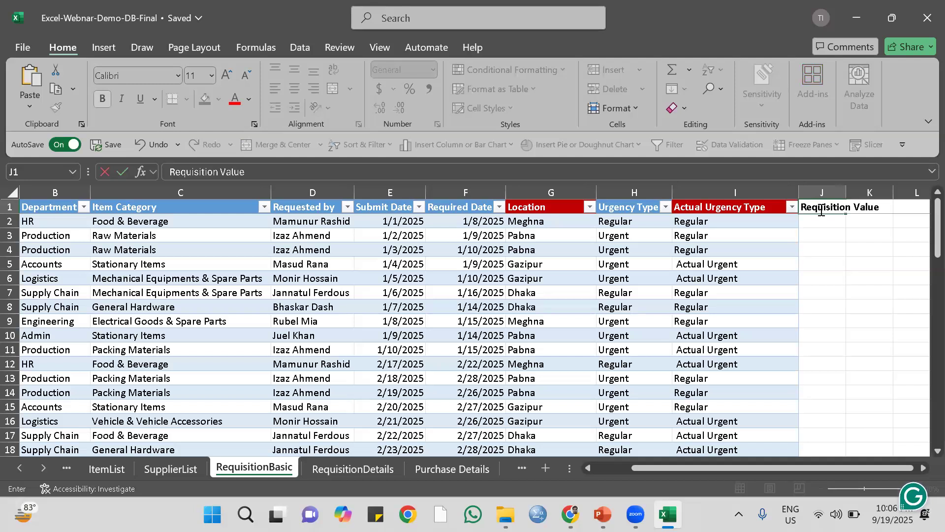
pyautogui.press('Return')
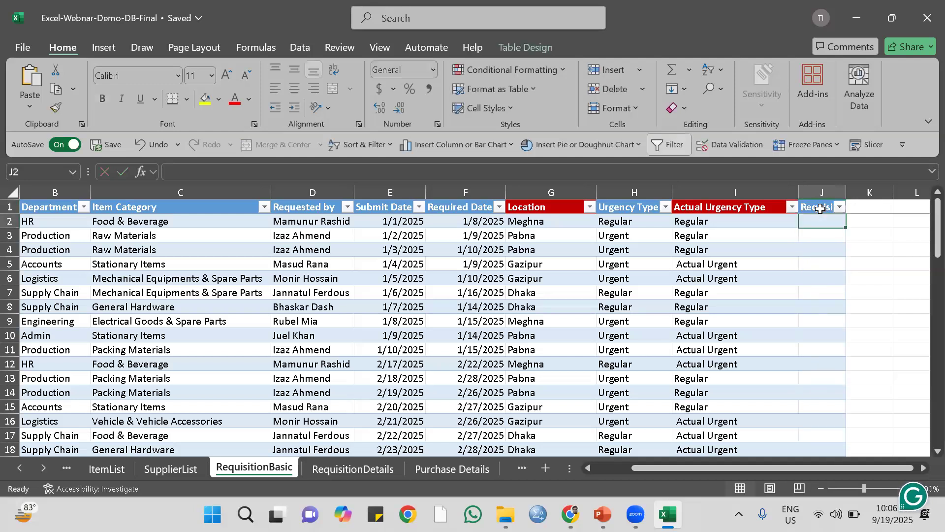
pyautogui.doubleClick(846, 192)
# Widen column K and add a "Purchase Value" column after Requisition Value in the RequisitionBasic table.
pyautogui.click(902, 208)
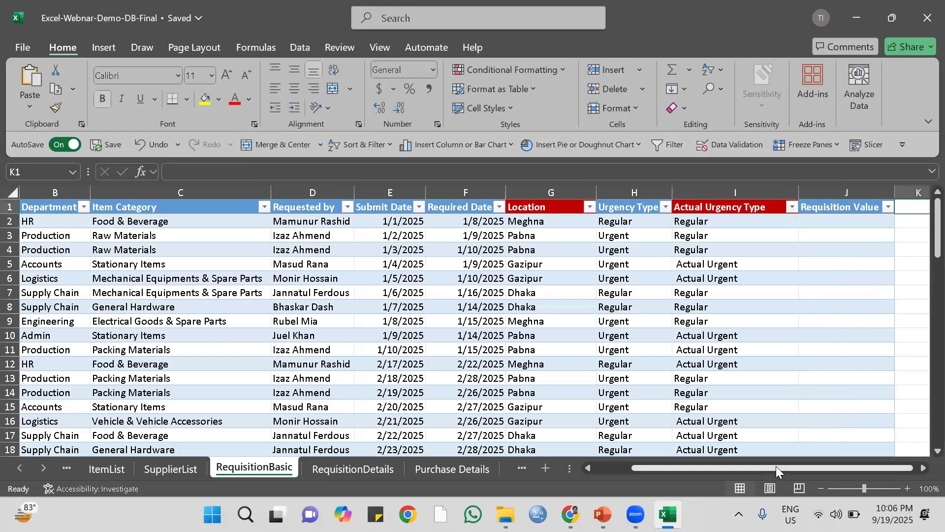
pyautogui.moveTo(776, 465); pyautogui.dragTo(856, 468)
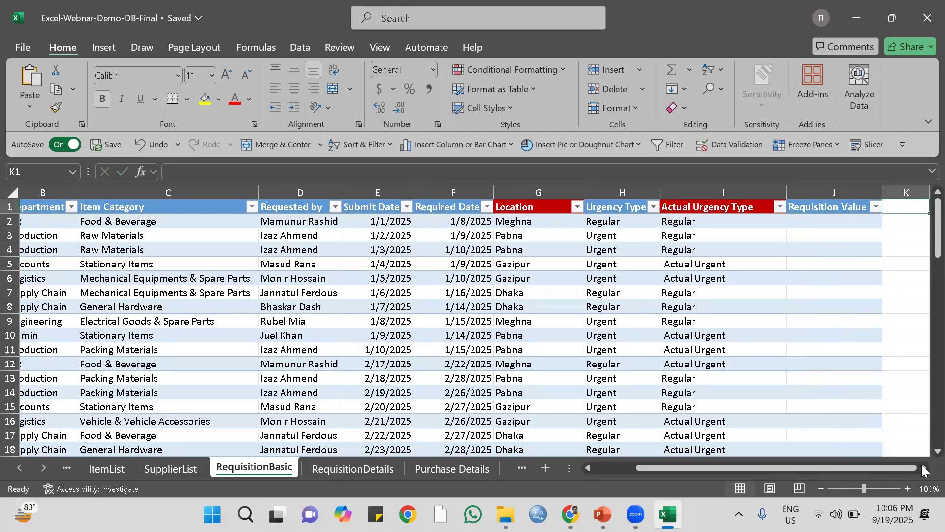
pyautogui.click(922, 468)
pyautogui.click(923, 468)
pyautogui.moveTo(705, 188); pyautogui.dragTo(731, 187)
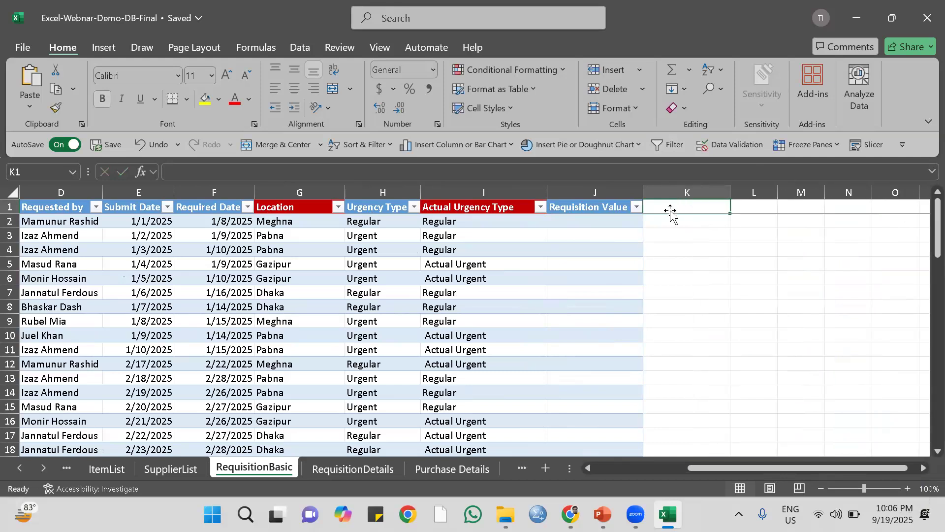
pyautogui.write('Par')
pyautogui.press('BackSpace')
pyautogui.press('BackSpace')
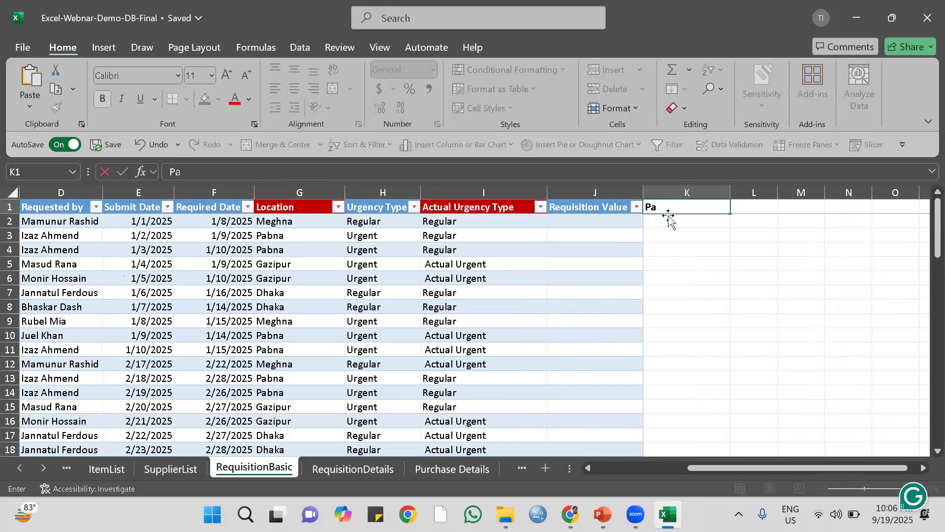
pyautogui.write('urchase Value')
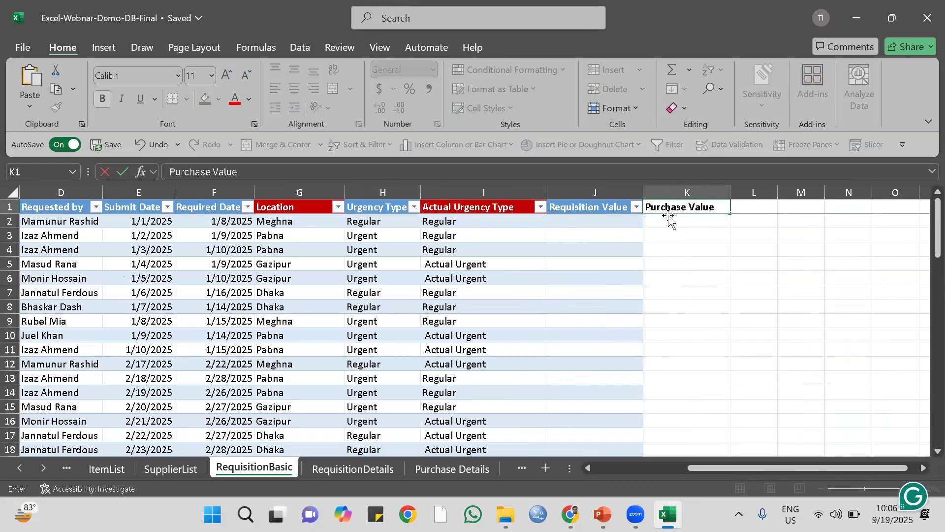
pyautogui.press('Return')
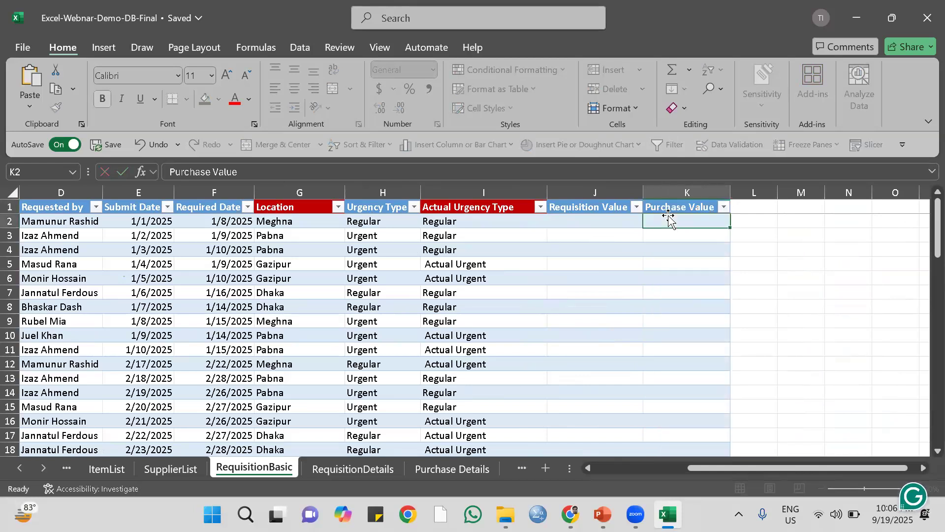
# Compare the first purchase request in RequisitionBasic with its item lines and their TOTAL values in RequisitionDetails.
pyautogui.click(593, 220)
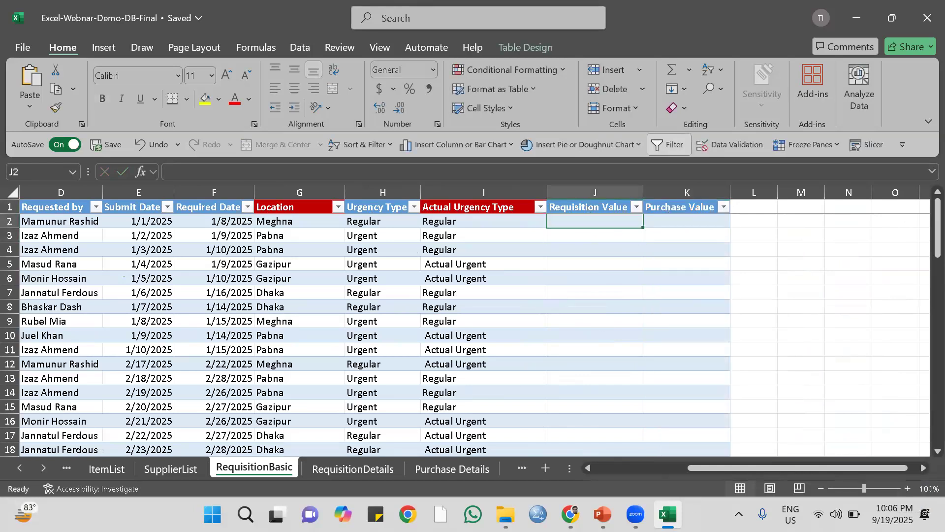
pyautogui.moveTo(694, 462); pyautogui.dragTo(621, 473)
pyautogui.moveTo(619, 472); pyautogui.dragTo(595, 459)
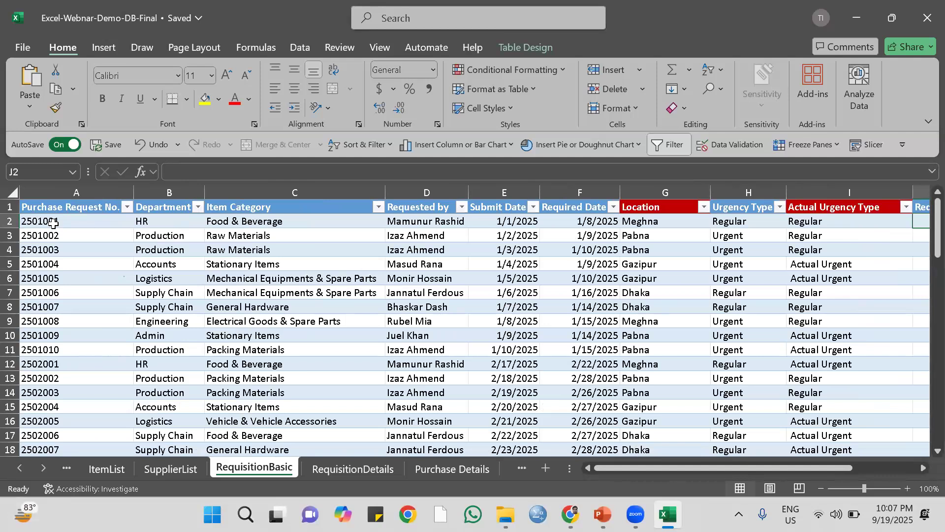
pyautogui.click(10, 222)
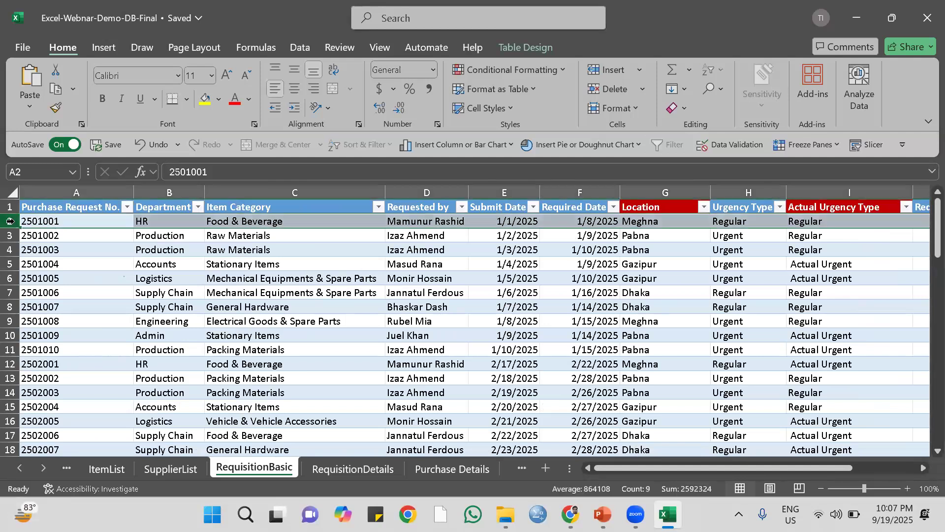
pyautogui.click(338, 475)
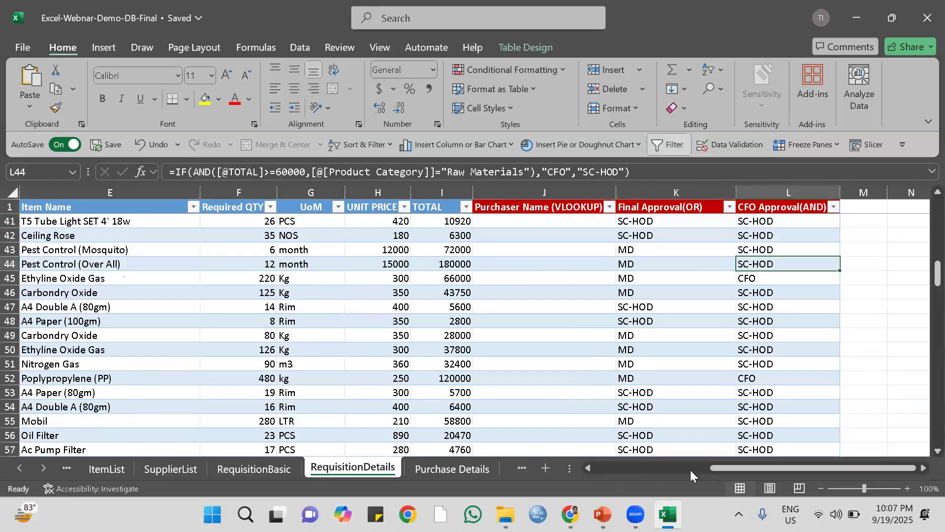
pyautogui.moveTo(724, 471); pyautogui.dragTo(586, 472)
pyautogui.scroll(13, 82, 250)
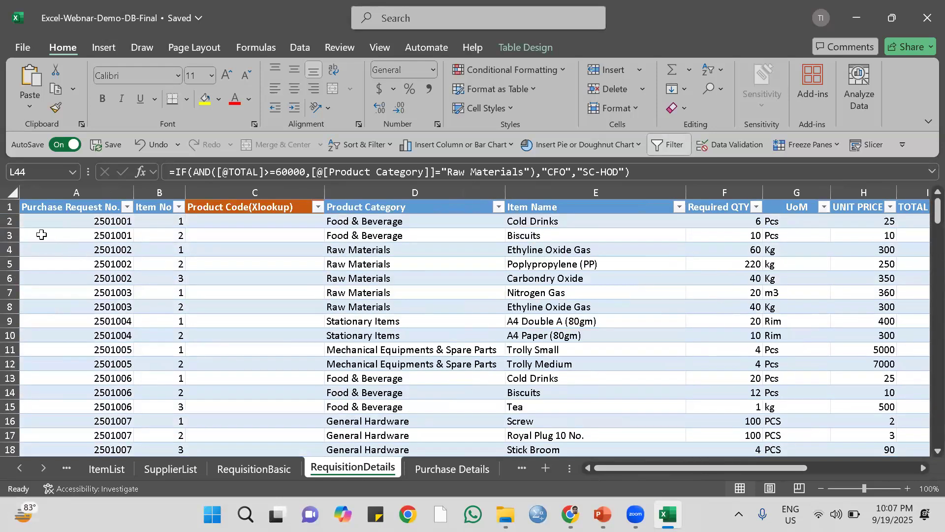
pyautogui.moveTo(7, 219); pyautogui.dragTo(7, 231)
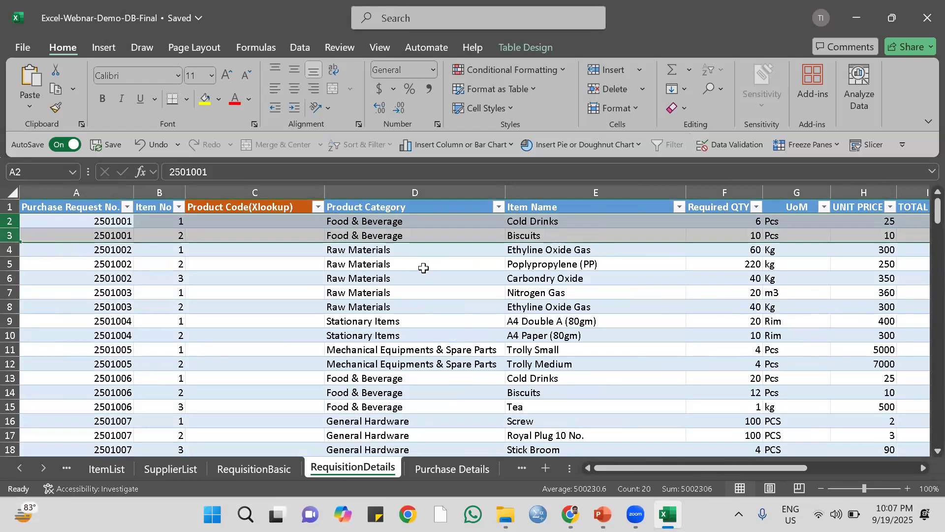
pyautogui.moveTo(601, 467); pyautogui.dragTo(500, 470)
pyautogui.moveTo(683, 465); pyautogui.dragTo(816, 473)
pyautogui.click(502, 224)
pyautogui.moveTo(503, 233); pyautogui.dragTo(503, 235)
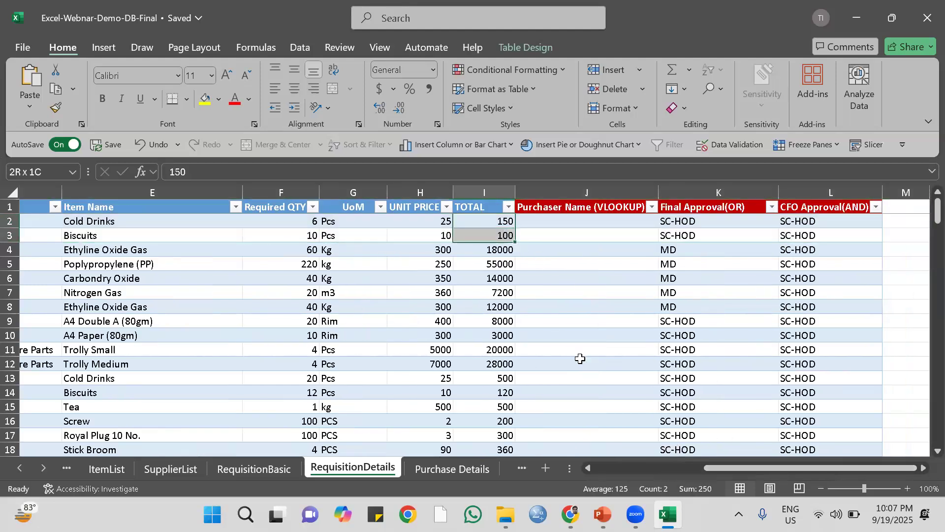
pyautogui.moveTo(713, 467); pyautogui.dragTo(600, 468)
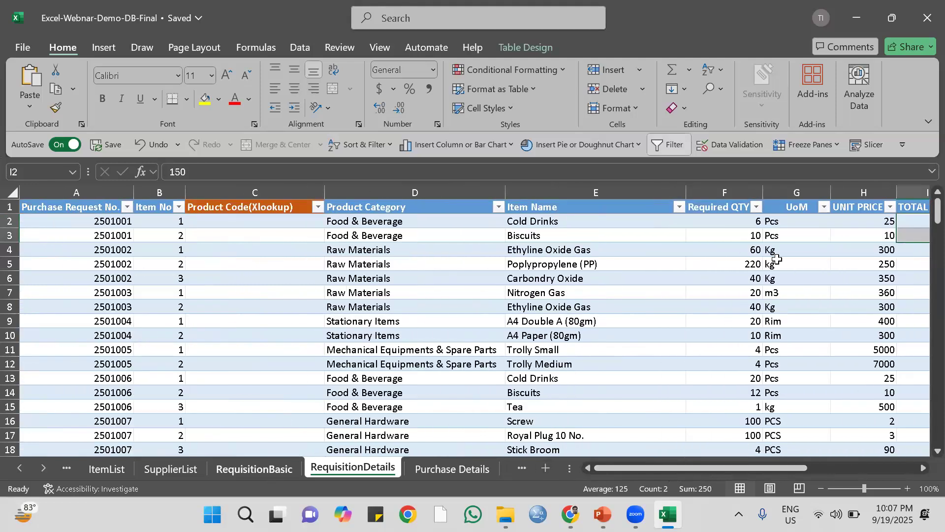
# Start a SUMIFS formula in the first Requisition Value cell of RequisitionBasic, with ReqDetails[TOTAL] as the sum range.
pyautogui.click(268, 470)
pyautogui.moveTo(765, 468); pyautogui.dragTo(833, 473)
pyautogui.click(738, 223)
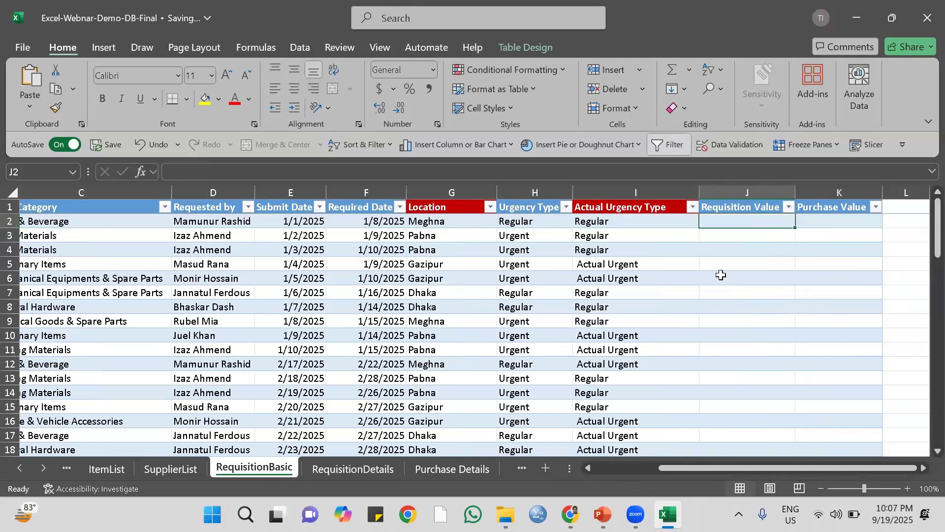
pyautogui.write('=sum')
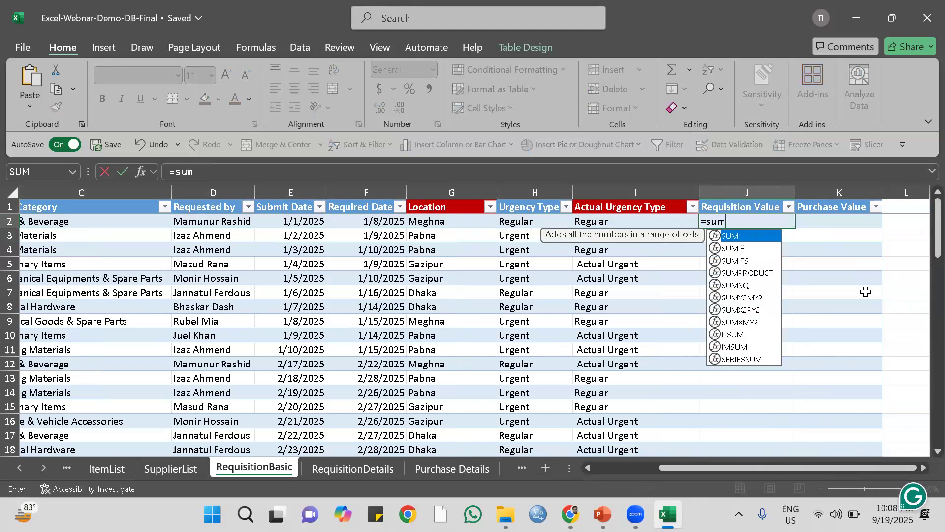
pyautogui.doubleClick(743, 262)
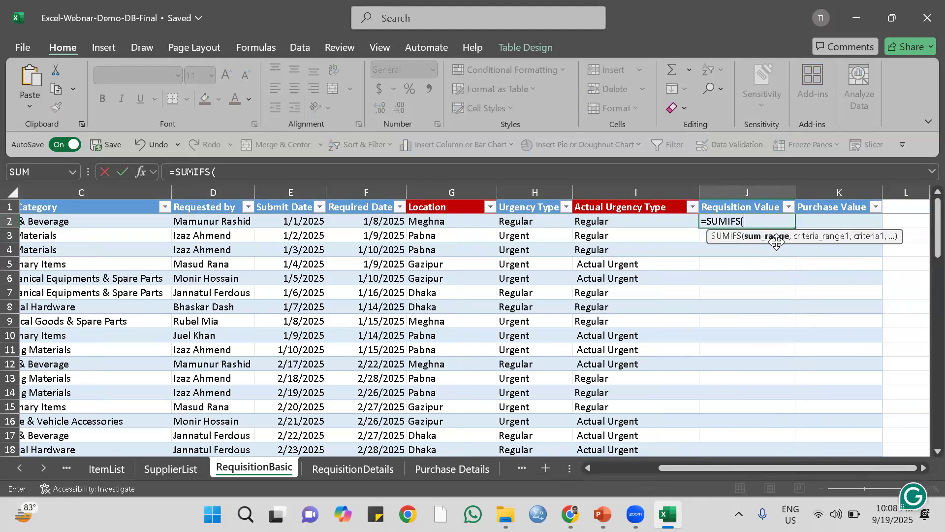
pyautogui.click(352, 468)
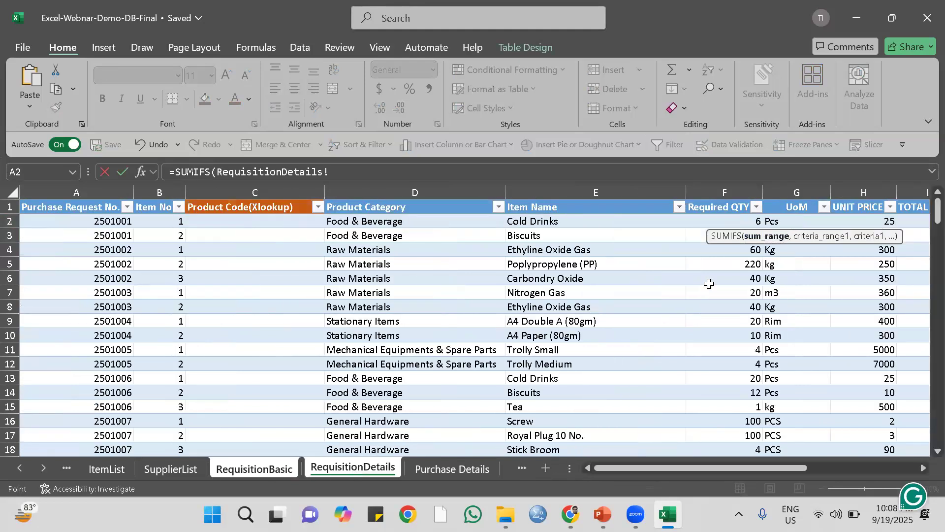
pyautogui.moveTo(712, 468); pyautogui.dragTo(763, 467)
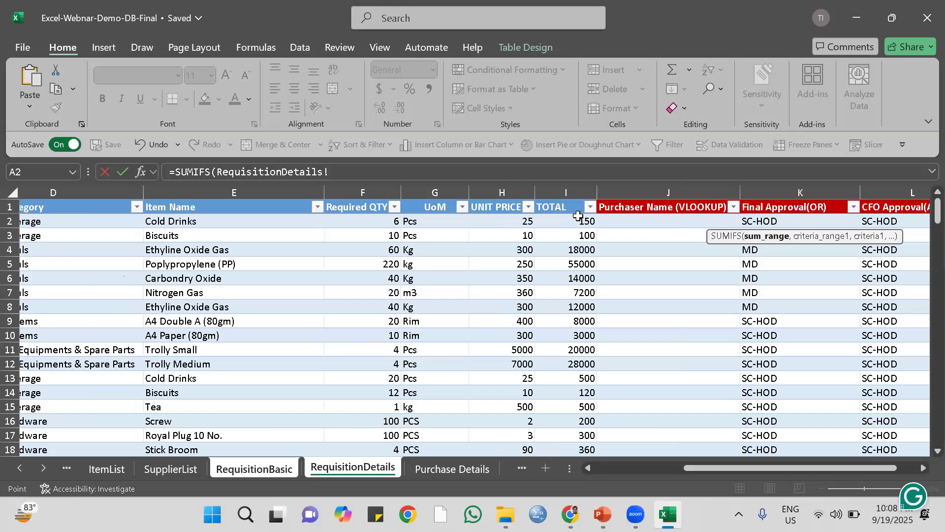
pyautogui.click(568, 195)
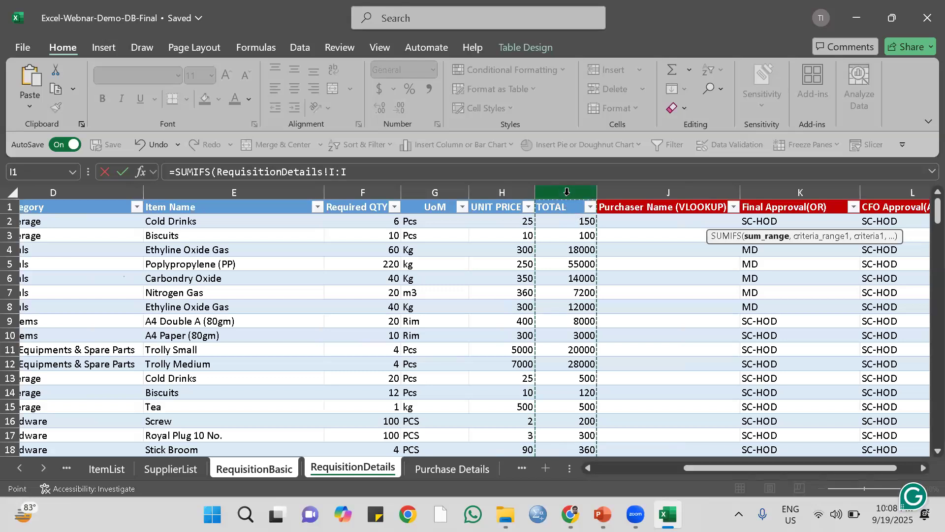
pyautogui.click(575, 221)
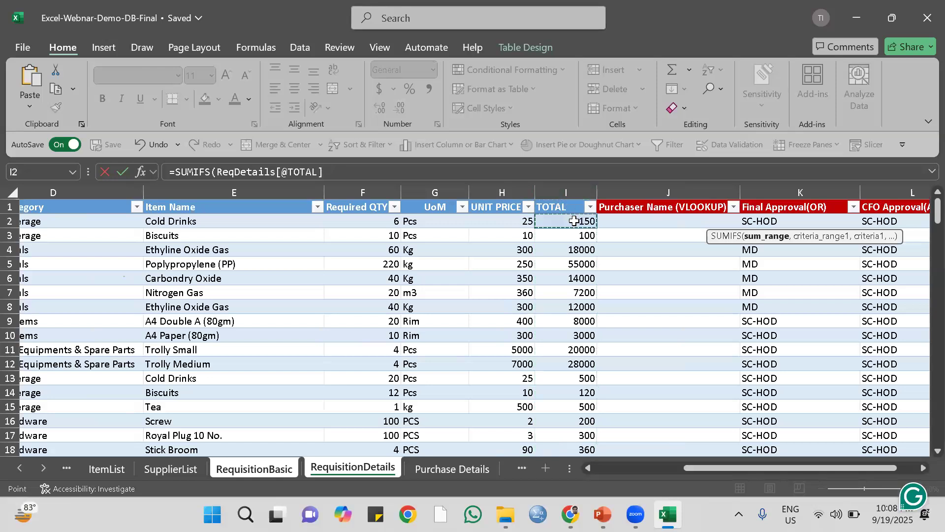
pyautogui.hotkey('ctrl', 'shift', 'Down')
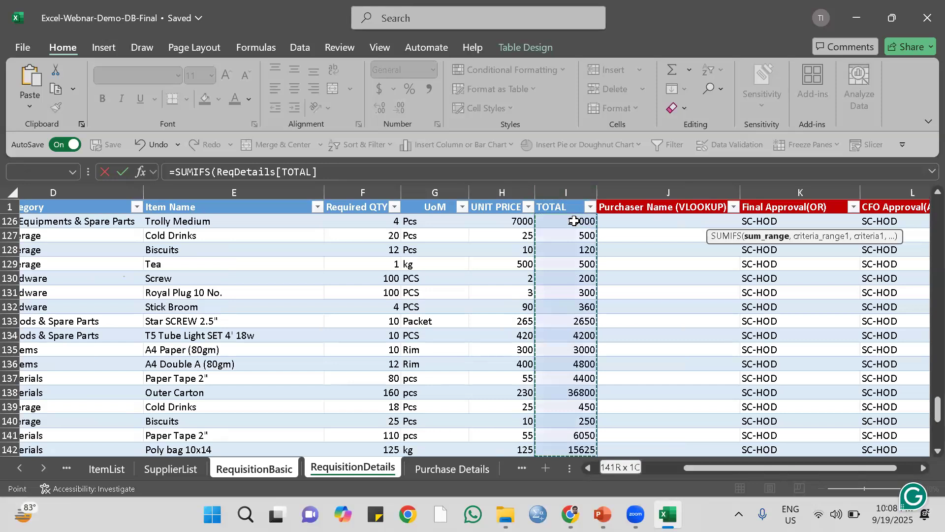
pyautogui.scroll(-3, 589, 278)
pyautogui.scroll(3, 589, 278)
pyautogui.write(',')
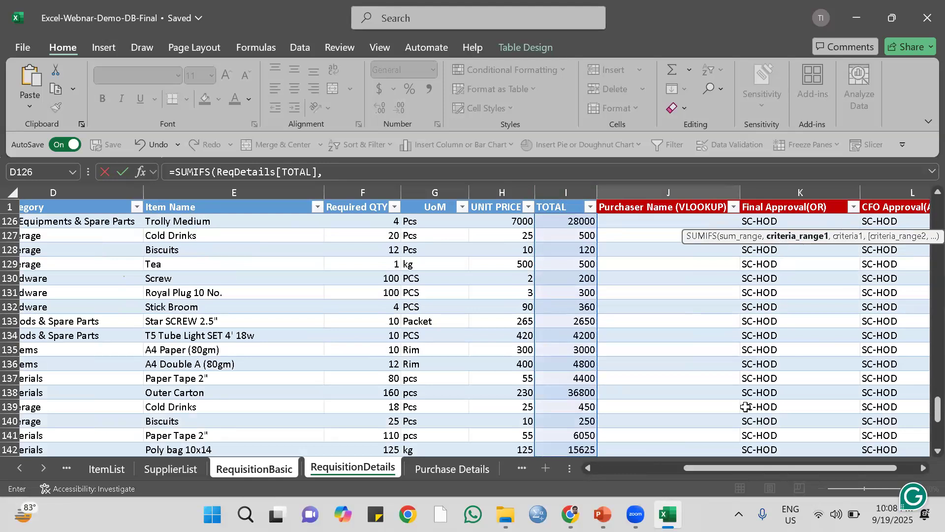
# Set the whole ReqDetails[Purchase Request No.] column as the first criteria range of the SUMIFS formula.
pyautogui.moveTo(693, 469); pyautogui.dragTo(579, 476)
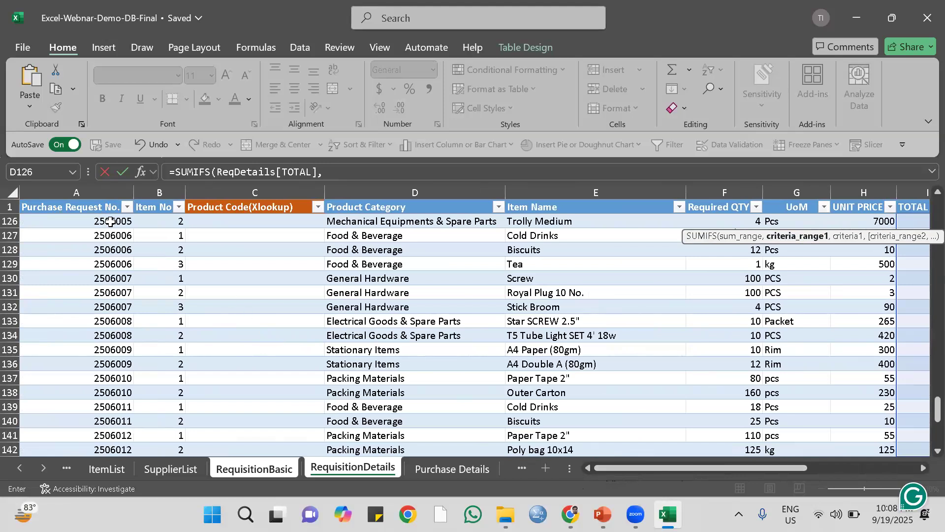
pyautogui.scroll(6, 289, 249)
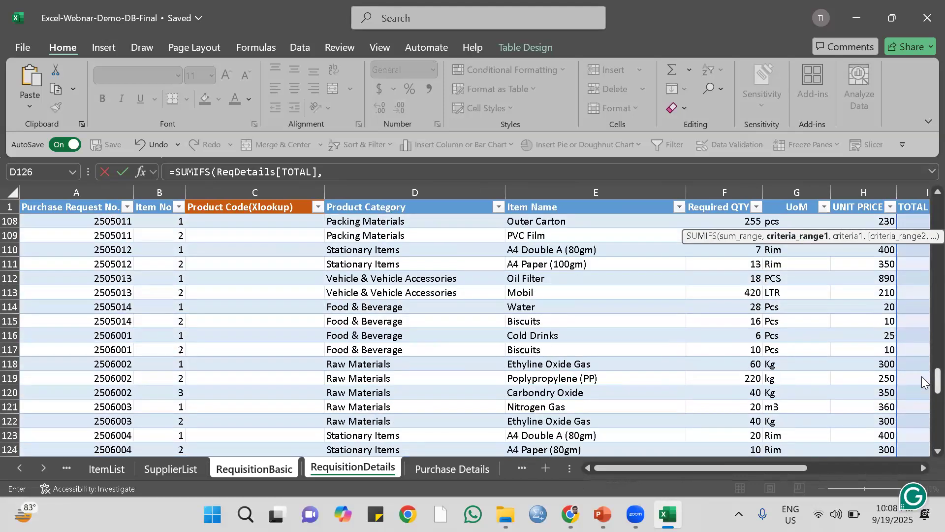
pyautogui.moveTo(938, 380); pyautogui.dragTo(928, 183)
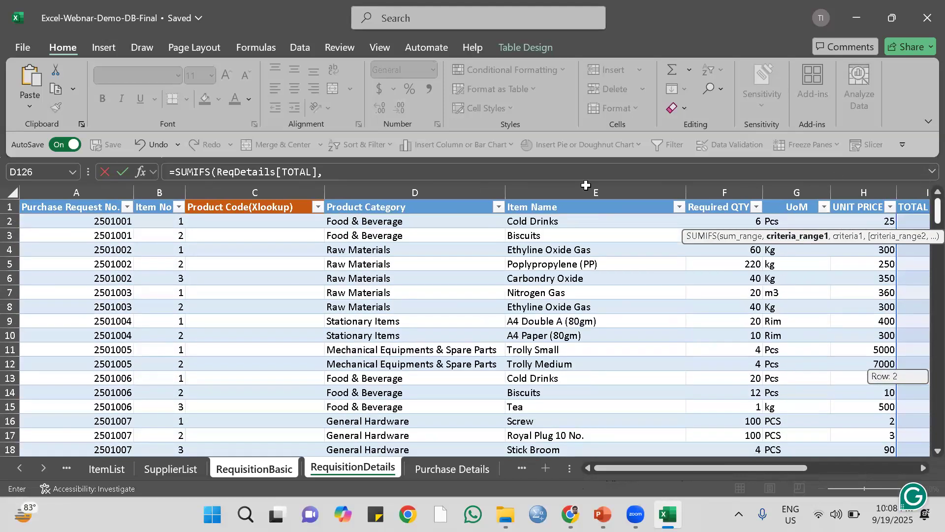
pyautogui.click(86, 218)
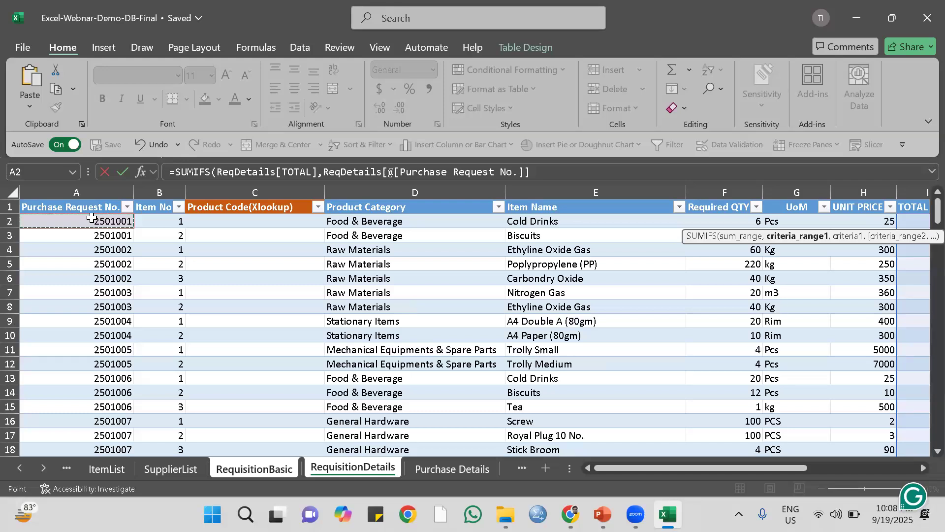
pyautogui.hotkey('ctrl', 'shift', 'Down')
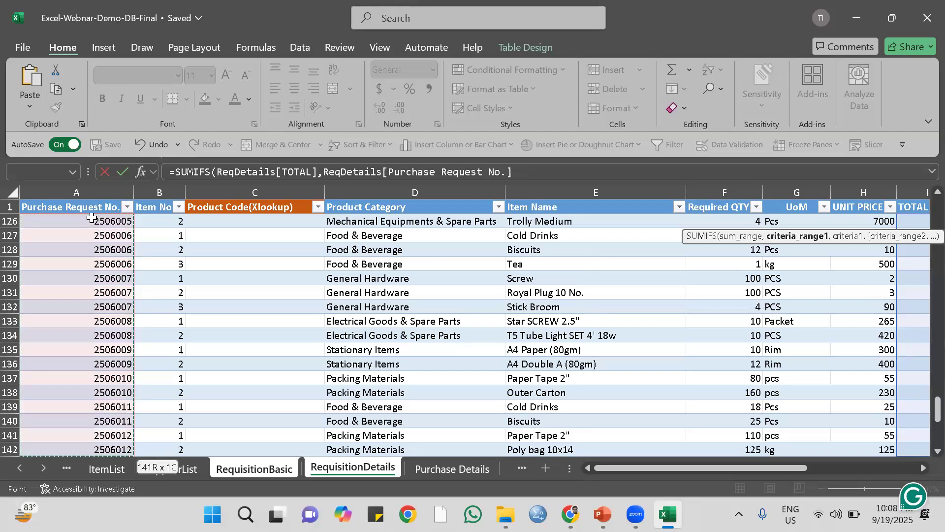
pyautogui.write(',')
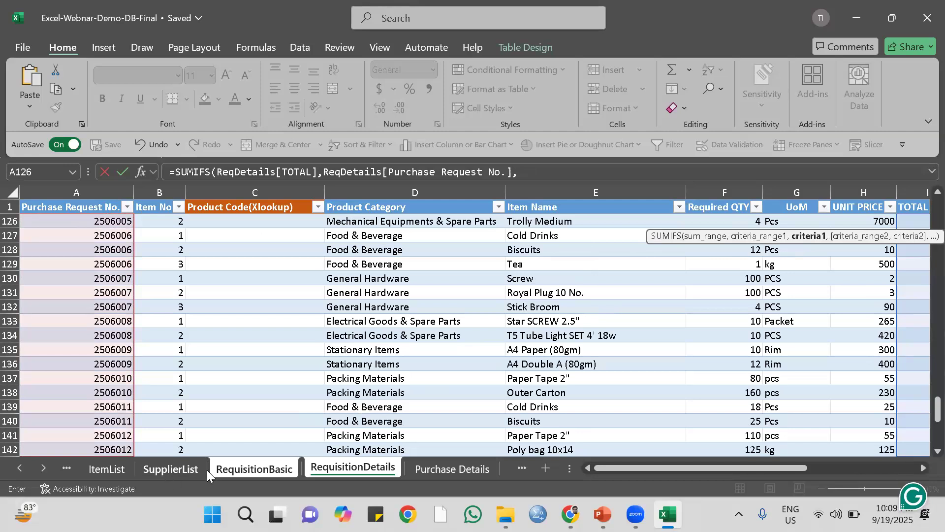
# Use the same row's [@[Purchase Request No.]] in RequisitionBasic as the criterion and complete the SUMIFS formula.
pyautogui.click(247, 467)
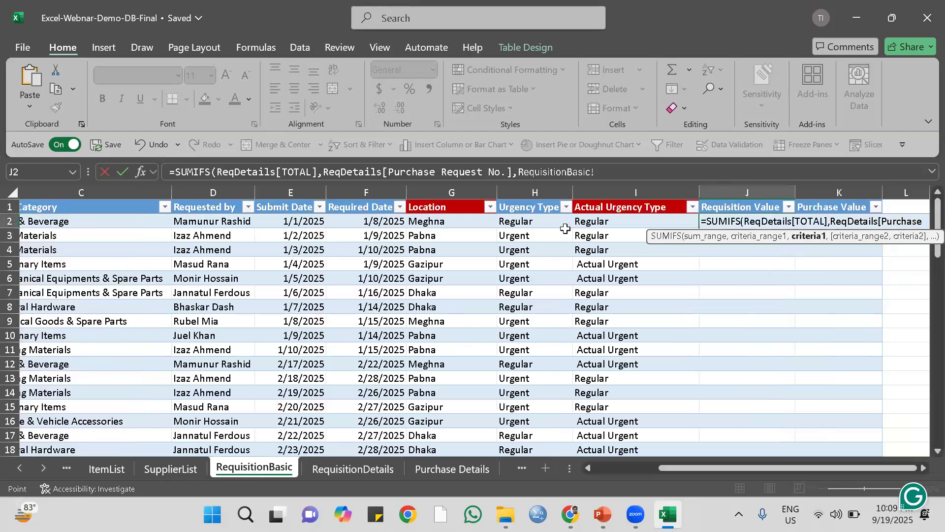
pyautogui.moveTo(688, 470); pyautogui.dragTo(598, 463)
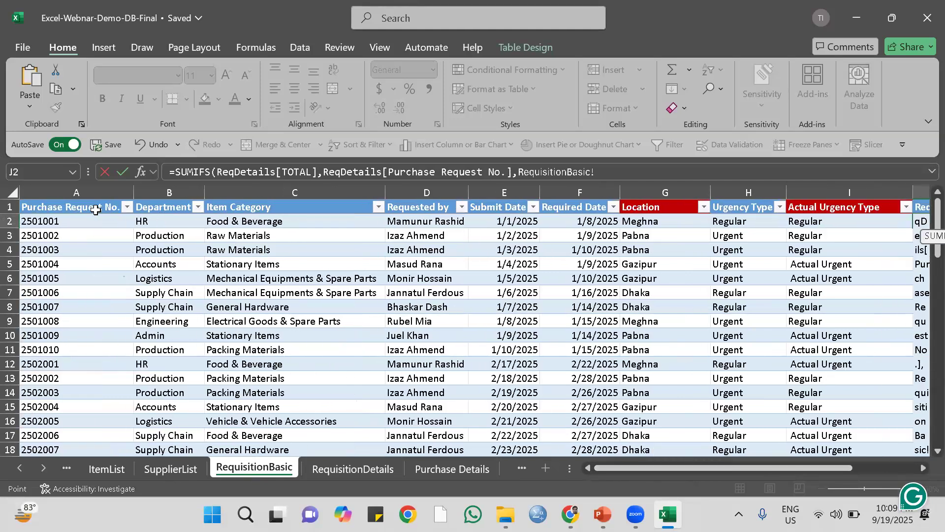
pyautogui.click(52, 223)
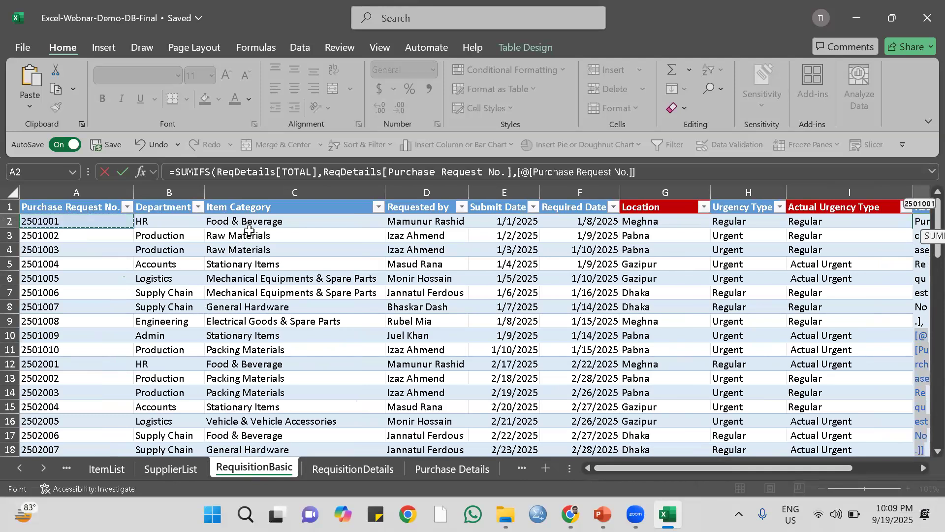
pyautogui.write(')')
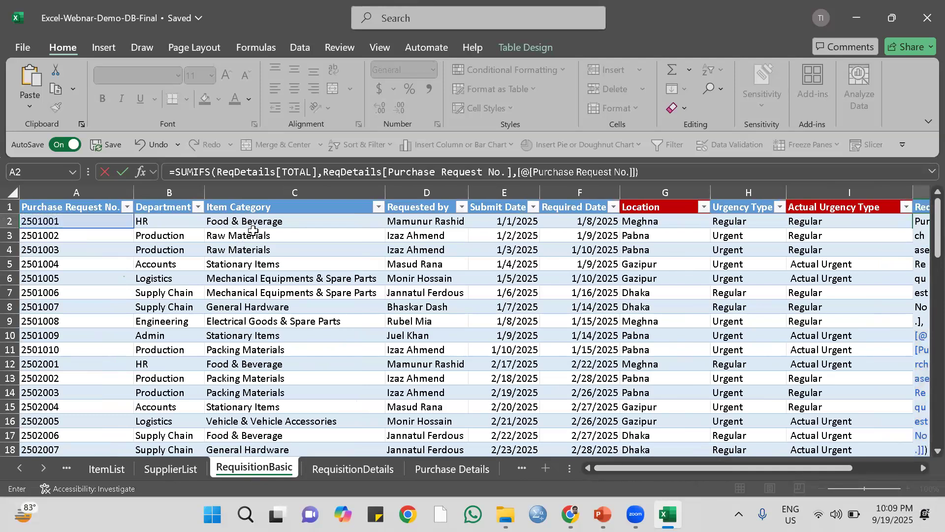
pyautogui.press('Return')
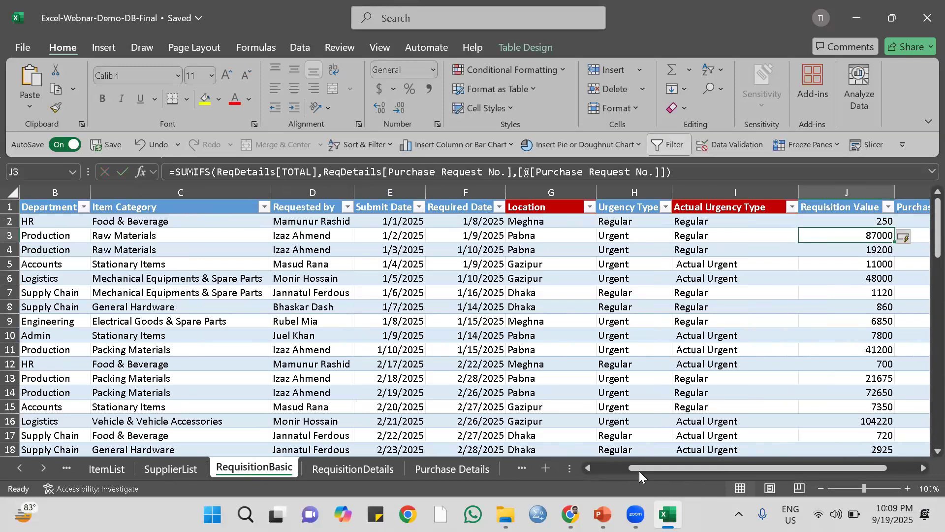
# Check the first Requisition Value against the sum of the TOTAL values for the same request's two item lines in RequisitionDetails.
pyautogui.moveTo(632, 467); pyautogui.dragTo(694, 451)
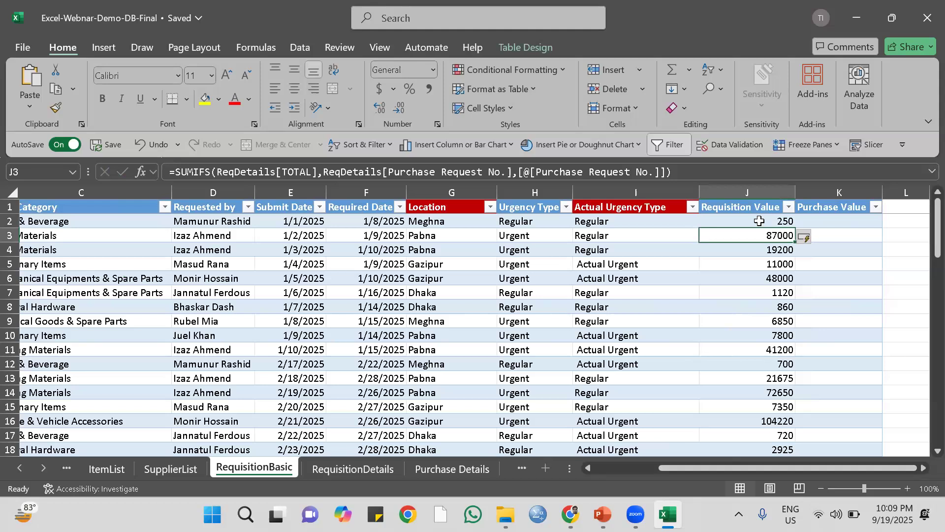
pyautogui.moveTo(672, 471); pyautogui.dragTo(585, 479)
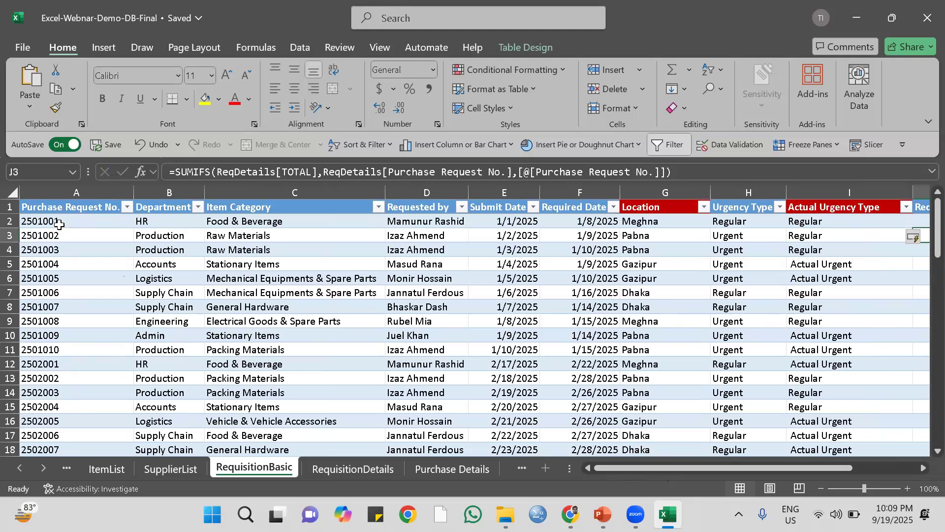
pyautogui.click(367, 468)
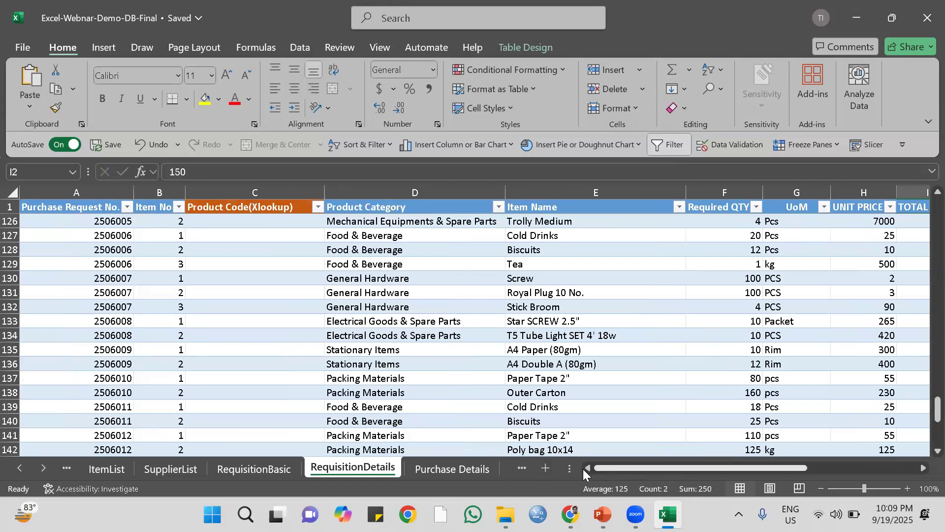
pyautogui.scroll(5, 175, 303)
pyautogui.scroll(20, 176, 302)
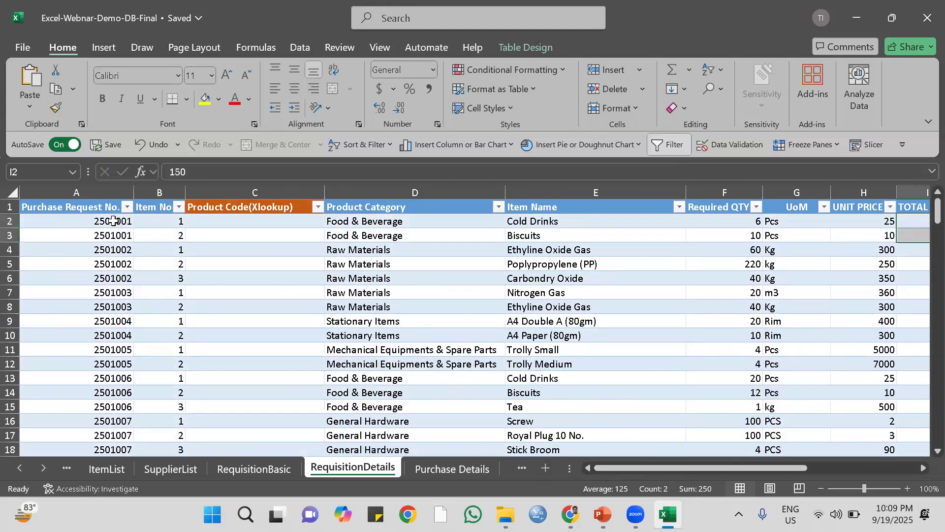
pyautogui.moveTo(114, 224); pyautogui.dragTo(114, 234)
pyautogui.moveTo(8, 221); pyautogui.dragTo(7, 235)
pyautogui.moveTo(605, 467); pyautogui.dragTo(847, 488)
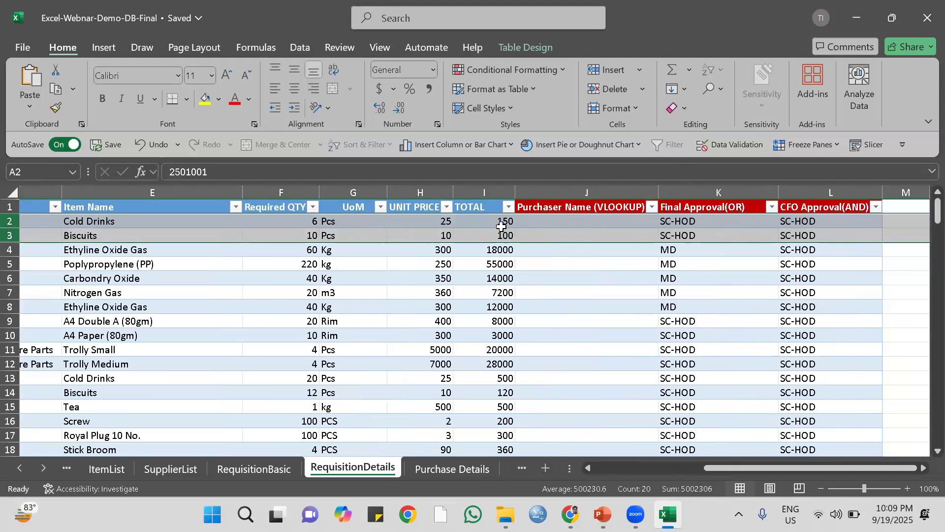
pyautogui.moveTo(505, 222); pyautogui.dragTo(505, 235)
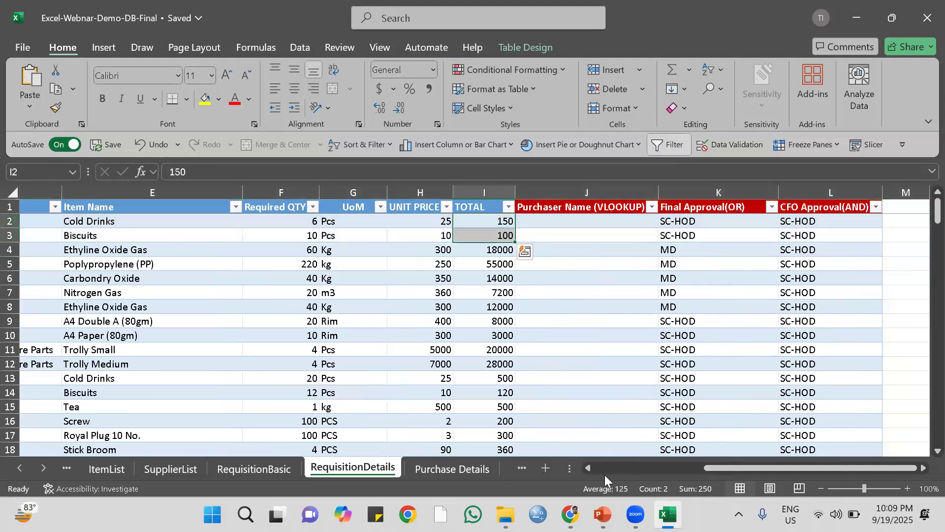
pyautogui.click(259, 467)
pyautogui.moveTo(760, 468); pyautogui.dragTo(824, 467)
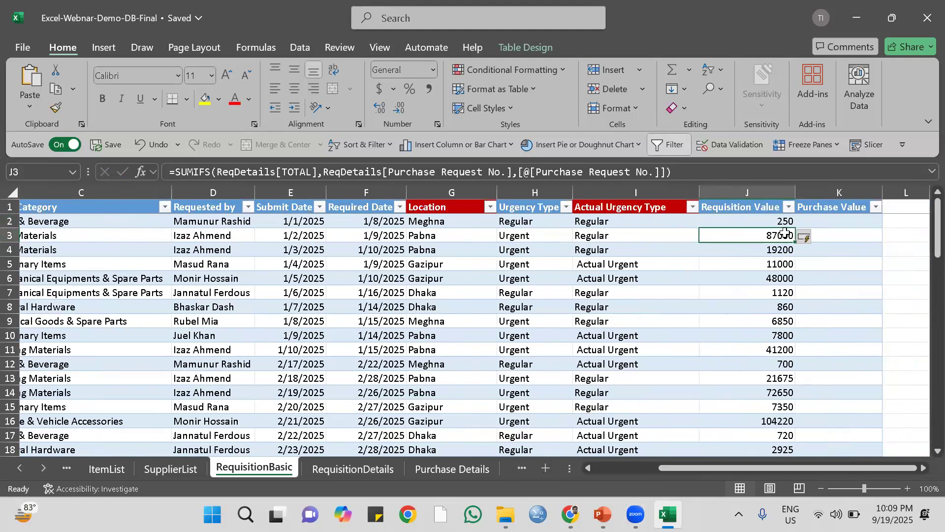
# Compare the sum of the selected TOTAL cells in RequisitionDetails with the first Requisition Value in RequisitionBasic.
pyautogui.click(374, 469)
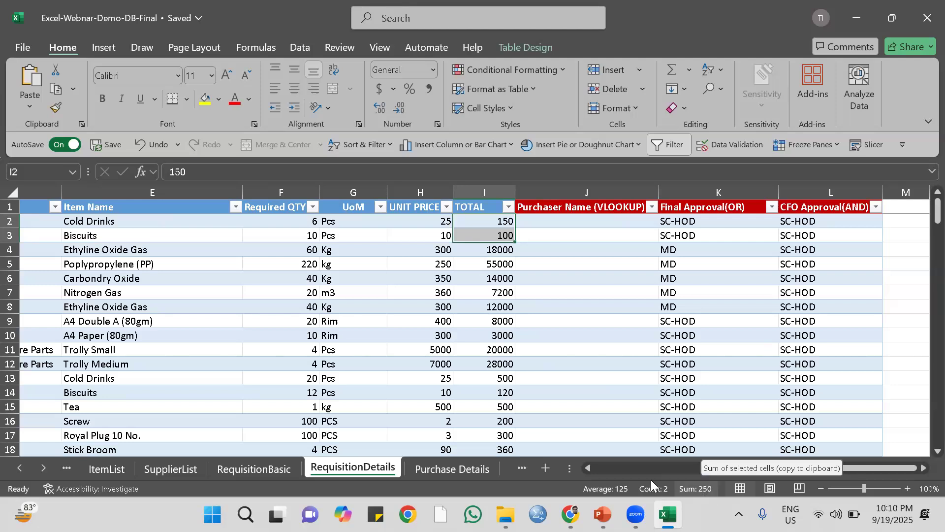
pyautogui.click(240, 469)
pyautogui.click(788, 223)
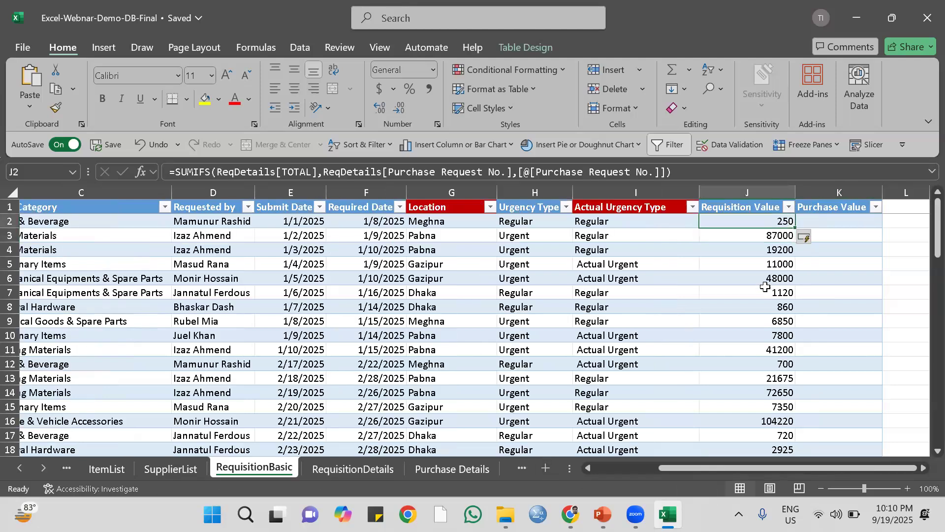
pyautogui.click(771, 235)
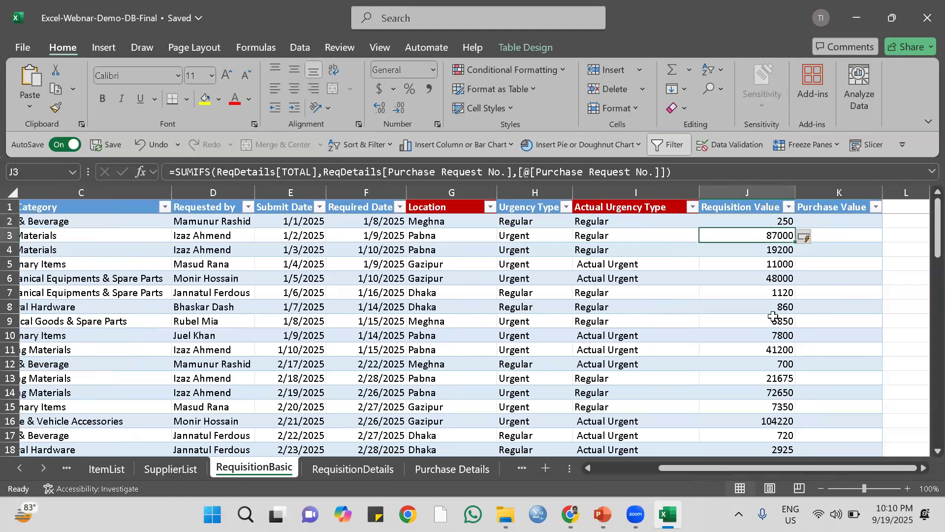
# Start a SUMIFS formula in the first Purchase Value cell of RequisitionBasic, with Perchase[Total Price] from Purchase Details as the sum range.
pyautogui.click(837, 222)
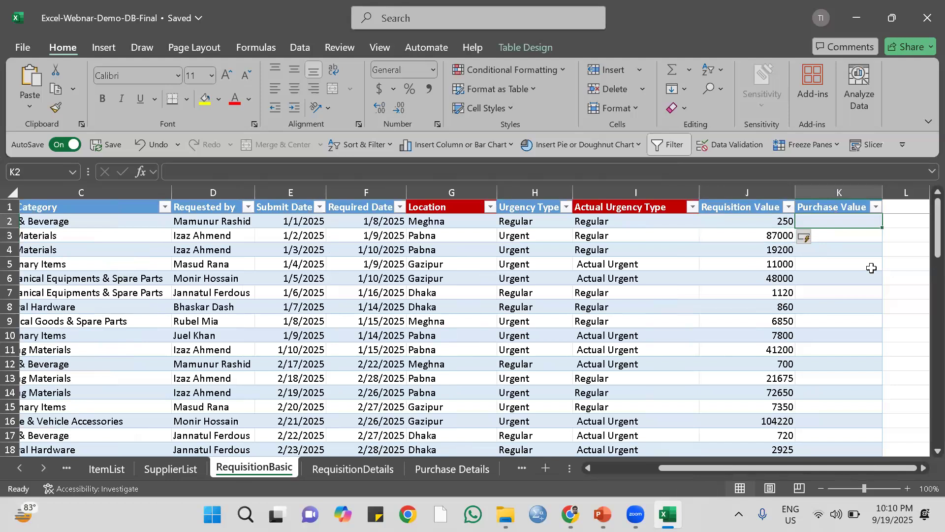
pyautogui.write('=')
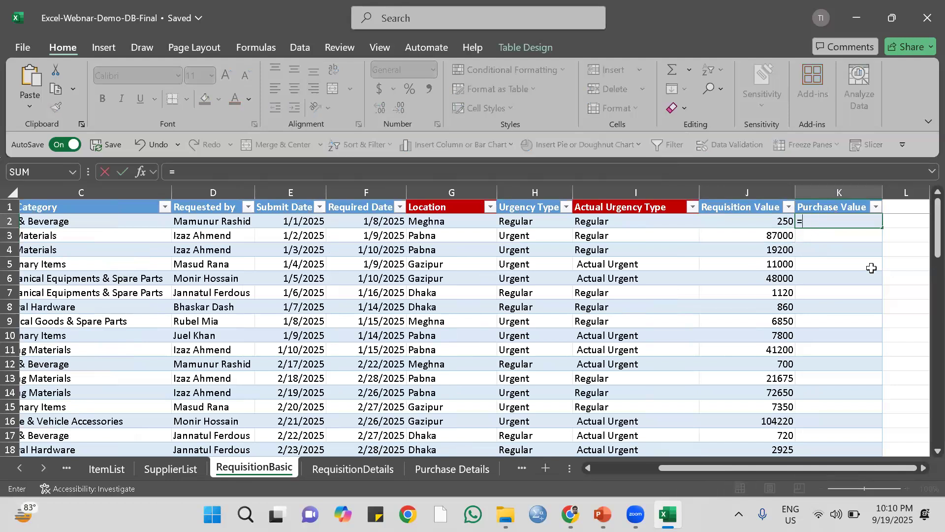
pyautogui.write('sum')
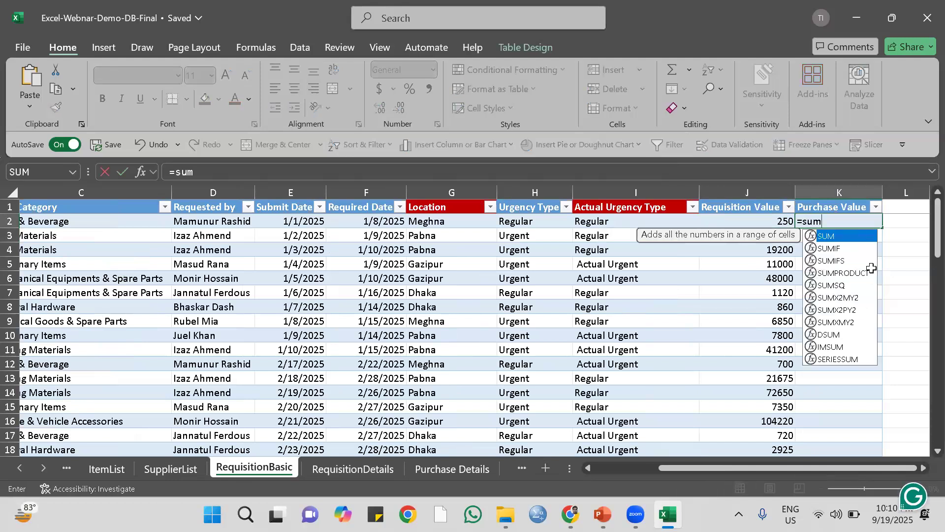
pyautogui.write('if')
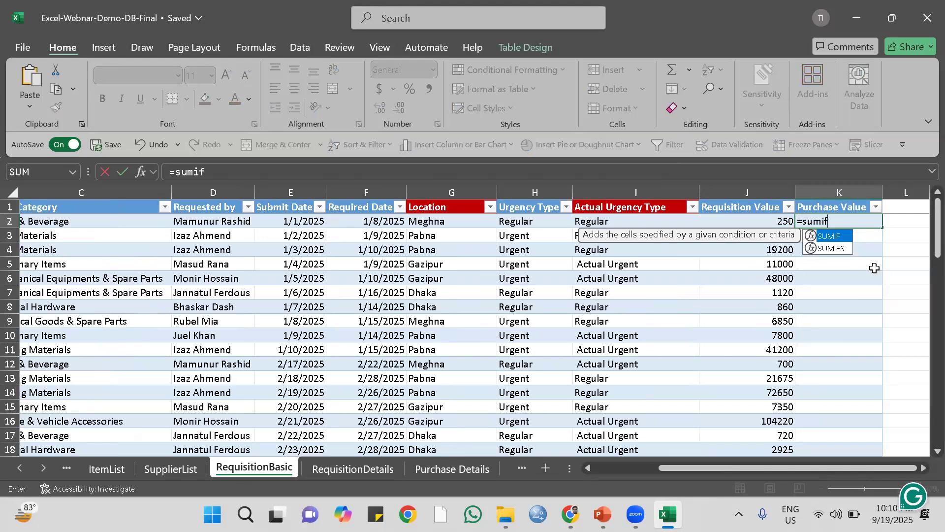
pyautogui.doubleClick(842, 250)
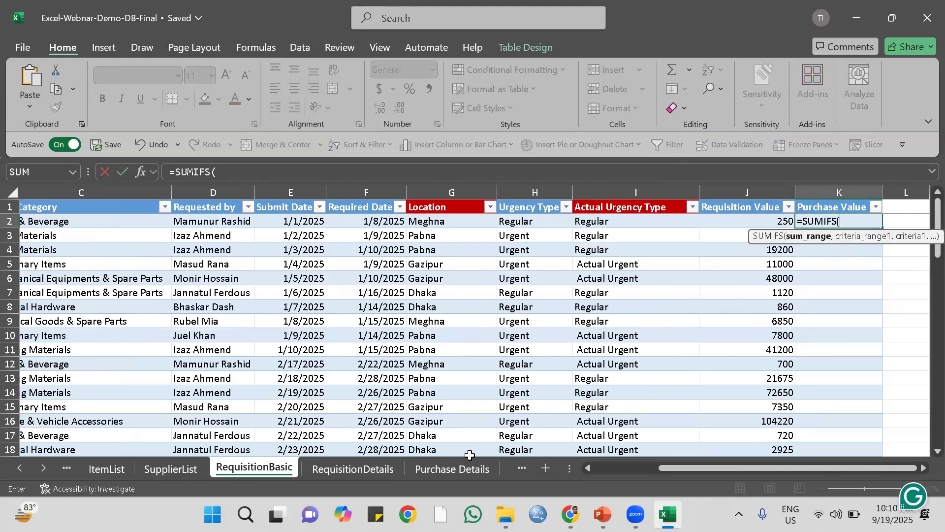
pyautogui.click(447, 471)
pyautogui.click(448, 470)
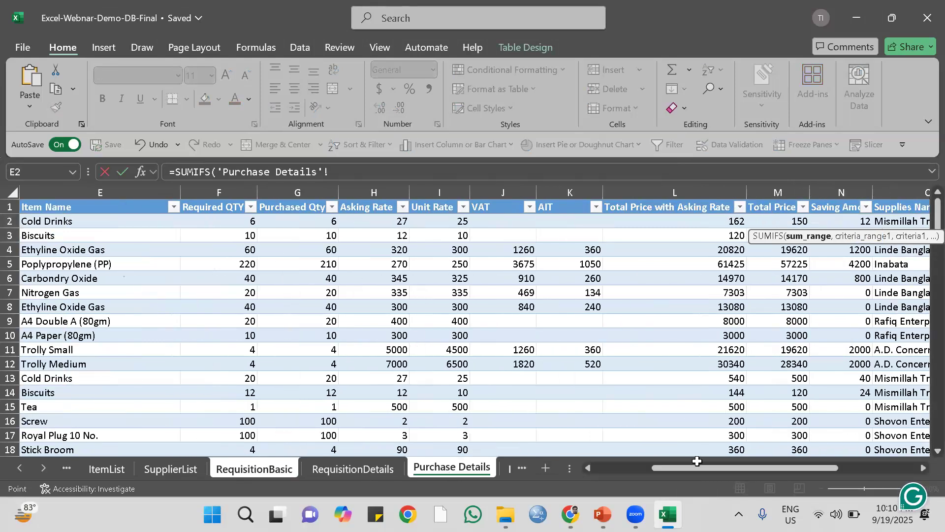
pyautogui.click(789, 221)
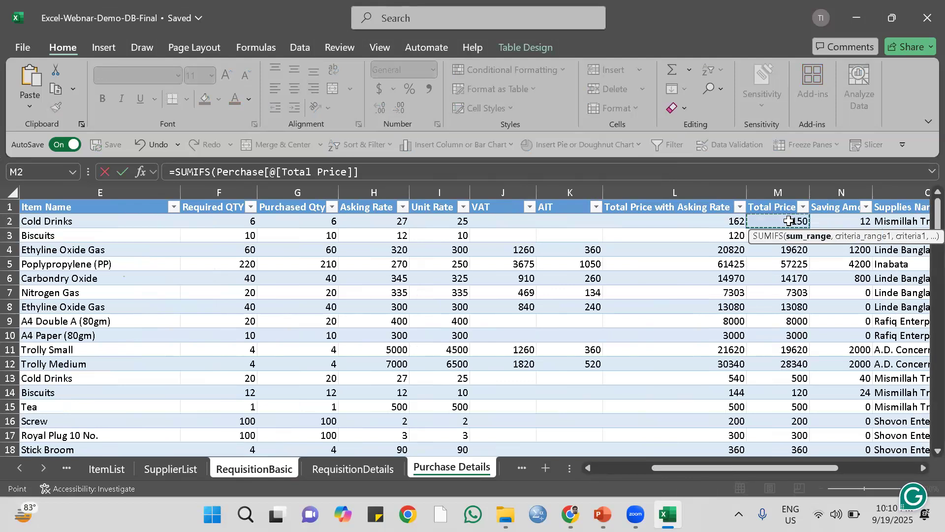
pyautogui.hotkey('ctrl', 'shift', 'Down')
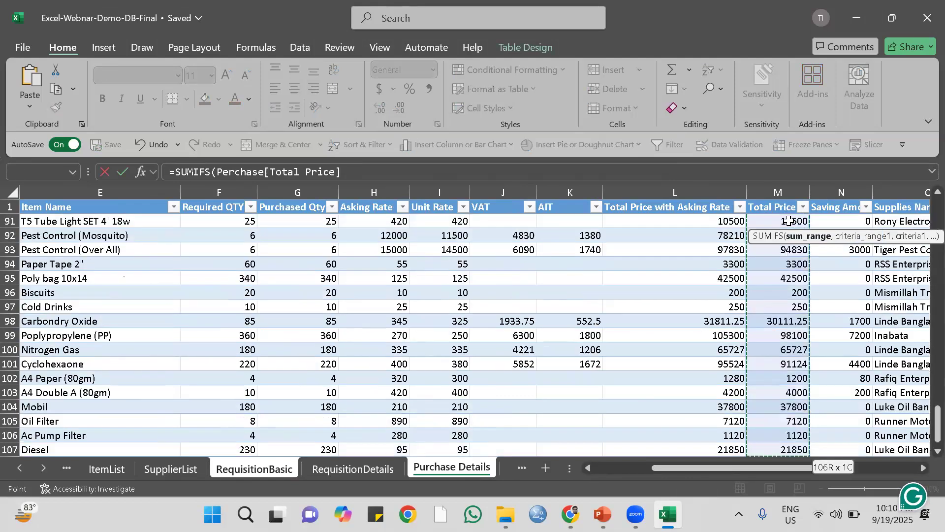
pyautogui.scroll(-3, 724, 320)
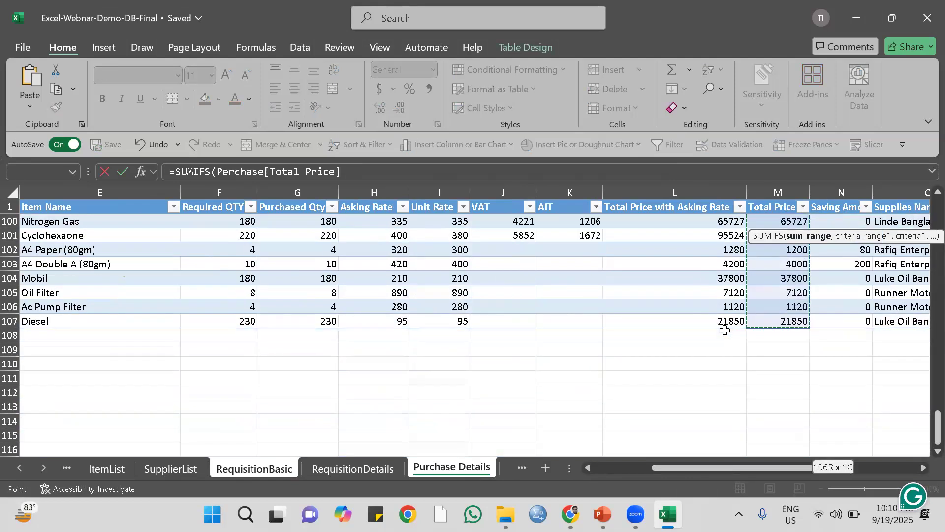
pyautogui.scroll(3, 724, 327)
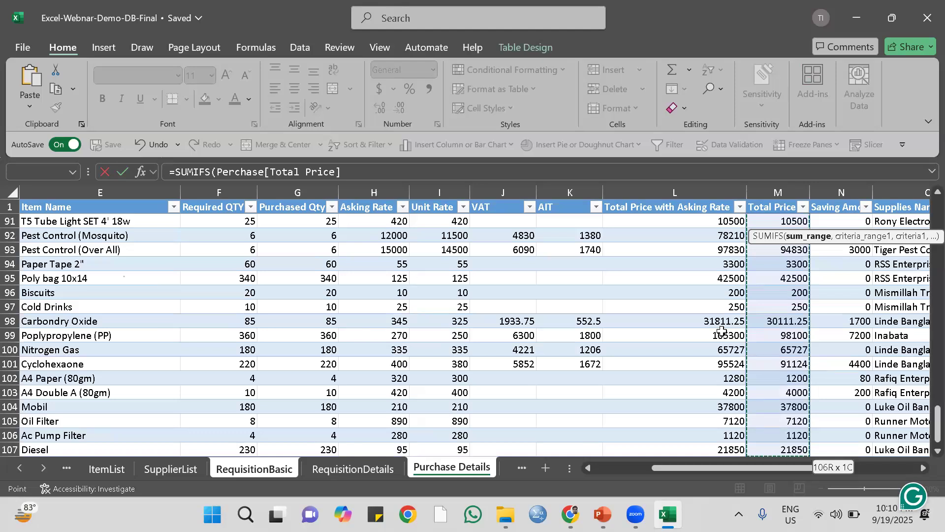
# Set the whole Perchase[PR Number] column of Purchase Details as the formula's first criteria range.
pyautogui.write(',')
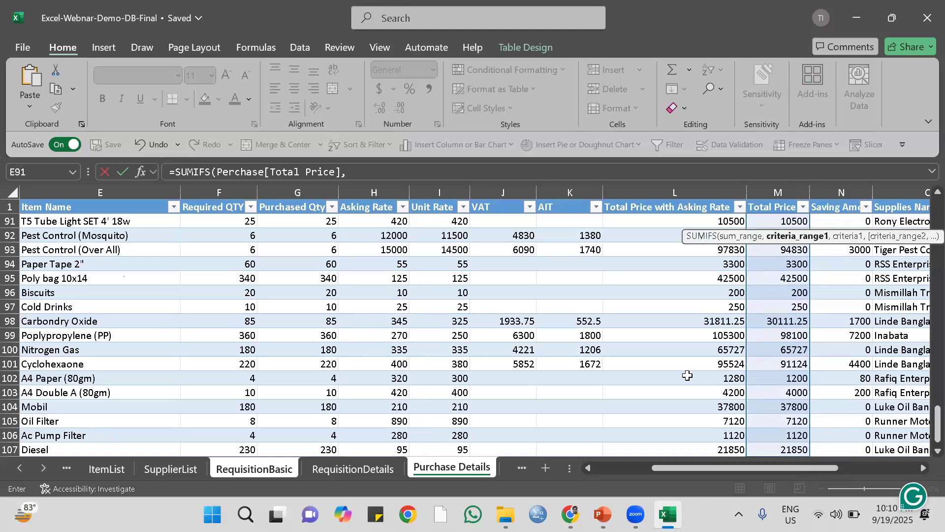
pyautogui.moveTo(670, 467); pyautogui.dragTo(590, 472)
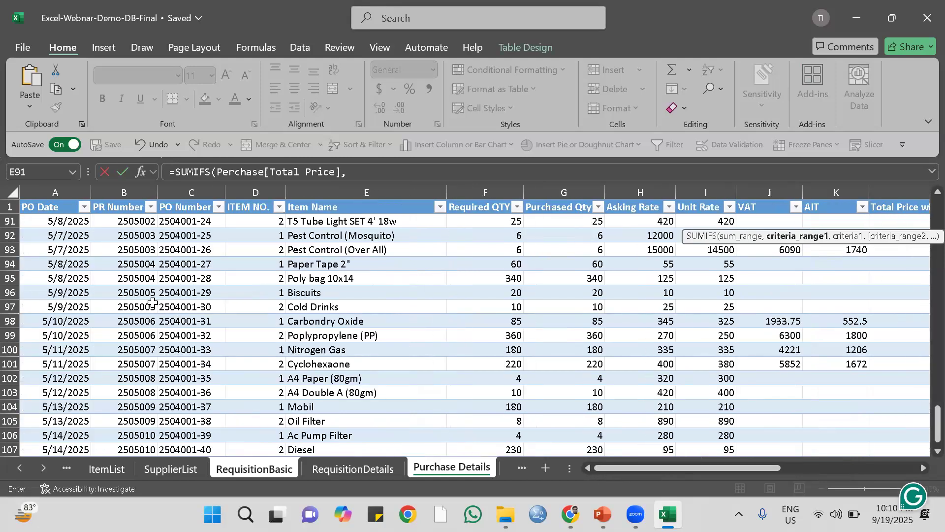
pyautogui.moveTo(924, 423); pyautogui.dragTo(925, 210)
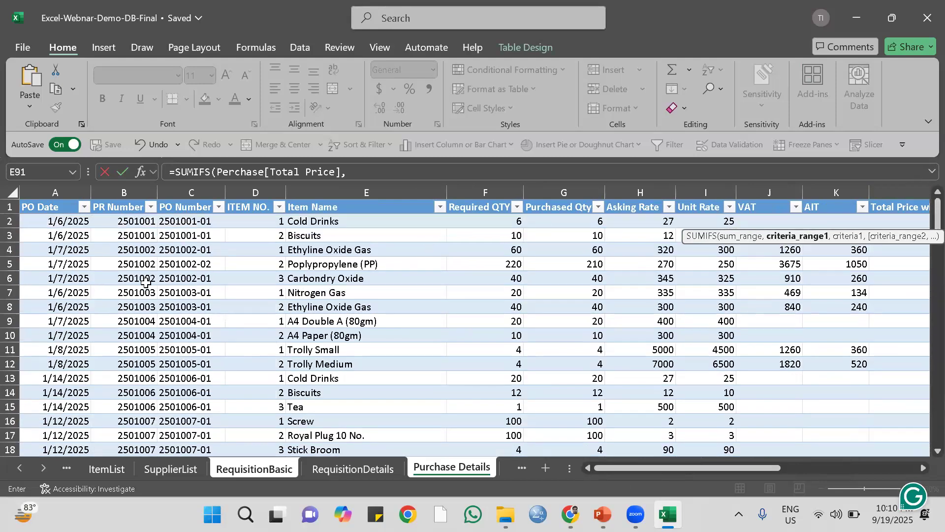
pyautogui.click(129, 219)
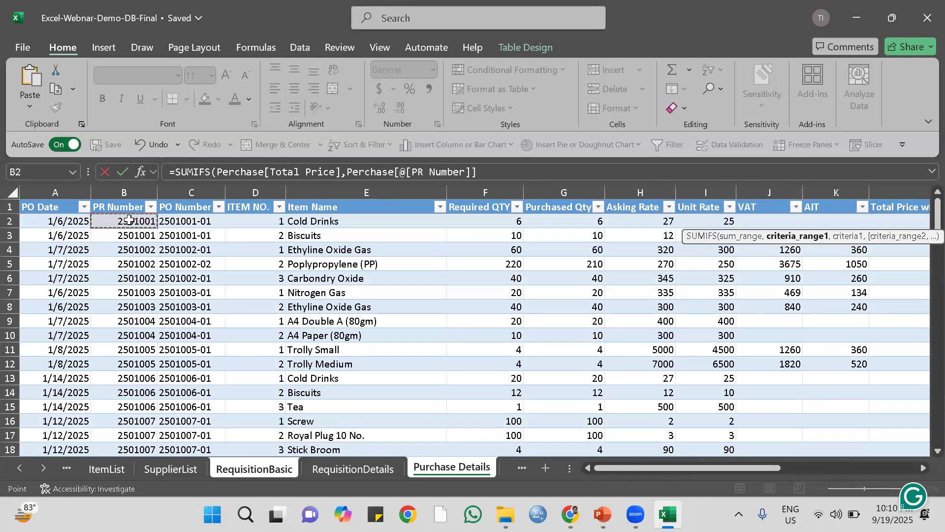
pyautogui.hotkey('ctrl', 'shift', 'Down')
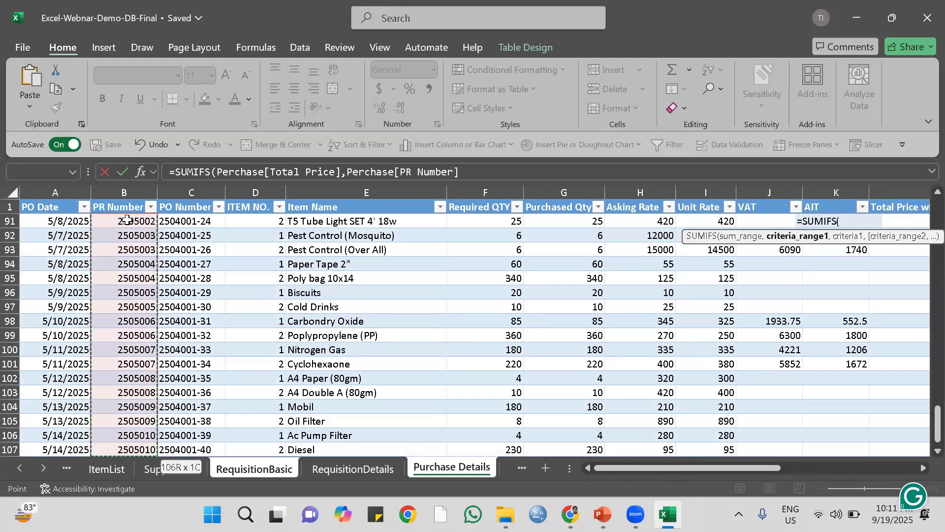
pyautogui.scroll(-2, 127, 220)
pyautogui.scroll(1, 127, 220)
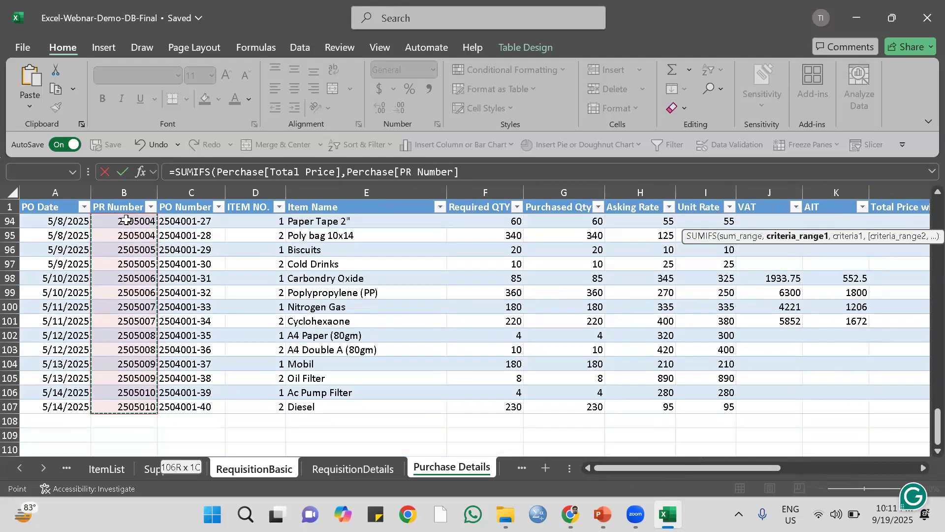
# Use the same row's [@[Purchase Request No.]] in RequisitionBasic as the criterion and complete the Purchase Value formula.
pyautogui.write(',')
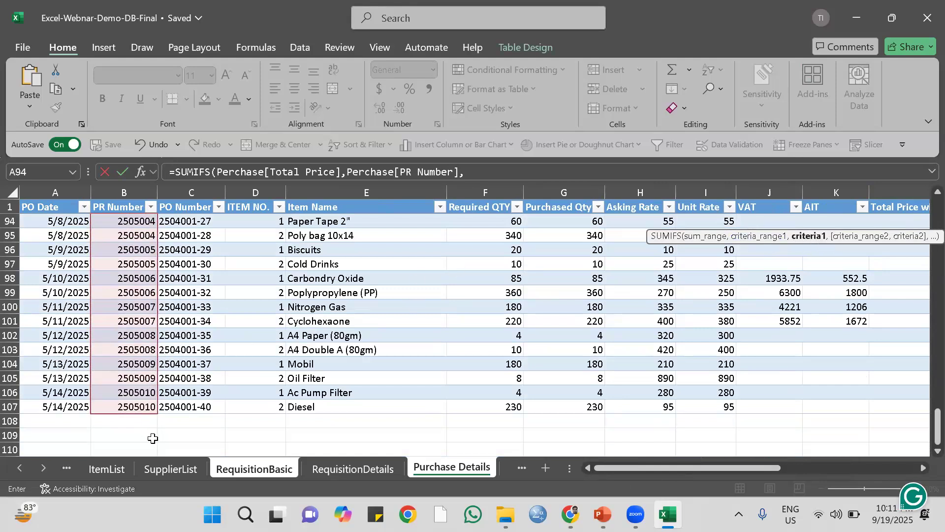
pyautogui.click(256, 473)
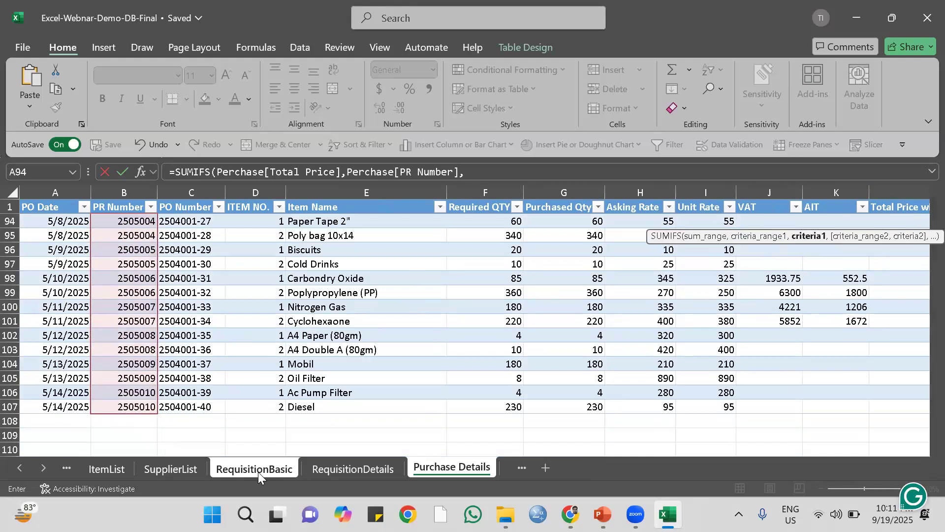
pyautogui.moveTo(679, 466); pyautogui.dragTo(586, 473)
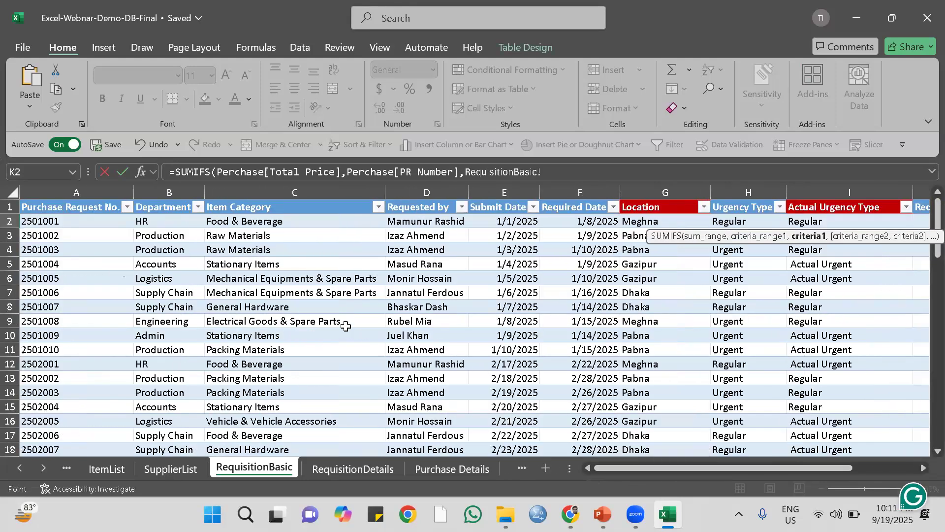
pyautogui.click(61, 221)
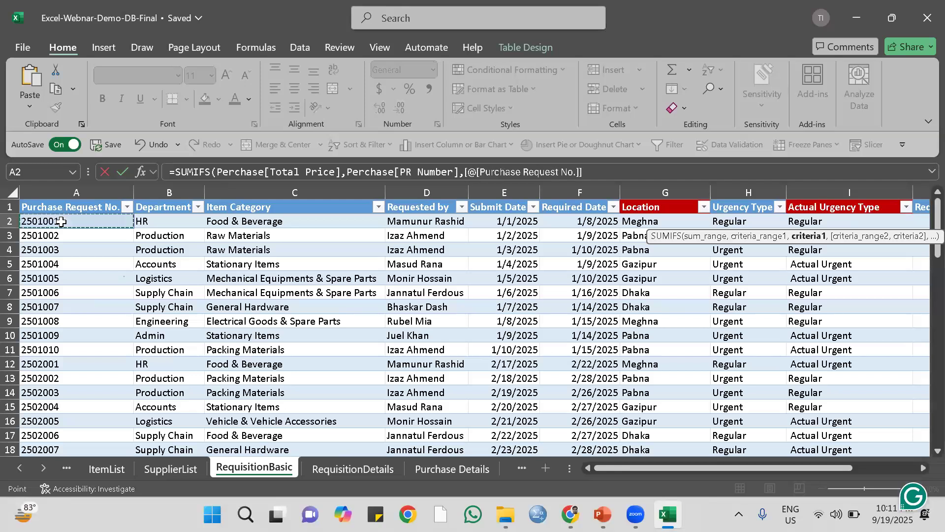
pyautogui.write(')')
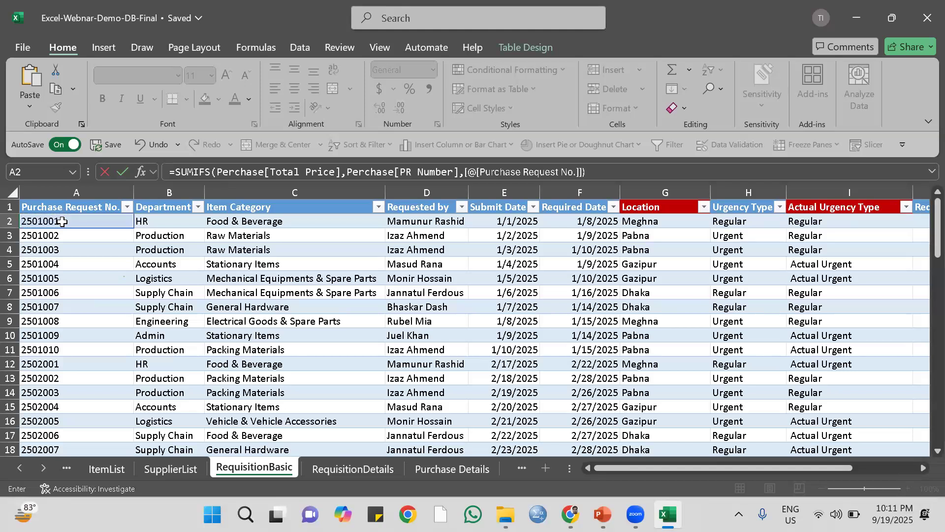
pyautogui.press('Return')
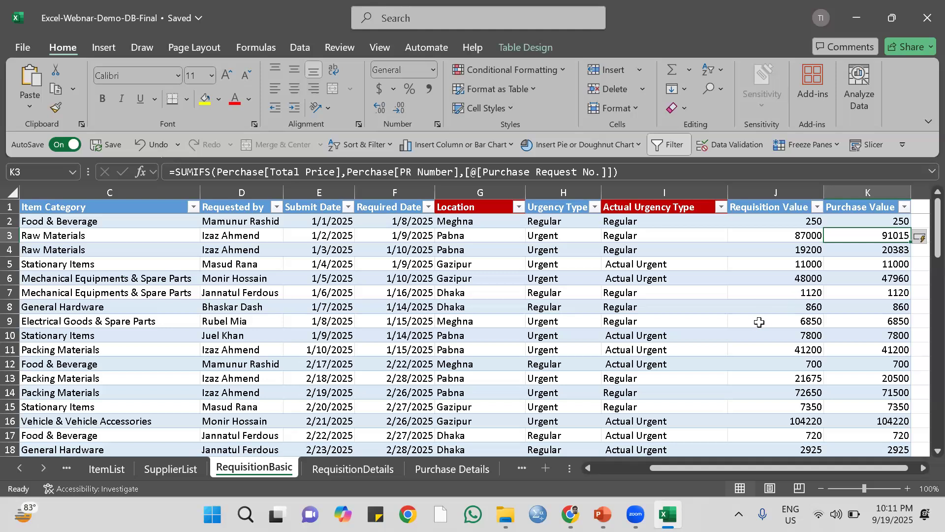
# Review the Requisition Value and Purchase Value columns in RequisitionBasic and reread the report requirement on the Report-1 sheet.
pyautogui.click(757, 210)
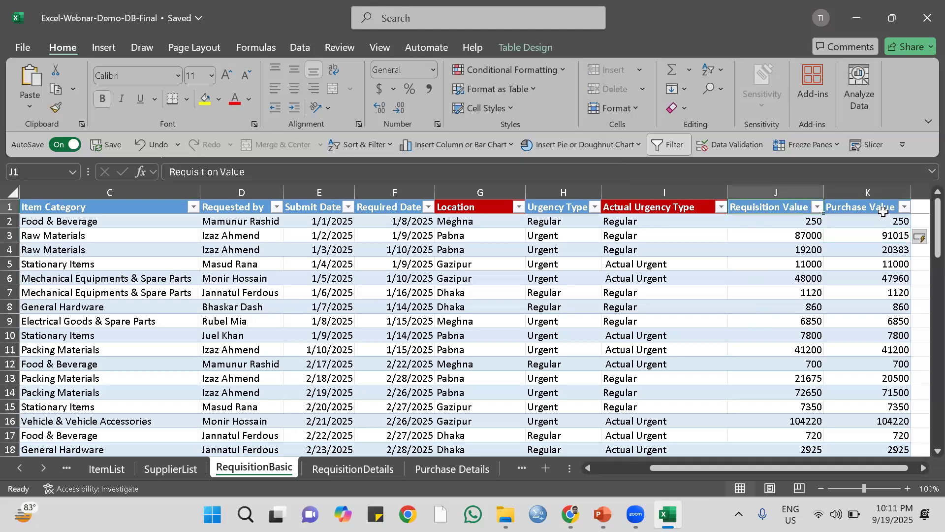
pyautogui.click(883, 210)
pyautogui.click(865, 266)
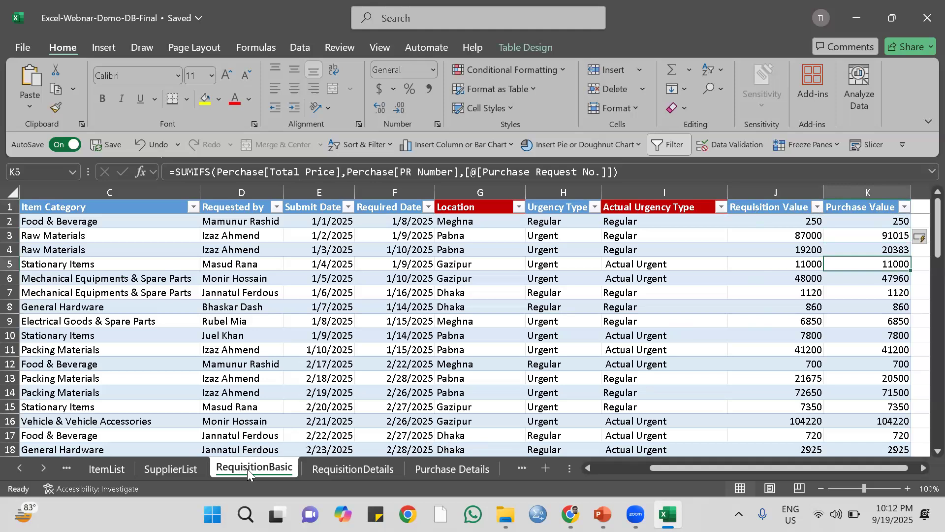
pyautogui.doubleClick(587, 468)
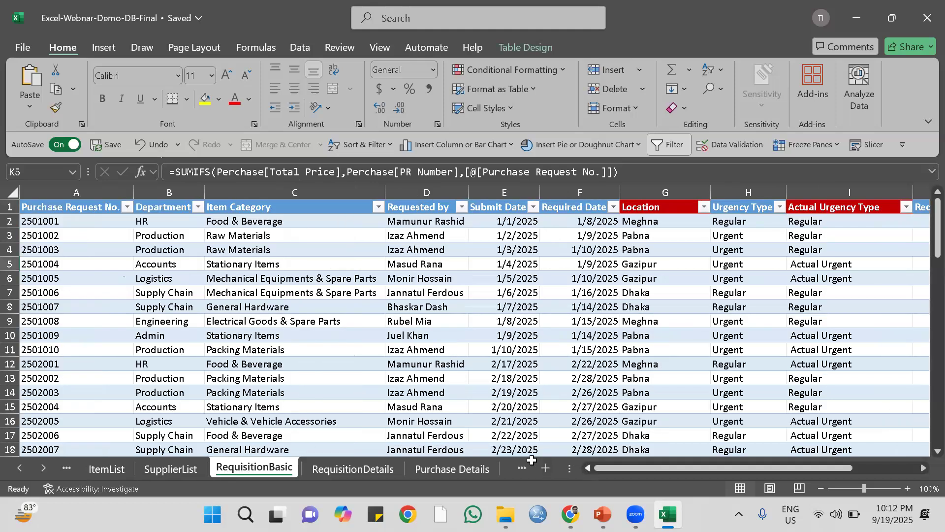
pyautogui.click(67, 467)
pyautogui.click(71, 464)
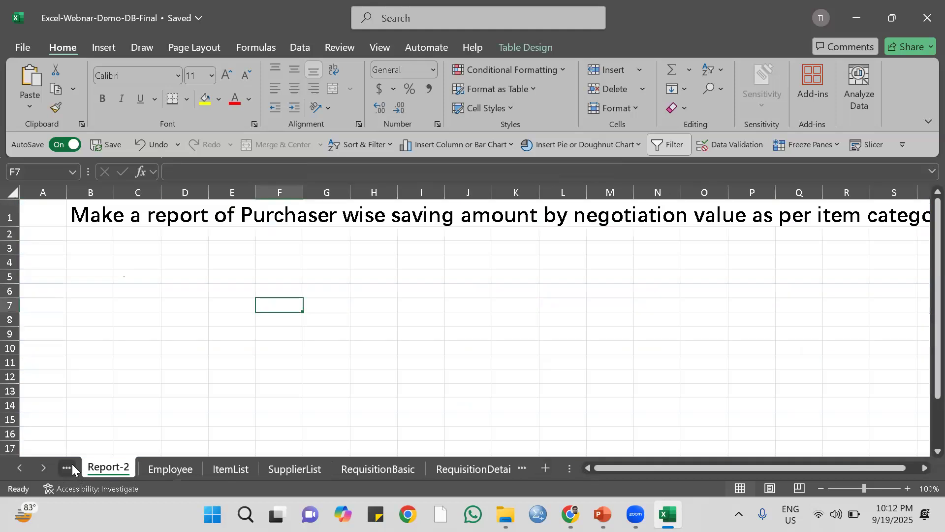
pyautogui.click(67, 468)
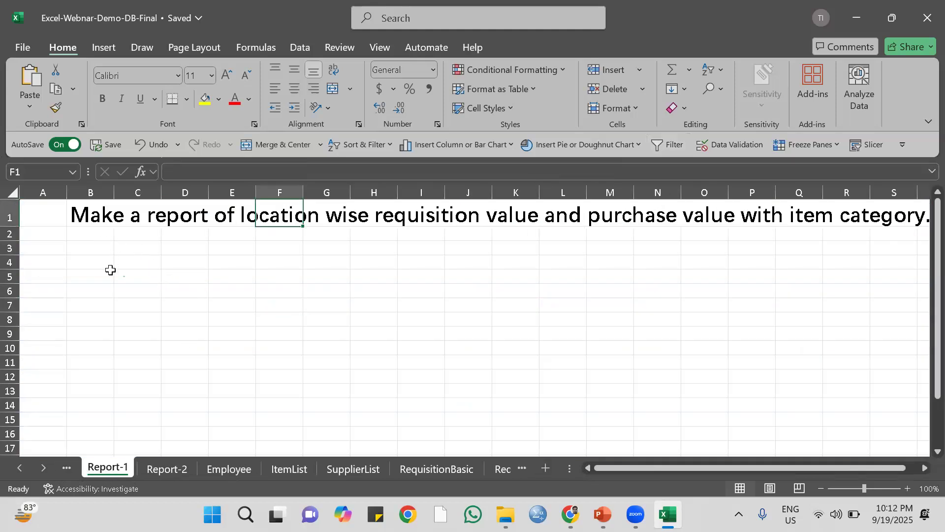
pyautogui.click(94, 277)
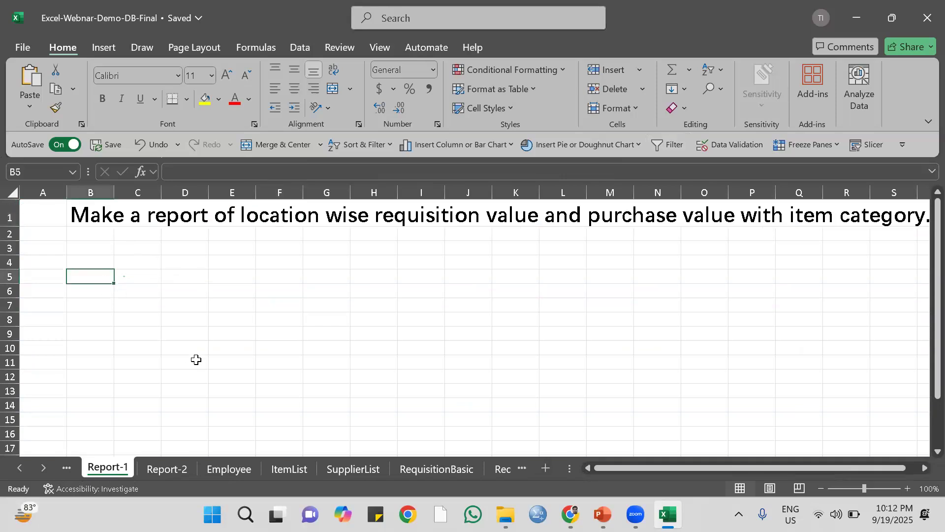
# Insert a PivotTable based on the ReqBasic table from RequisitionBasic, placed on the existing Report-1 sheet at cell B8.
pyautogui.click(437, 469)
pyautogui.click(287, 301)
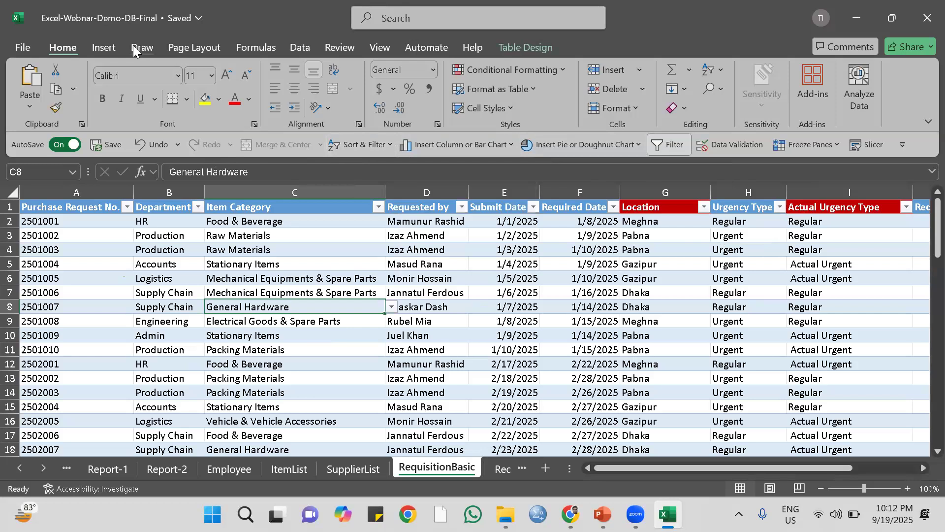
pyautogui.click(102, 46)
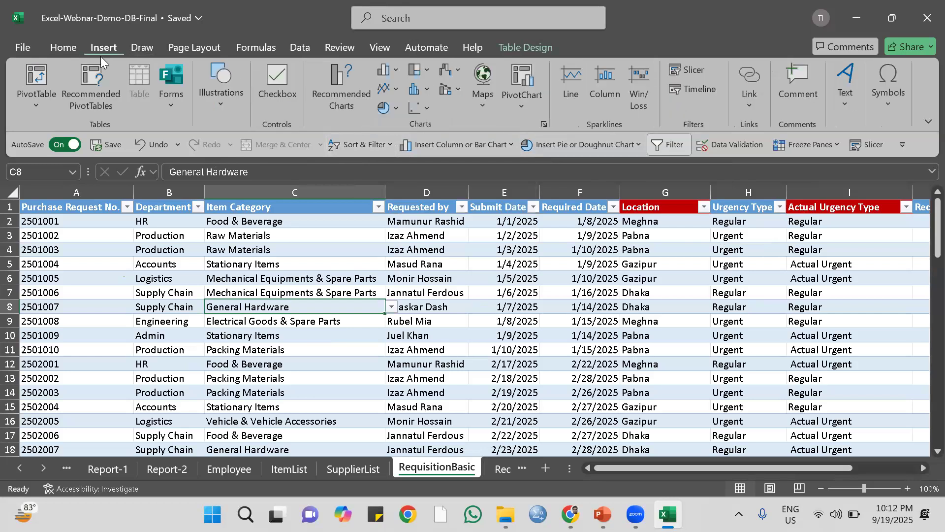
pyautogui.click(30, 81)
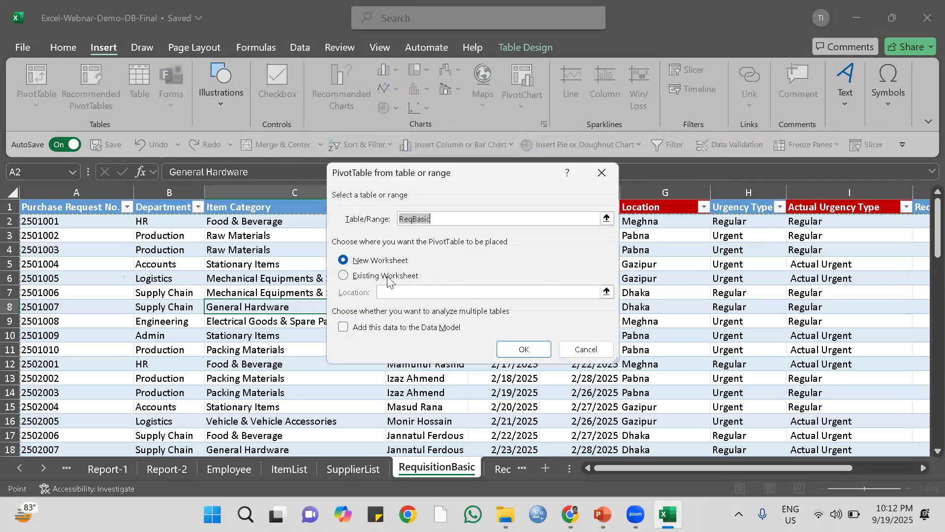
pyautogui.click(344, 275)
pyautogui.click(607, 292)
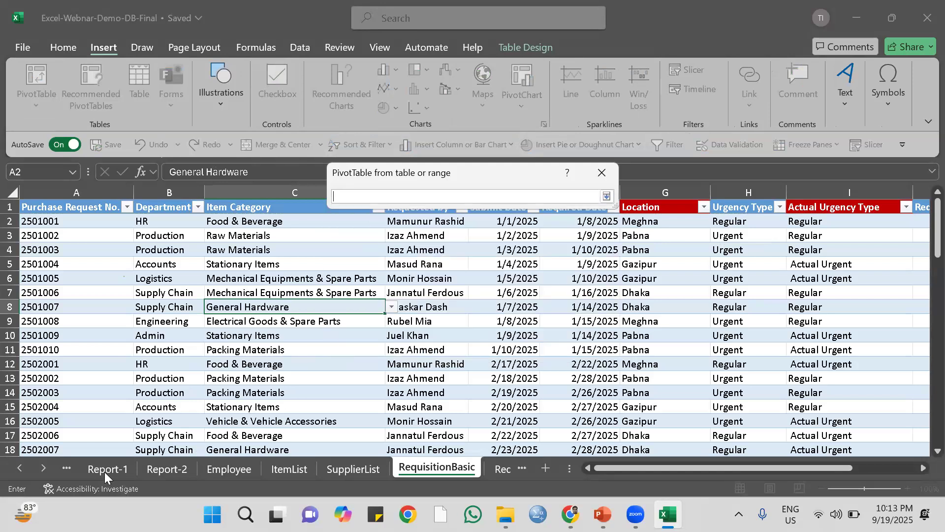
pyautogui.click(103, 470)
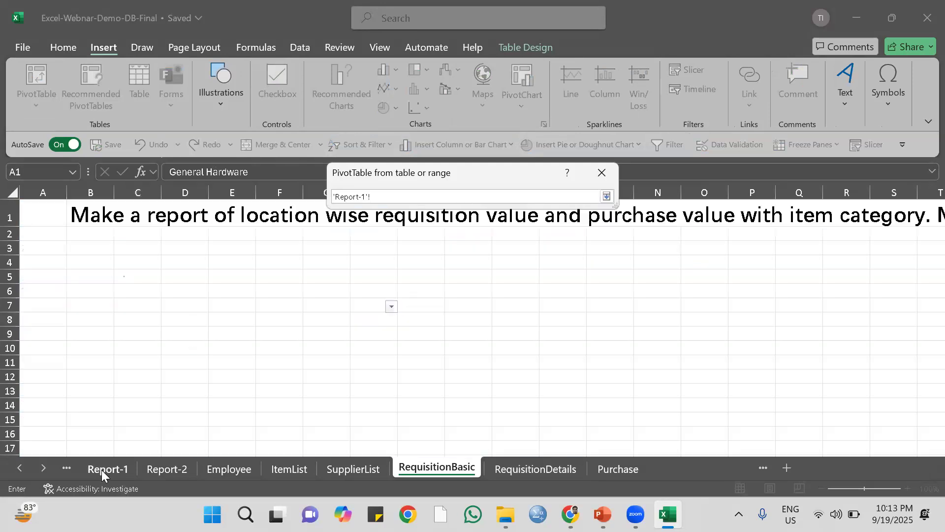
pyautogui.click(88, 308)
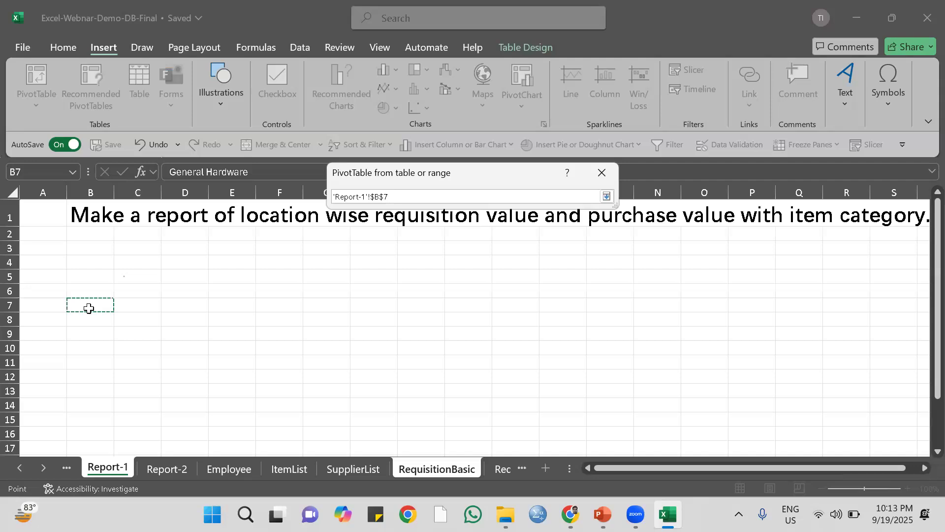
pyautogui.click(89, 319)
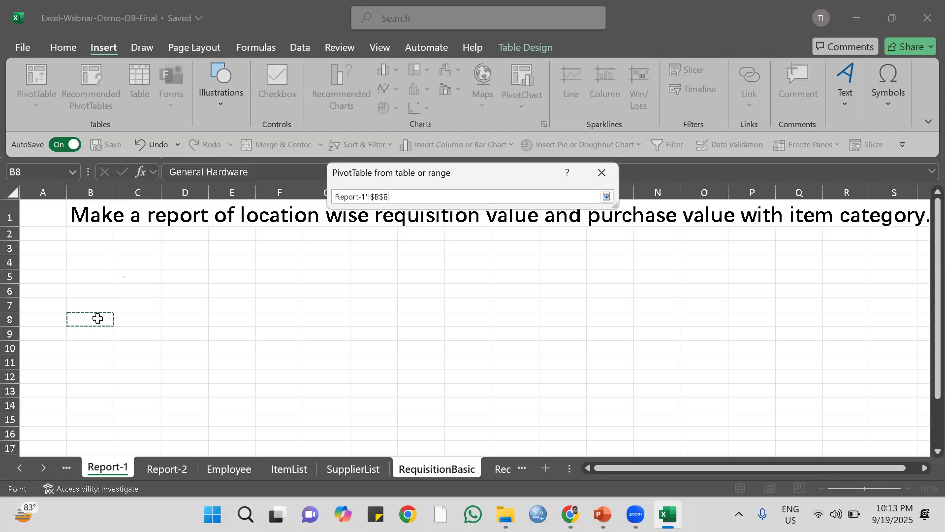
pyautogui.press('Return')
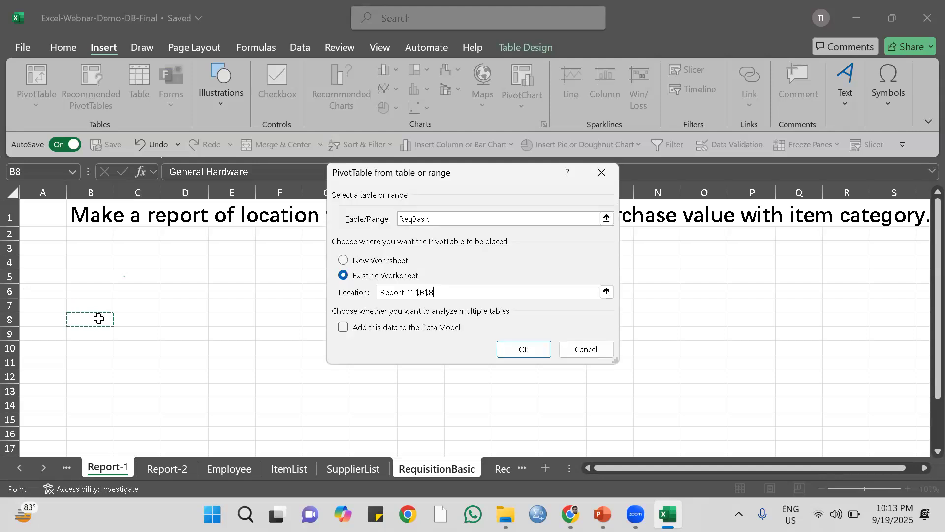
pyautogui.click(524, 349)
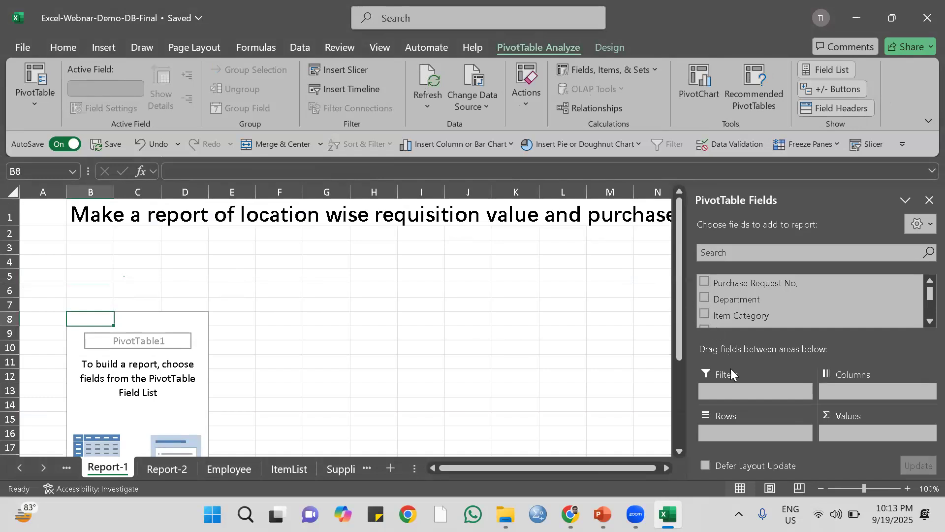
# Add Location to the PivotTable rows and sum Requisition Value and Purchase Value as its values.
pyautogui.scroll(-2, 827, 295)
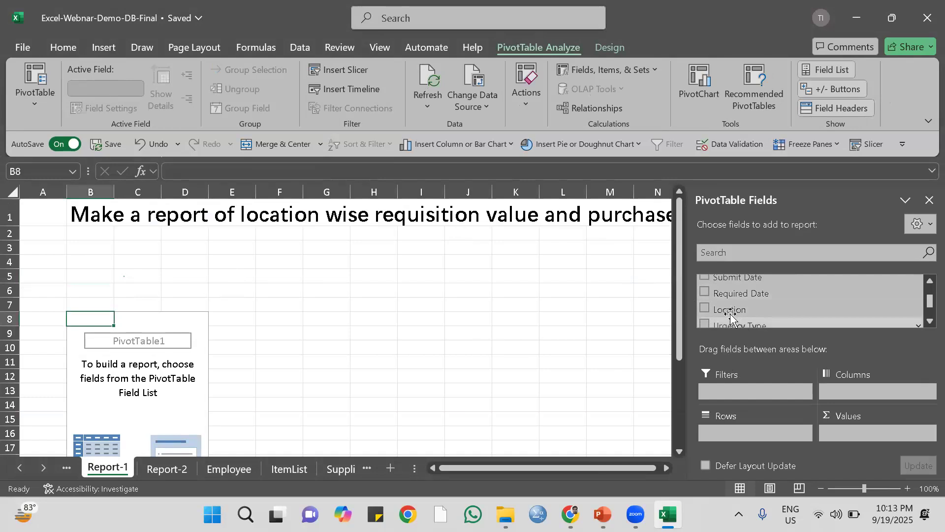
pyautogui.moveTo(731, 316); pyautogui.dragTo(734, 433)
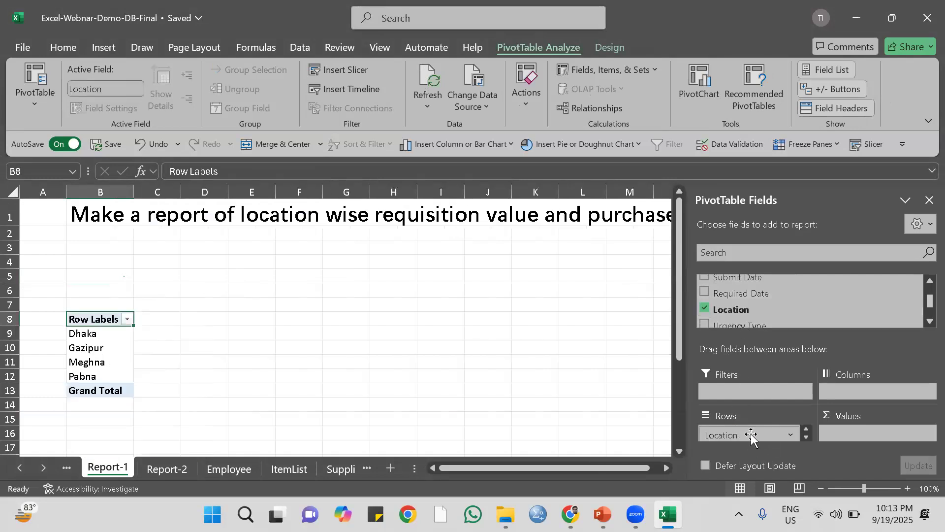
pyautogui.scroll(-2, 820, 307)
pyautogui.moveTo(748, 291); pyautogui.dragTo(864, 430)
pyautogui.moveTo(717, 310); pyautogui.dragTo(870, 437)
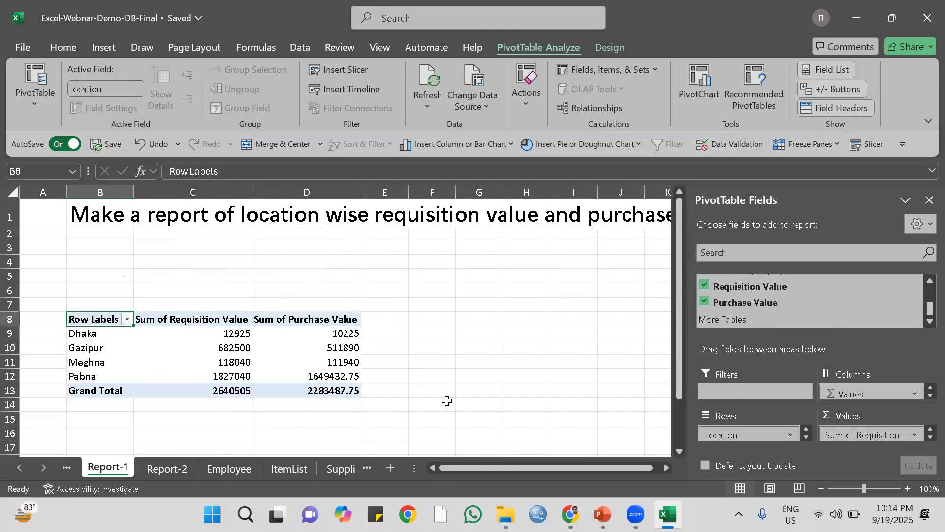
# Check the report requirement in row 1 and add Item Category to the PivotTable rows above Location.
pyautogui.moveTo(467, 466); pyautogui.dragTo(564, 466)
pyautogui.moveTo(649, 472)
pyautogui.mouseDown()
pyautogui.moveTo(677, 465)
pyautogui.moveTo(663, 471)
pyautogui.mouseUp()
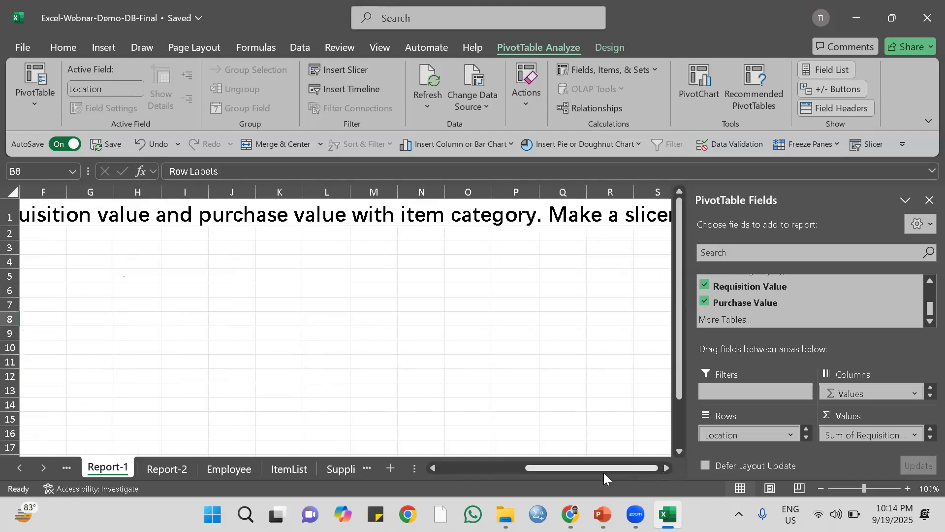
pyautogui.moveTo(583, 468); pyautogui.dragTo(418, 464)
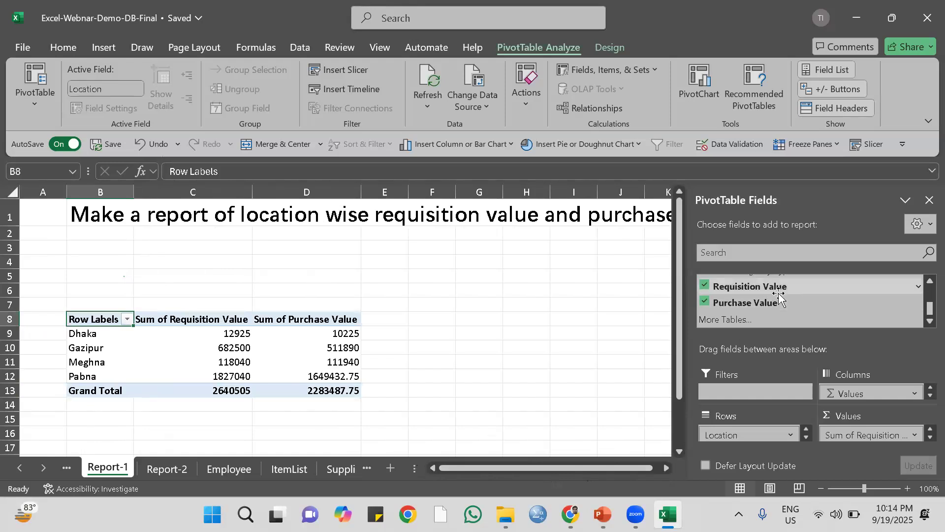
pyautogui.scroll(3, 779, 296)
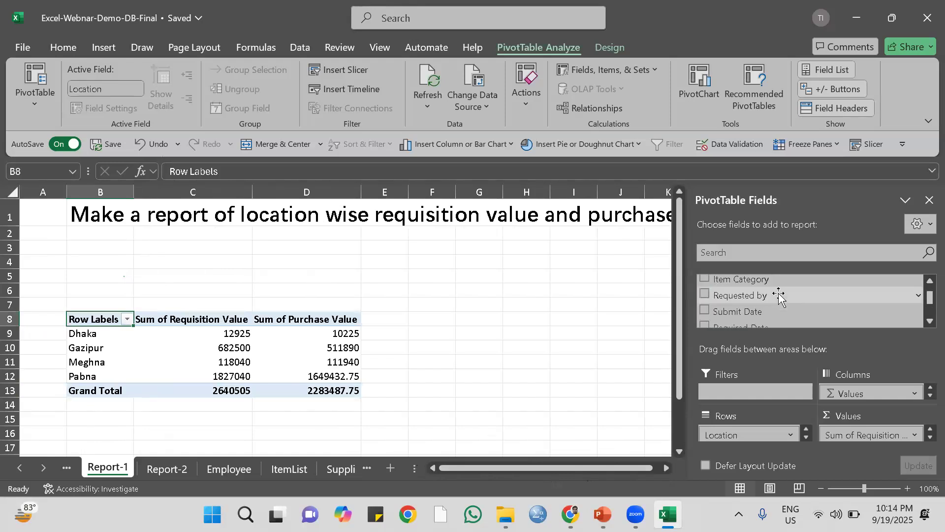
pyautogui.scroll(1, 778, 294)
pyautogui.moveTo(730, 317); pyautogui.dragTo(752, 434)
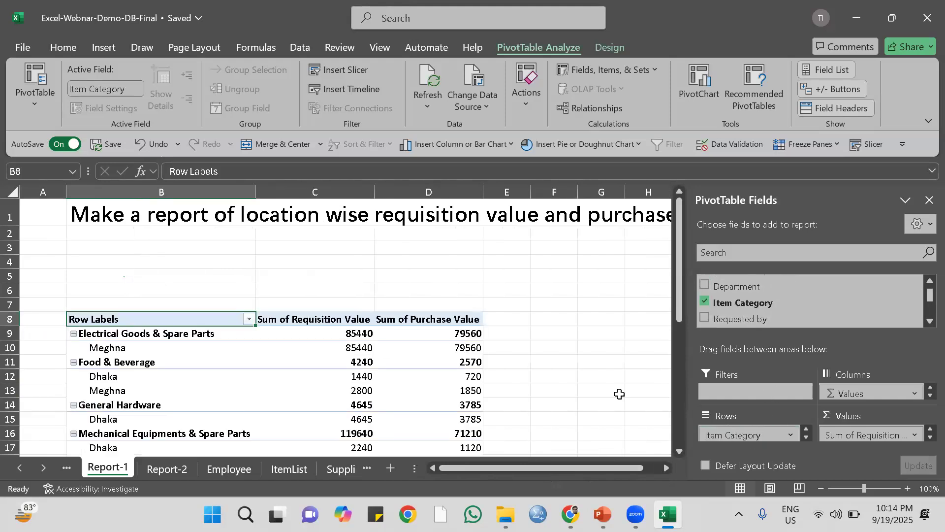
# Move Item Category to the end of the row fields so the categories are grouped under each Location.
pyautogui.scroll(-3, 487, 262)
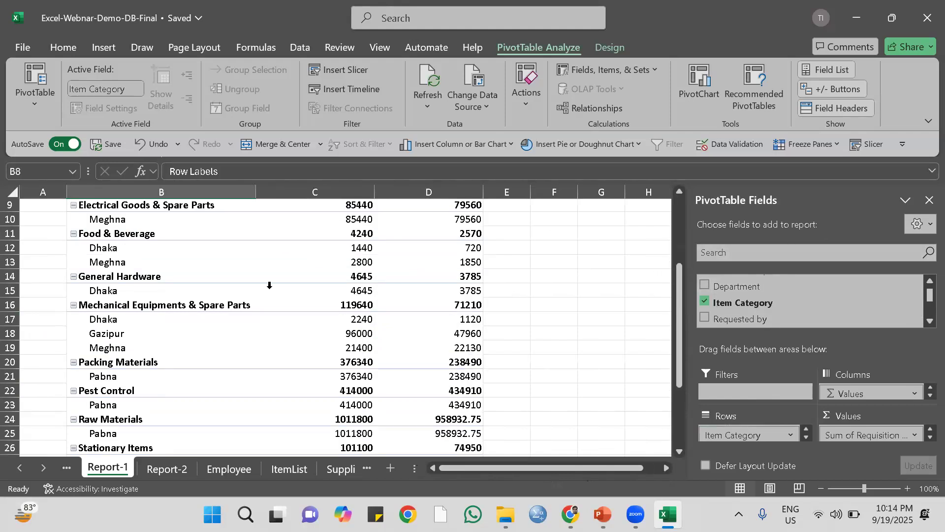
pyautogui.scroll(1, 181, 282)
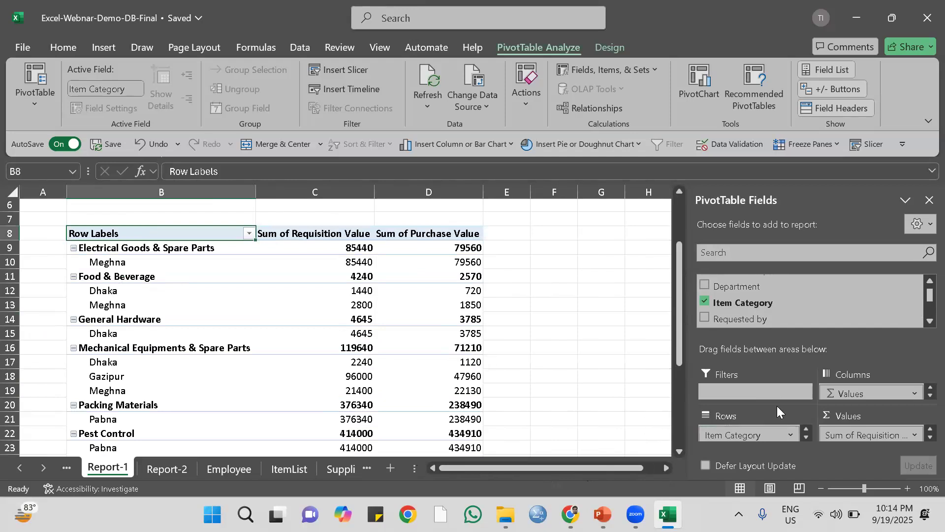
pyautogui.click(805, 437)
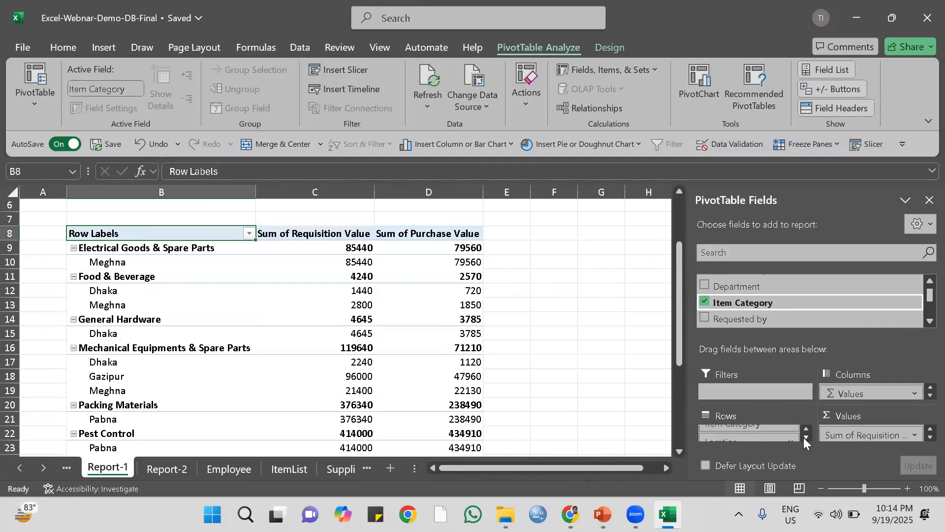
pyautogui.click(803, 427)
pyautogui.click(802, 428)
pyautogui.moveTo(742, 435); pyautogui.dragTo(794, 435)
pyautogui.click(793, 436)
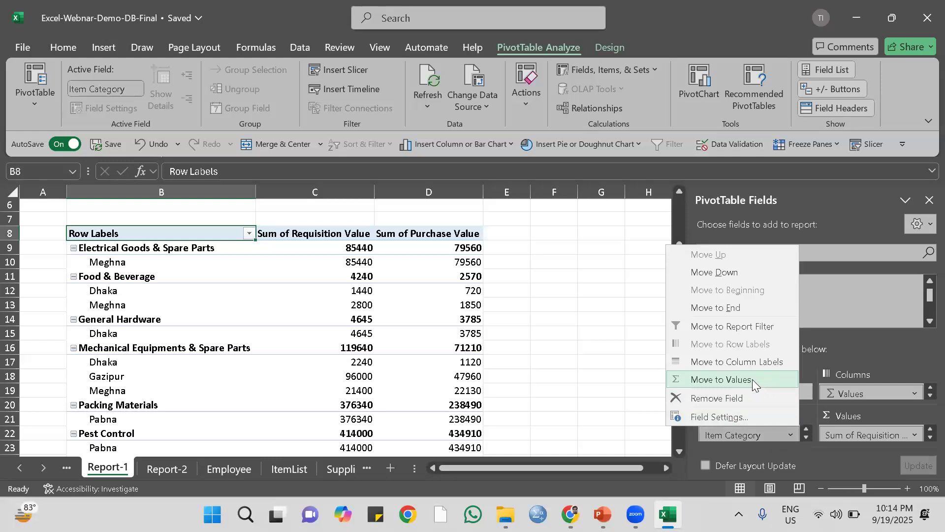
pyautogui.click(721, 308)
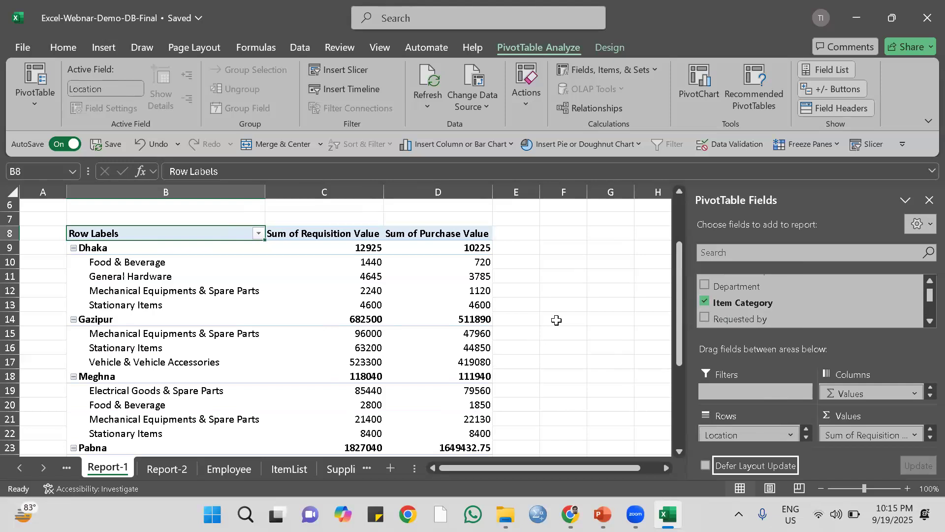
# Reread the requirement in row 1 and add Purchase Request No. as a report filter of the PivotTable.
pyautogui.scroll(2, 598, 338)
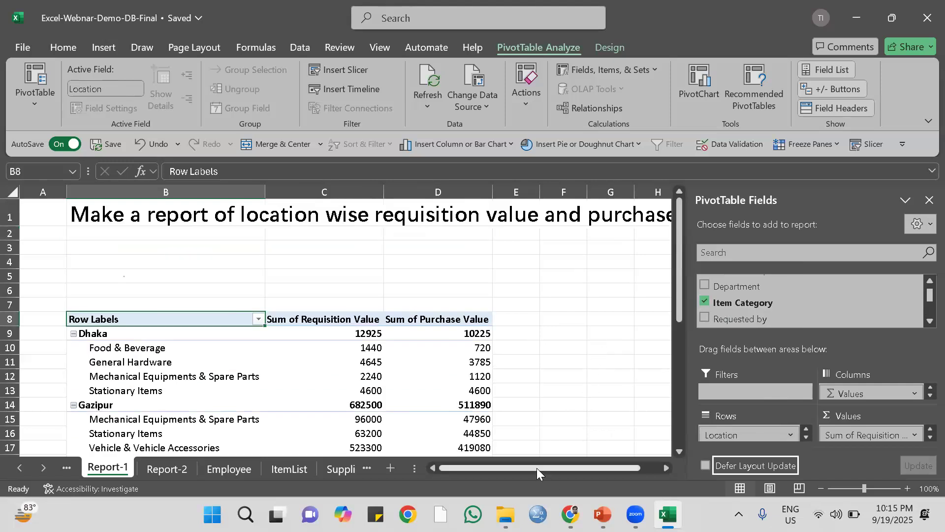
pyautogui.moveTo(536, 467); pyautogui.dragTo(657, 469)
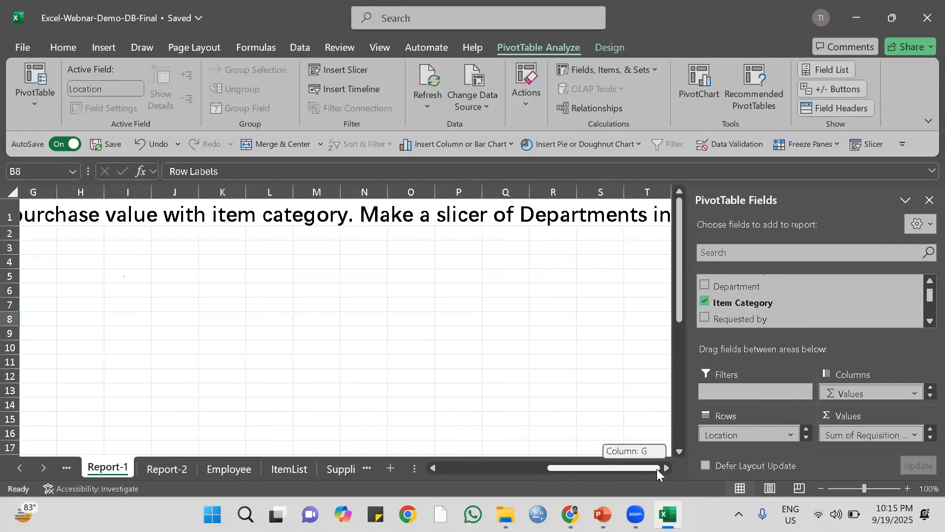
pyautogui.moveTo(657, 469); pyautogui.dragTo(656, 469)
pyautogui.doubleClick(665, 468)
pyautogui.moveTo(597, 469); pyautogui.dragTo(427, 355)
pyautogui.click(103, 244)
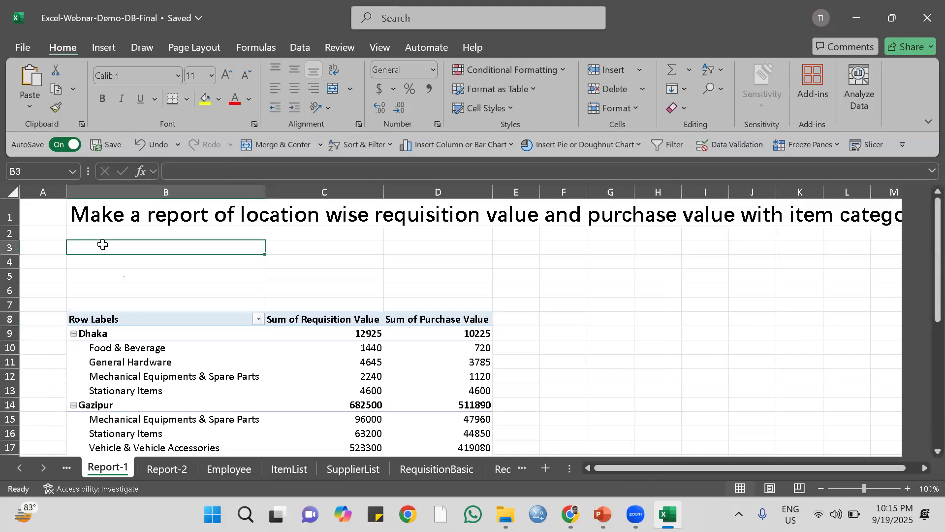
pyautogui.click(225, 336)
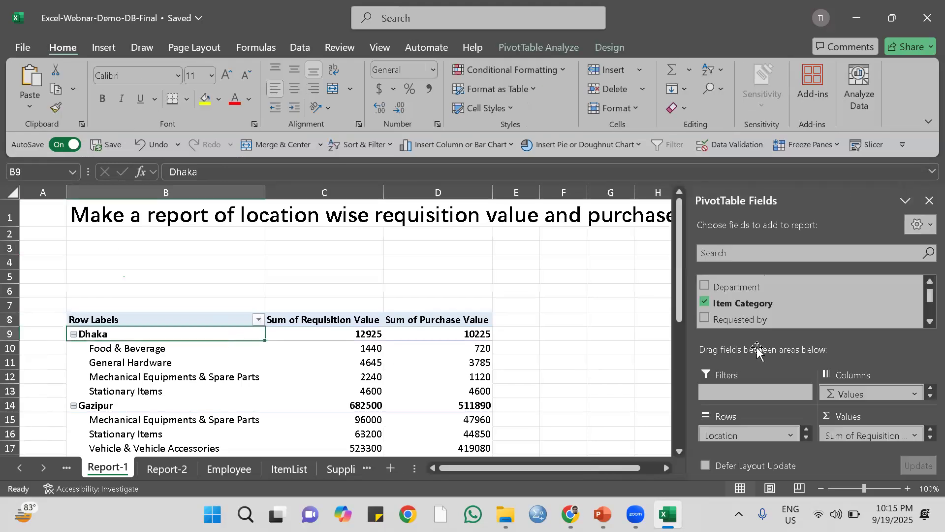
pyautogui.scroll(1, 772, 311)
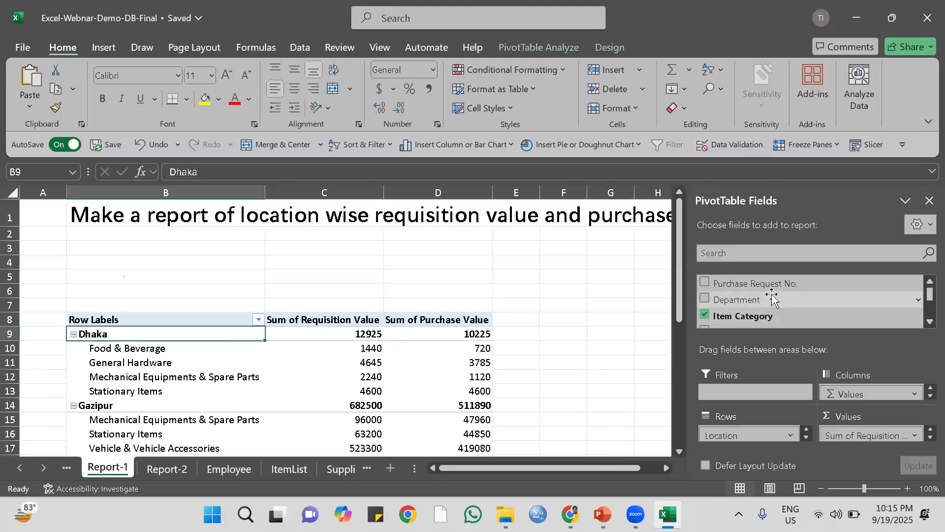
pyautogui.moveTo(753, 287); pyautogui.dragTo(754, 392)
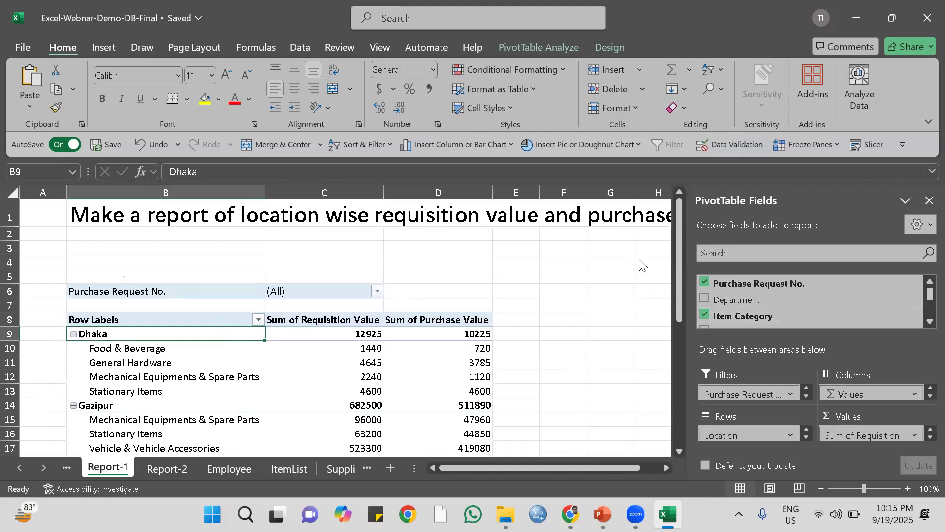
pyautogui.click(103, 236)
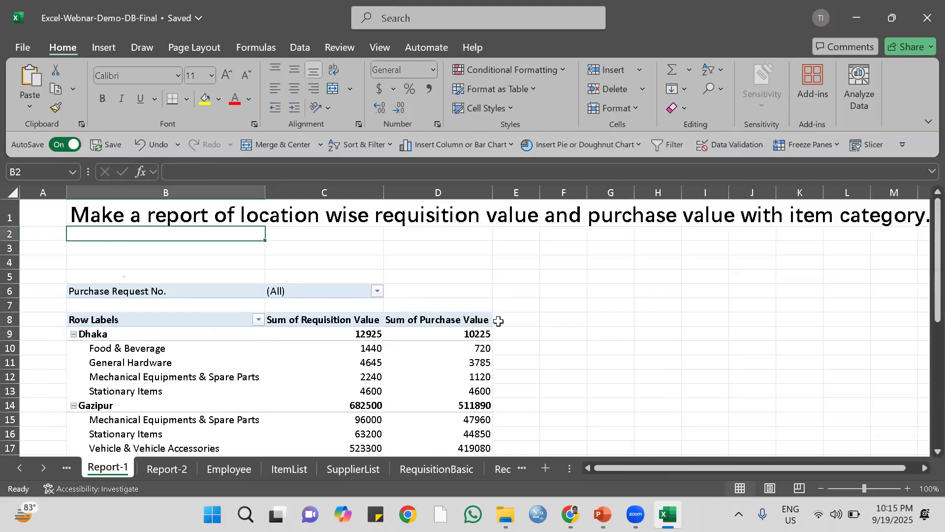
pyautogui.click(370, 365)
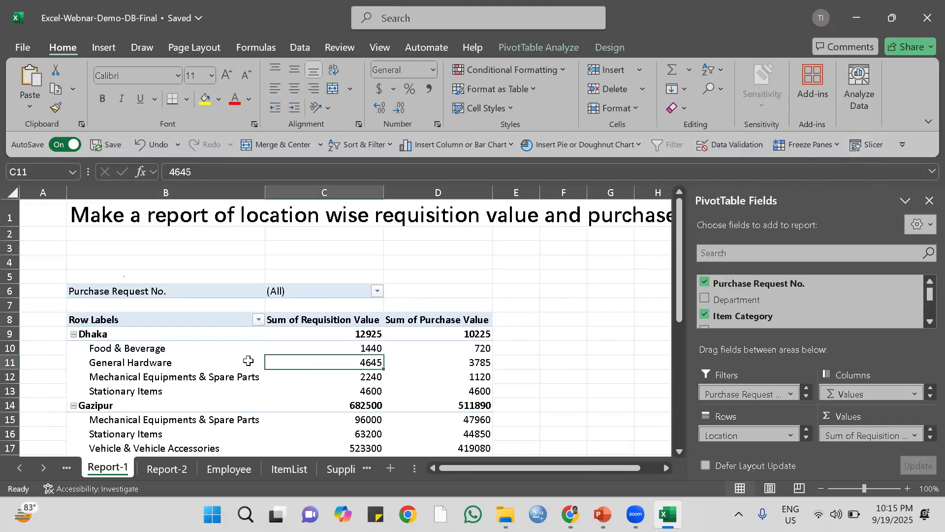
pyautogui.click(234, 352)
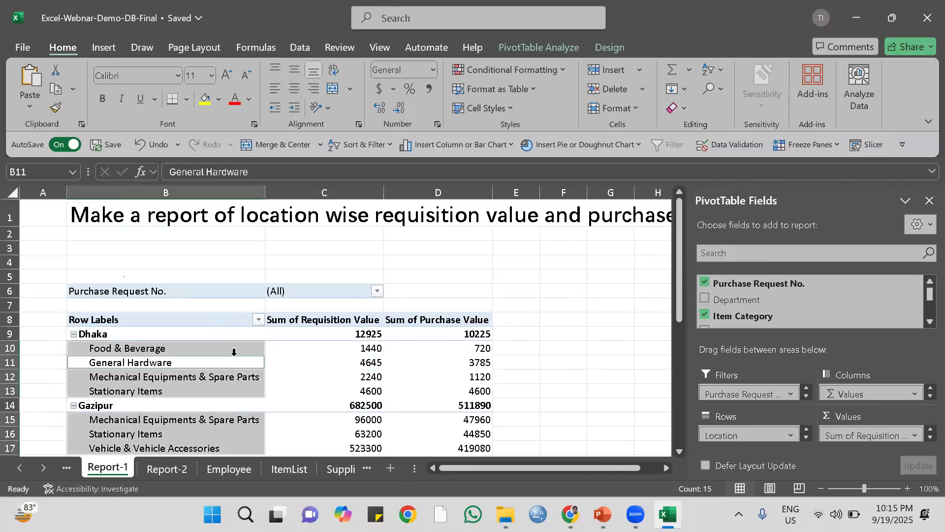
pyautogui.click(330, 362)
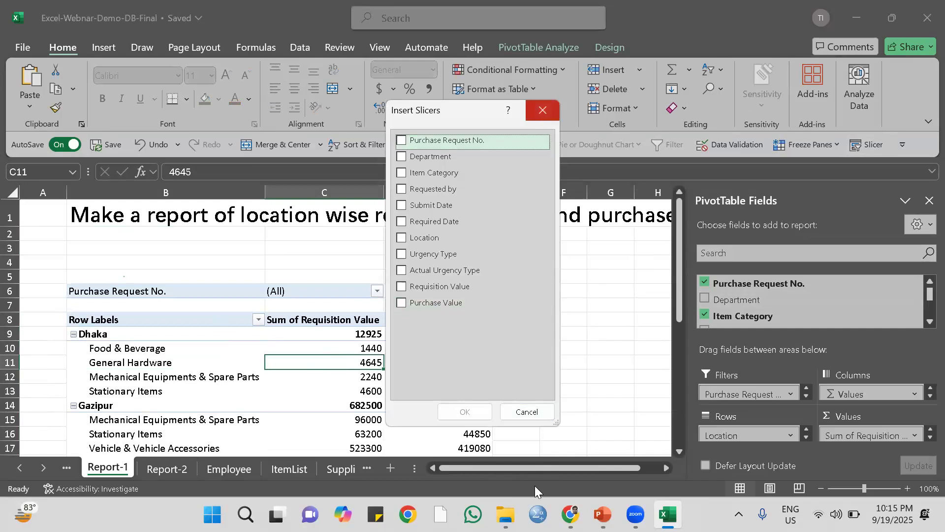
pyautogui.press('Escape')
pyautogui.moveTo(526, 465); pyautogui.dragTo(475, 461)
# Insert a Department slicer for the PivotTable on Report-1.
pyautogui.click(320, 377)
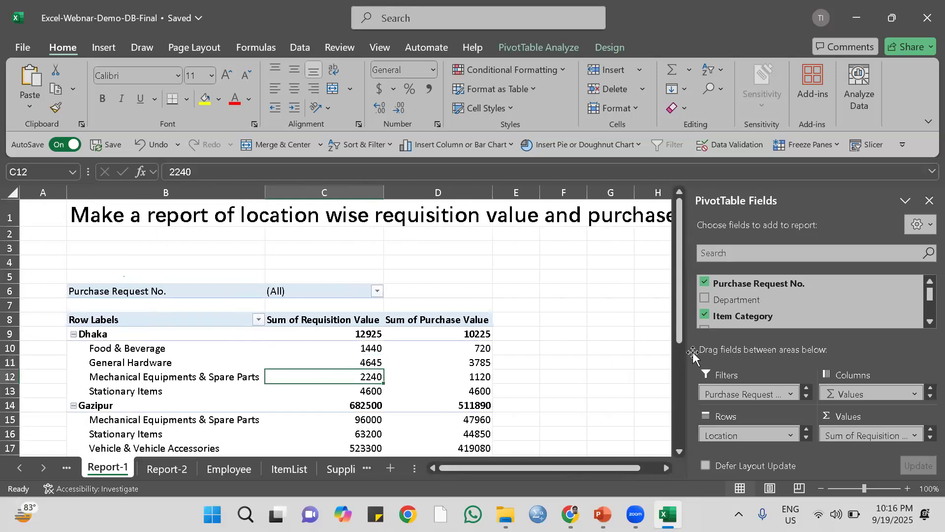
pyautogui.click(870, 144)
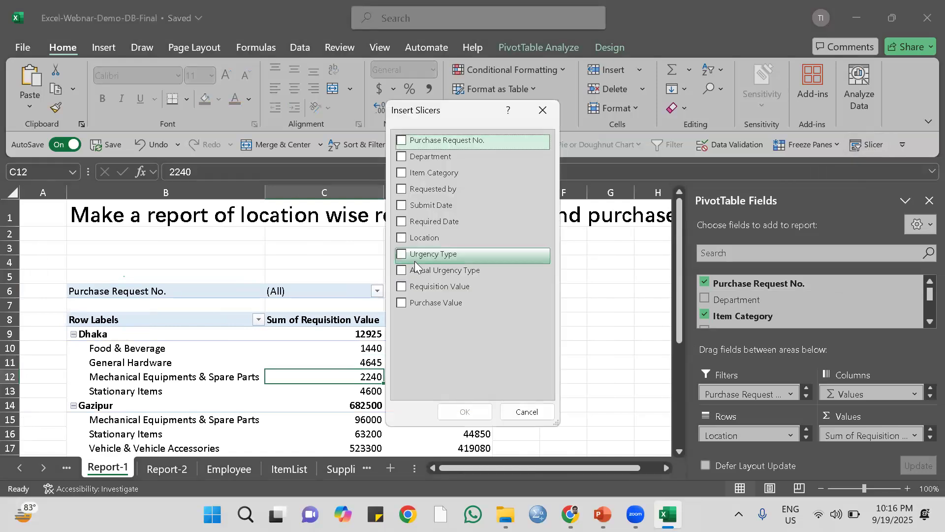
pyautogui.click(402, 156)
pyautogui.click(463, 409)
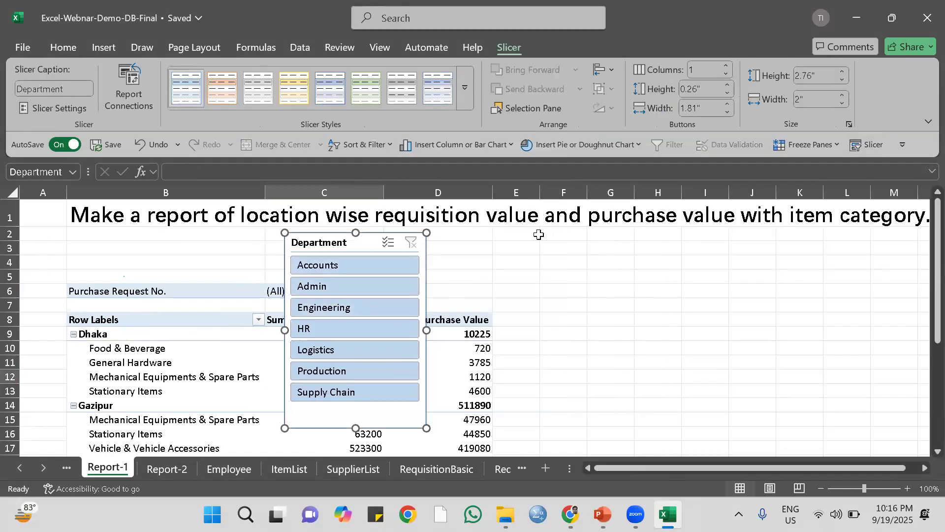
# Lay out the Department slicer's buttons in 7 columns.
pyautogui.click(725, 65)
pyautogui.click(725, 65)
pyautogui.click(725, 65)
pyautogui.click(725, 65)
pyautogui.click(725, 65)
pyautogui.click(725, 65)
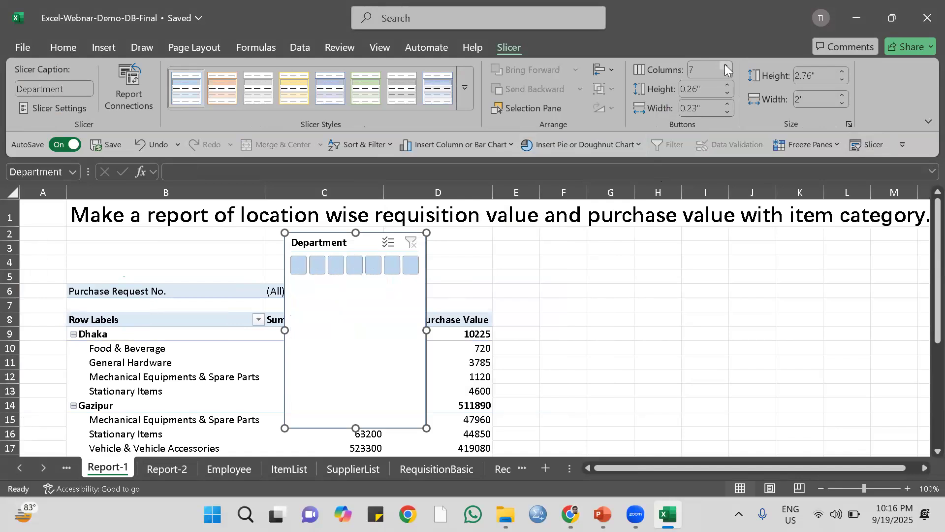
# Resize the Department slicer to about 0.67" by 5.24", place it in rows 2 to 5 above the report filter, and give it the light green style.
pyautogui.moveTo(426, 330); pyautogui.dragTo(656, 330)
pyautogui.moveTo(470, 428); pyautogui.dragTo(267, 241)
pyautogui.moveTo(261, 283); pyautogui.dragTo(261, 265)
pyautogui.moveTo(268, 229); pyautogui.dragTo(257, 245)
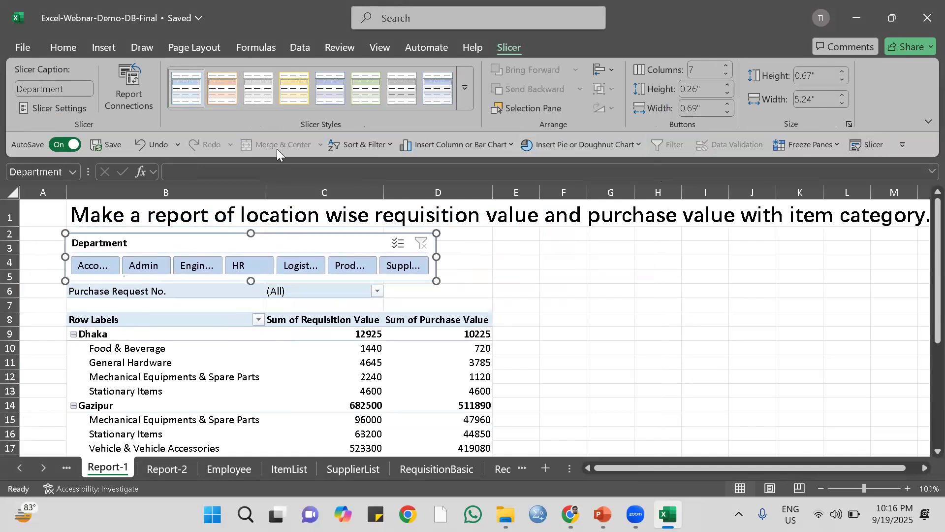
pyautogui.click(366, 89)
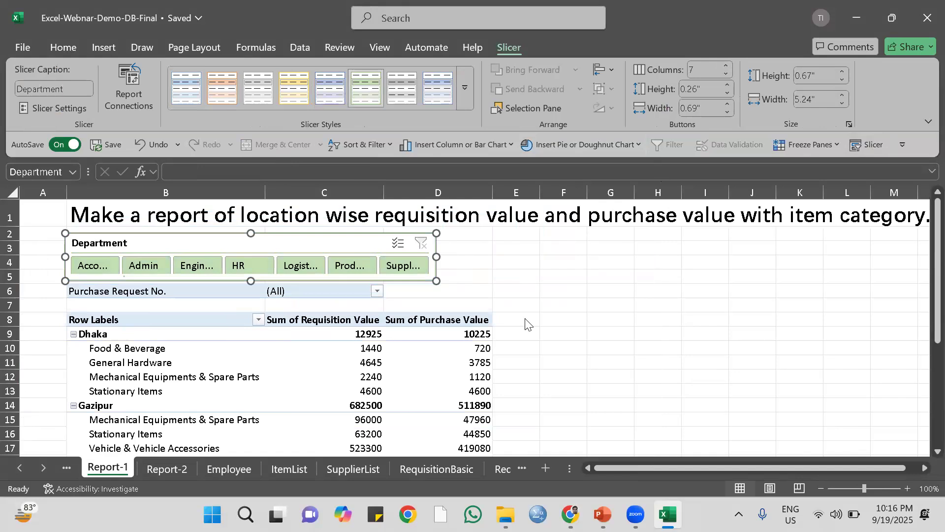
# Apply the dark blue Medium PivotTable style to the Report-1 PivotTable and close its field list.
pyautogui.click(259, 353)
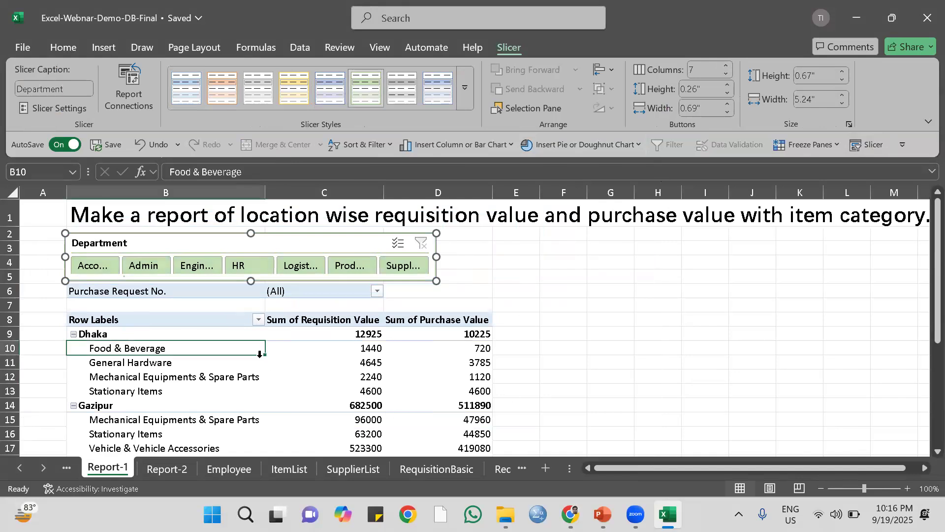
pyautogui.moveTo(273, 363)
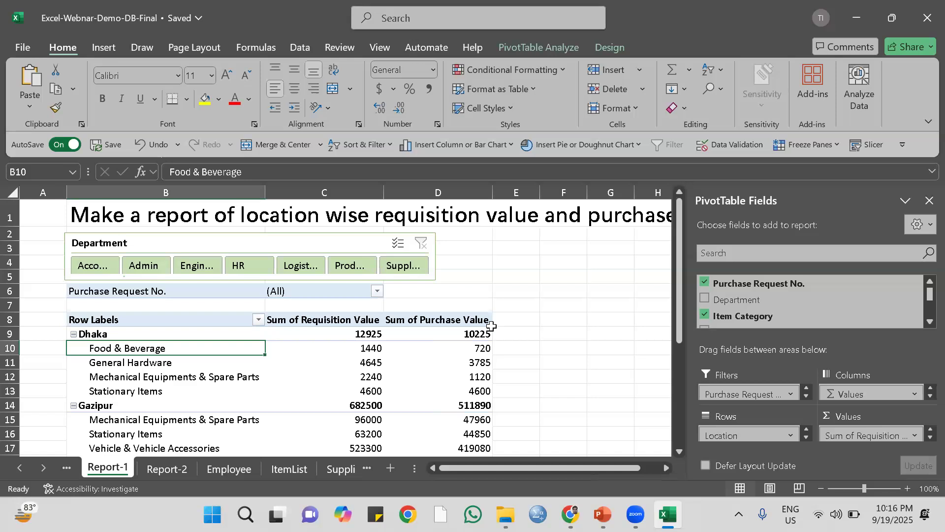
pyautogui.click(615, 46)
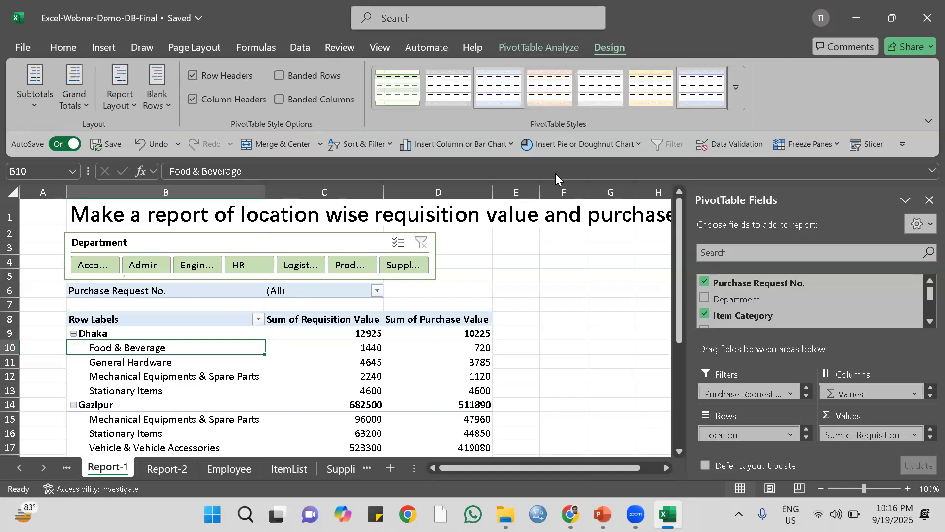
pyautogui.click(736, 88)
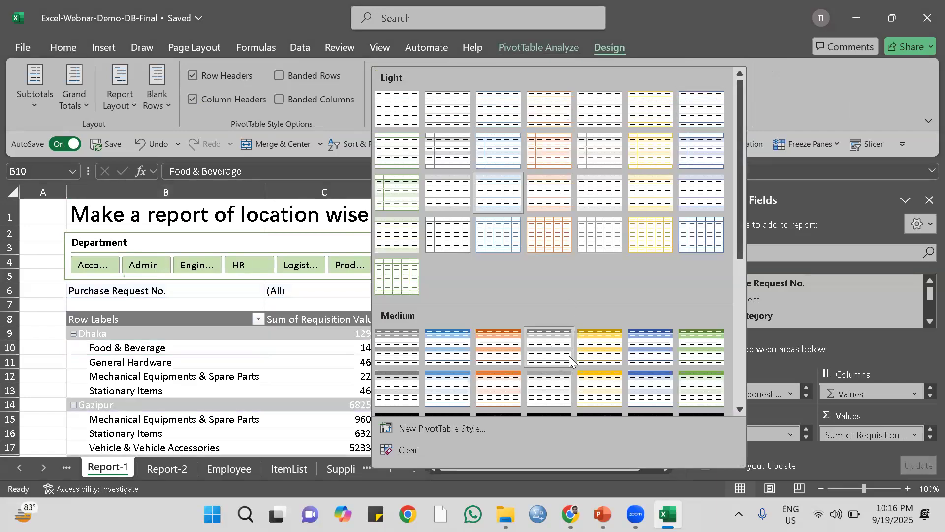
pyautogui.click(639, 347)
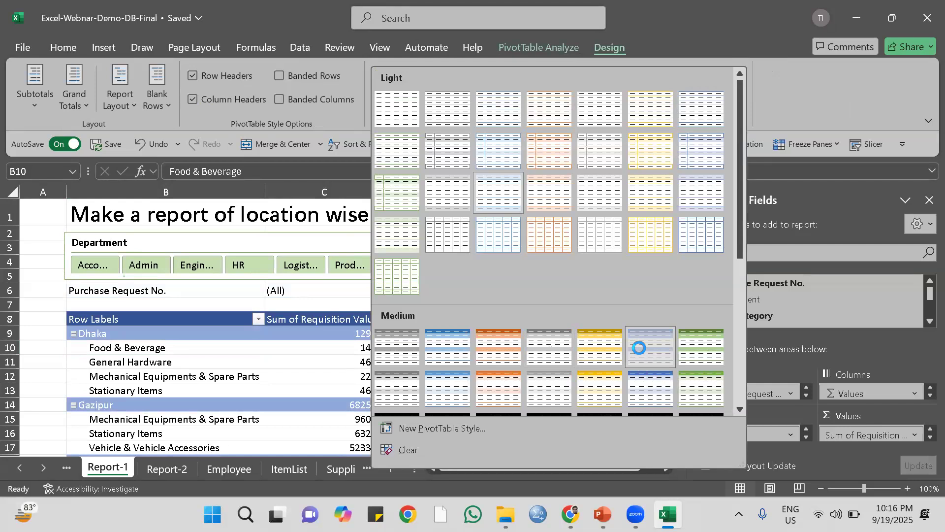
pyautogui.click(929, 200)
# Look over the formatted Report-1 PivotTable from the requirement row downwards and save the workbook.
pyautogui.scroll(-1, 593, 352)
pyautogui.scroll(-2, 593, 352)
pyautogui.scroll(3, 595, 357)
pyautogui.scroll(-1, 596, 360)
pyautogui.scroll(1, 597, 360)
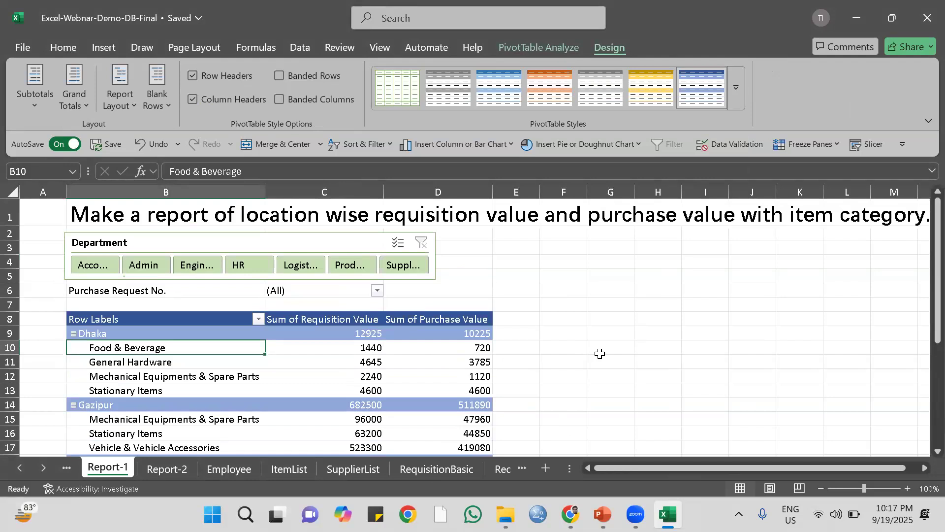
pyautogui.scroll(-6, 600, 357)
pyautogui.scroll(5, 602, 355)
pyautogui.scroll(1, 603, 355)
pyautogui.hotkey('ctrl', 's')
pyautogui.scroll(-2, 662, 305)
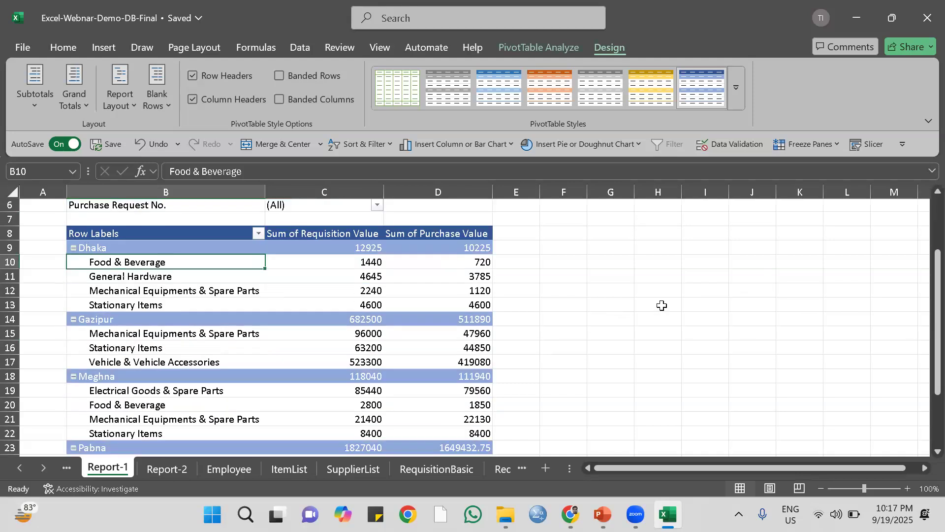
pyautogui.scroll(1, 662, 301)
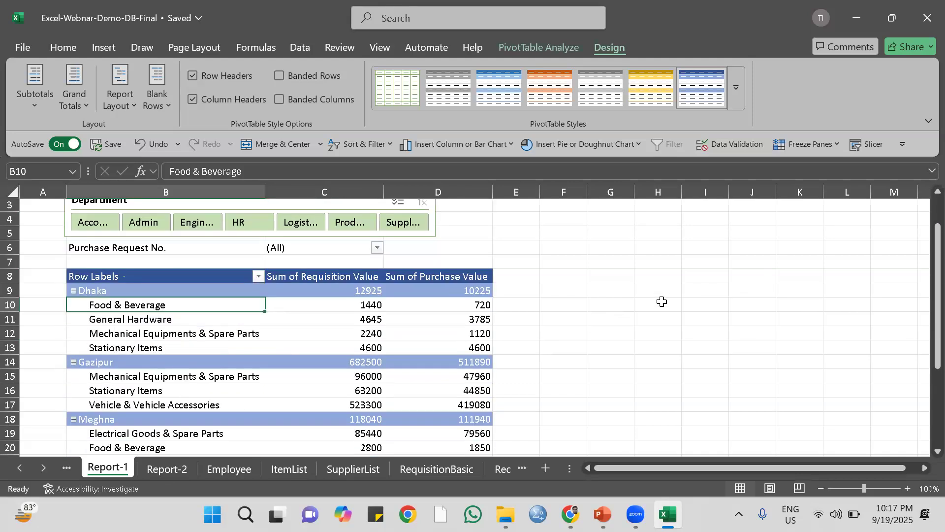
# Switch to full-screen mode to view the whole Report-1 PivotTable and close the workbook.
pyautogui.click(929, 121)
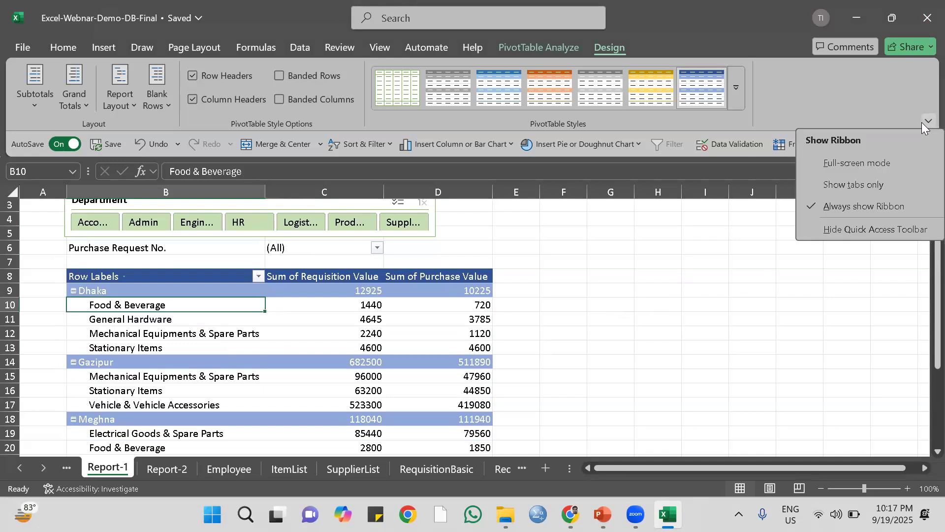
pyautogui.click(865, 165)
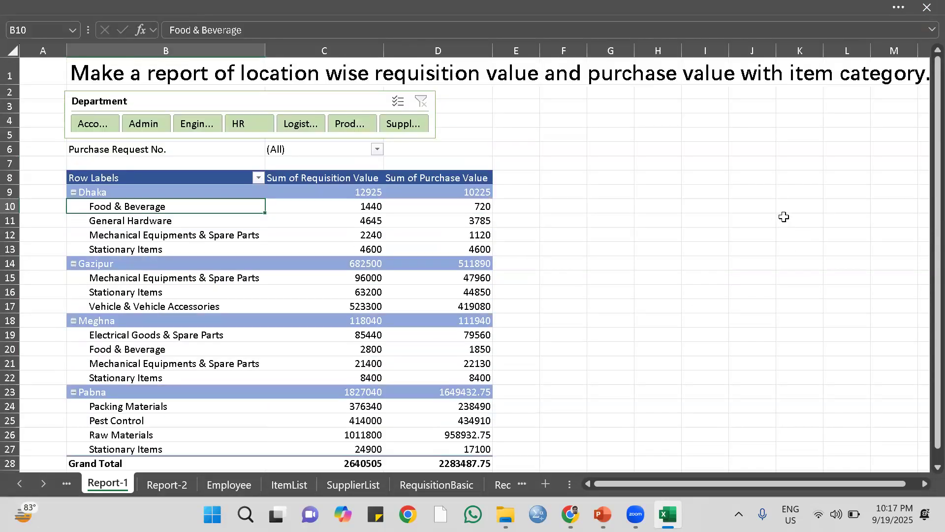
pyautogui.click(745, 204)
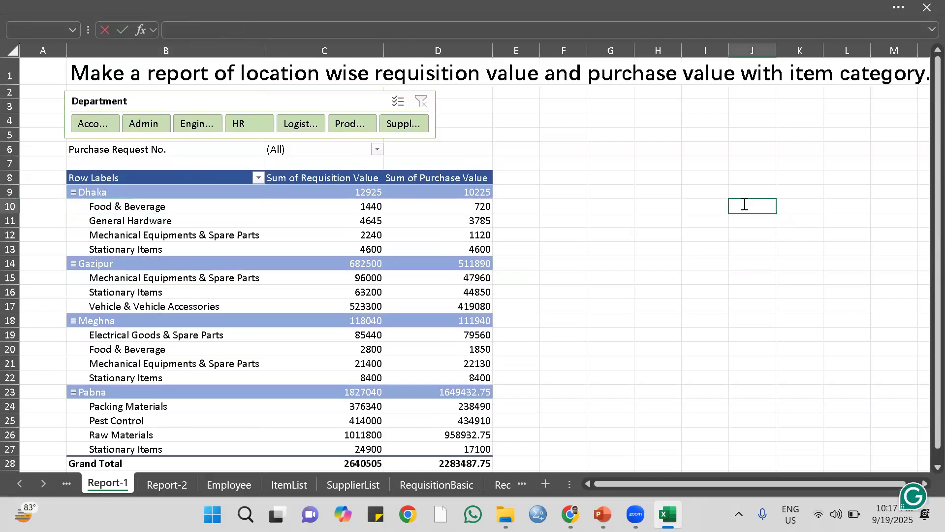
pyautogui.click(927, 8)
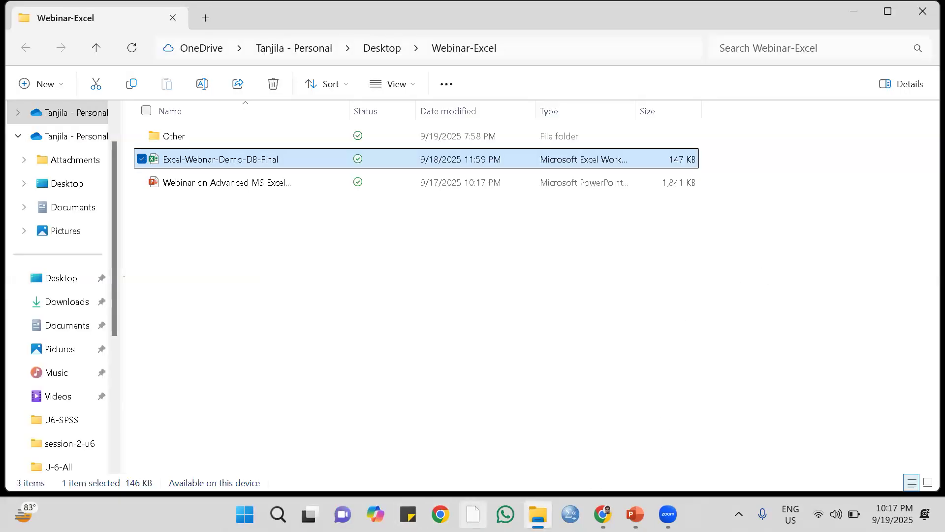
# Reopen the workbook Excel-Webnar-Demo-DB-Final and set the ribbon to always show.
pyautogui.doubleClick(244, 161)
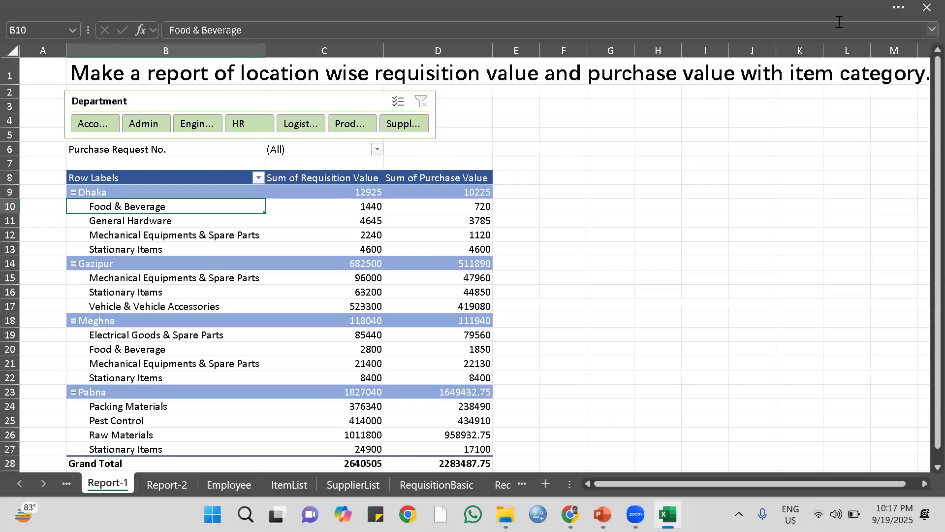
pyautogui.click(897, 6)
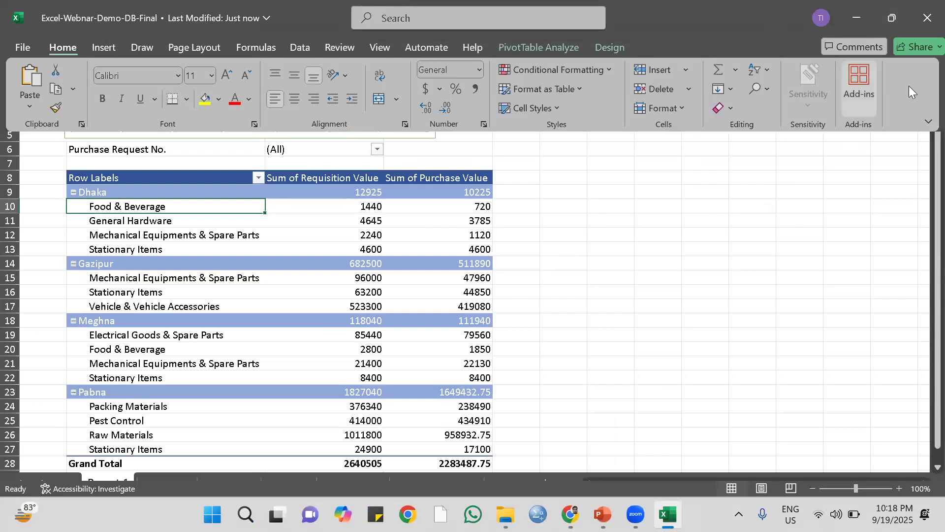
pyautogui.click(928, 121)
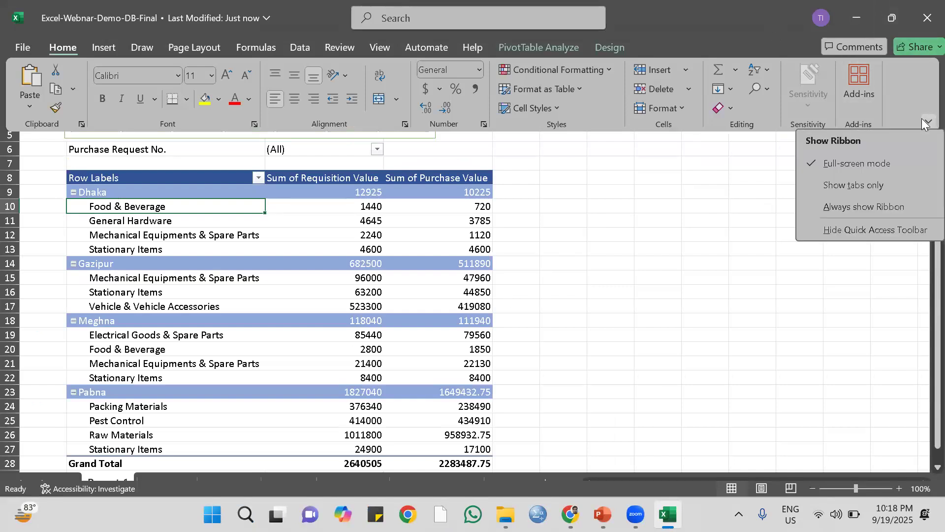
pyautogui.click(824, 209)
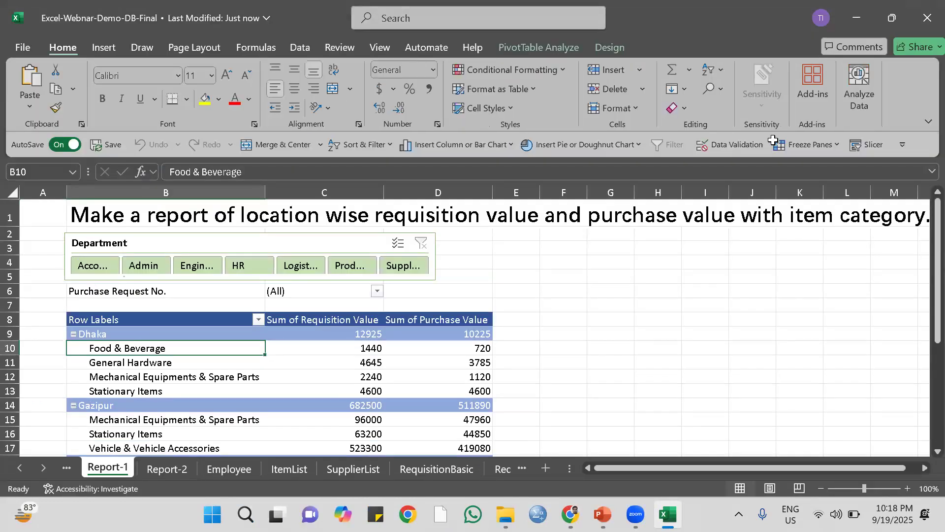
# Read the full report requirement in row 1 of the Report-2 sheet.
pyautogui.click(163, 469)
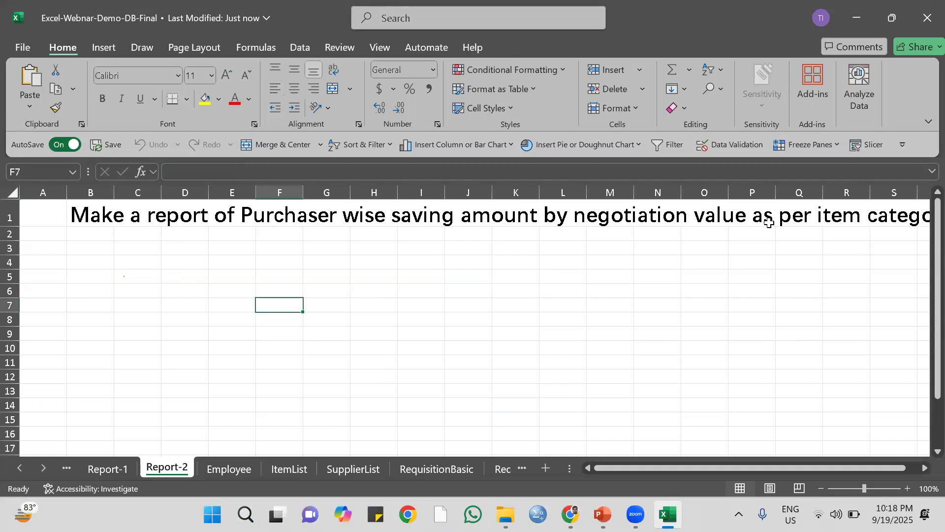
pyautogui.moveTo(711, 469); pyautogui.dragTo(869, 478)
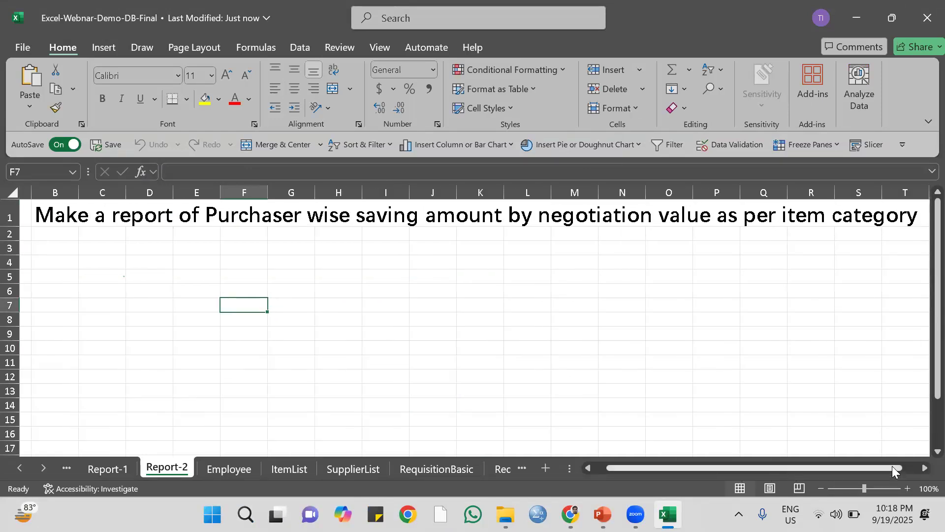
pyautogui.hscroll(2, 921, 464)
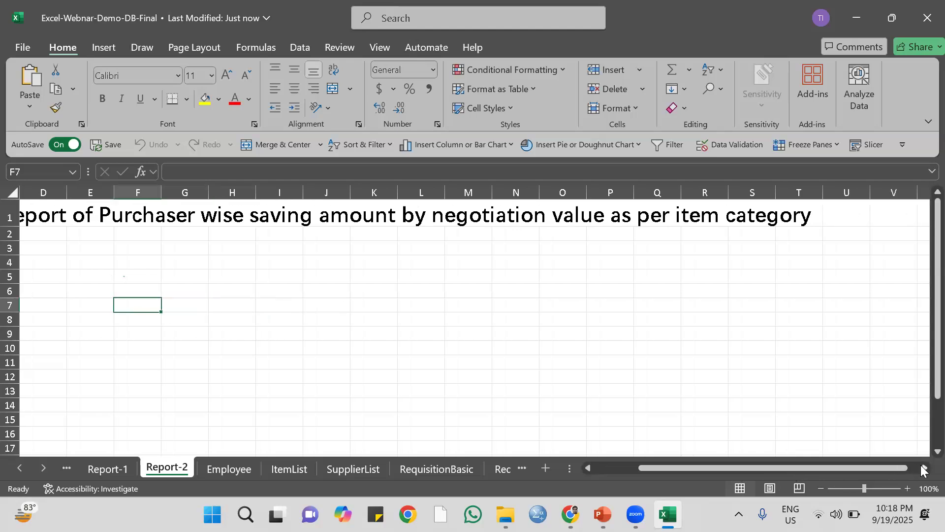
pyautogui.moveTo(840, 467); pyautogui.dragTo(717, 468)
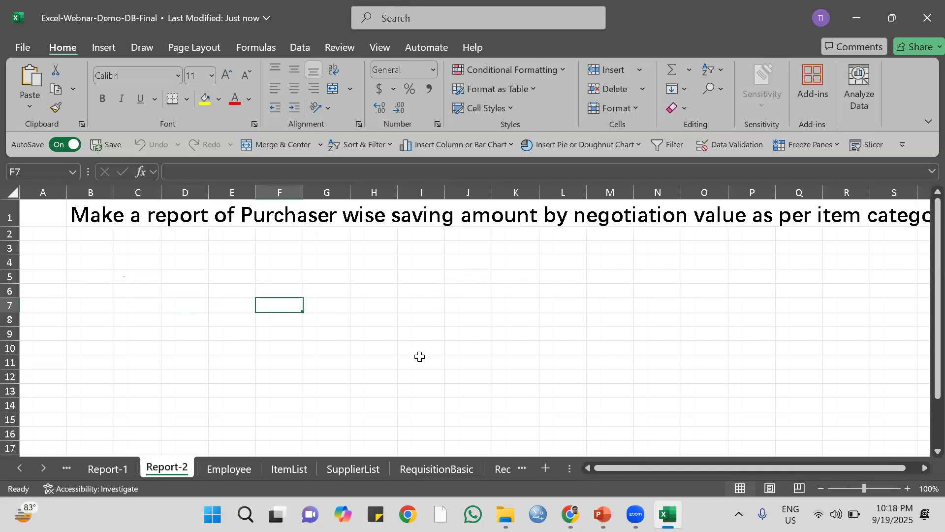
# Examine the RequisitionBasic and RequisitionDetails tables for the fields Report-2 needs, including the Purchaser Name (VLOOKUP) column.
pyautogui.click(440, 475)
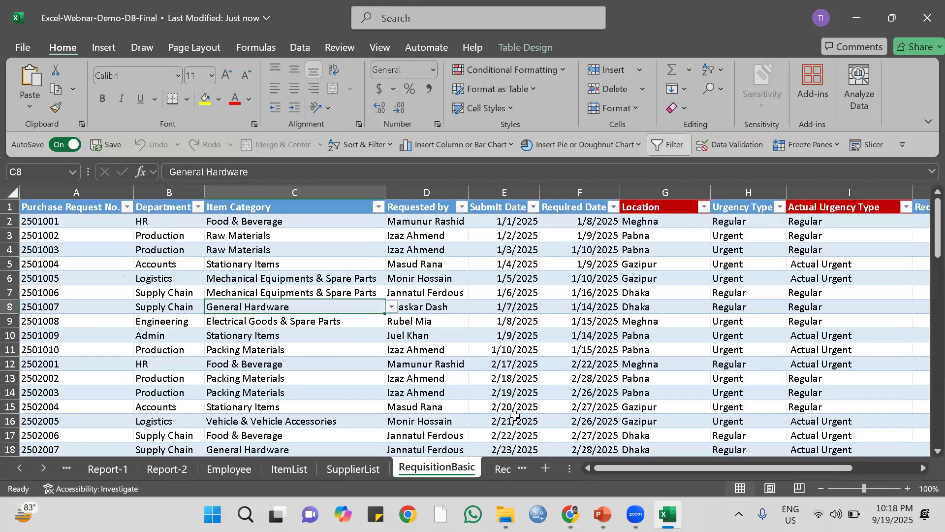
pyautogui.click(496, 469)
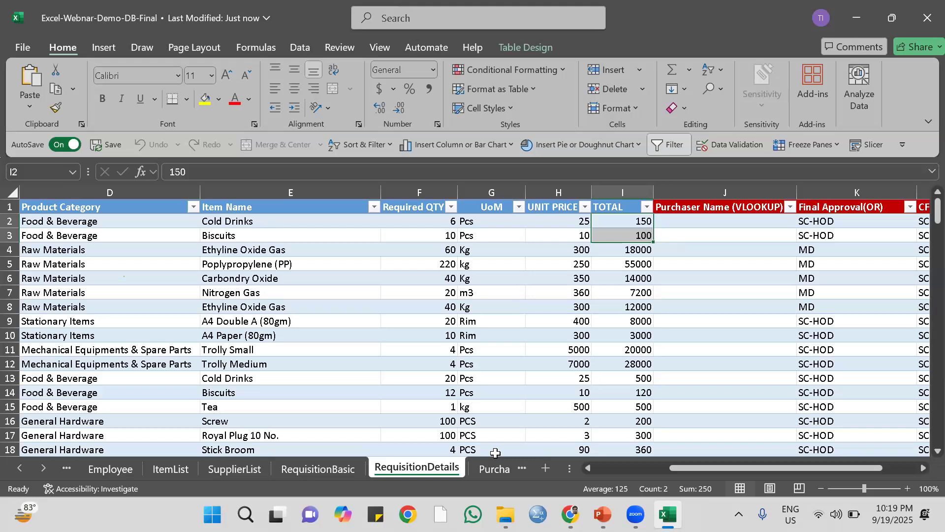
pyautogui.moveTo(675, 466); pyautogui.dragTo(708, 467)
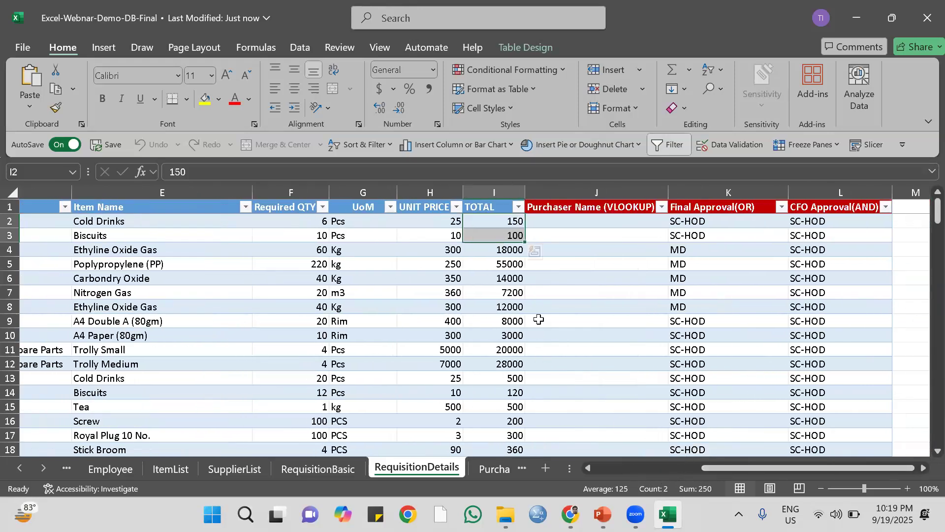
pyautogui.click(576, 223)
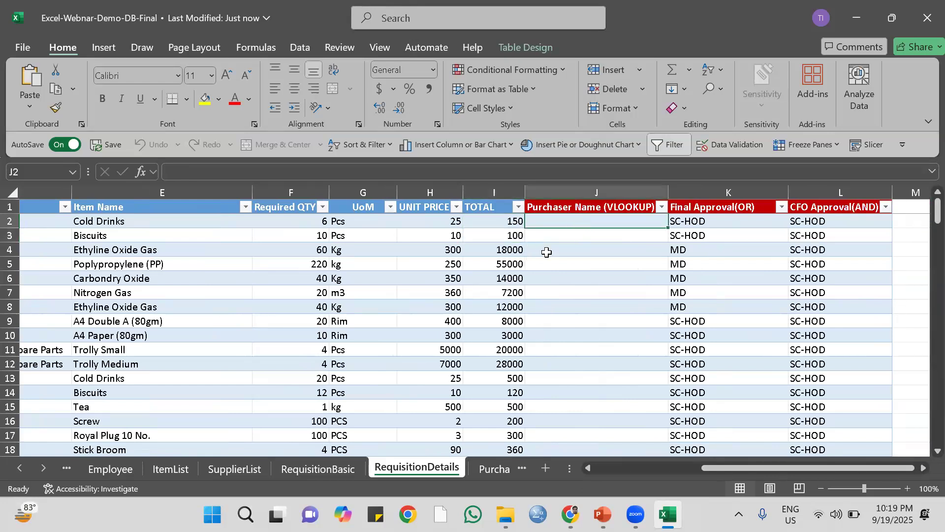
# Examine the Purchase Details table for the purchaser and saving fields, comparing the Unit Rate and Asking Rate columns.
pyautogui.click(486, 472)
pyautogui.scroll(8, 557, 338)
pyautogui.moveTo(923, 380); pyautogui.dragTo(923, 198)
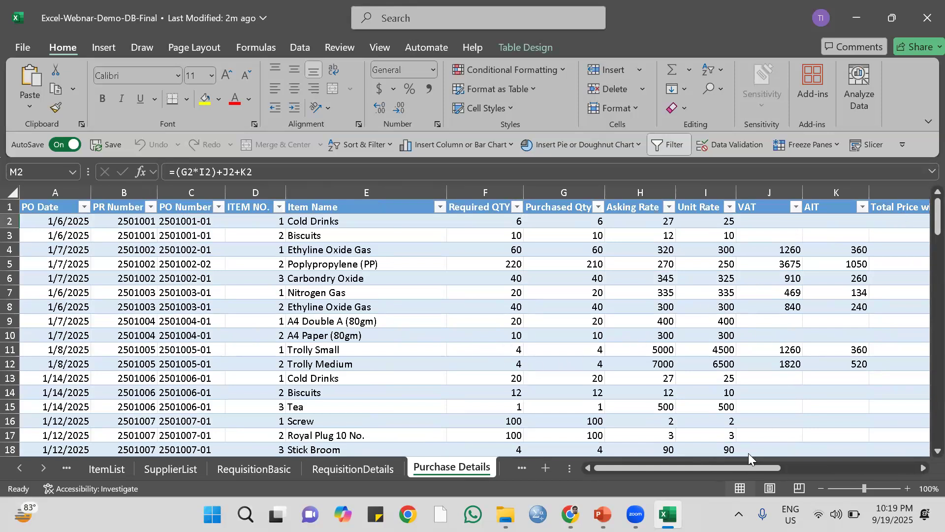
pyautogui.moveTo(674, 468); pyautogui.dragTo(781, 465)
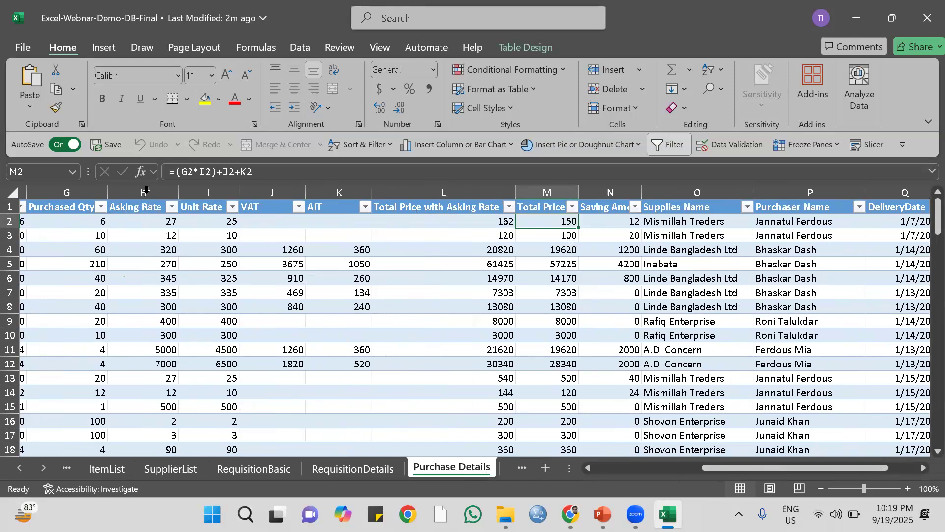
pyautogui.click(213, 189)
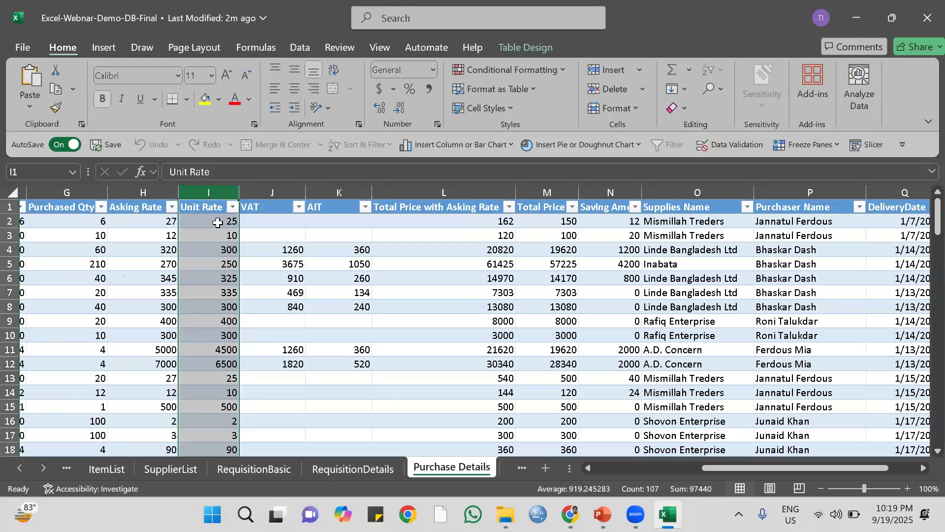
pyautogui.click(144, 192)
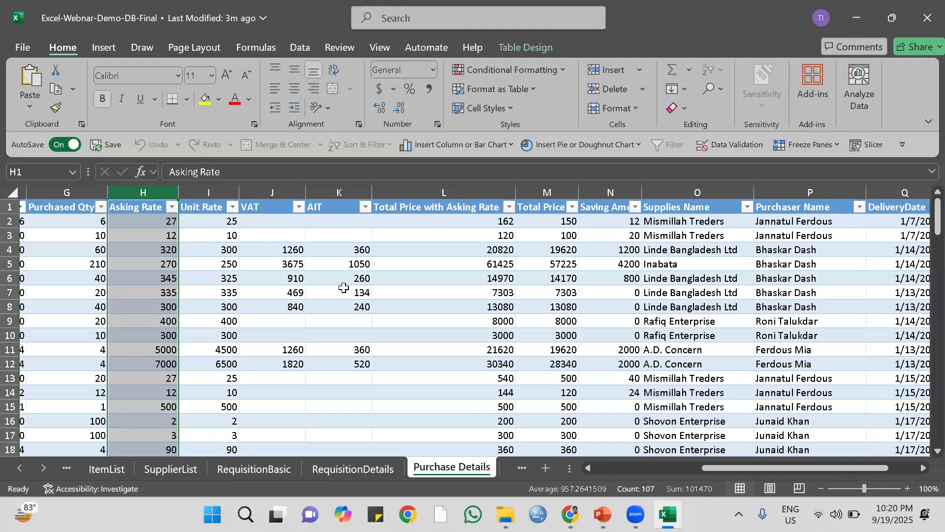
# Compare the Asking Rate, Unit Rate, Total Price with Asking Rate and Total Price columns, and examine the Saving Amount formula in Purchase Details.
pyautogui.click(474, 269)
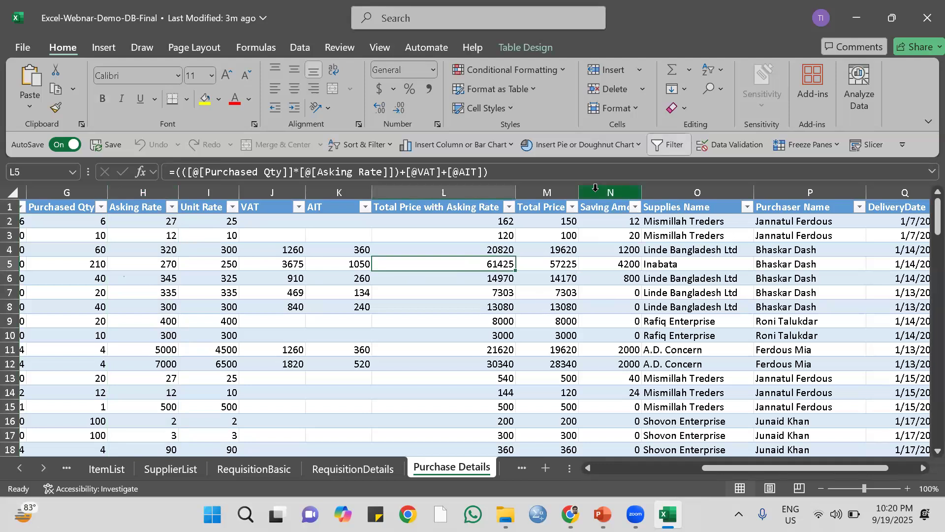
pyautogui.click(145, 189)
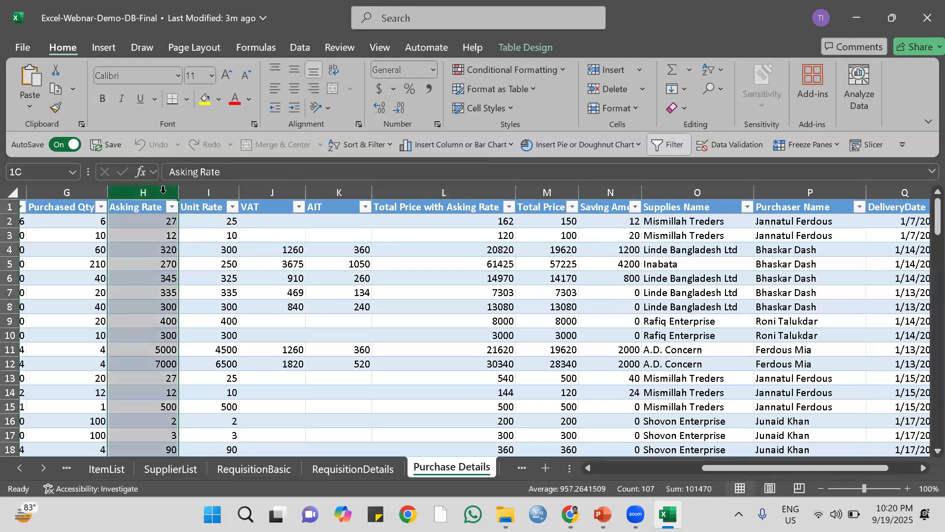
pyautogui.click(205, 189)
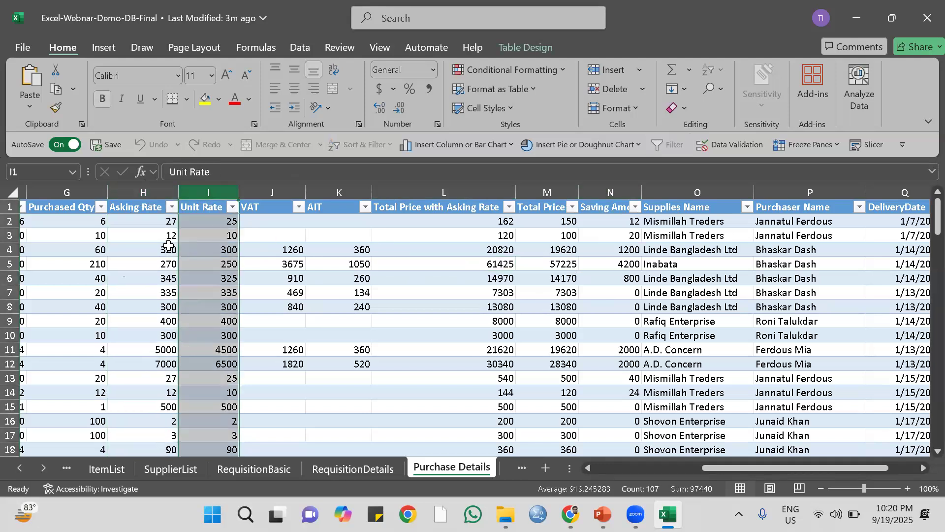
pyautogui.click(450, 190)
pyautogui.click(547, 191)
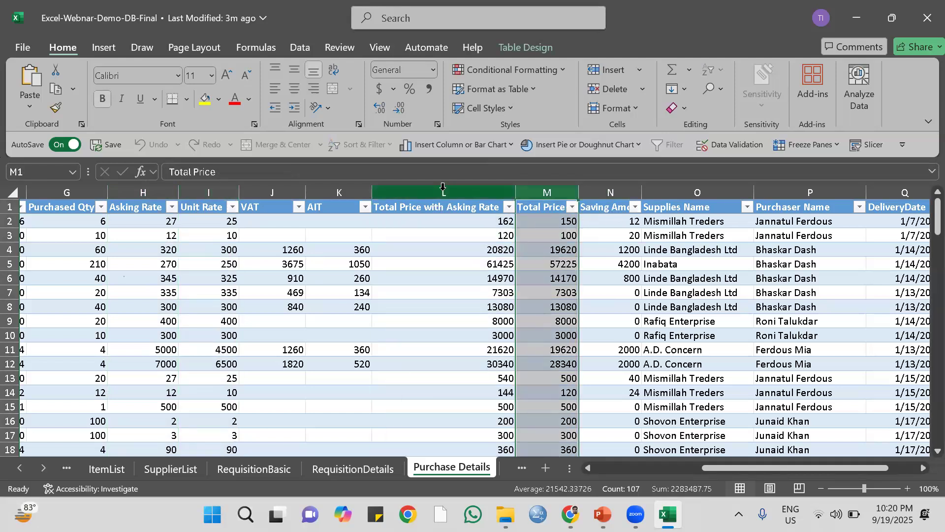
pyautogui.click(443, 188)
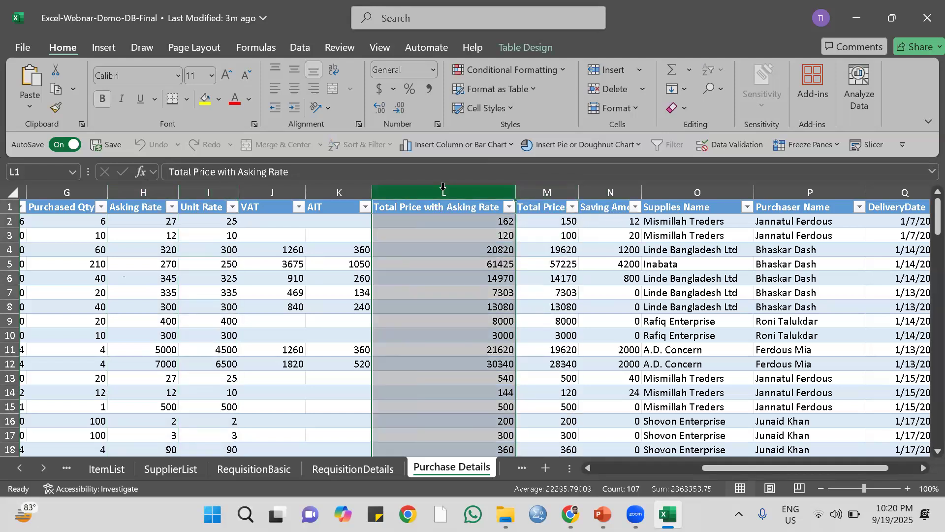
pyautogui.click(619, 225)
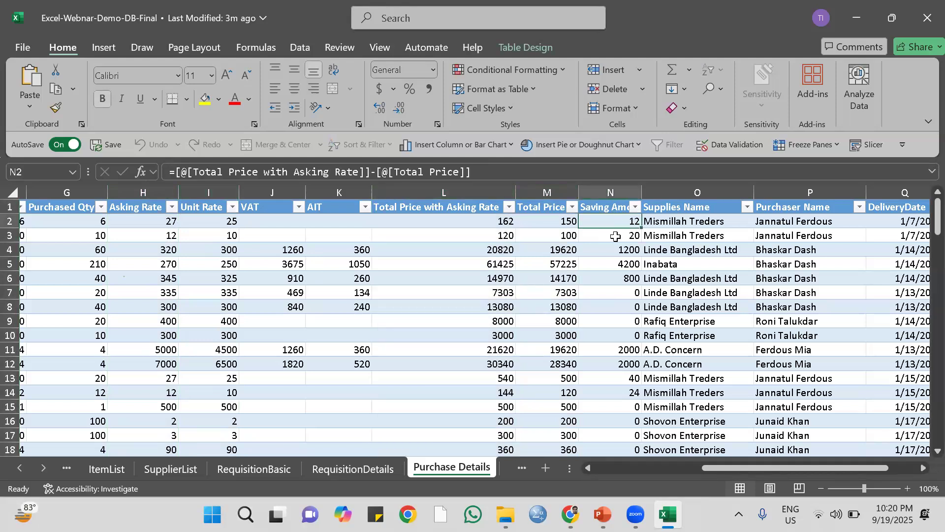
pyautogui.click(603, 188)
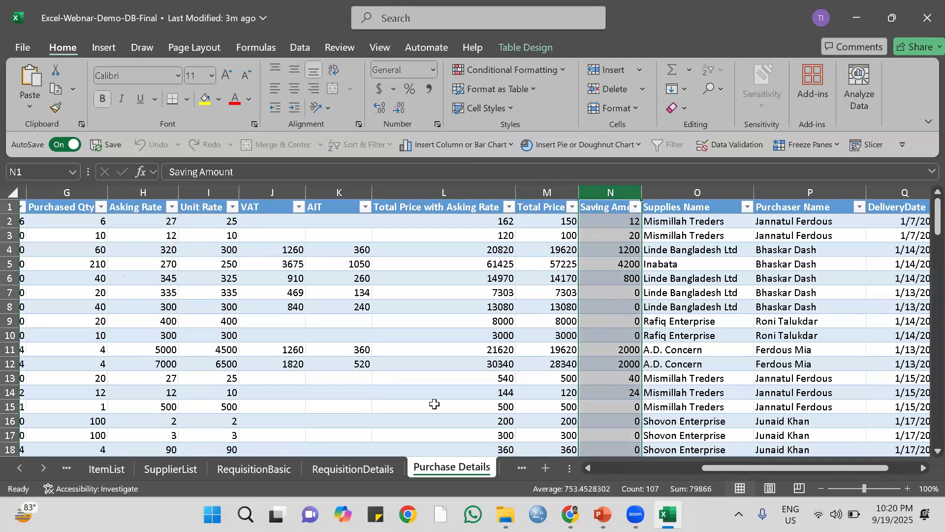
# Insert a PivotTable from the Perchase table, placing it on the existing Report-2 sheet at cell B8.
pyautogui.click(422, 308)
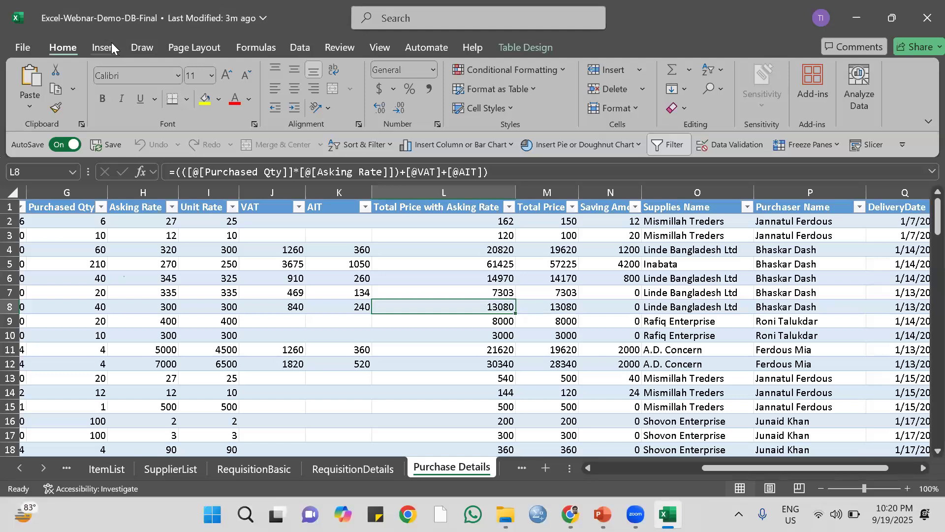
pyautogui.click(298, 47)
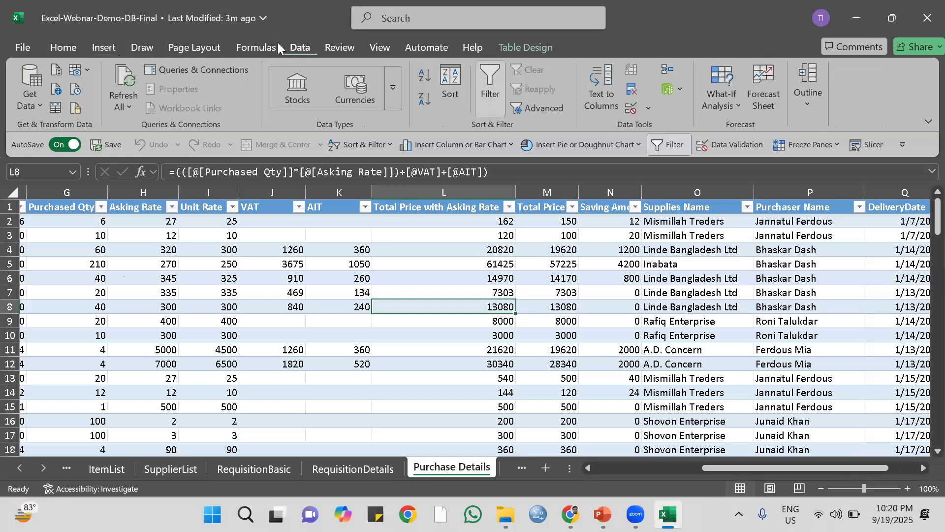
pyautogui.click(107, 48)
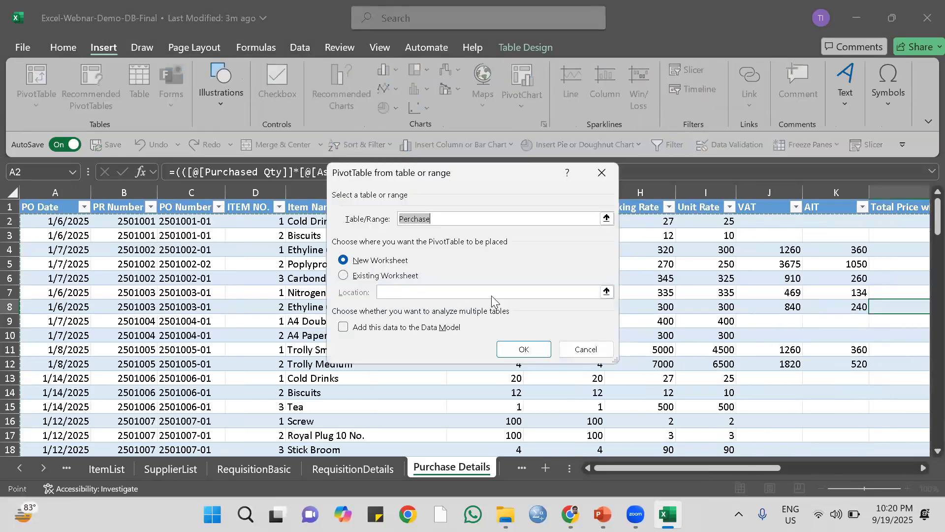
pyautogui.click(367, 276)
pyautogui.click(607, 292)
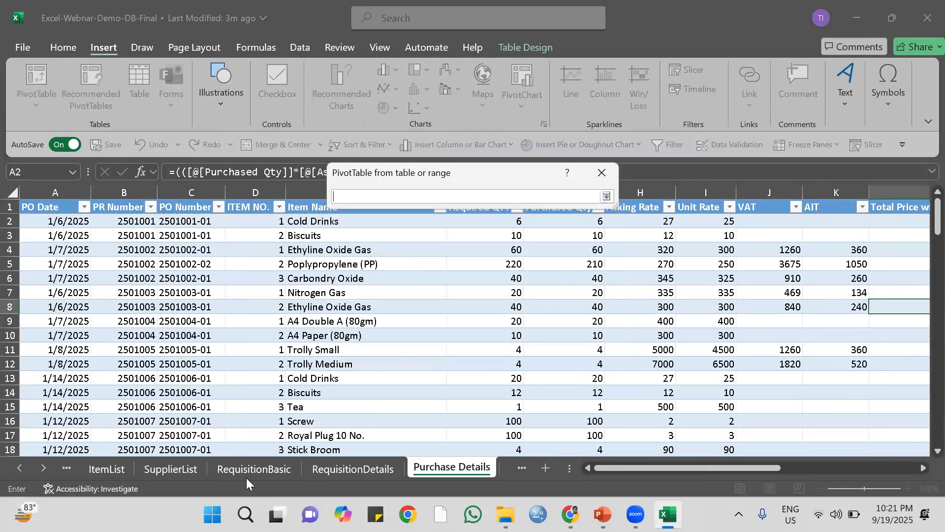
pyautogui.click(67, 471)
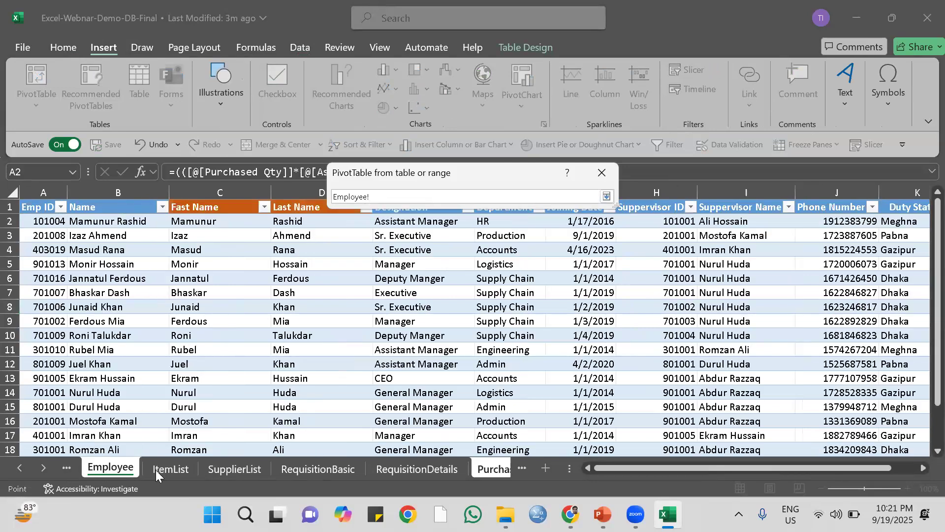
pyautogui.click(67, 469)
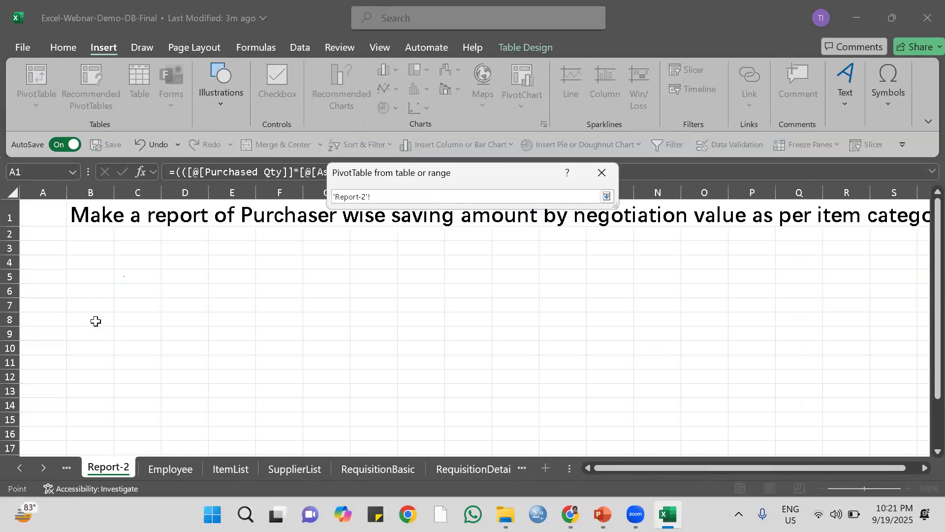
pyautogui.click(94, 300)
pyautogui.click(97, 319)
pyautogui.press('Return')
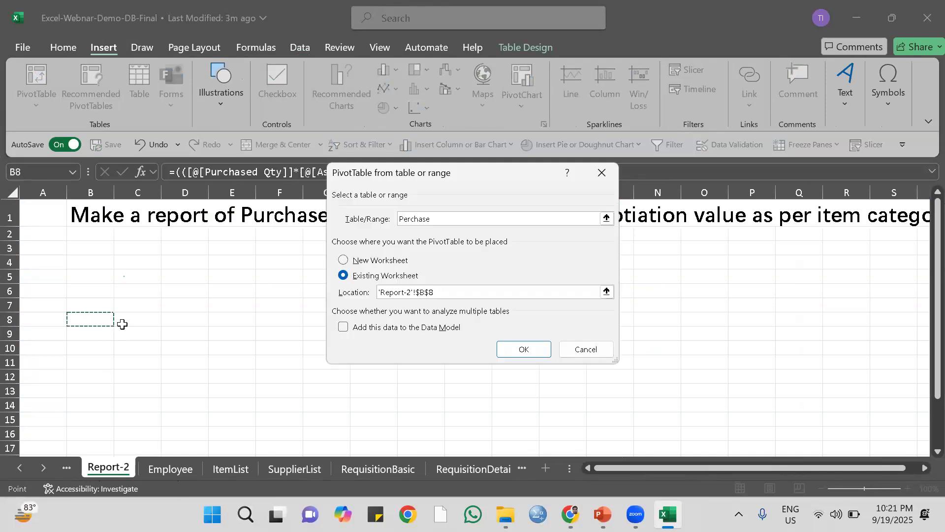
pyautogui.click(525, 350)
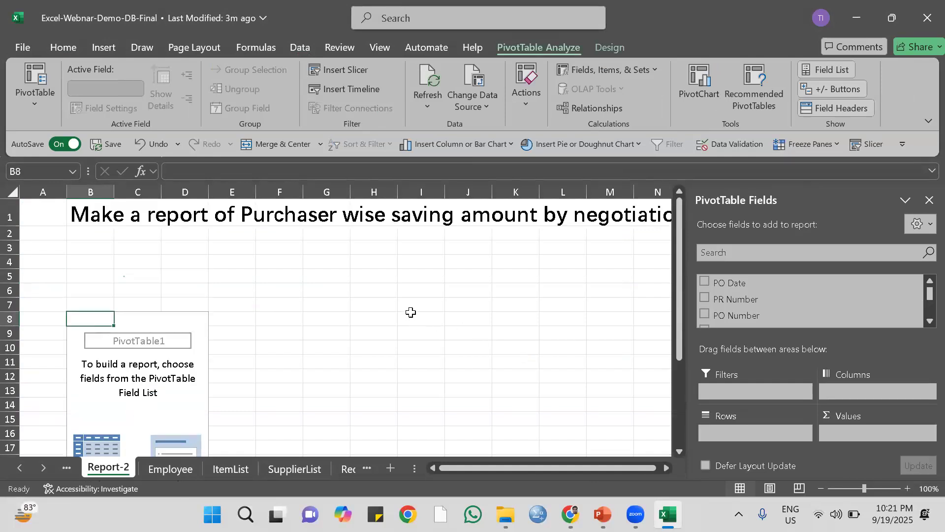
# Add Purchaser Name to the PivotTable's rows and Saving Amount to its values.
pyautogui.click(157, 319)
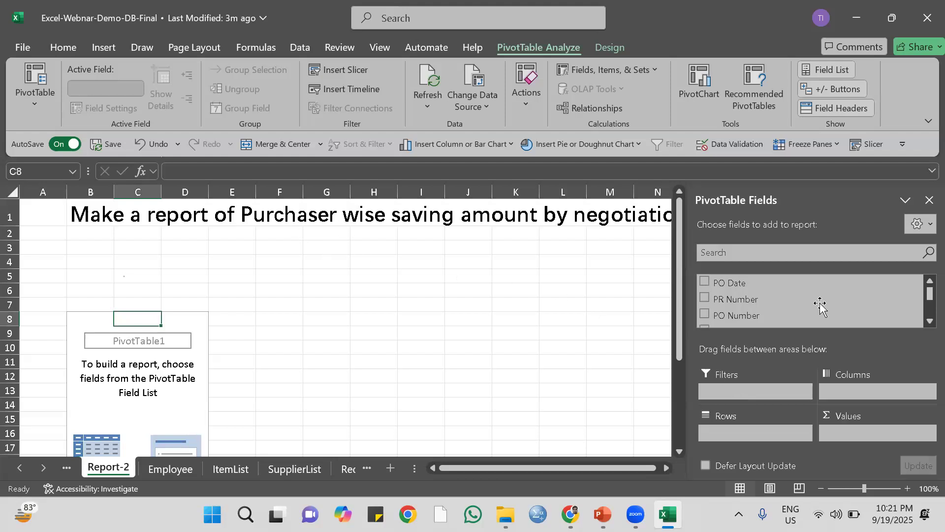
pyautogui.scroll(-3, 830, 313)
pyautogui.scroll(3, 830, 314)
pyautogui.scroll(-4, 831, 313)
pyautogui.scroll(-2, 830, 314)
pyautogui.scroll(-3, 831, 313)
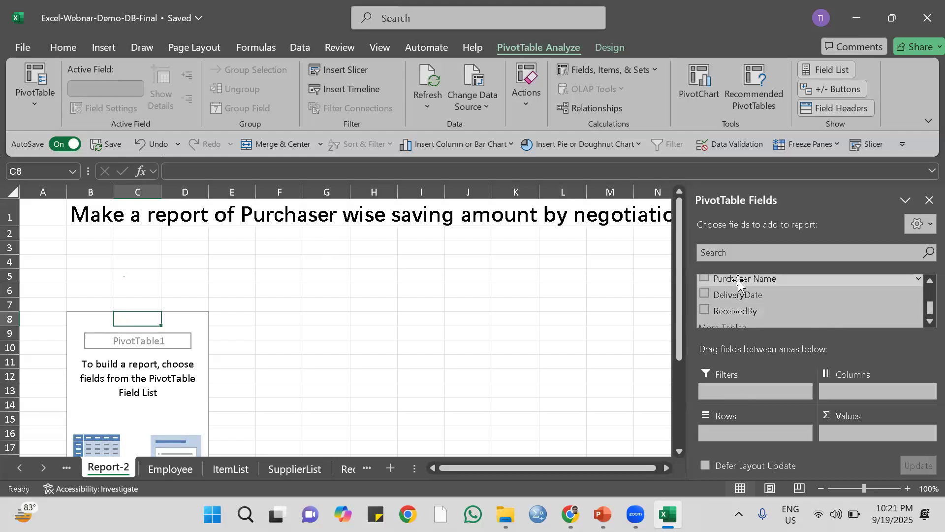
pyautogui.moveTo(739, 283); pyautogui.dragTo(742, 433)
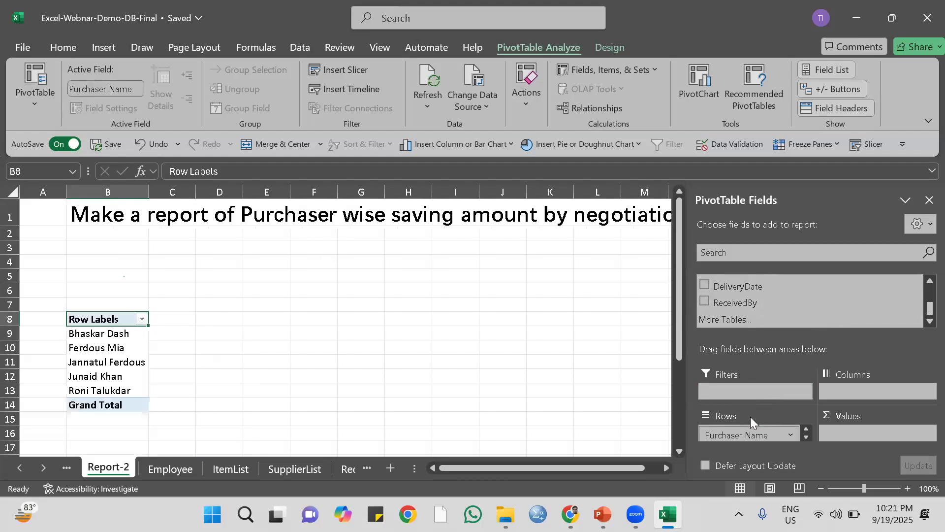
pyautogui.scroll(3, 738, 302)
pyautogui.moveTo(753, 308); pyautogui.dragTo(865, 431)
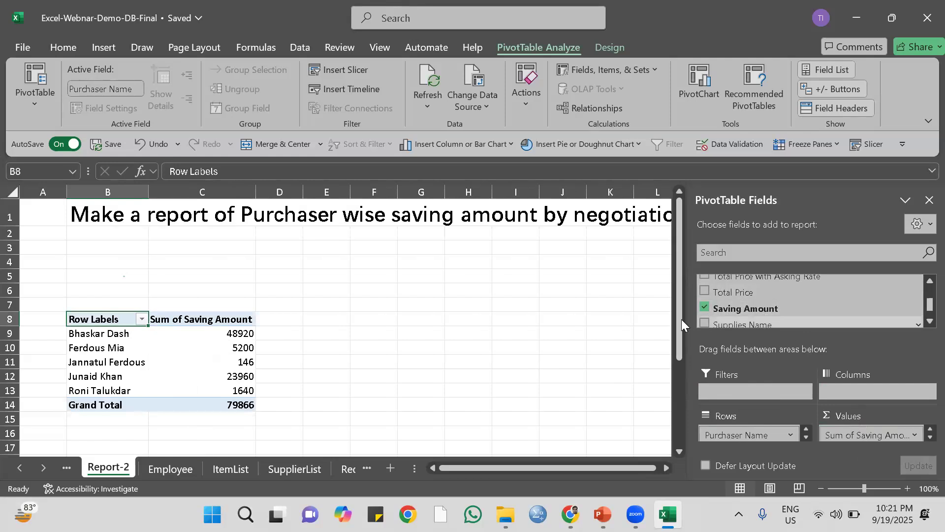
# Read the rest of the Report-2 requirement and check the PivotTable and slicer field lists for an item category field.
pyautogui.moveTo(487, 467); pyautogui.dragTo(551, 464)
pyautogui.click(666, 468)
pyautogui.click(665, 470)
pyautogui.click(665, 470)
pyautogui.moveTo(564, 470); pyautogui.dragTo(483, 465)
pyautogui.scroll(1, 768, 296)
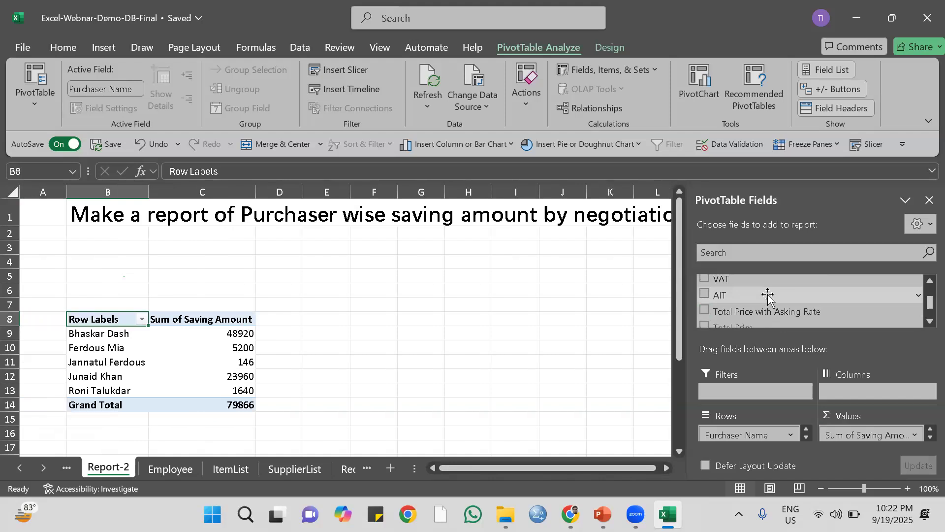
pyautogui.click(183, 348)
pyautogui.click(866, 146)
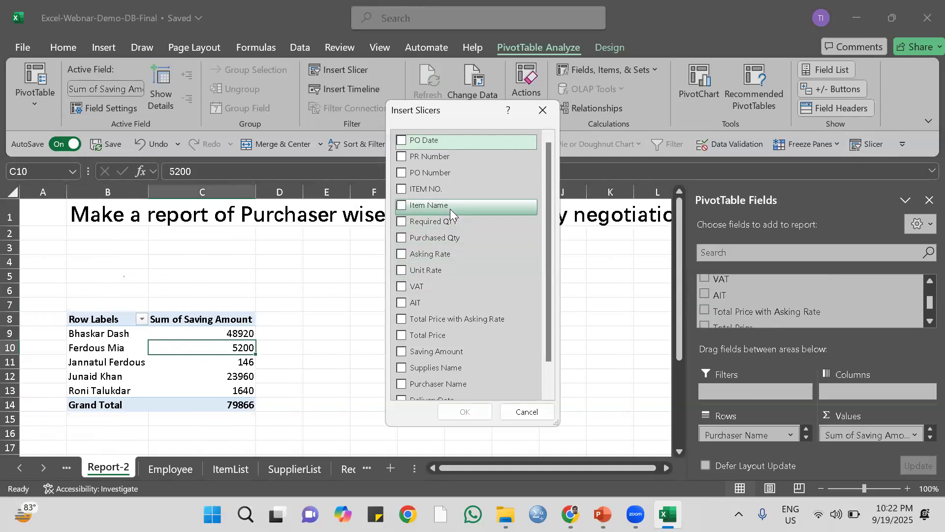
pyautogui.scroll(-1, 450, 211)
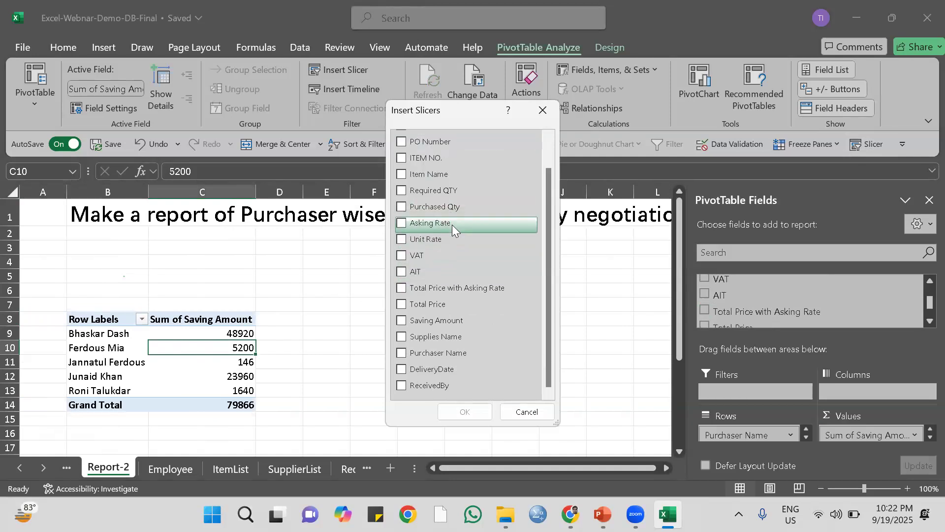
pyautogui.scroll(1, 452, 225)
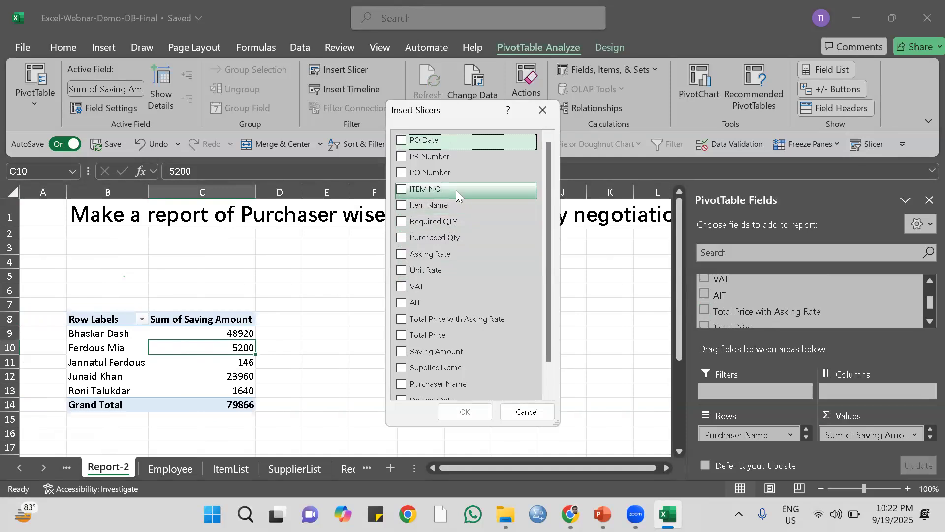
pyautogui.click(542, 110)
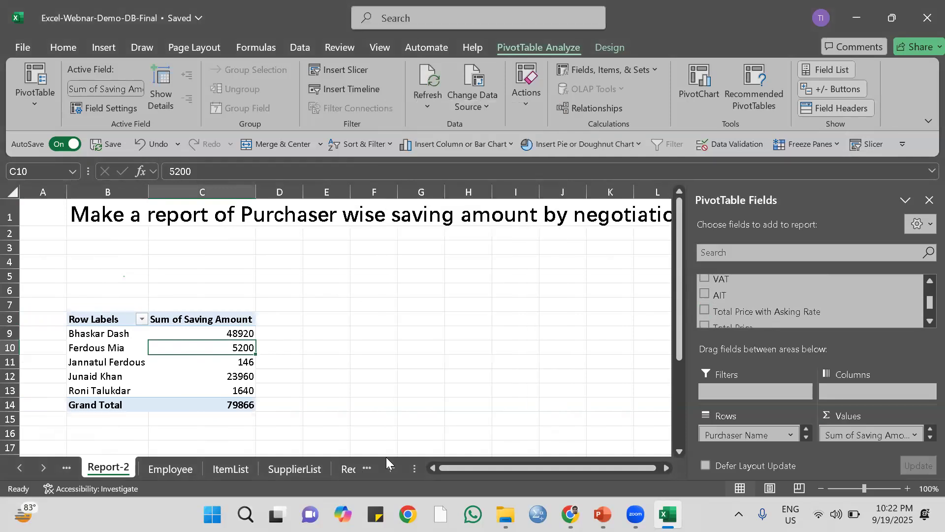
# Insert a column before Item Name in the Purchase Details table, widen it slightly and name it Item Category.
pyautogui.click(171, 469)
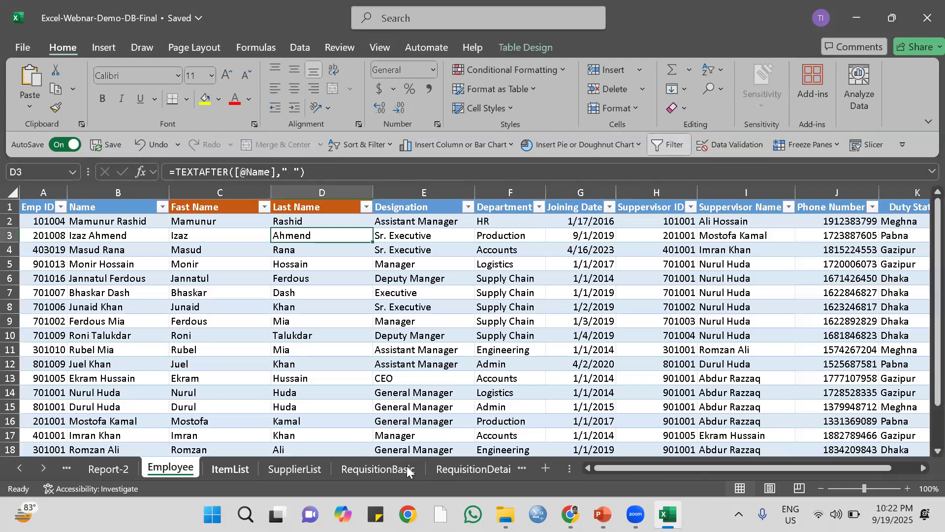
pyautogui.click(491, 467)
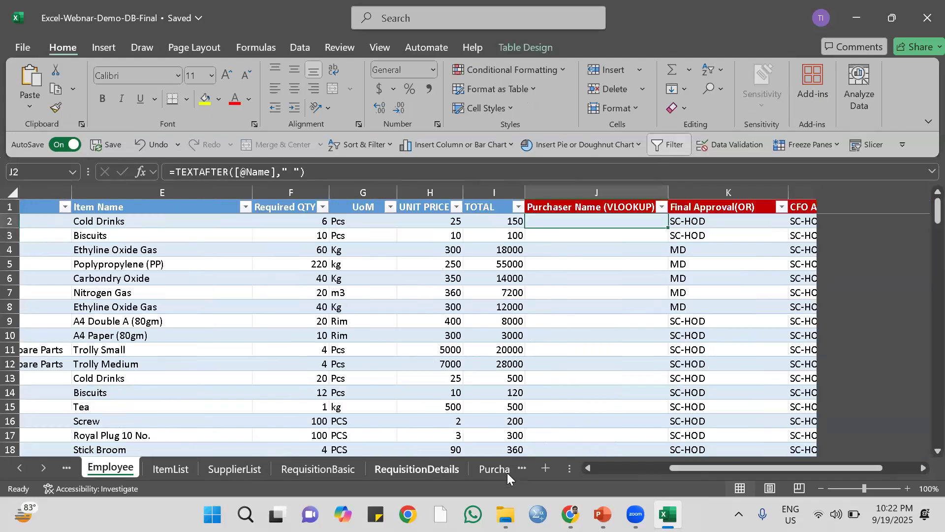
pyautogui.click(499, 467)
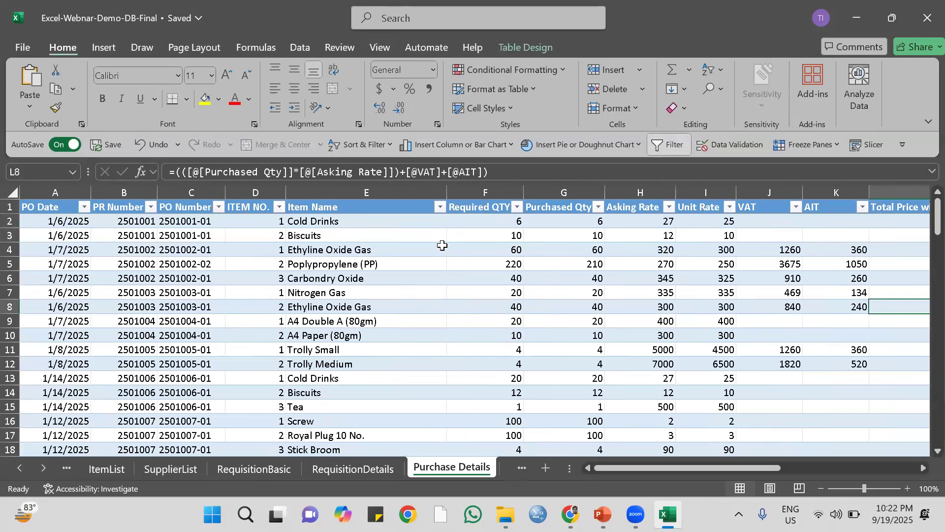
pyautogui.click(316, 189)
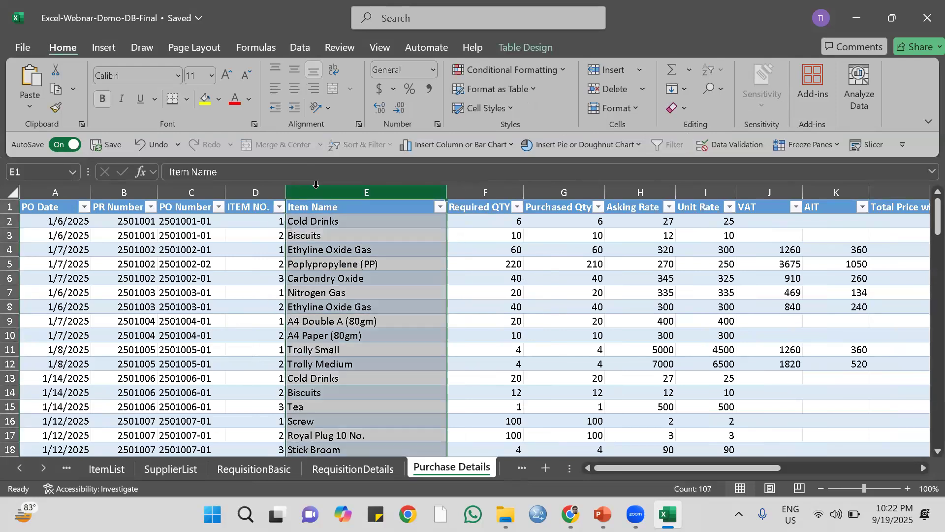
pyautogui.rightClick(318, 190)
pyautogui.click(353, 335)
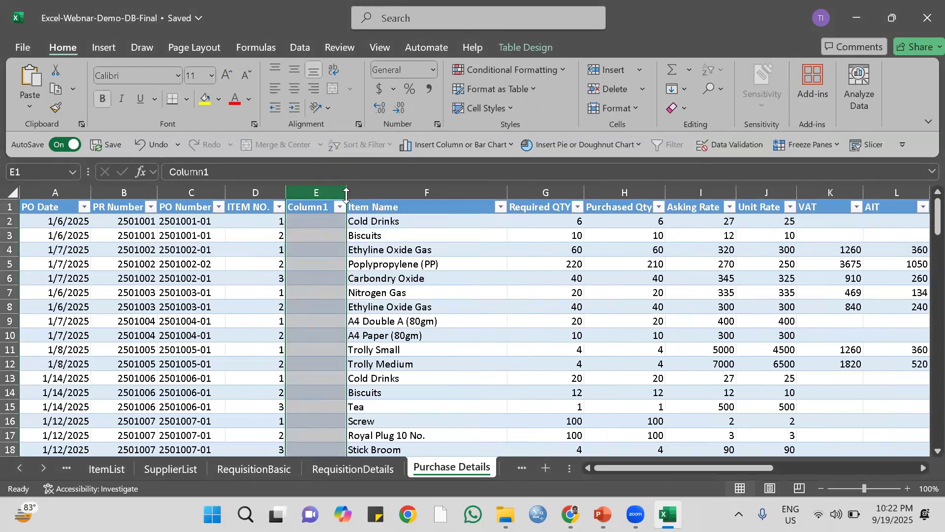
pyautogui.moveTo(347, 193); pyautogui.dragTo(358, 192)
pyautogui.click(310, 211)
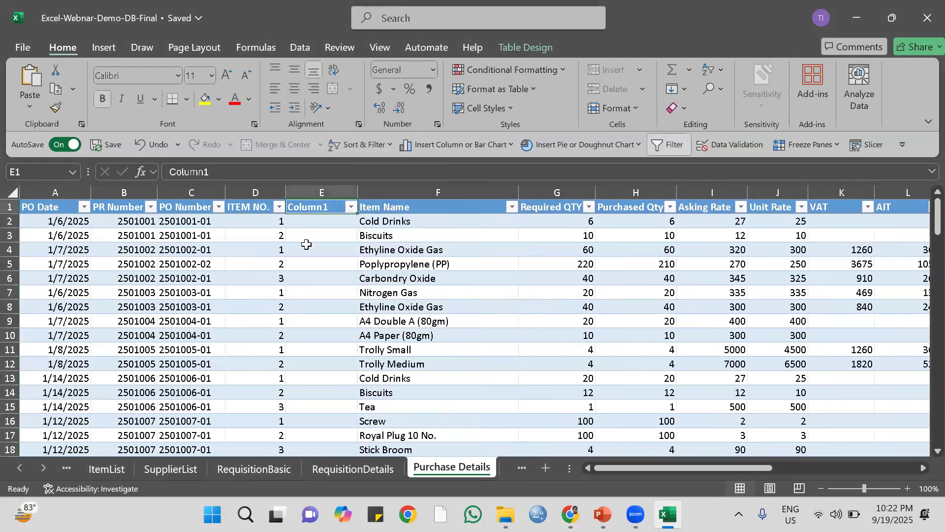
pyautogui.write('Item Category')
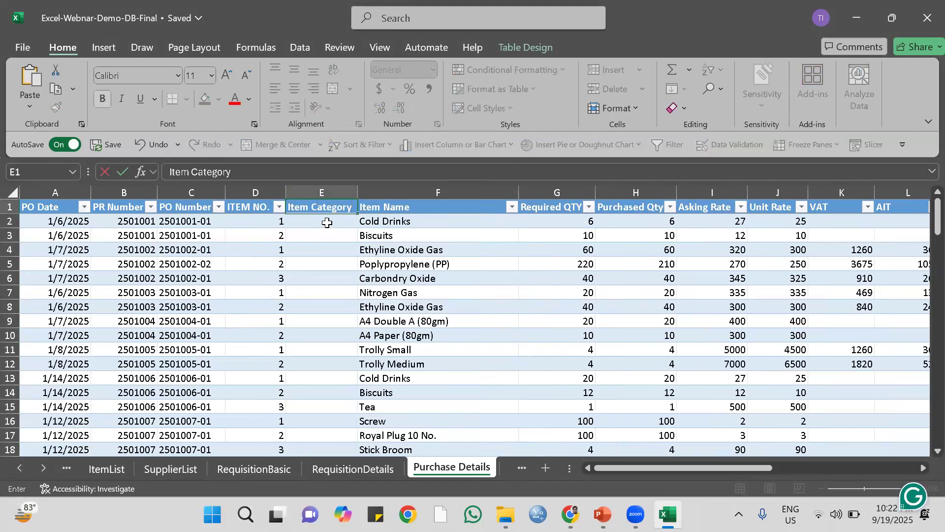
pyautogui.press('Return')
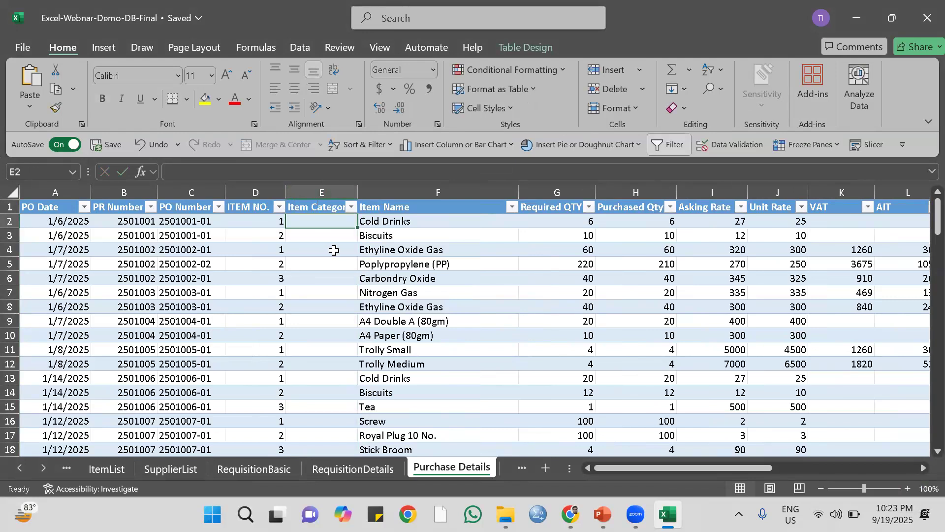
# Fill Item Category with an XLOOKUP of Item Name against RequisitionDetails column E, returning column D, and fit the column width to its contents.
pyautogui.write('=')
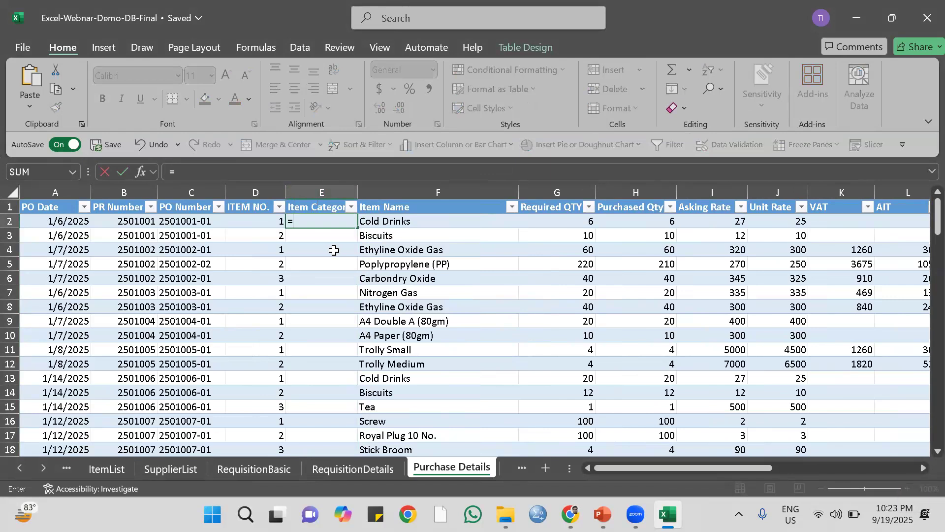
pyautogui.write('xlo')
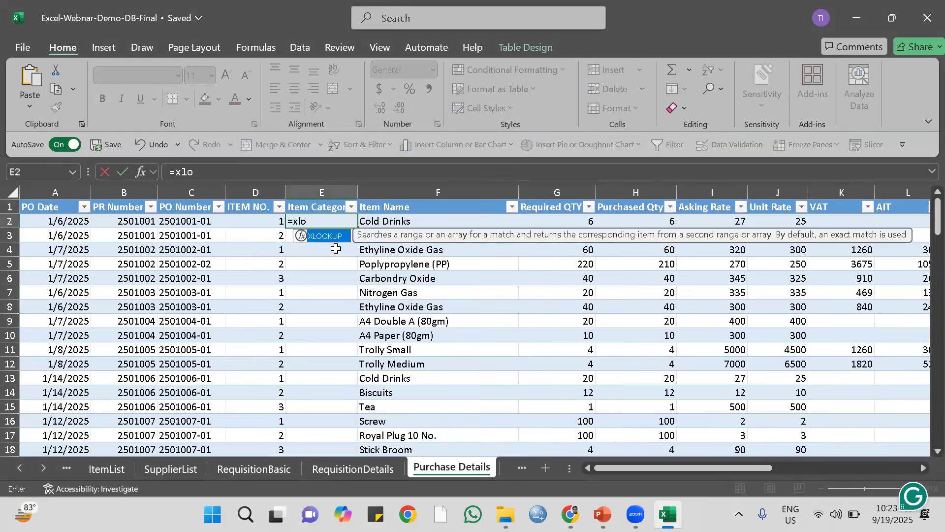
pyautogui.doubleClick(324, 236)
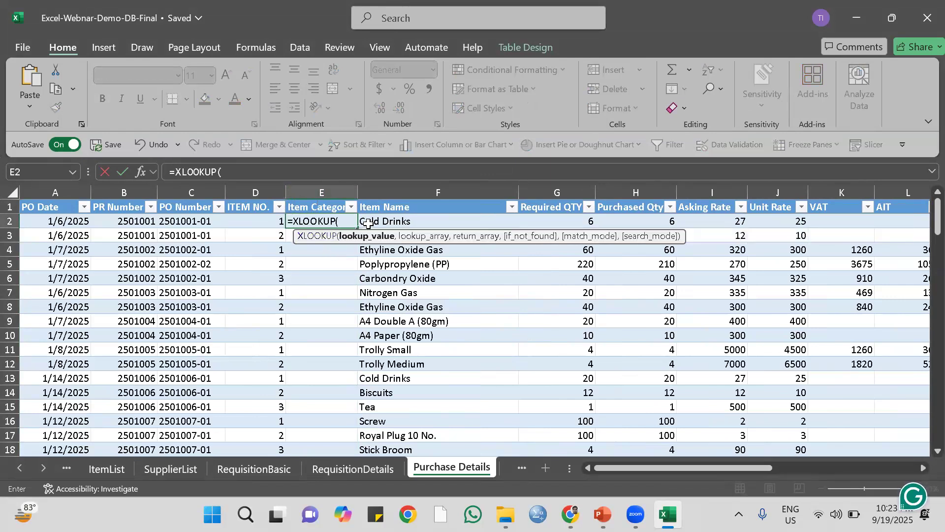
pyautogui.click(392, 222)
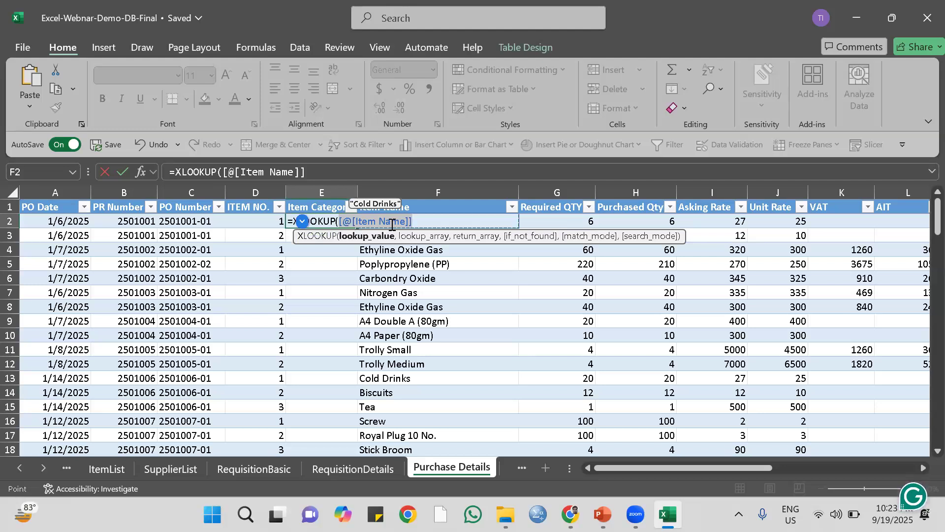
pyautogui.write(',')
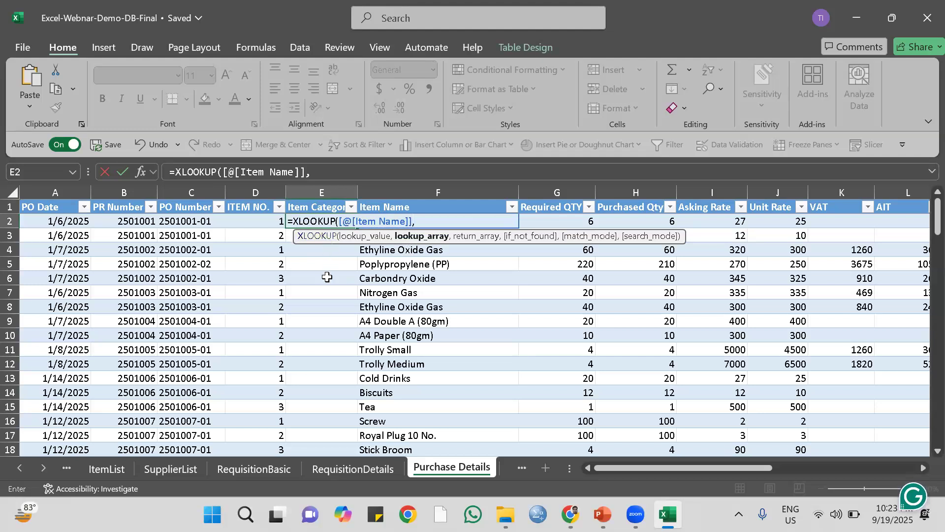
pyautogui.click(261, 473)
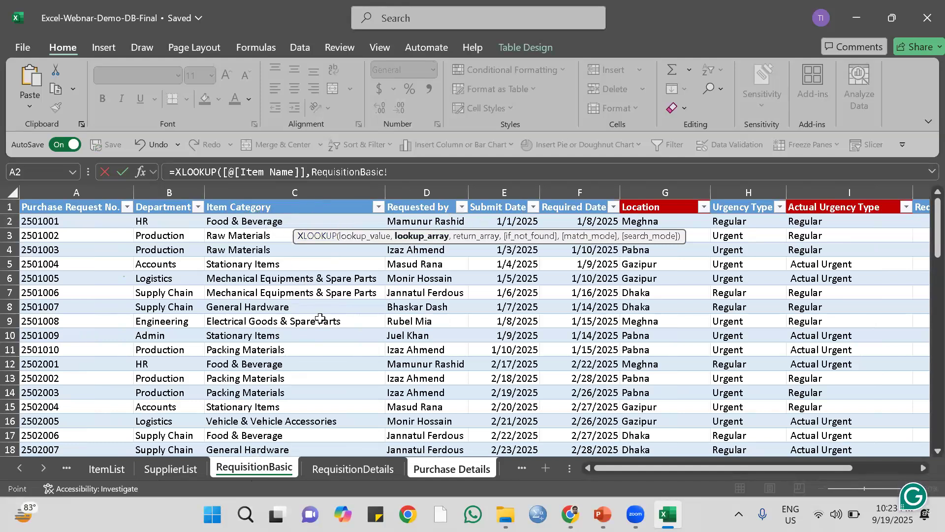
pyautogui.click(339, 469)
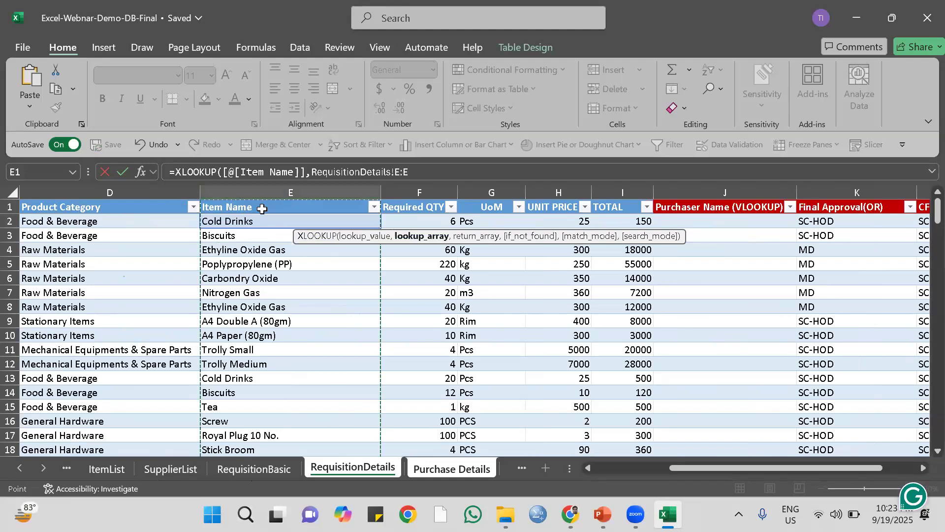
pyautogui.write(',')
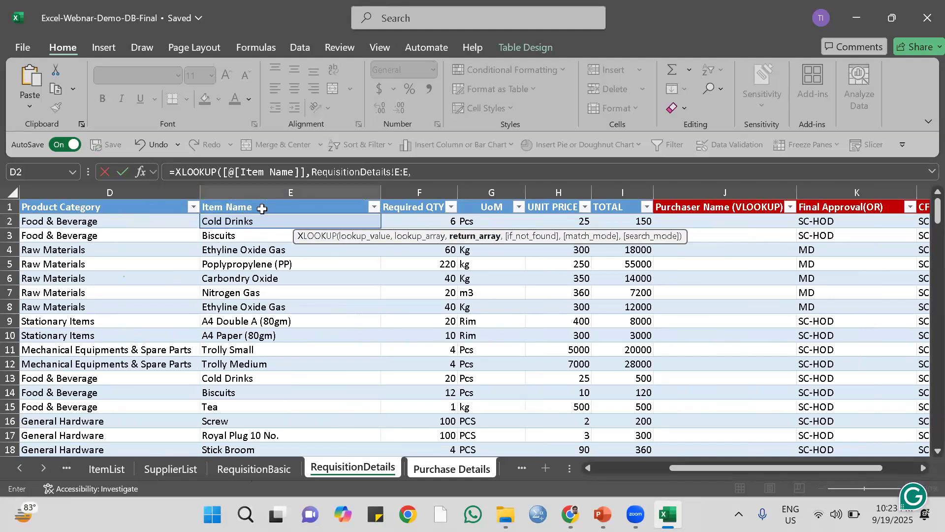
pyautogui.click(113, 188)
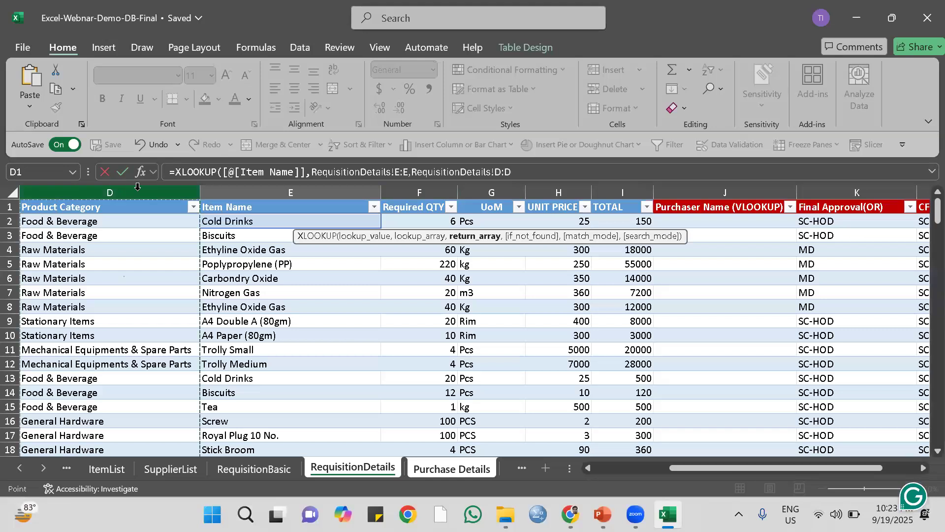
pyautogui.write(')')
pyautogui.press('Return')
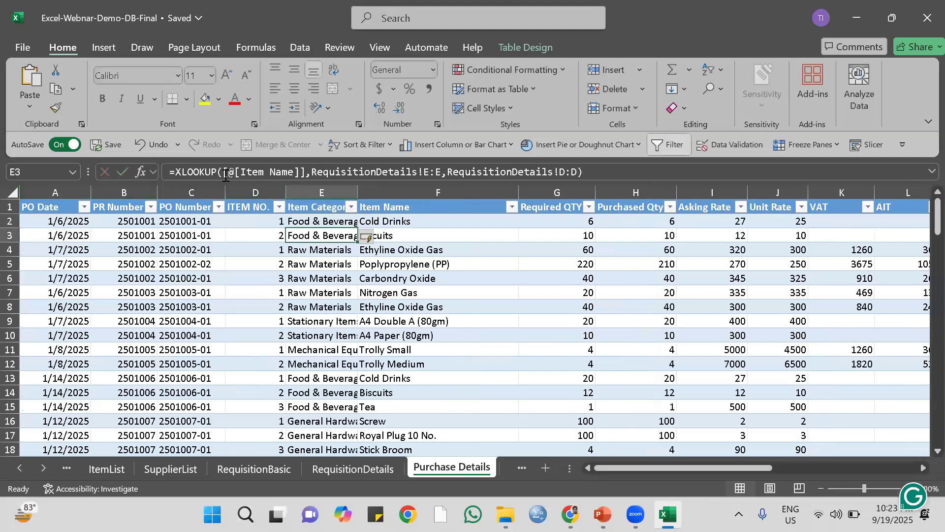
pyautogui.doubleClick(358, 191)
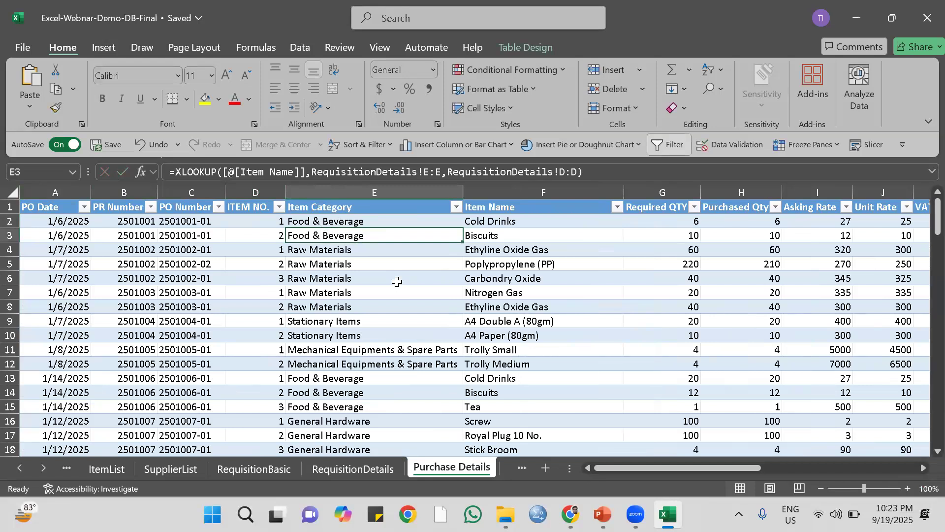
pyautogui.click(389, 310)
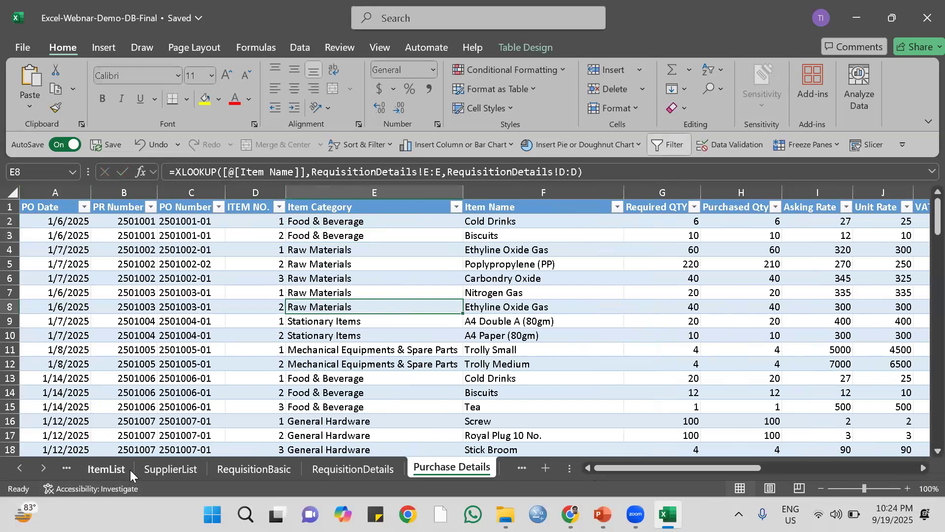
# Return to the Report-2 sheet and look through the PivotTable's available slicer fields for Item Category.
pyautogui.click(66, 468)
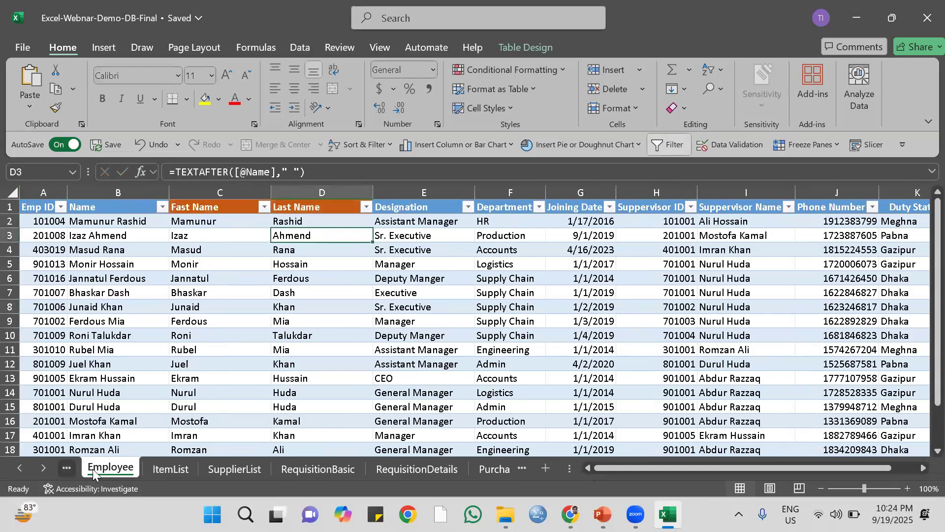
pyautogui.click(66, 467)
pyautogui.click(104, 468)
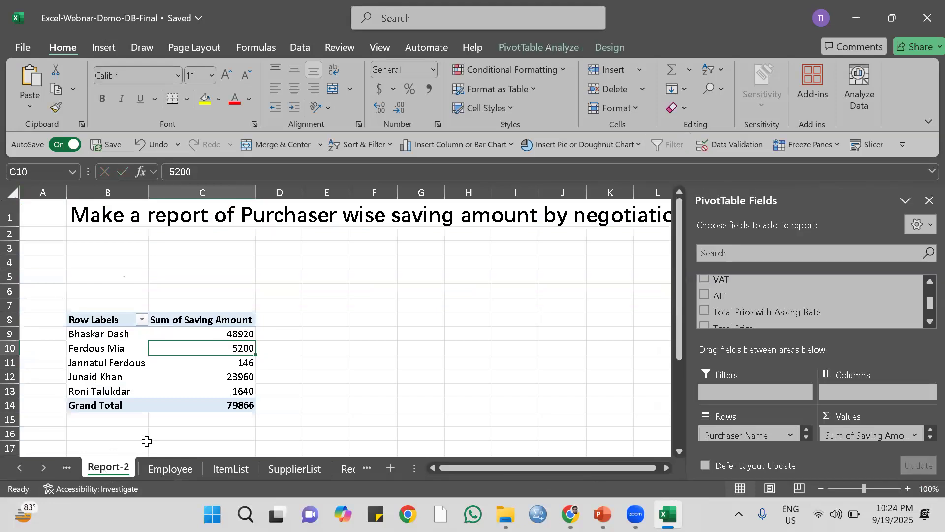
pyautogui.click(141, 362)
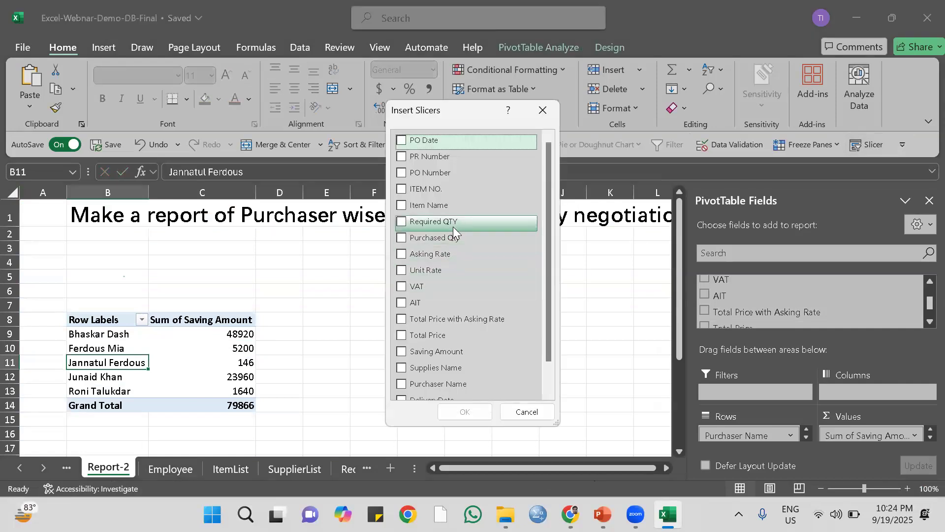
pyautogui.scroll(-1, 454, 230)
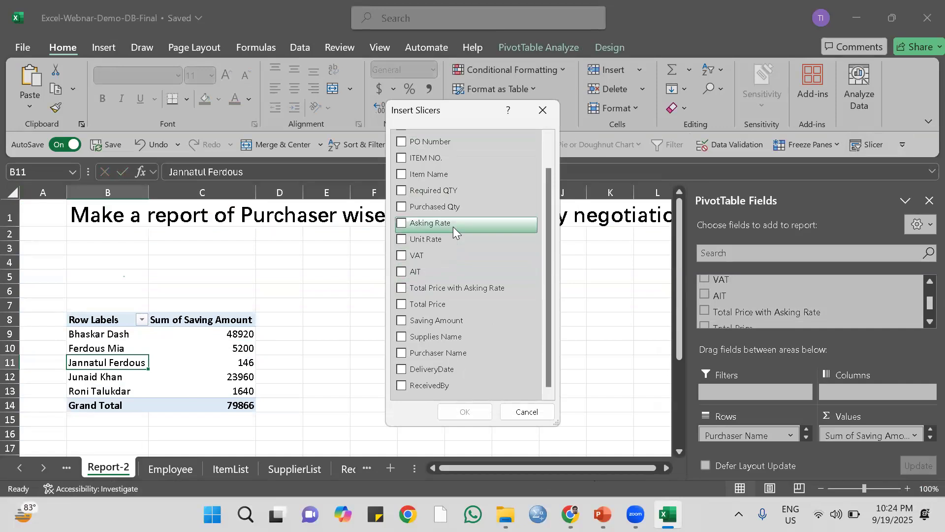
pyautogui.scroll(1, 453, 226)
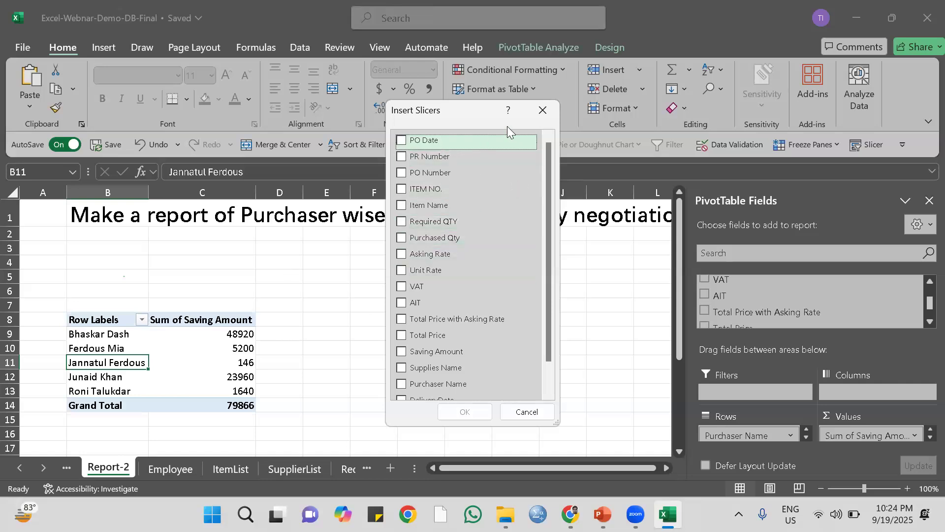
pyautogui.click(543, 110)
# Refresh the Report-2 PivotTable and insert a slicer for Item Category.
pyautogui.click(173, 347)
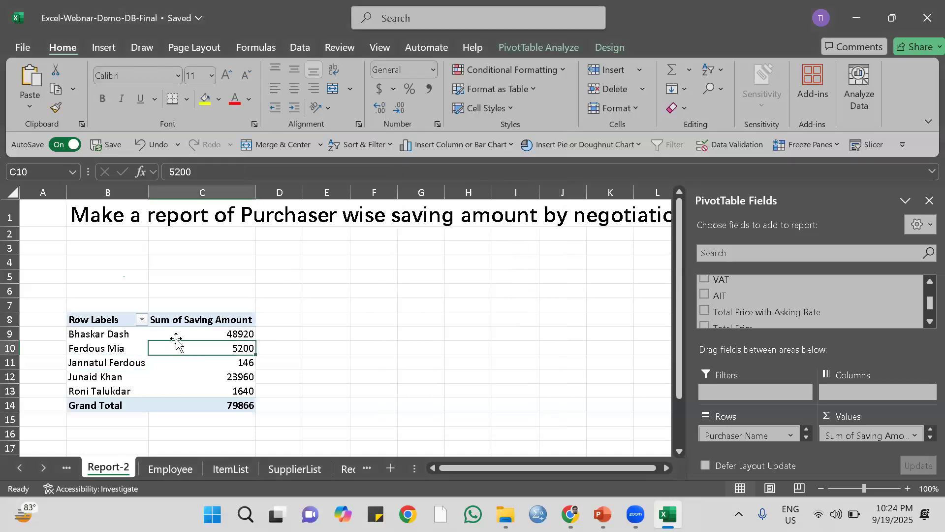
pyautogui.rightClick(134, 352)
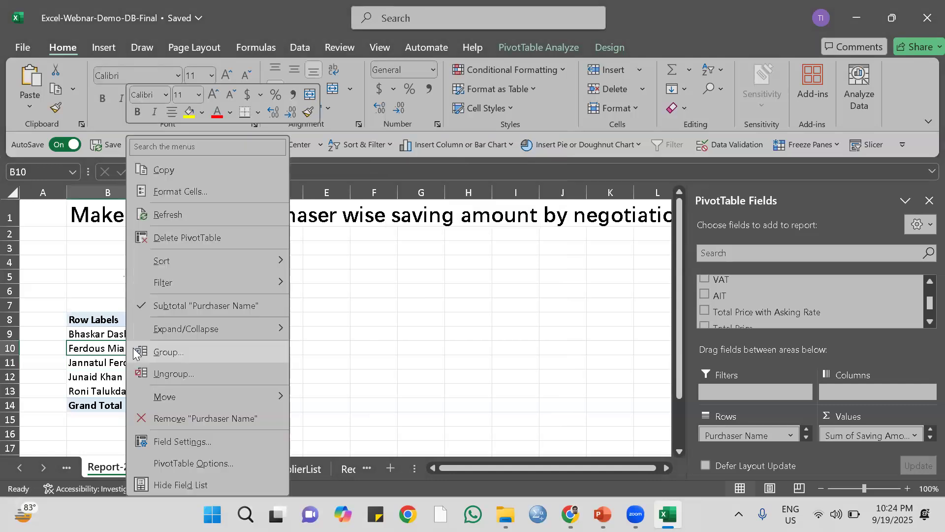
pyautogui.click(163, 216)
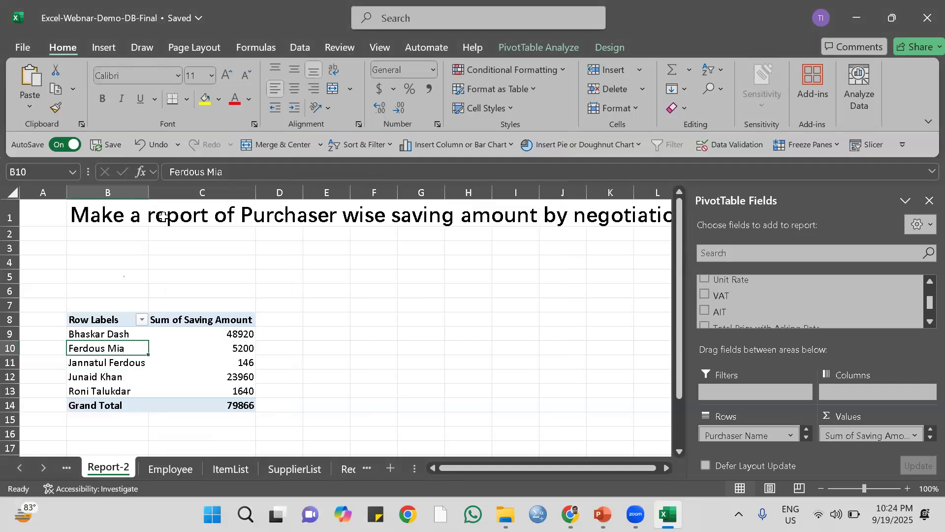
pyautogui.click(869, 145)
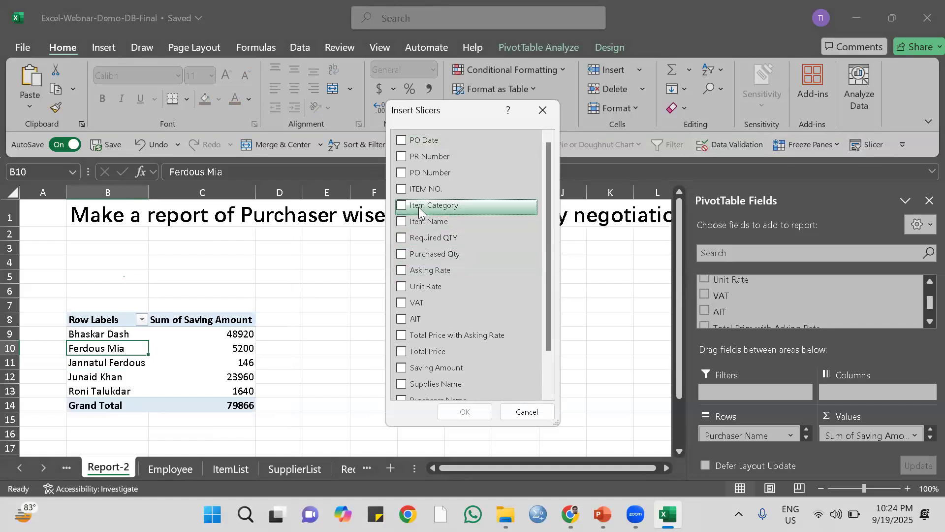
pyautogui.click(402, 207)
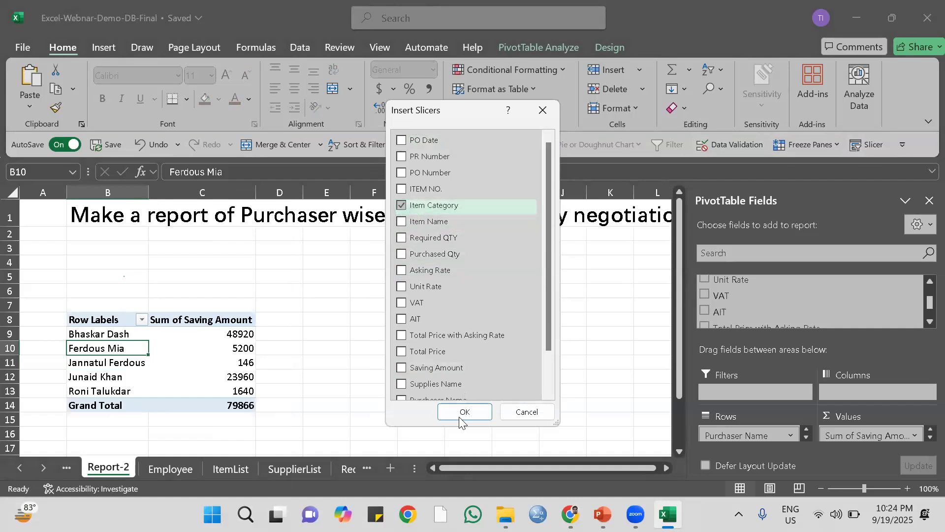
pyautogui.click(465, 412)
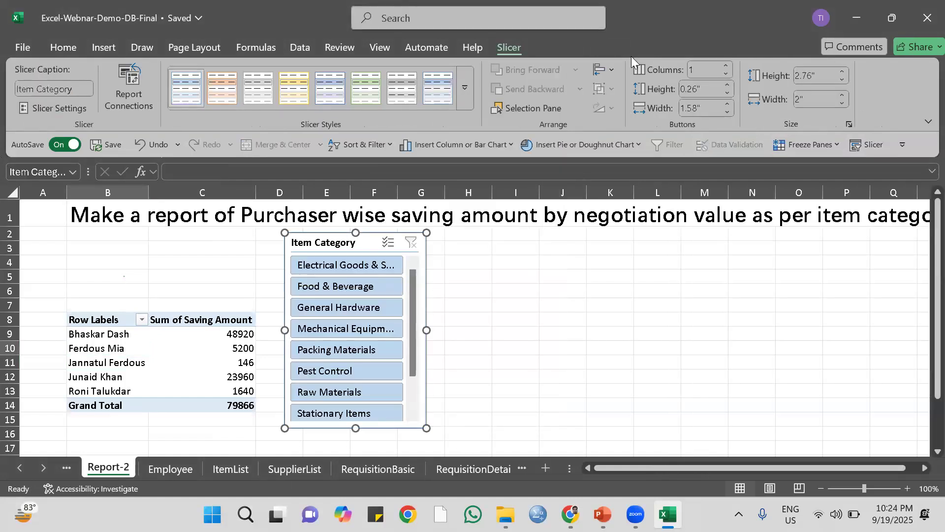
# Set the Item Category slicer to show its buttons in 5 columns.
pyautogui.click(730, 62)
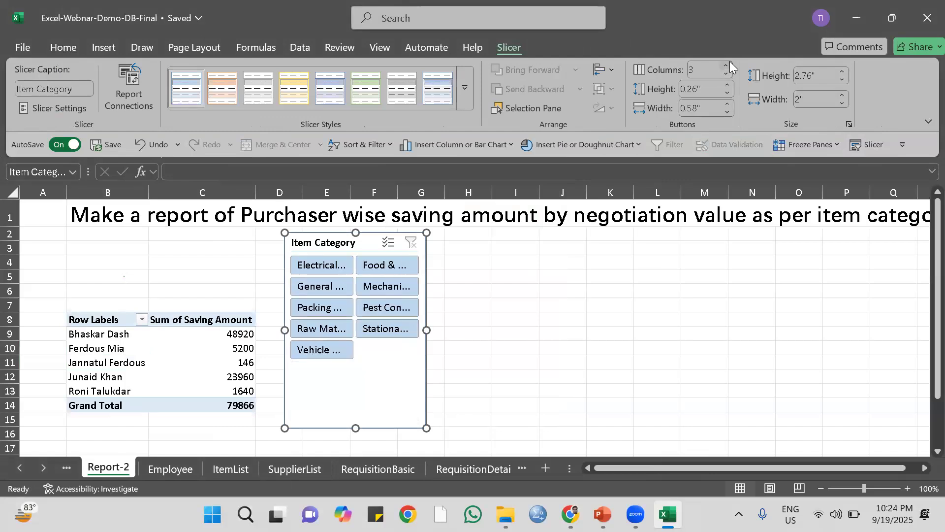
pyautogui.click(729, 62)
pyautogui.click(729, 62)
pyautogui.click(730, 62)
pyautogui.click(730, 62)
pyautogui.click(729, 62)
pyautogui.click(730, 62)
pyautogui.click(730, 62)
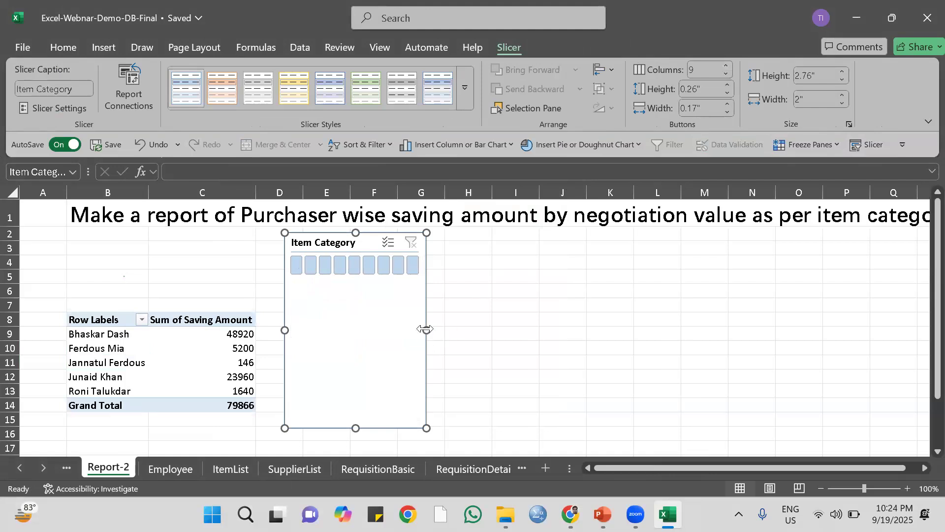
pyautogui.click(726, 74)
pyautogui.click(726, 74)
pyautogui.click(726, 73)
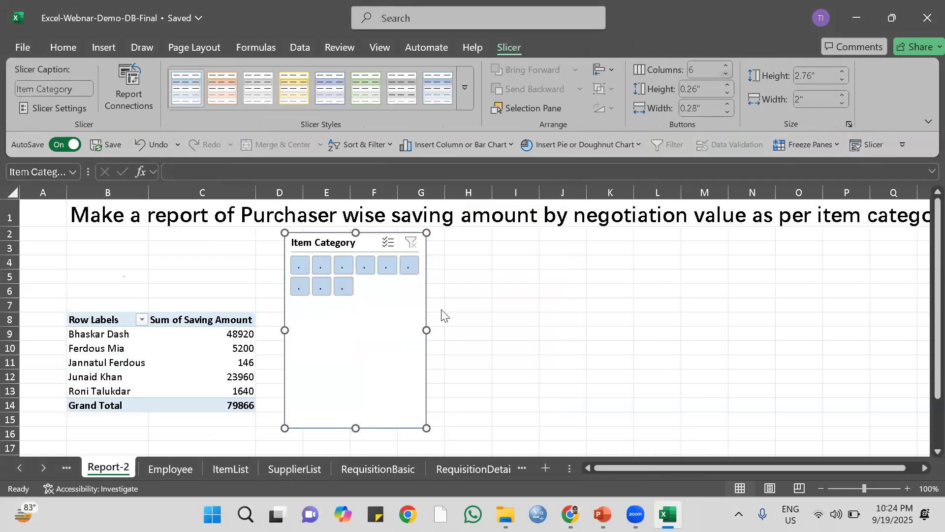
pyautogui.click(726, 74)
pyautogui.click(726, 73)
pyautogui.click(726, 64)
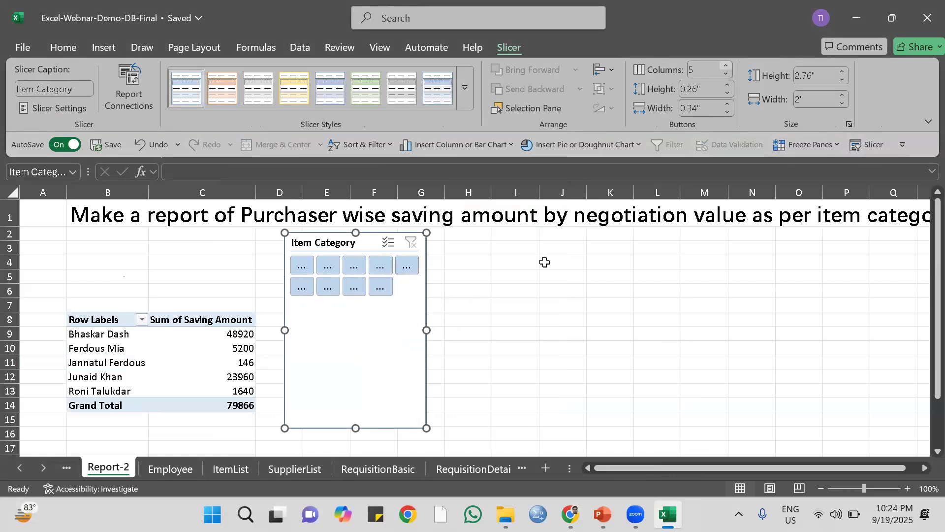
# Resize the Item Category slicer to about 8.15" wide and 0.98" high, and place it directly above the PivotTable.
pyautogui.moveTo(427, 330); pyautogui.dragTo(783, 315)
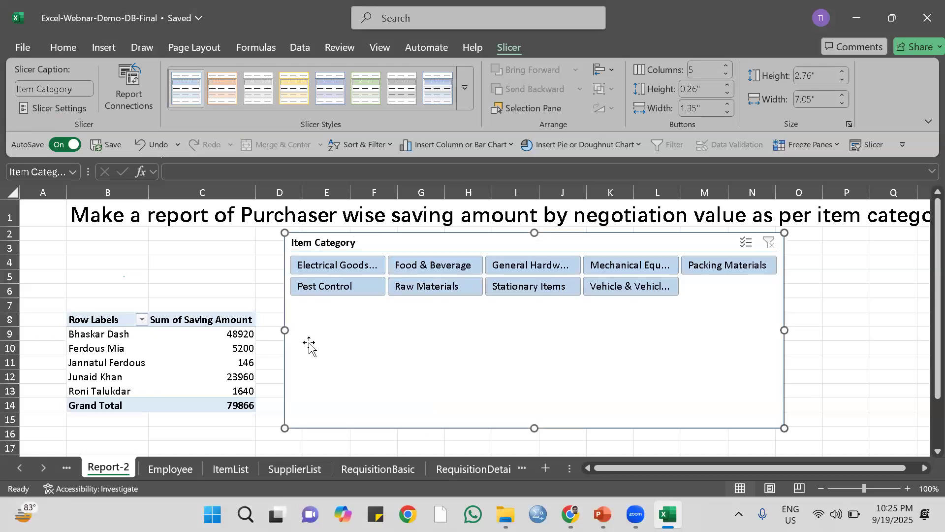
pyautogui.moveTo(283, 330); pyautogui.dragTo(206, 317)
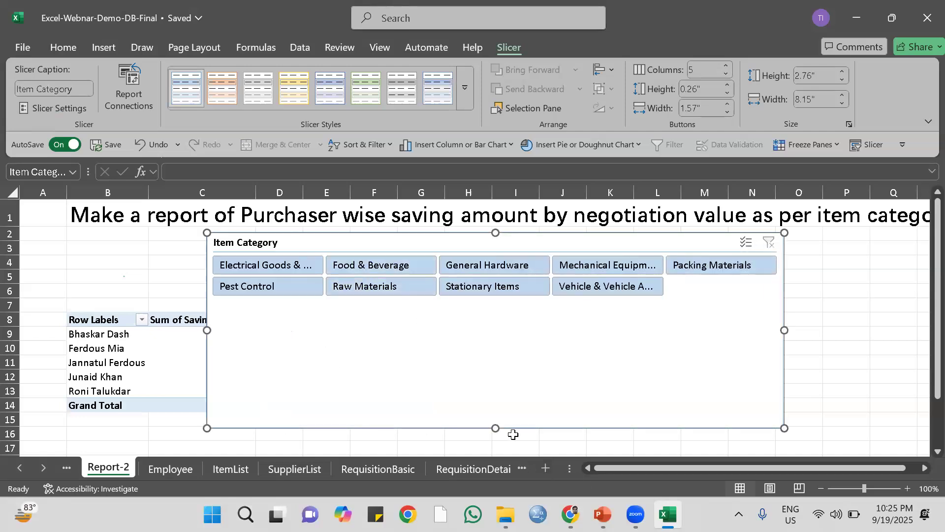
pyautogui.moveTo(495, 428); pyautogui.dragTo(488, 300)
pyautogui.moveTo(429, 257); pyautogui.dragTo(294, 249)
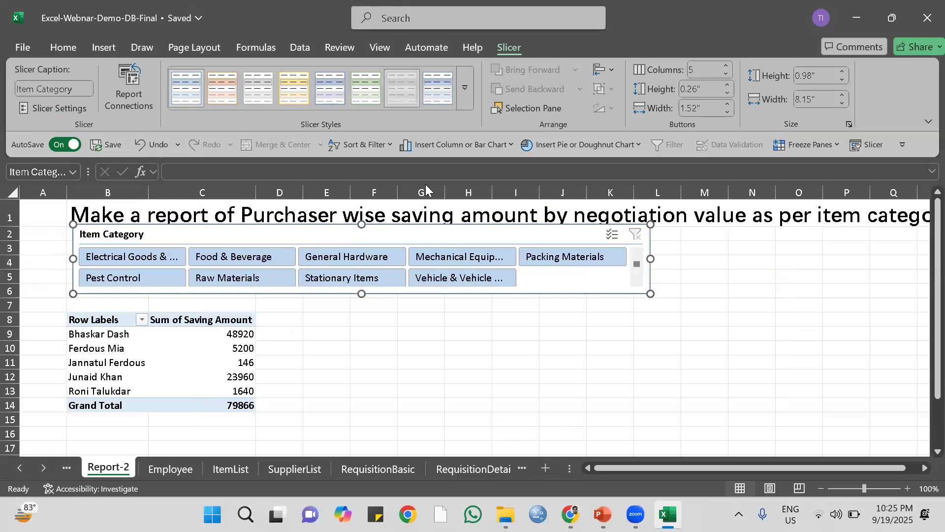
# Apply the light green style to the slicer and the Dark Gray, Pivot Style Dark 11 style to the PivotTable.
pyautogui.click(402, 88)
pyautogui.click(366, 89)
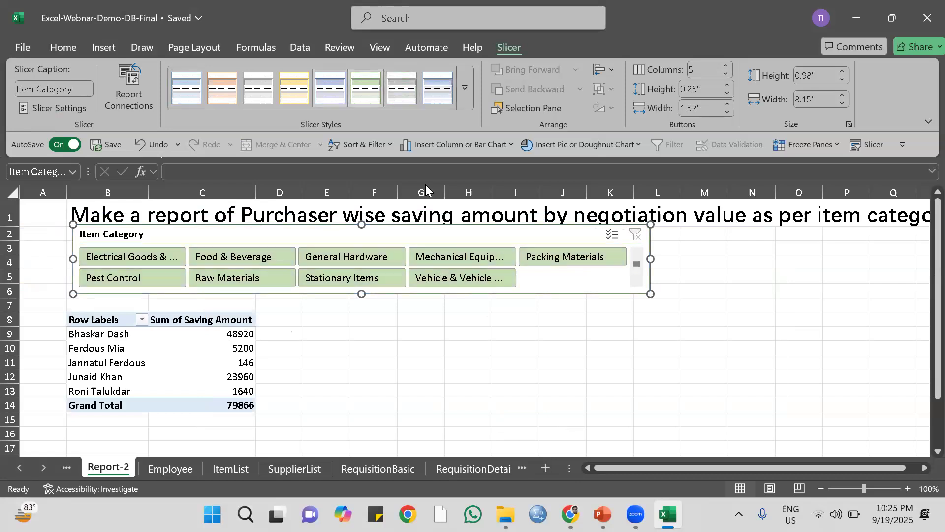
pyautogui.click(175, 376)
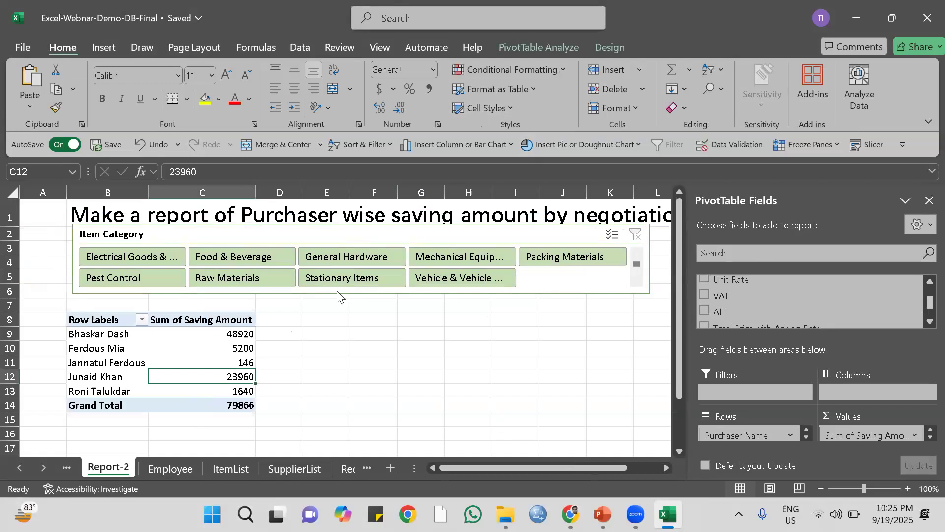
pyautogui.click(609, 47)
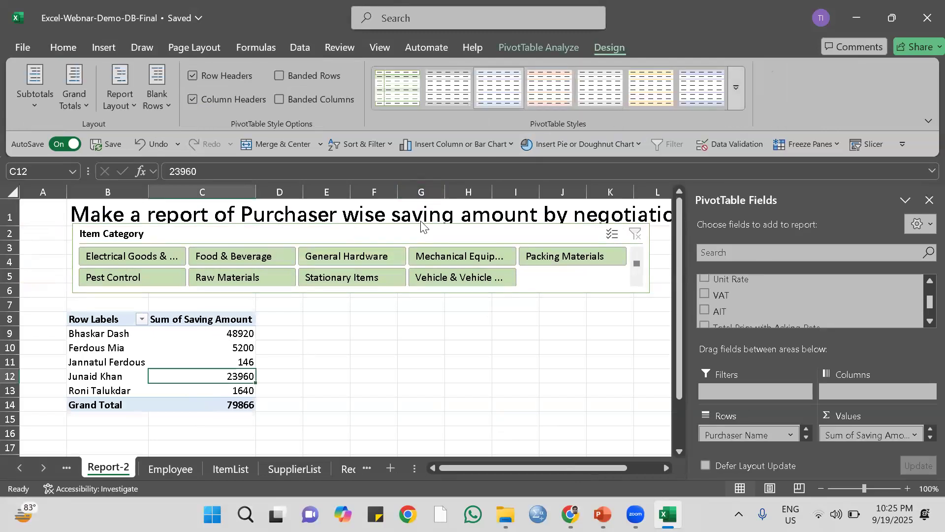
pyautogui.click(737, 87)
pyautogui.scroll(-5, 660, 274)
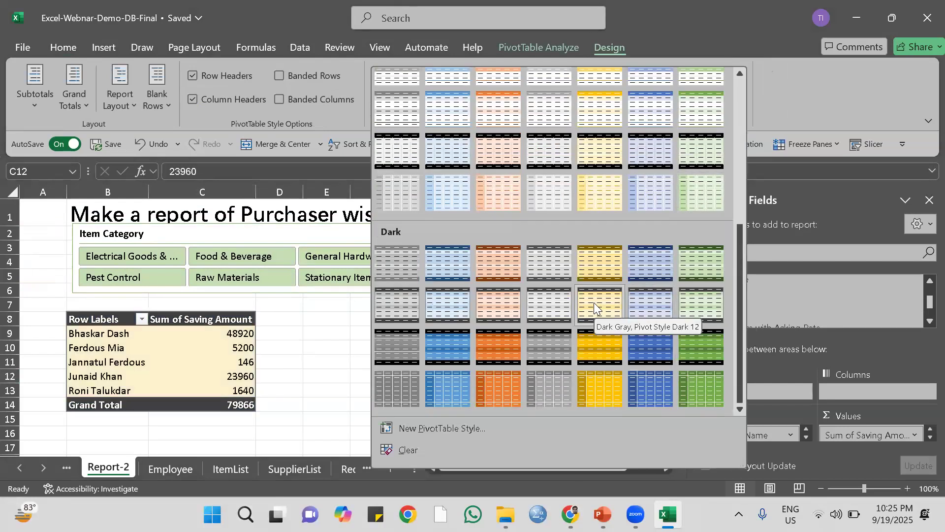
pyautogui.click(543, 306)
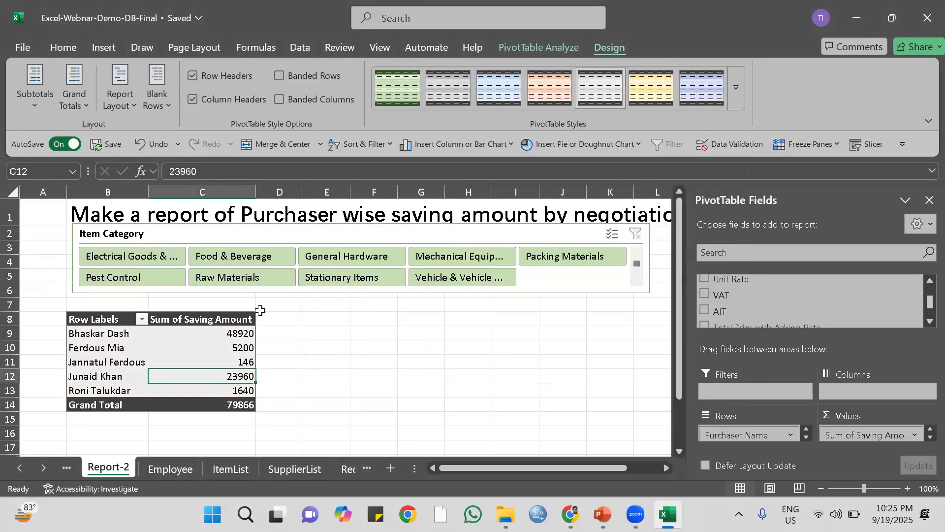
# Test the Item Category slicer by filtering the PivotTable on each category from Electrical Goods to Vehicle, and clear the filter.
pyautogui.click(127, 257)
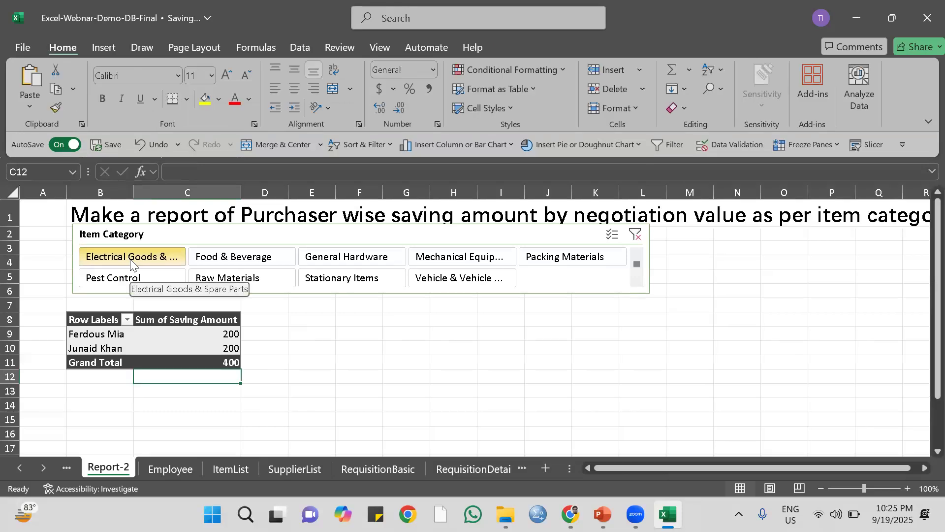
pyautogui.click(235, 257)
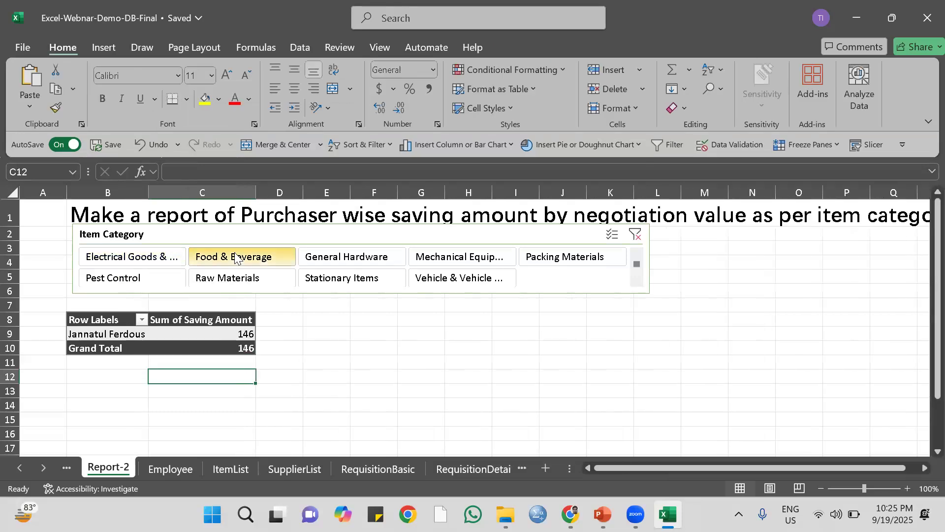
pyautogui.click(354, 260)
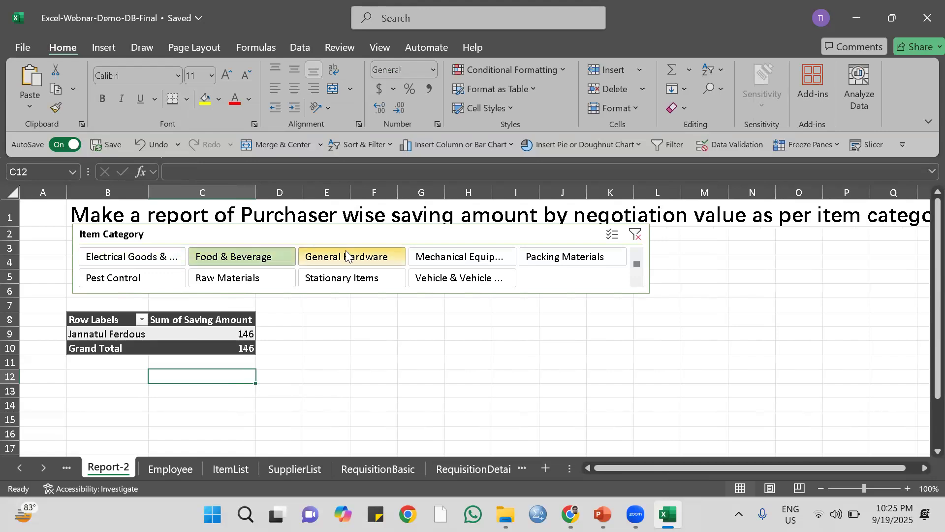
pyautogui.click(461, 258)
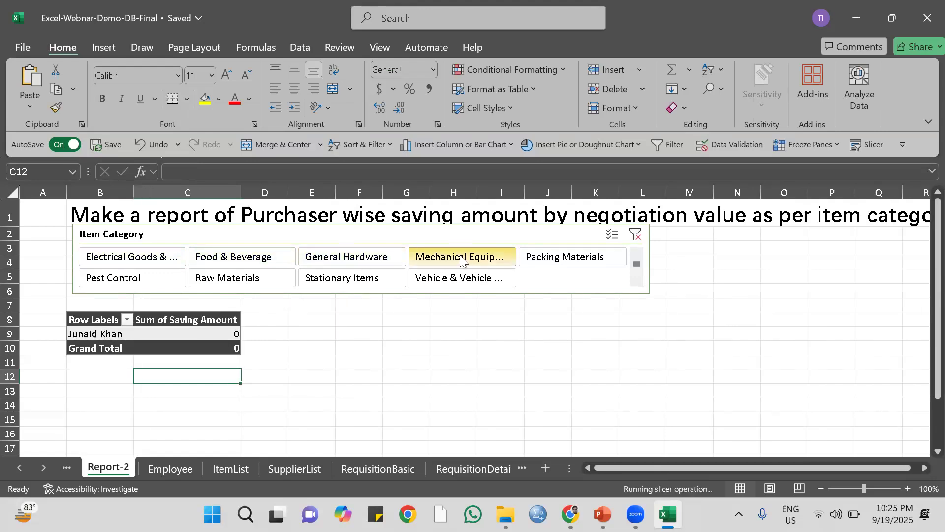
pyautogui.click(552, 256)
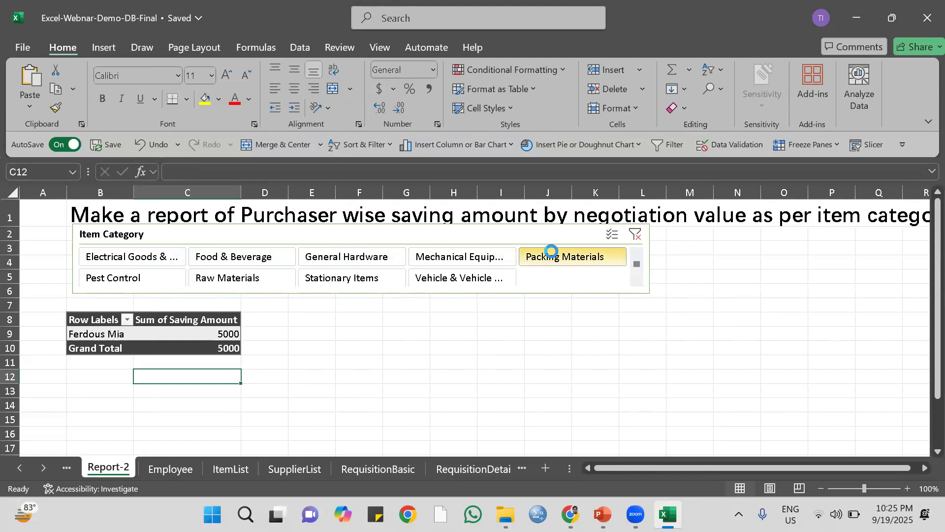
pyautogui.click(110, 281)
pyautogui.click(243, 287)
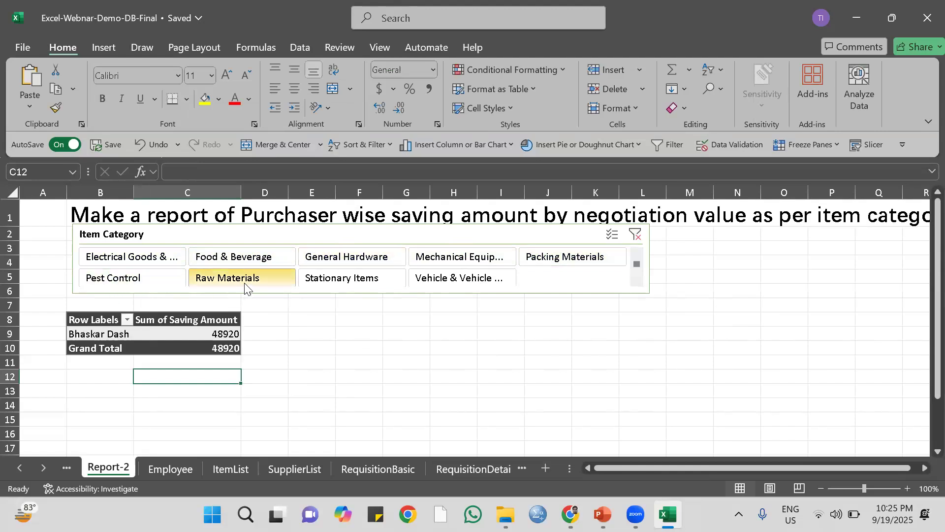
pyautogui.click(327, 281)
pyautogui.click(455, 278)
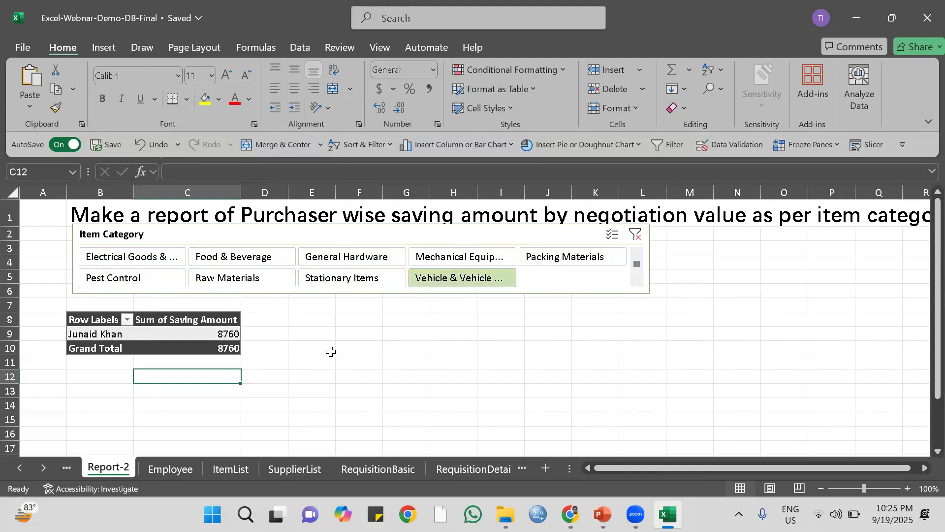
pyautogui.click(635, 235)
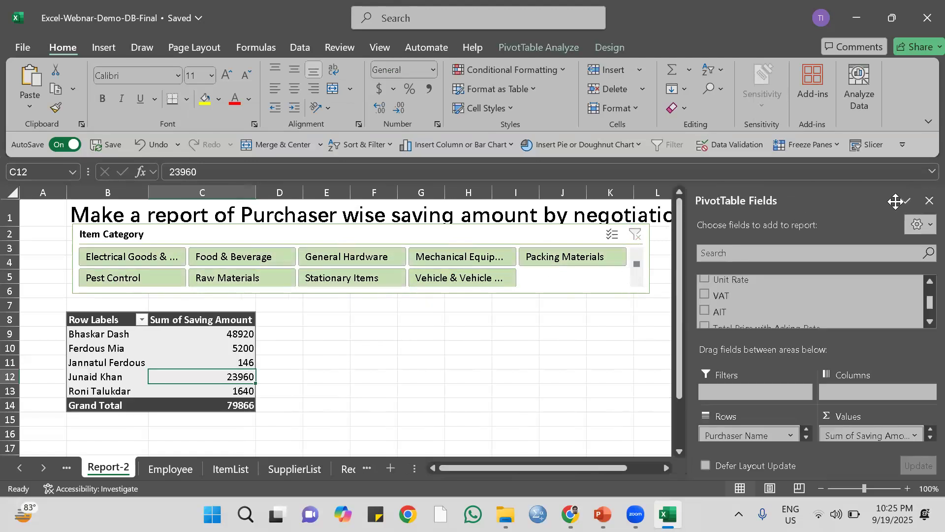
# Close the PivotTable field list and shift the Item Category slicer slightly left so its edge sits in column A.
pyautogui.click(929, 200)
pyautogui.click(516, 308)
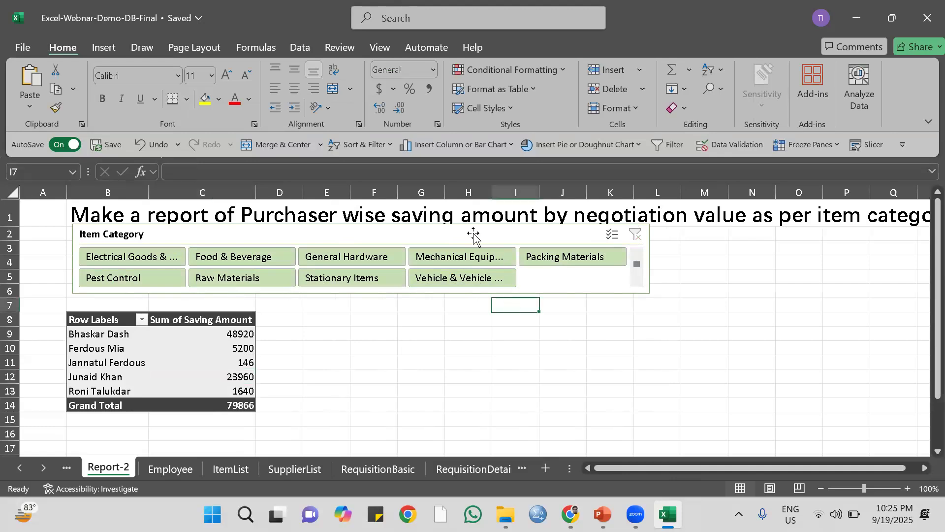
pyautogui.click(514, 235)
pyautogui.moveTo(514, 235)
pyautogui.mouseDown()
pyautogui.moveTo(486, 236)
pyautogui.moveTo(495, 236)
pyautogui.mouseUp()
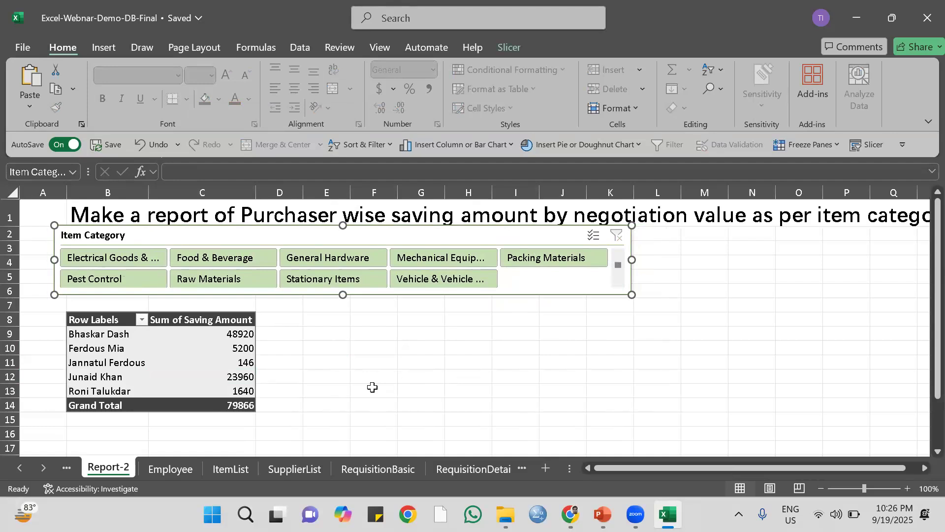
pyautogui.rightClick(100, 317)
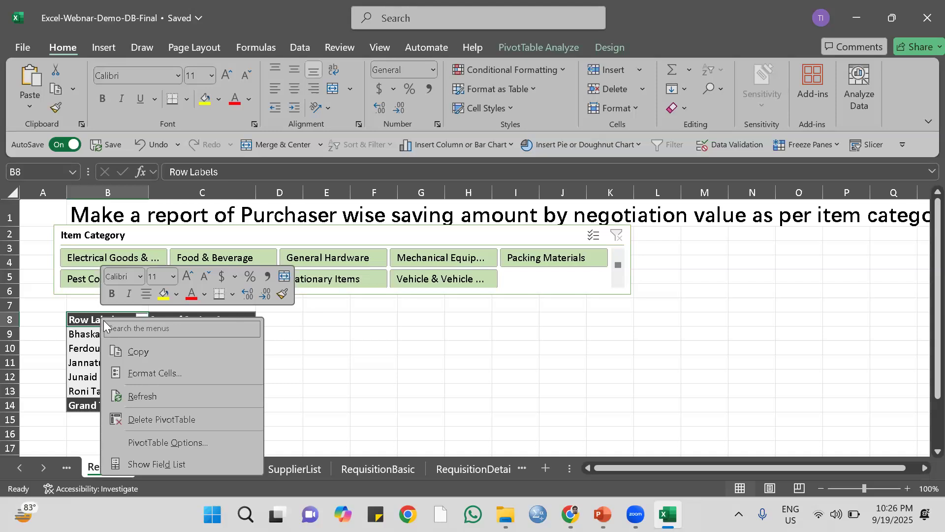
pyautogui.click(92, 320)
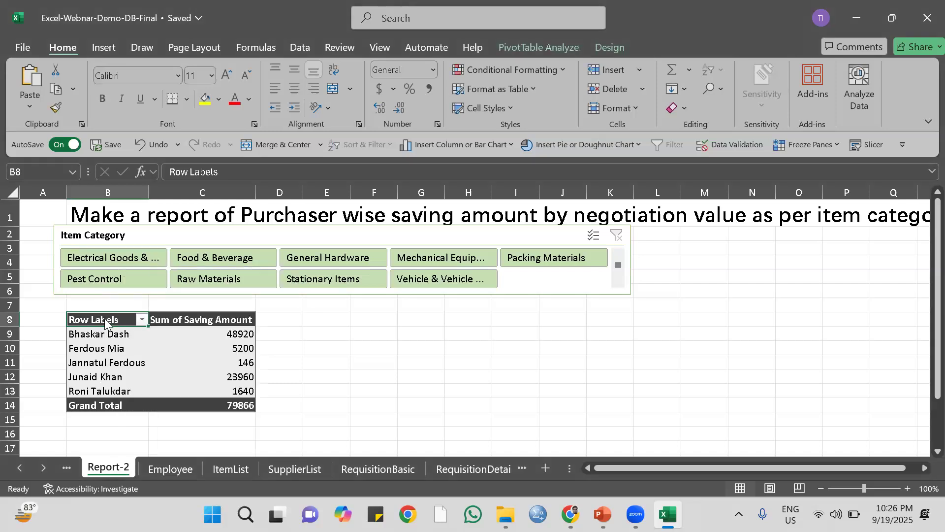
pyautogui.rightClick(106, 319)
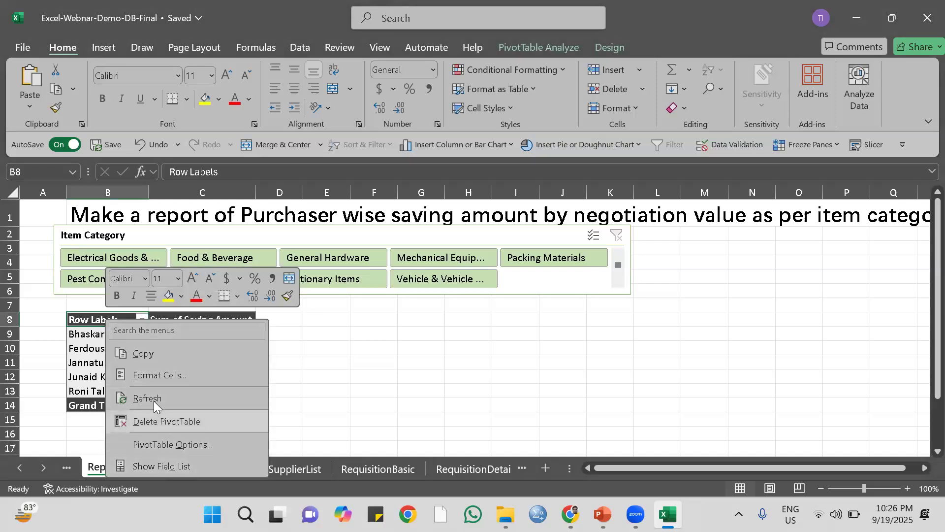
pyautogui.click(163, 376)
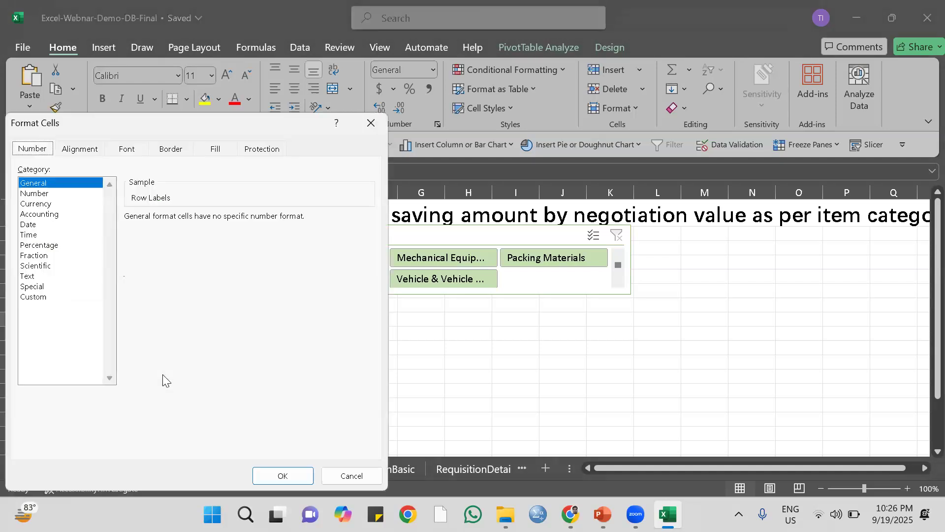
pyautogui.moveTo(275, 146); pyautogui.dragTo(451, 232)
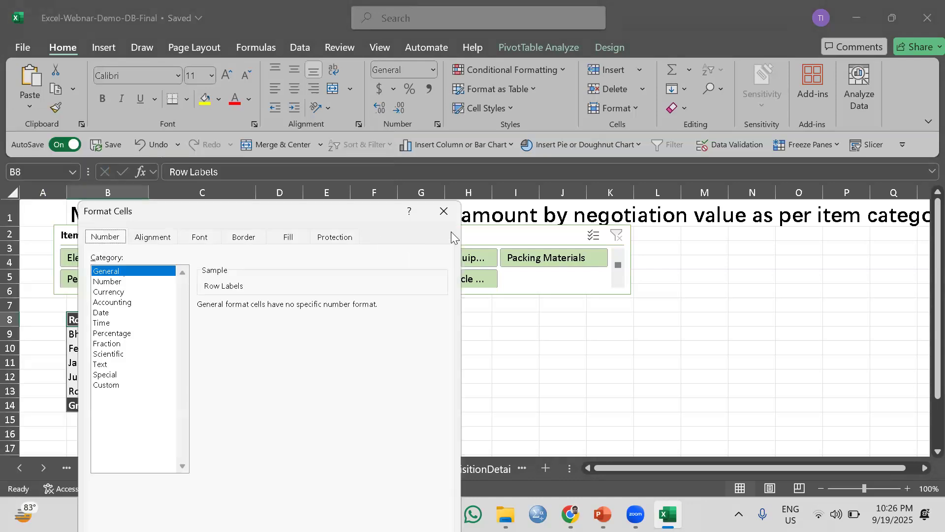
pyautogui.click(445, 211)
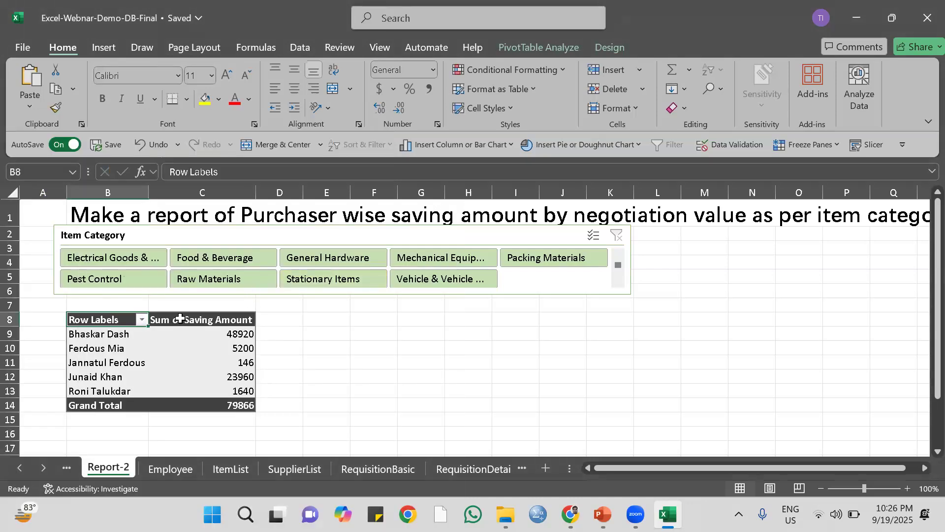
# Rename the PivotTable's row label header in cell B8 to "Purchaser".
pyautogui.click(189, 321)
pyautogui.doubleClick(122, 320)
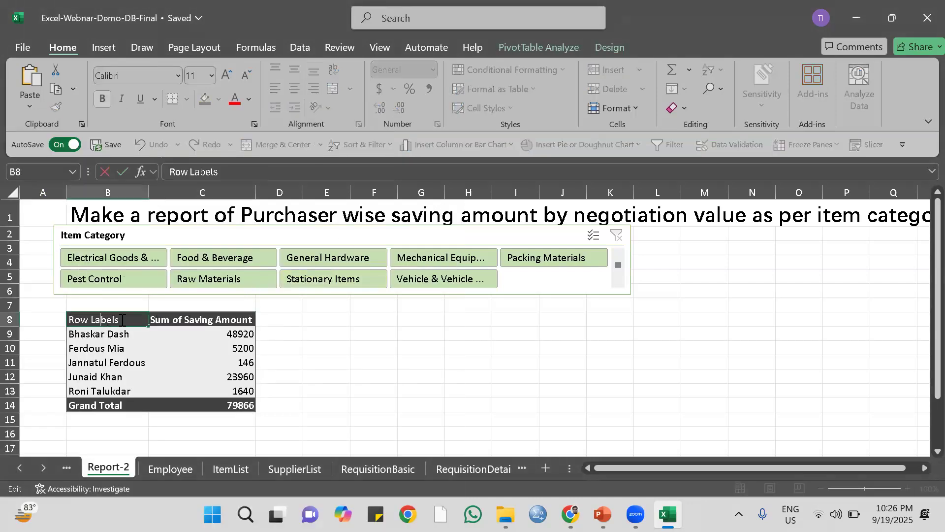
pyautogui.press('BackSpace')
pyautogui.press('BackSpace')
pyautogui.press('BackSpace')
pyautogui.press('BackSpace')
pyautogui.press('BackSpace')
pyautogui.press('BackSpace')
pyautogui.press('BackSpace')
pyautogui.press('BackSpace')
pyautogui.press('BackSpace')
pyautogui.press('BackSpace')
pyautogui.write('Purc')
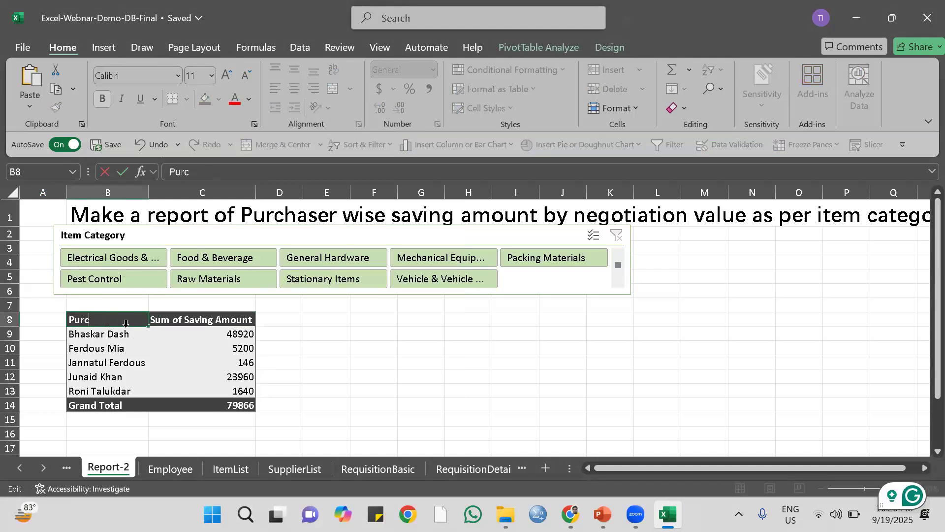
pyautogui.write('haser')
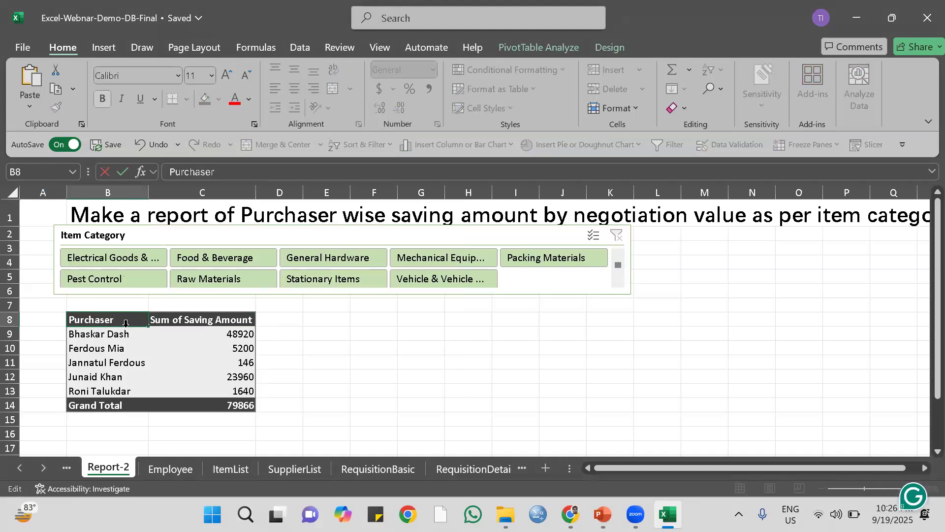
pyautogui.press('Return')
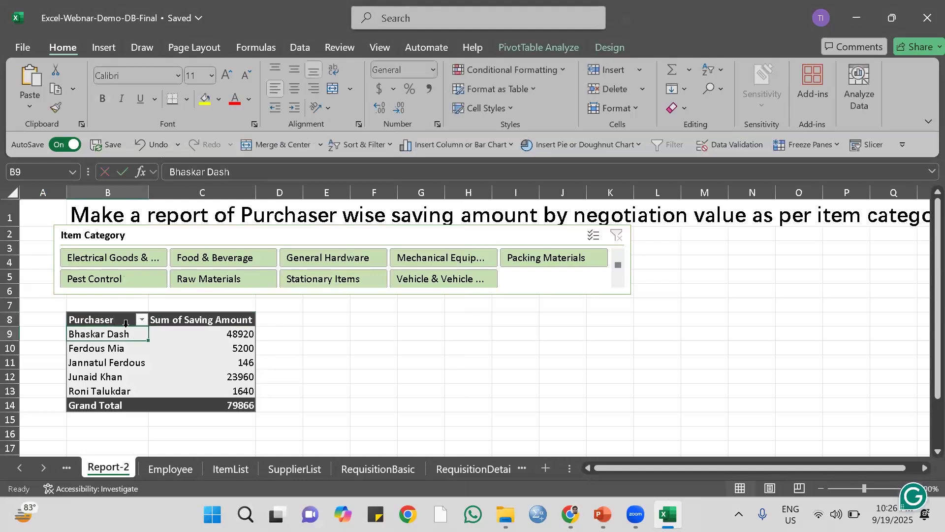
pyautogui.click(415, 346)
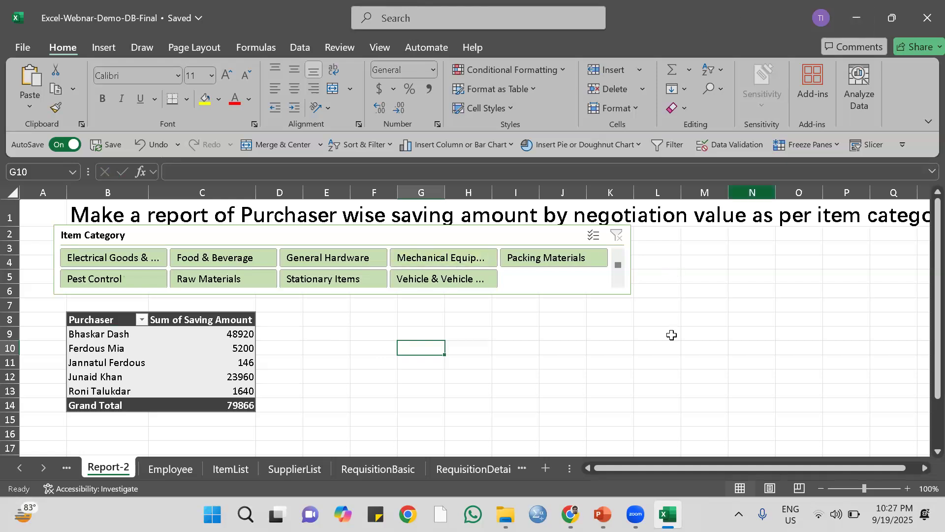
# Switch to Chrome, open the Course Outline-Advanced MS Excel & Google Sheets PDF and read its Course Overview.
pyautogui.moveTo(570, 515)
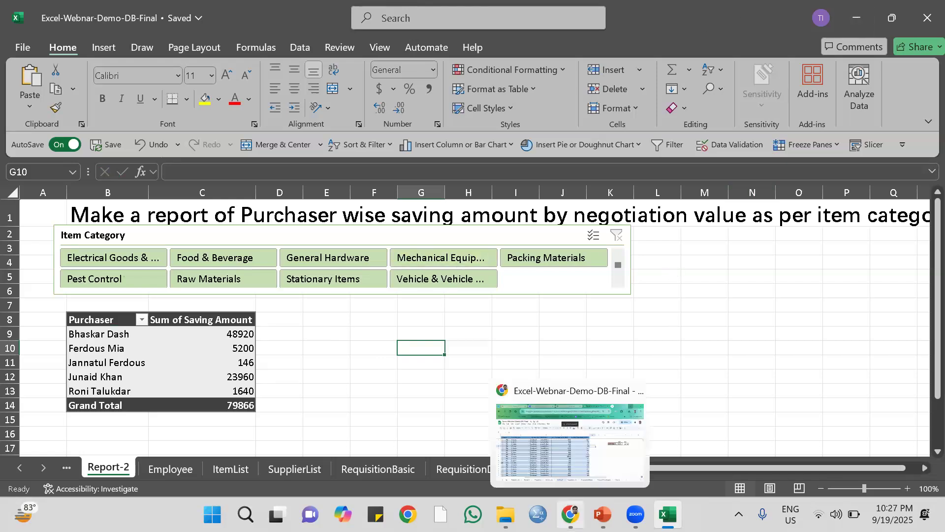
pyautogui.click(570, 515)
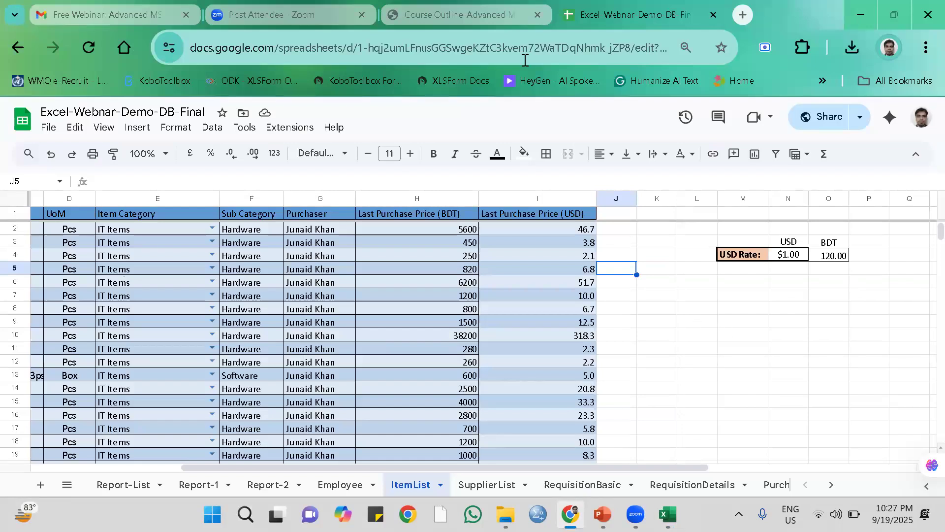
pyautogui.click(466, 15)
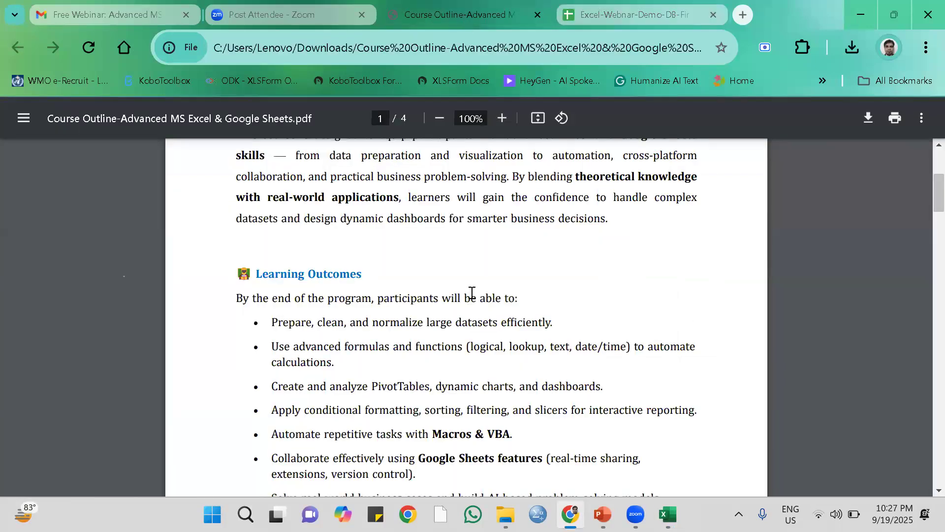
pyautogui.scroll(5, 473, 290)
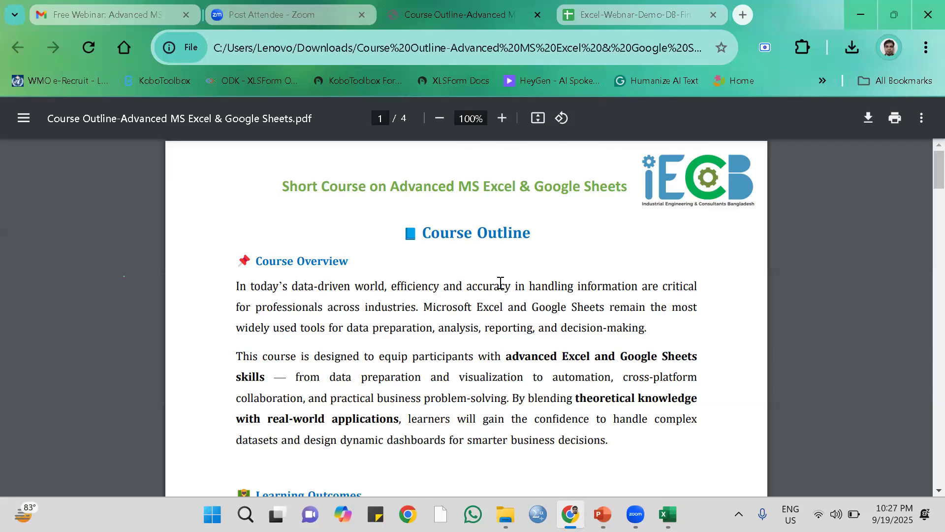
pyautogui.scroll(-2, 517, 310)
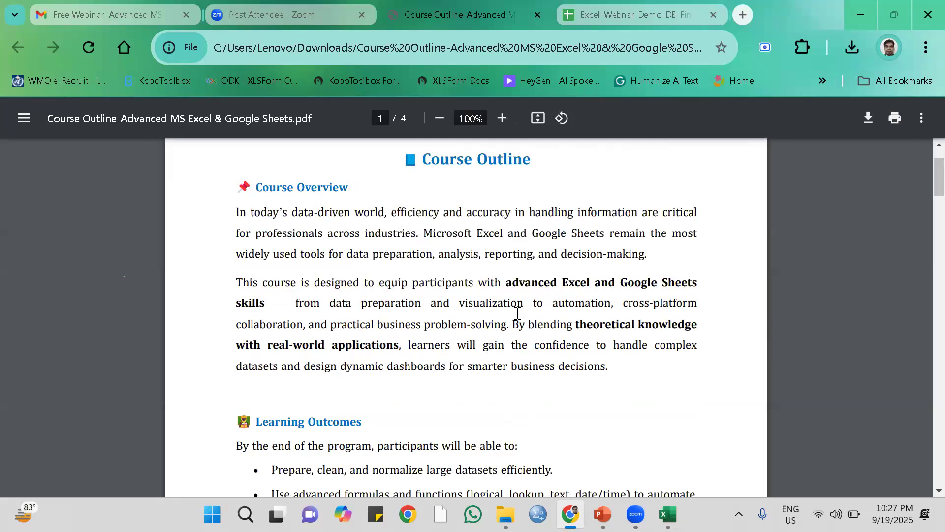
pyautogui.scroll(2, 517, 313)
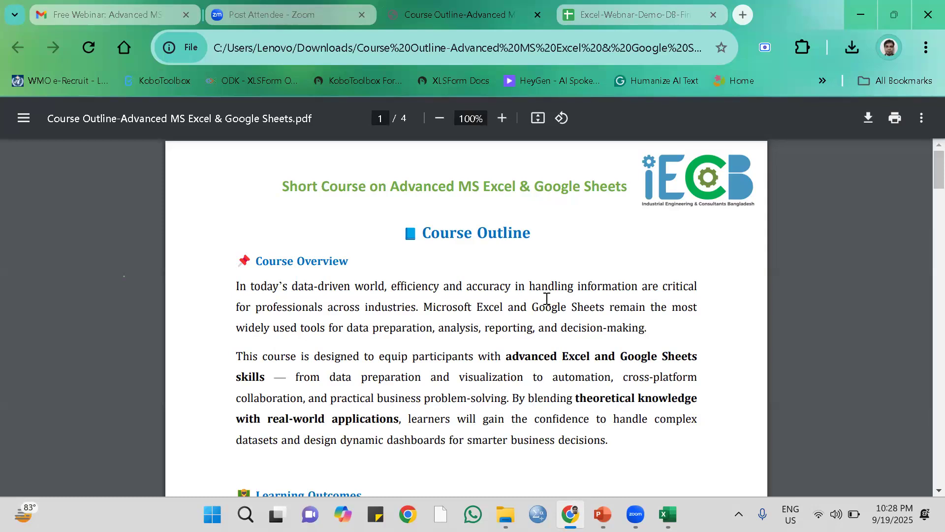
# Examine the Learning Outcomes, Who Should Enroll and Course Structure sections of the course outline.
pyautogui.scroll(-13, 547, 298)
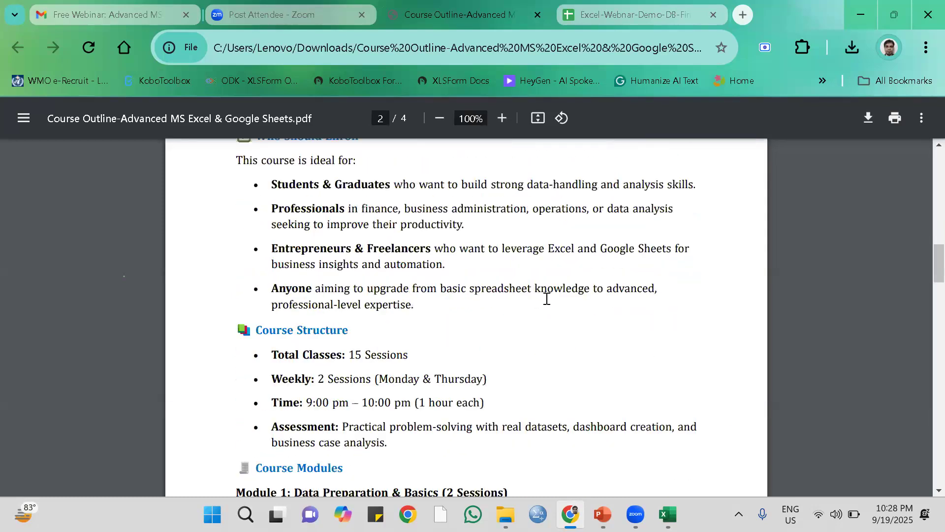
pyautogui.scroll(6, 546, 298)
pyautogui.scroll(-2, 547, 298)
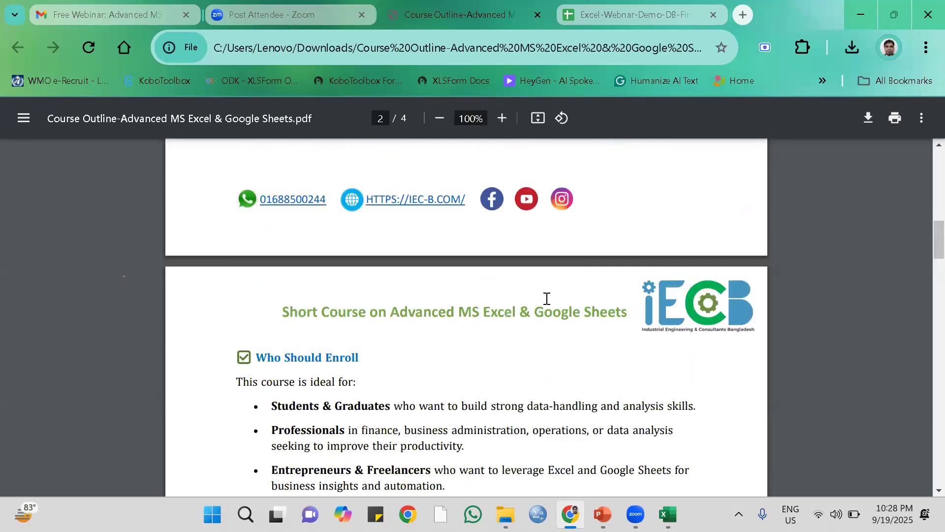
pyautogui.scroll(-5, 546, 298)
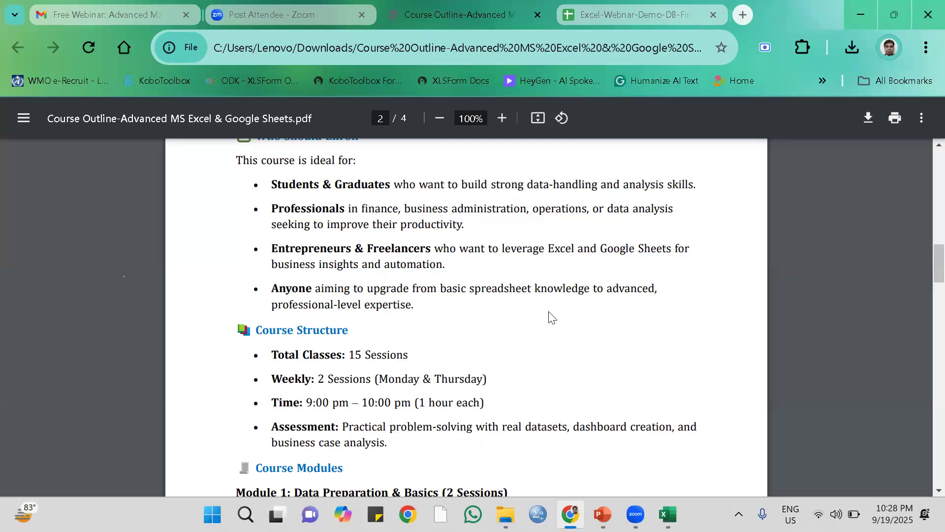
pyautogui.scroll(8, 536, 331)
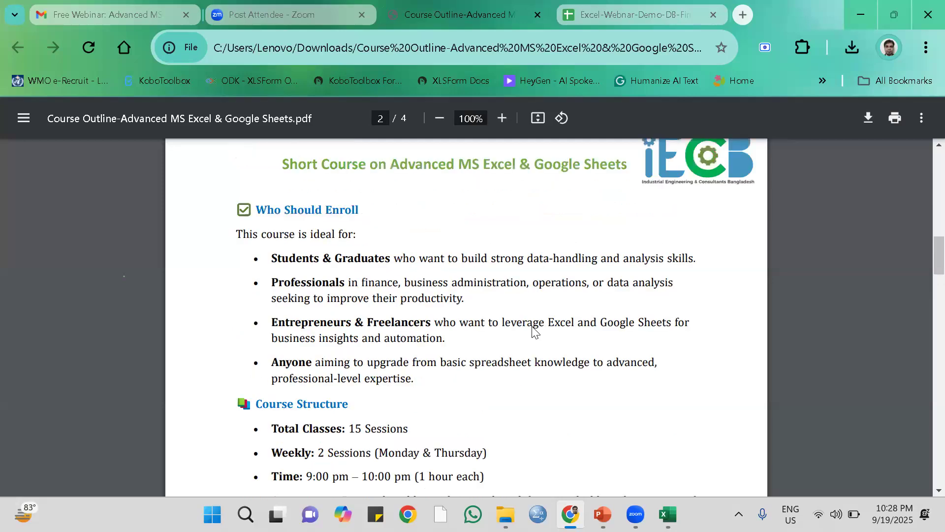
pyautogui.scroll(5, 534, 332)
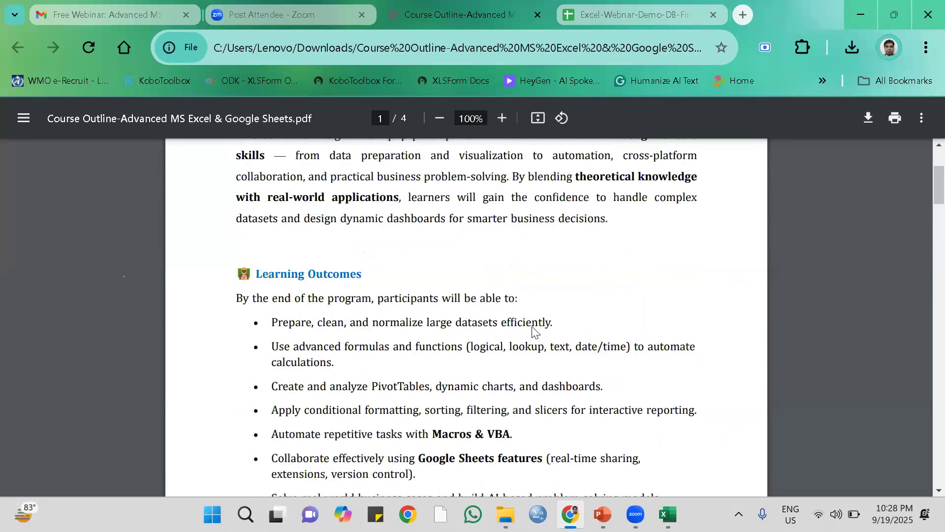
pyautogui.scroll(-12, 534, 331)
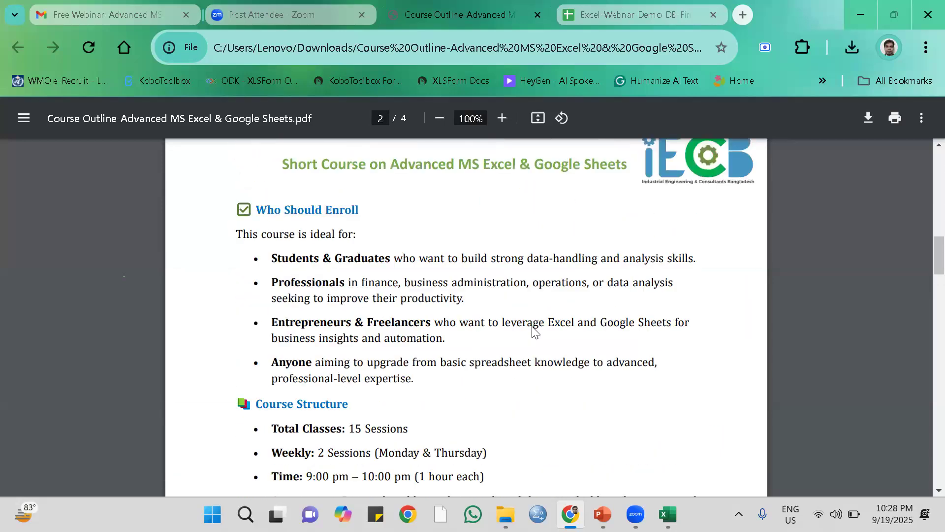
# Review the Course Modules section of the outline, from Module 1 through to Module 3 on page 3.
pyautogui.scroll(-6, 536, 333)
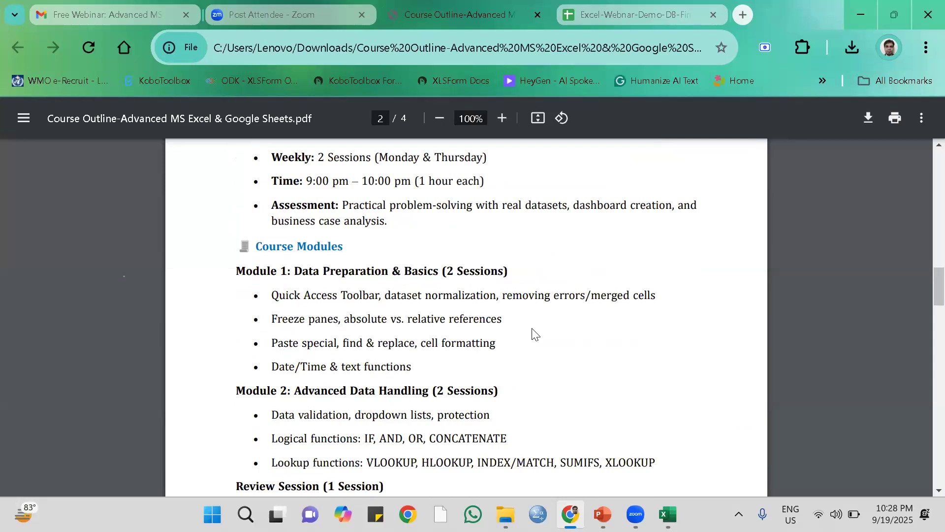
pyautogui.scroll(-3, 535, 333)
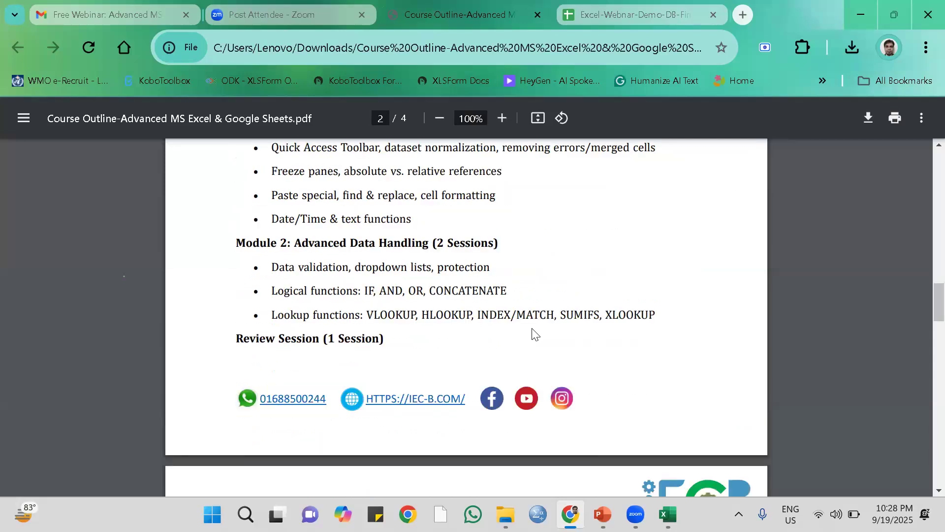
pyautogui.scroll(5, 535, 333)
pyautogui.scroll(-3, 535, 334)
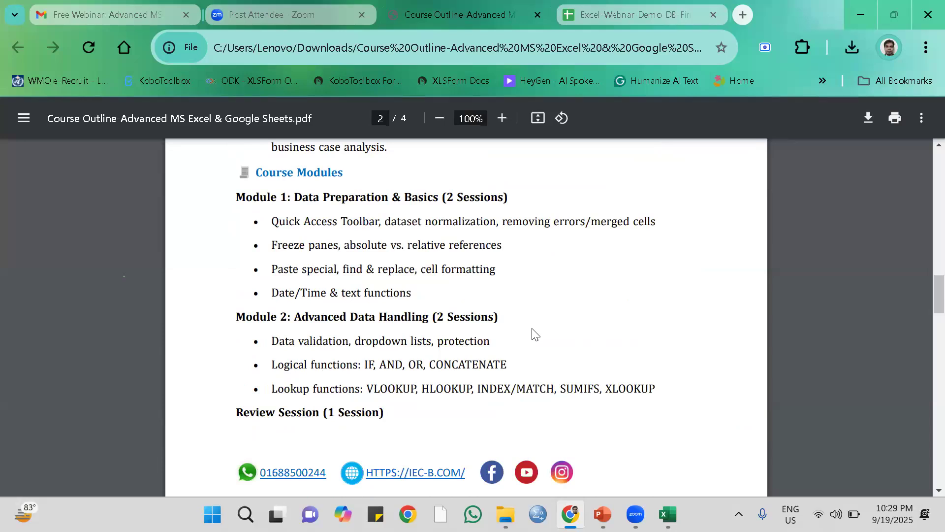
pyautogui.scroll(-2, 535, 333)
pyautogui.scroll(-4, 535, 333)
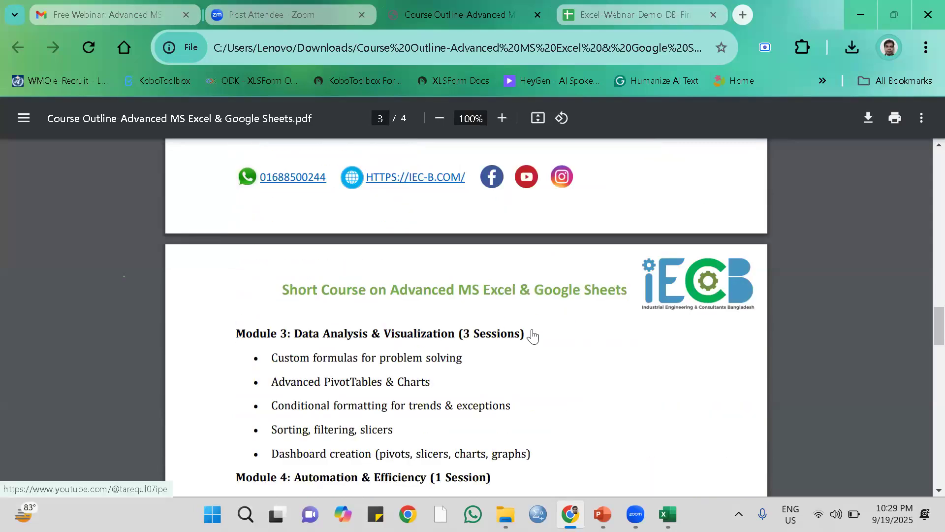